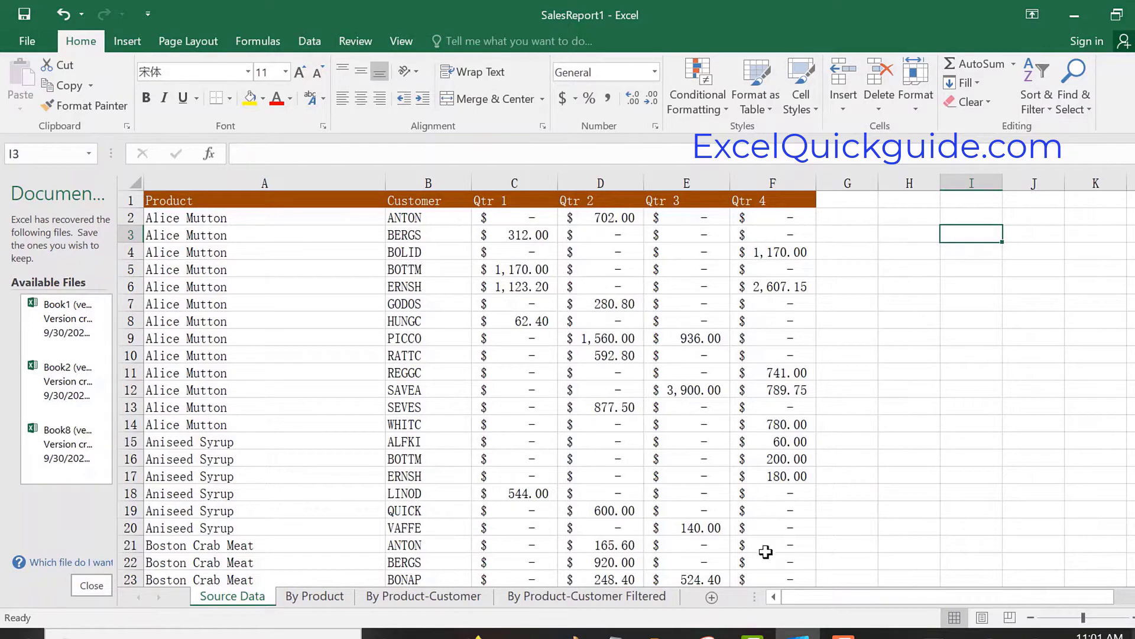
pyautogui.click(1013, 631)
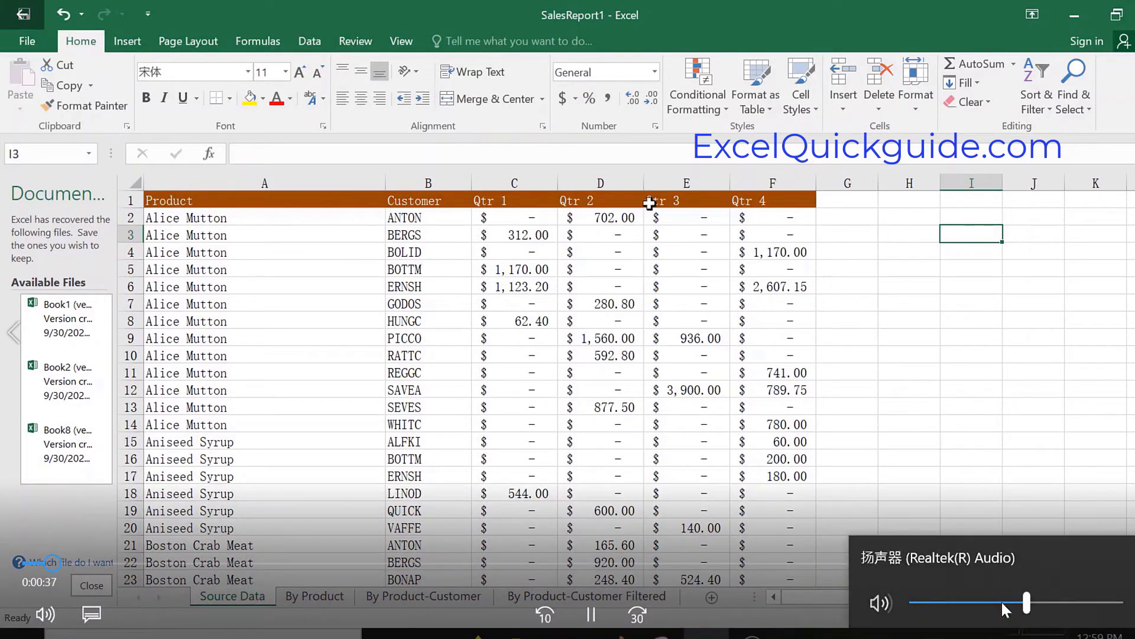
pyautogui.moveTo(999, 601); pyautogui.dragTo(967, 601)
pyautogui.click(1013, 449)
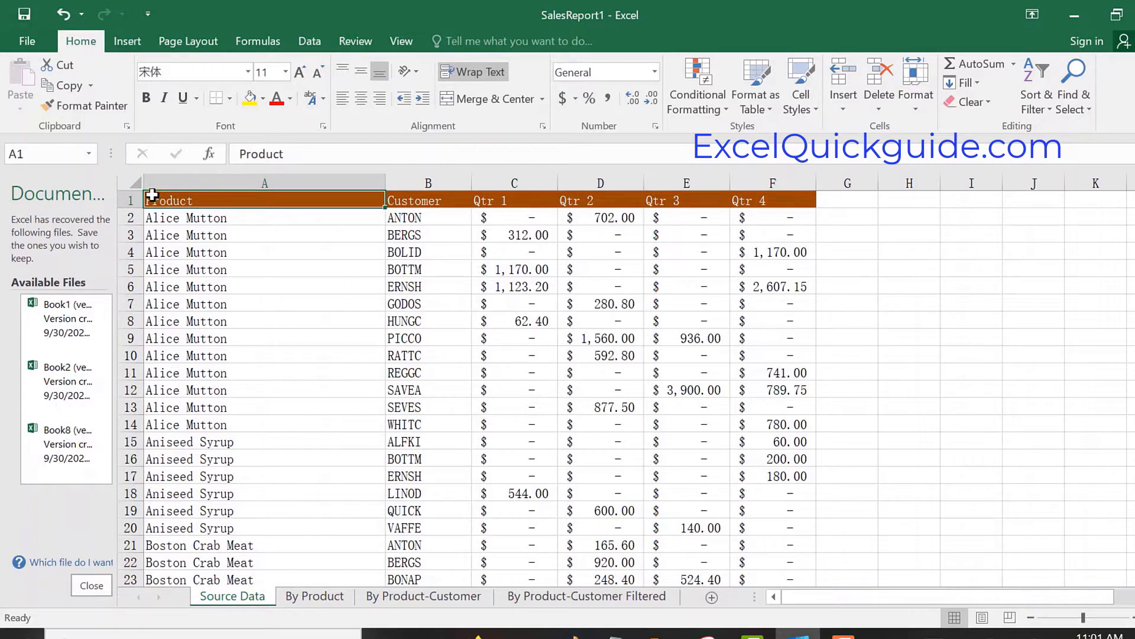
# Step: Insert a blank column before the Product column and copy the Product header's formatting to cell A1
pyautogui.rightClick(236, 182)
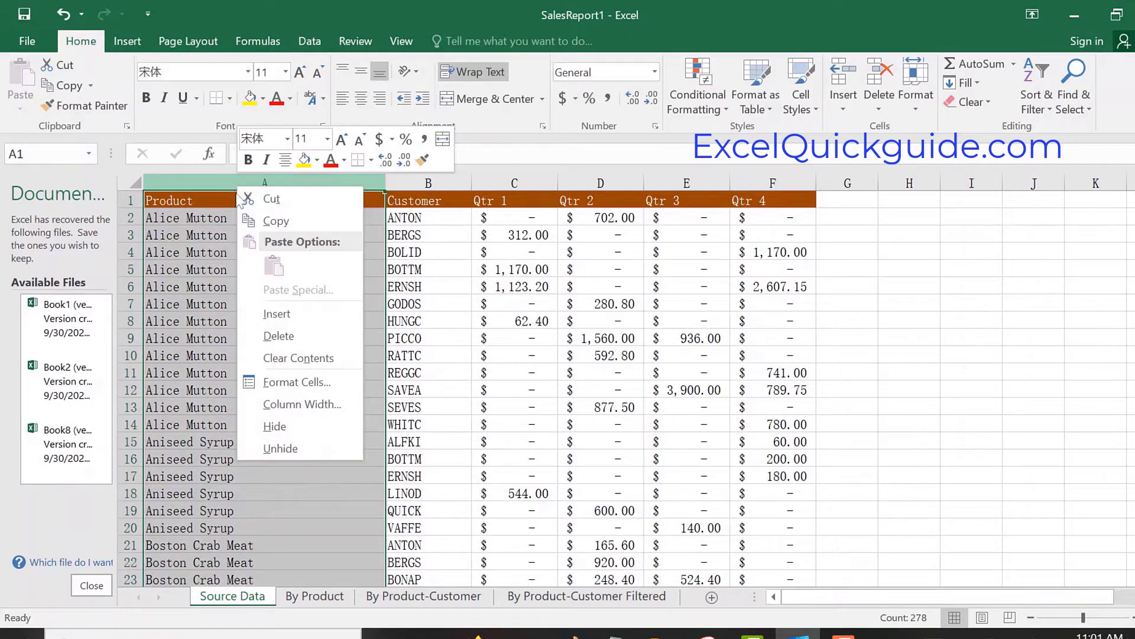
pyautogui.click(286, 314)
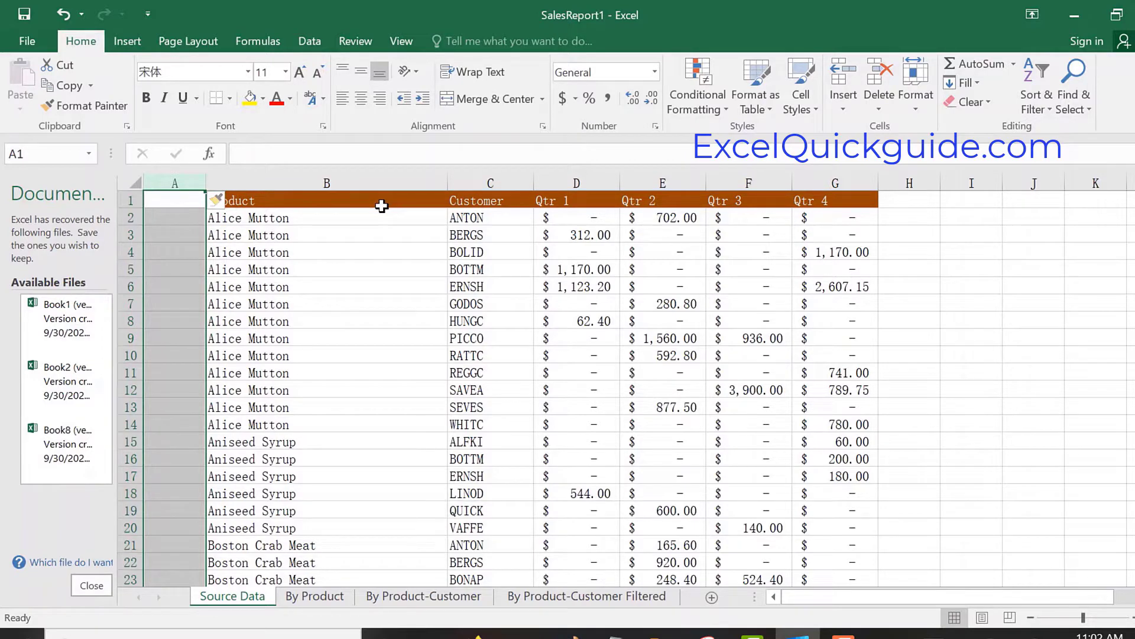
pyautogui.click(360, 195)
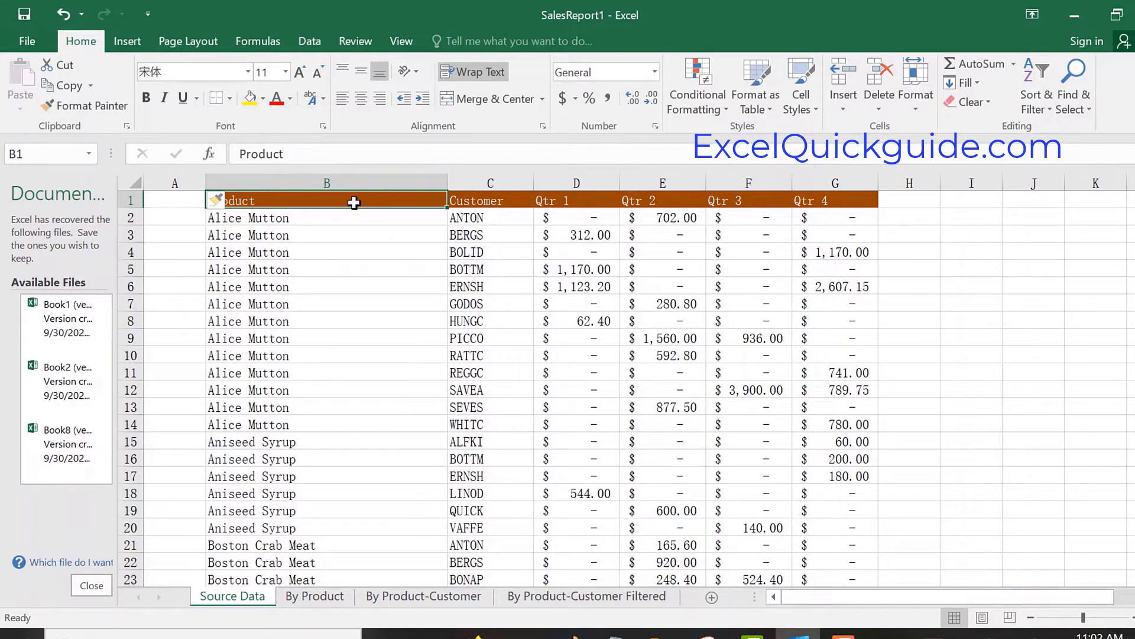
pyautogui.click(91, 104)
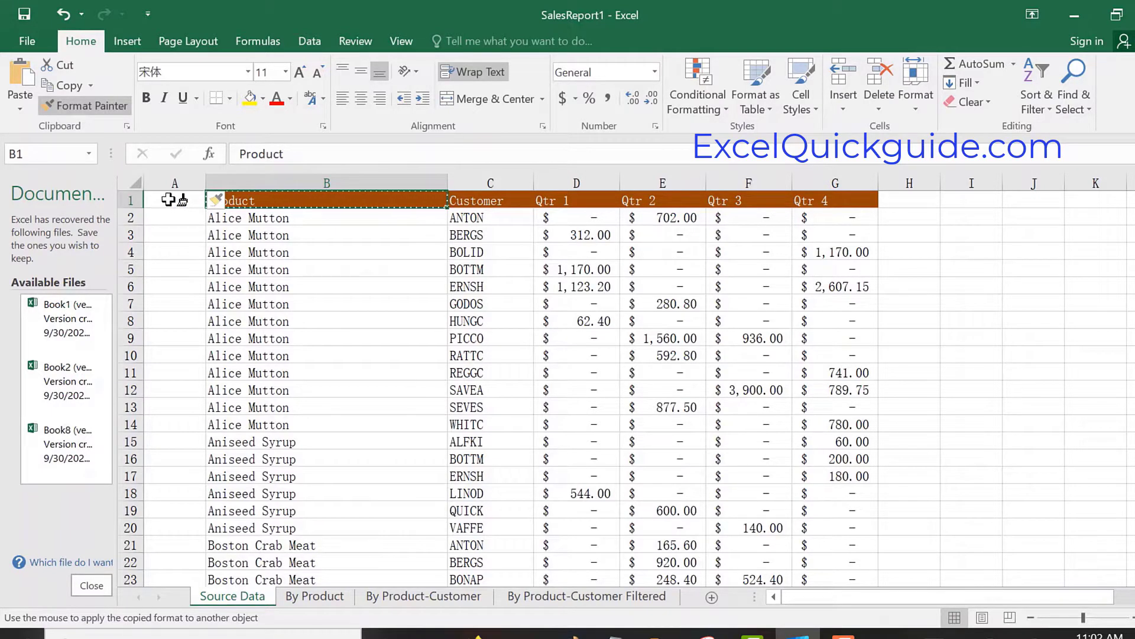
pyautogui.click(168, 199)
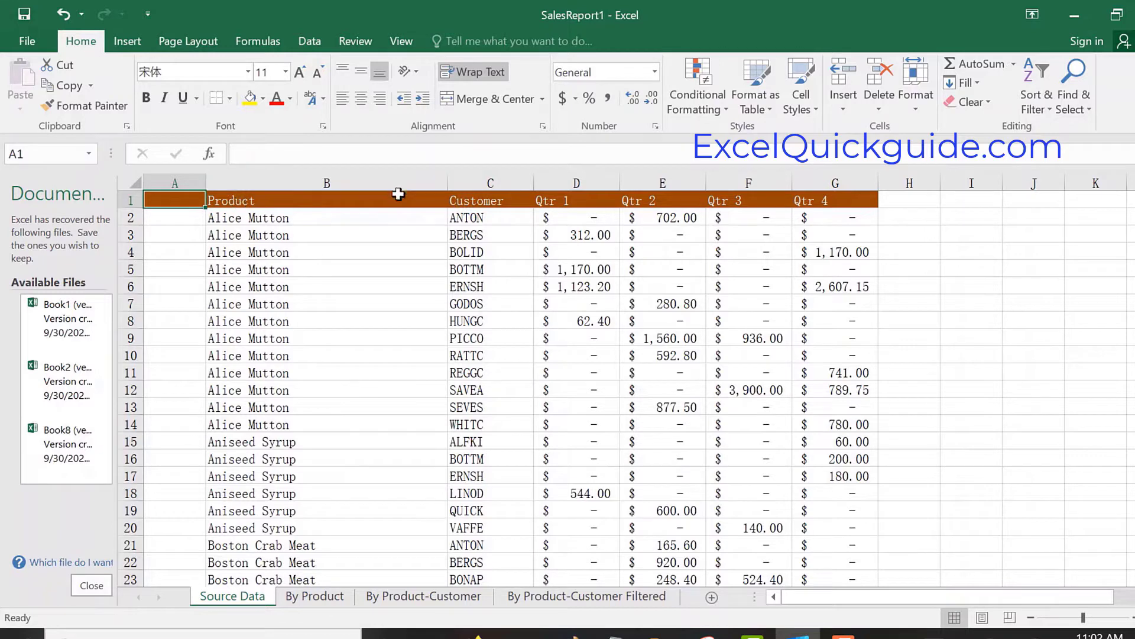
# Step: Enter the header S.No in cell A1
pyautogui.doubleClick(169, 199)
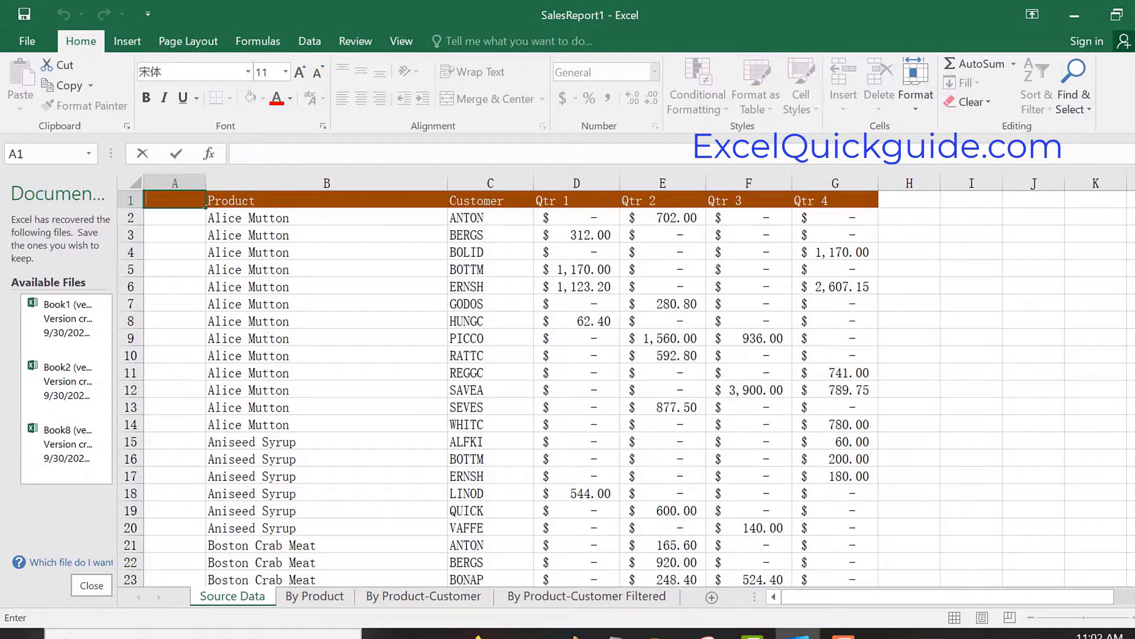
pyautogui.write('S.No')
pyautogui.press('Return')
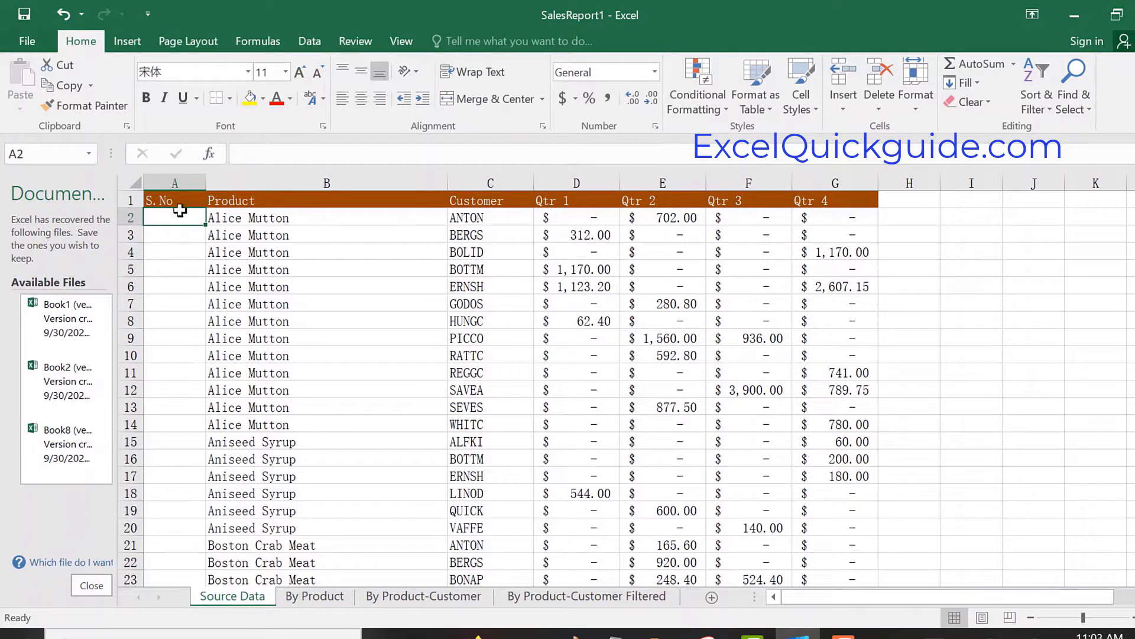
# Step: Examine the sales records from the first row to the last and the extent of the S.No column
pyautogui.scroll(-13, 449, 315)
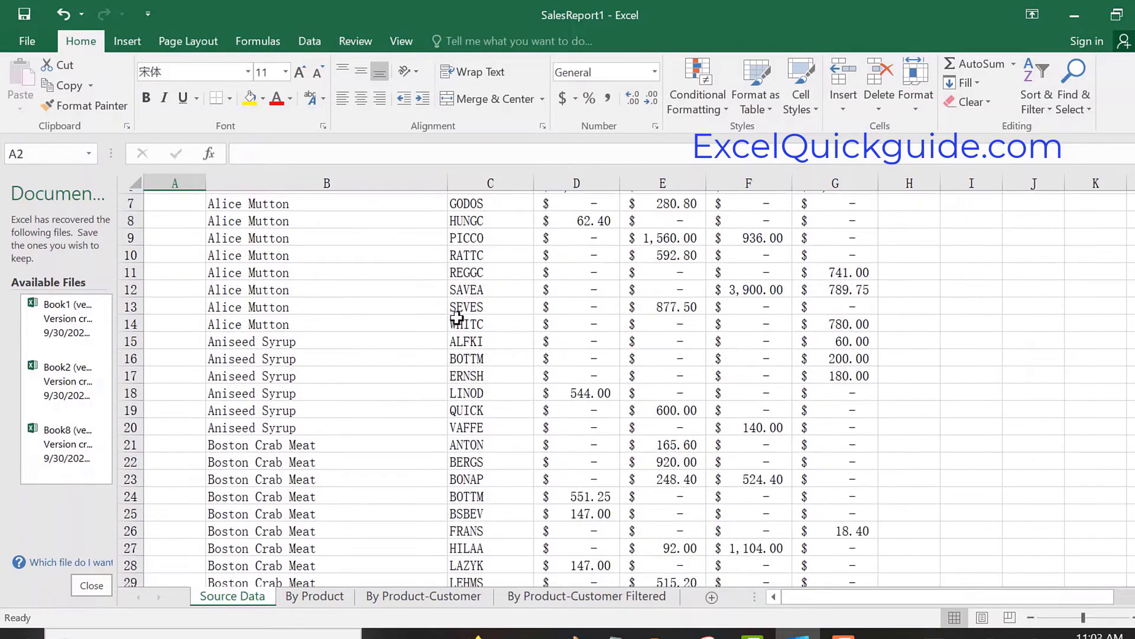
pyautogui.scroll(-20, 454, 323)
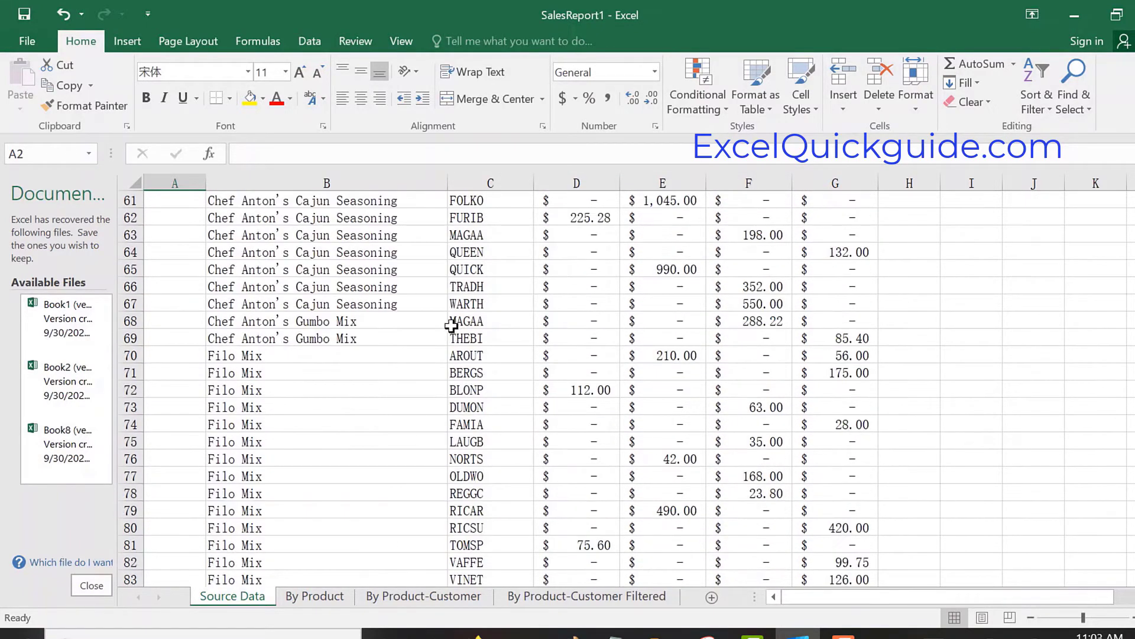
pyautogui.scroll(-20, 412, 362)
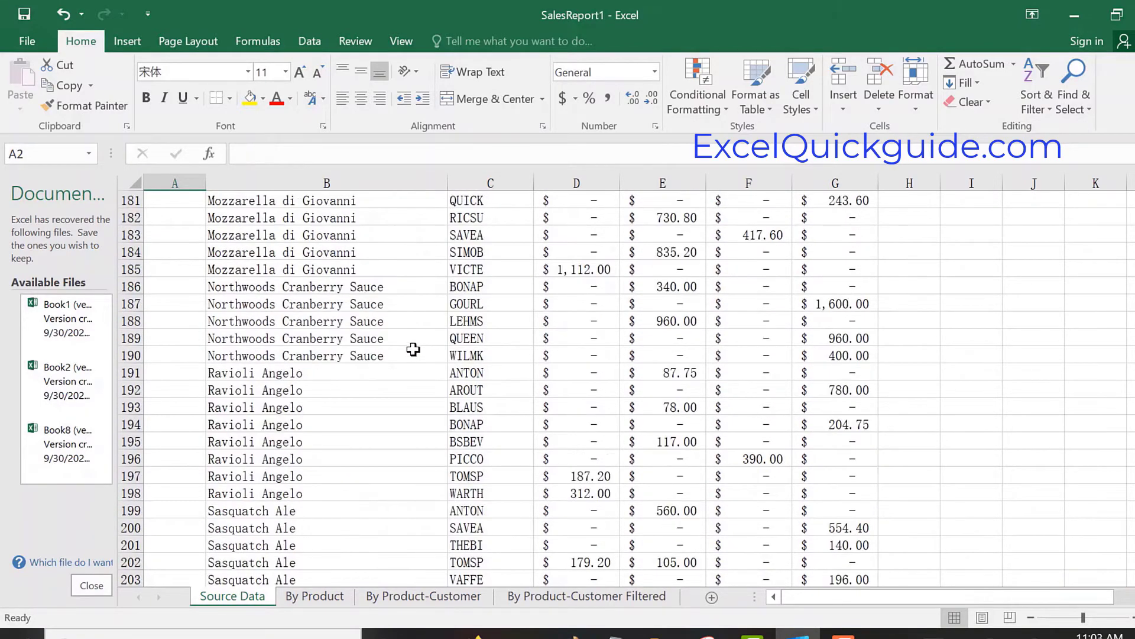
pyautogui.scroll(-13, 413, 352)
pyautogui.scroll(-18, 413, 349)
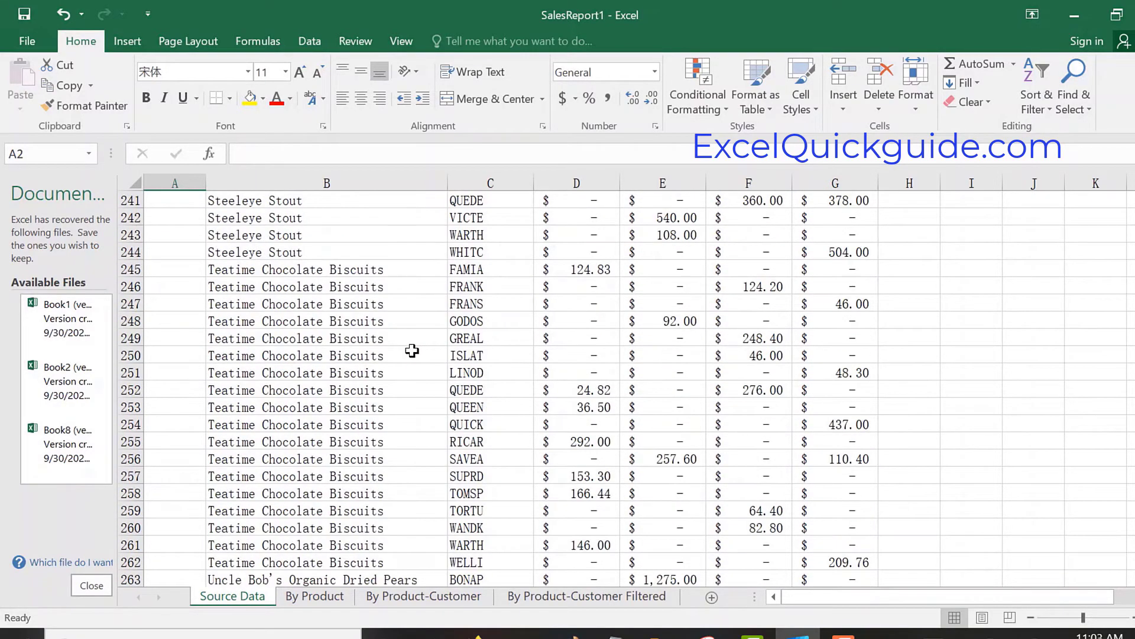
pyautogui.scroll(2, 411, 353)
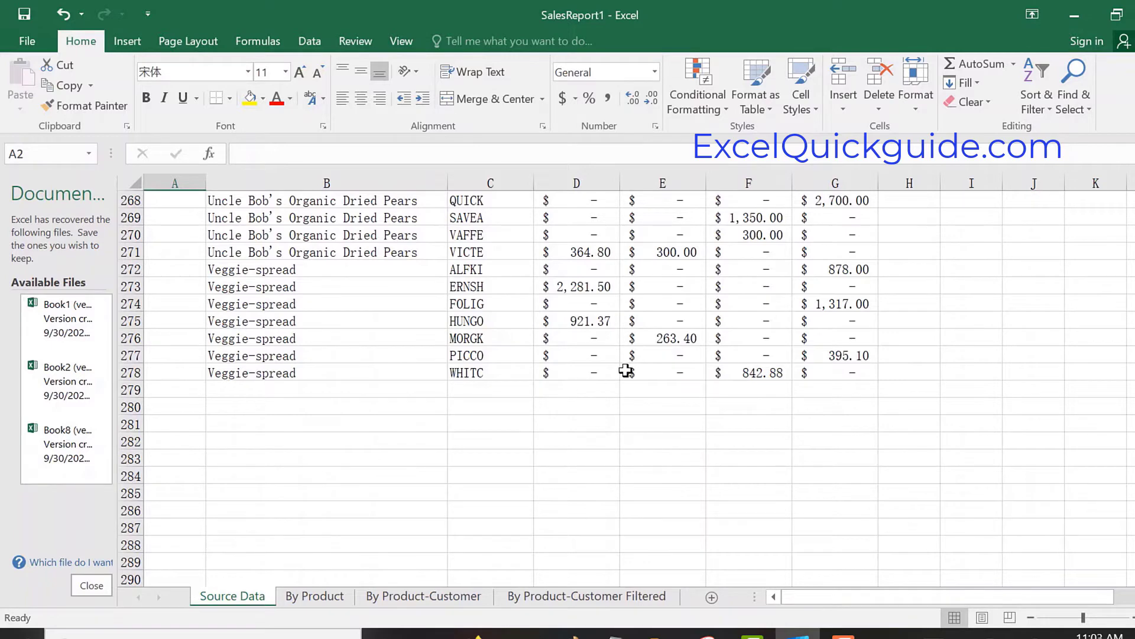
pyautogui.scroll(2, 660, 365)
pyautogui.scroll(2, 660, 365)
pyautogui.scroll(-2, 651, 364)
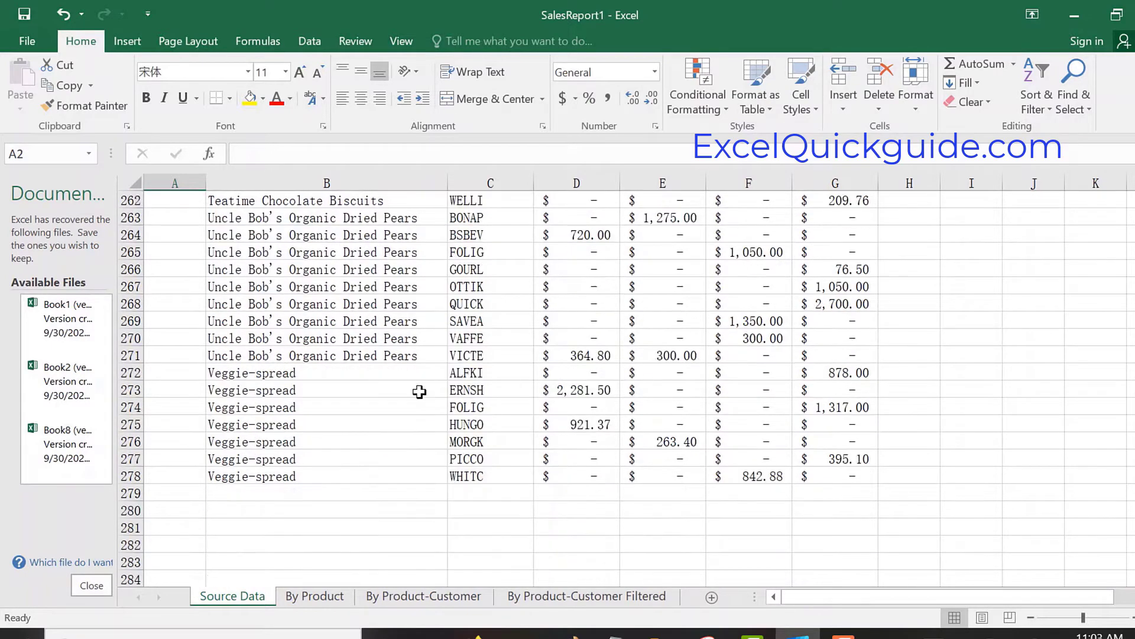
pyautogui.click(171, 491)
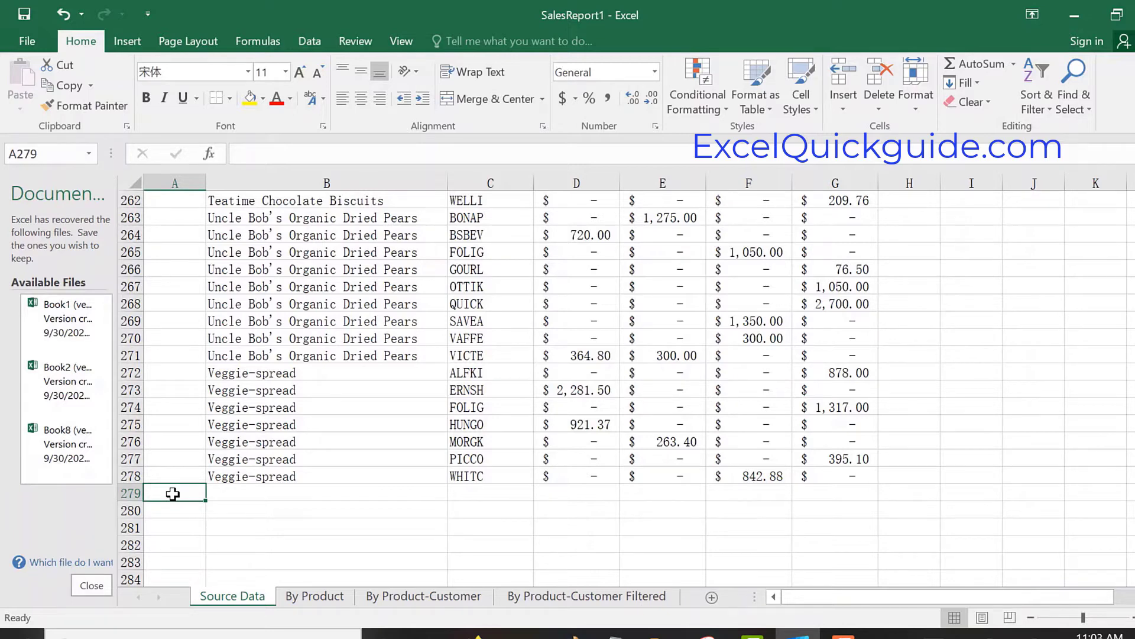
pyautogui.hotkey('ctrl', 'Home')
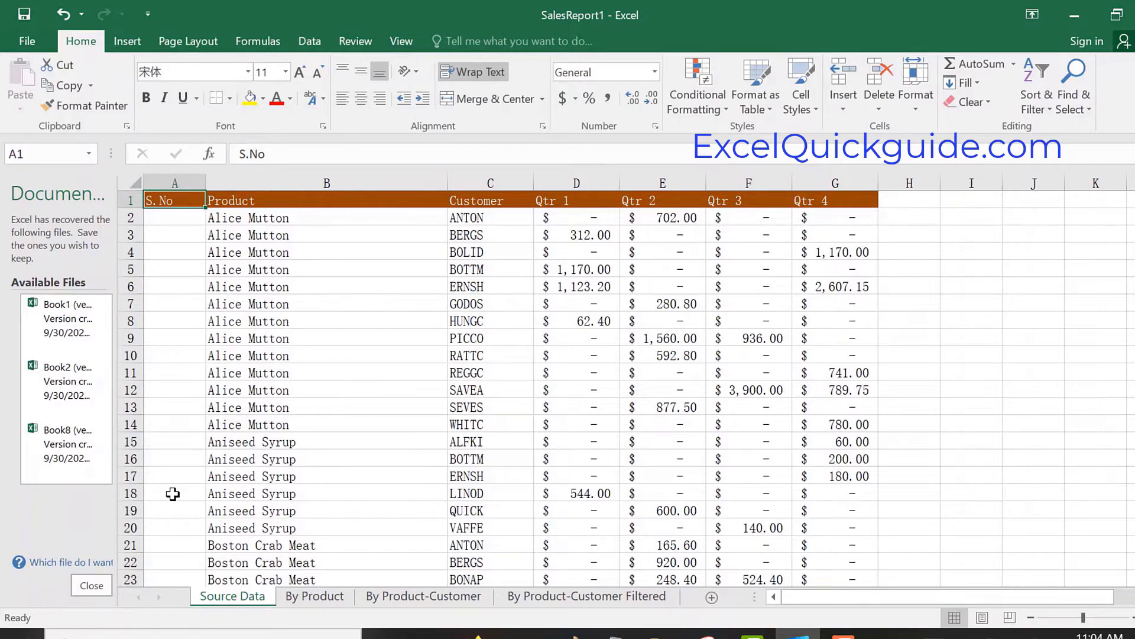
pyautogui.hotkey('ctrl', 'Down')
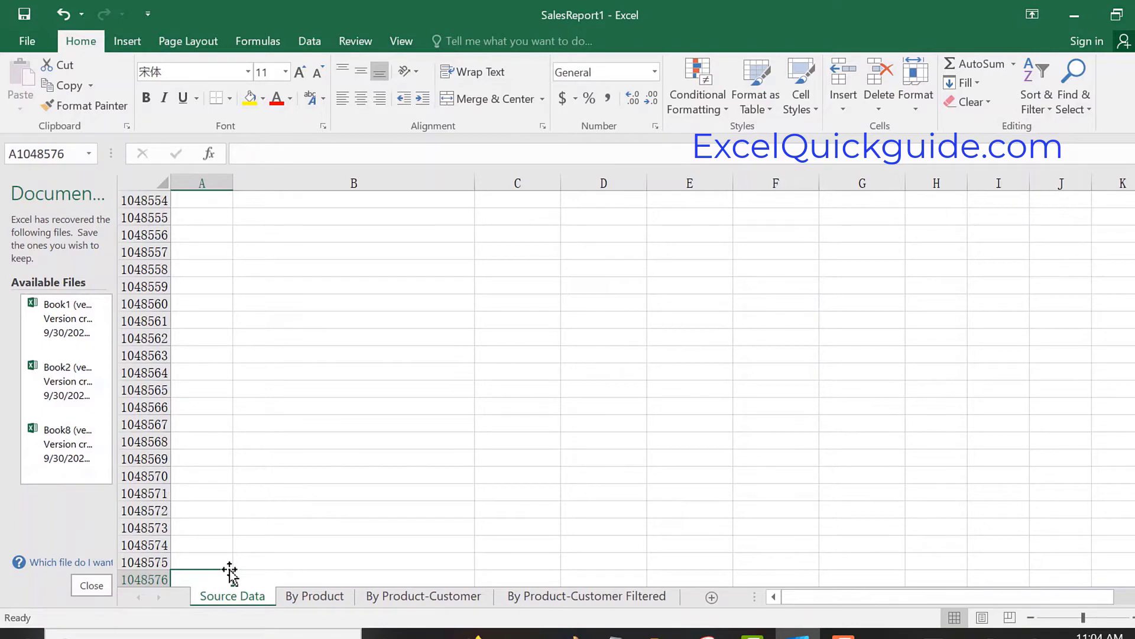
pyautogui.hotkey('ctrl', 'Up')
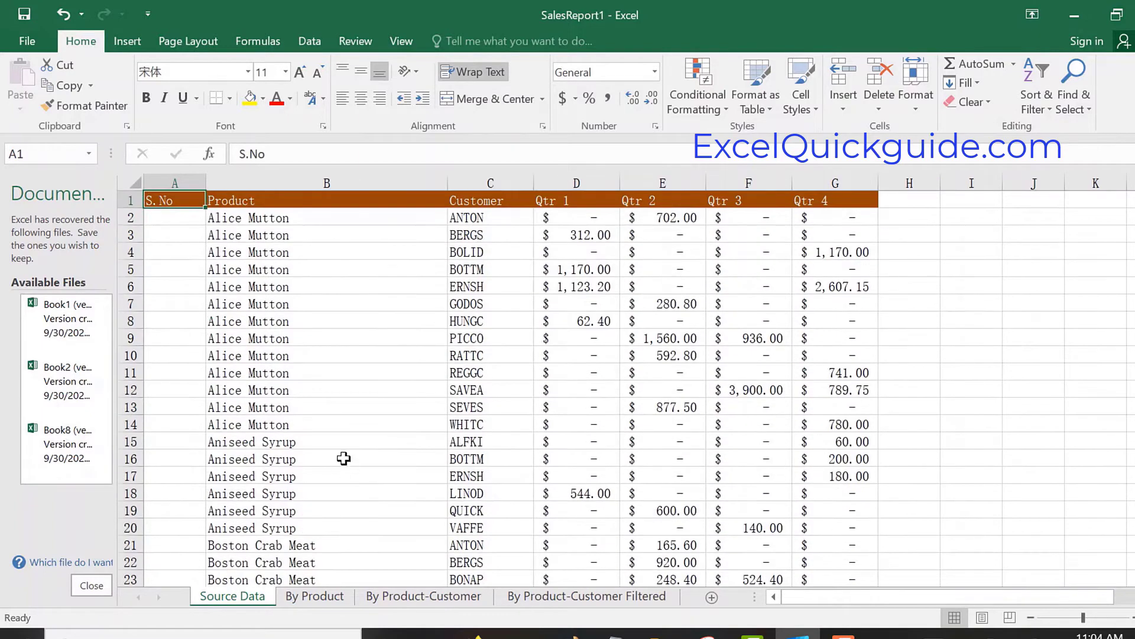
pyautogui.scroll(-3, 317, 389)
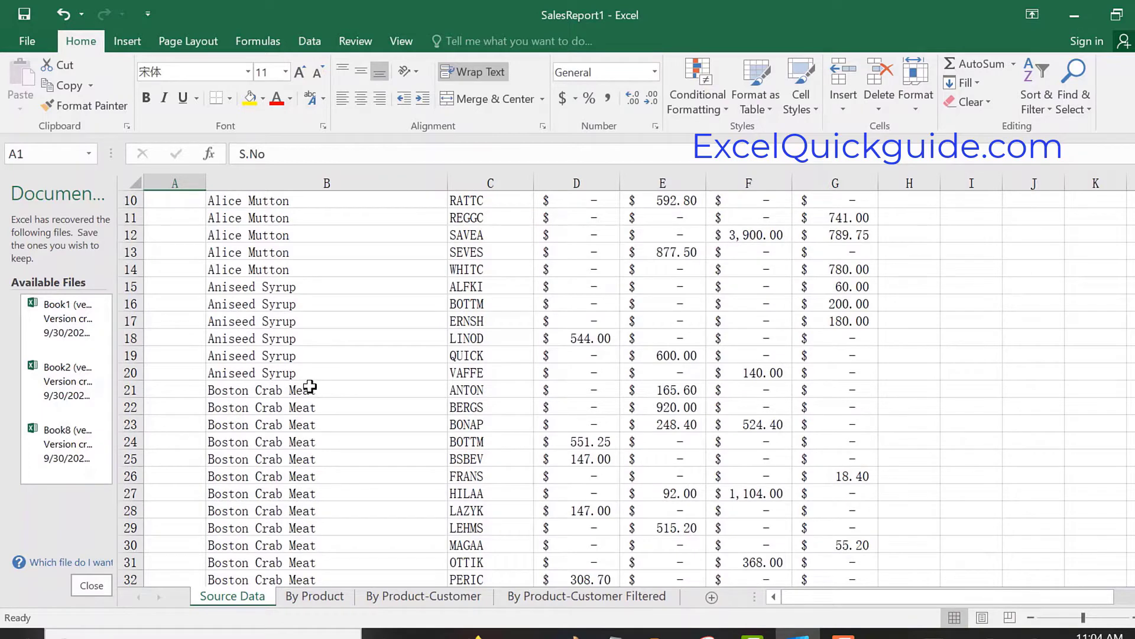
pyautogui.scroll(1, 297, 370)
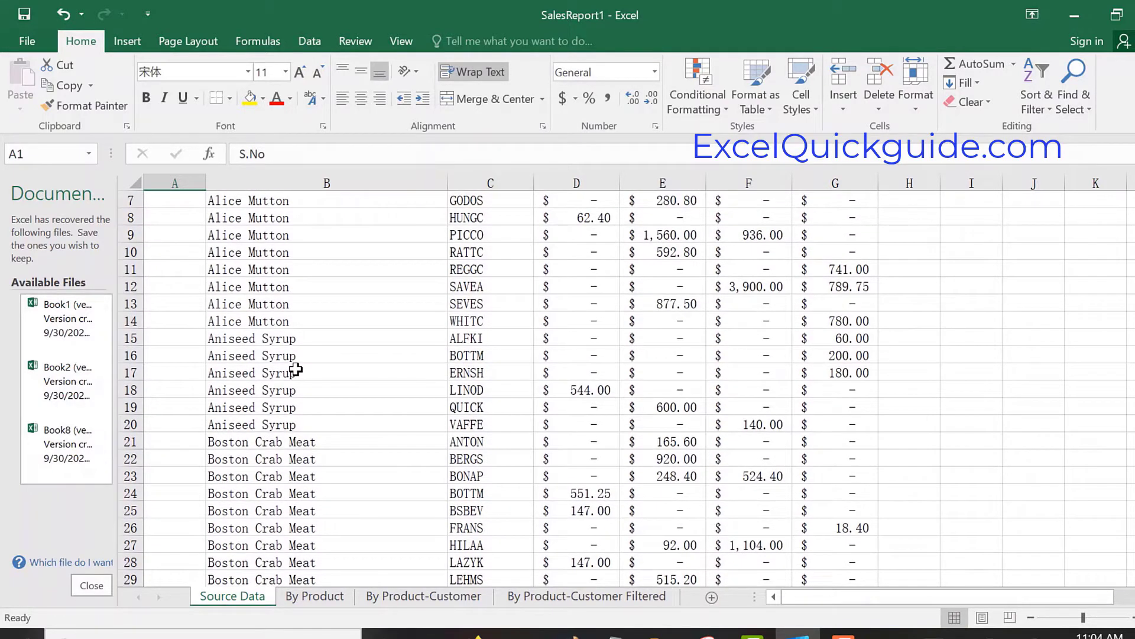
pyautogui.scroll(2, 295, 370)
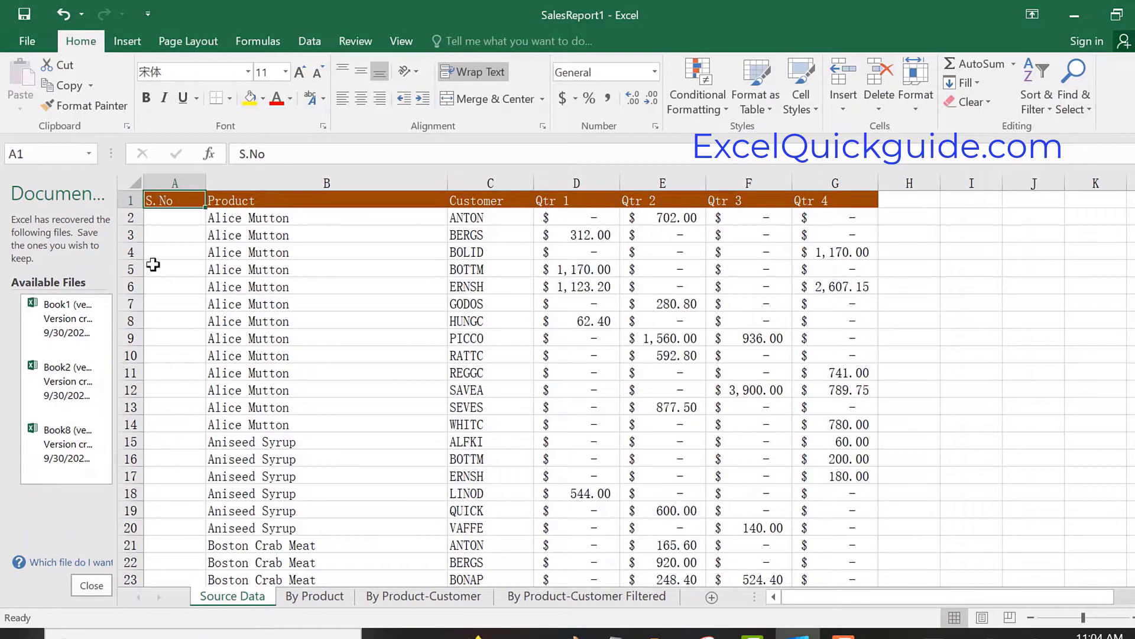
# Step: Enter the first two serial numbers, 1 in cell A2 and 2 in cell A3
pyautogui.click(183, 224)
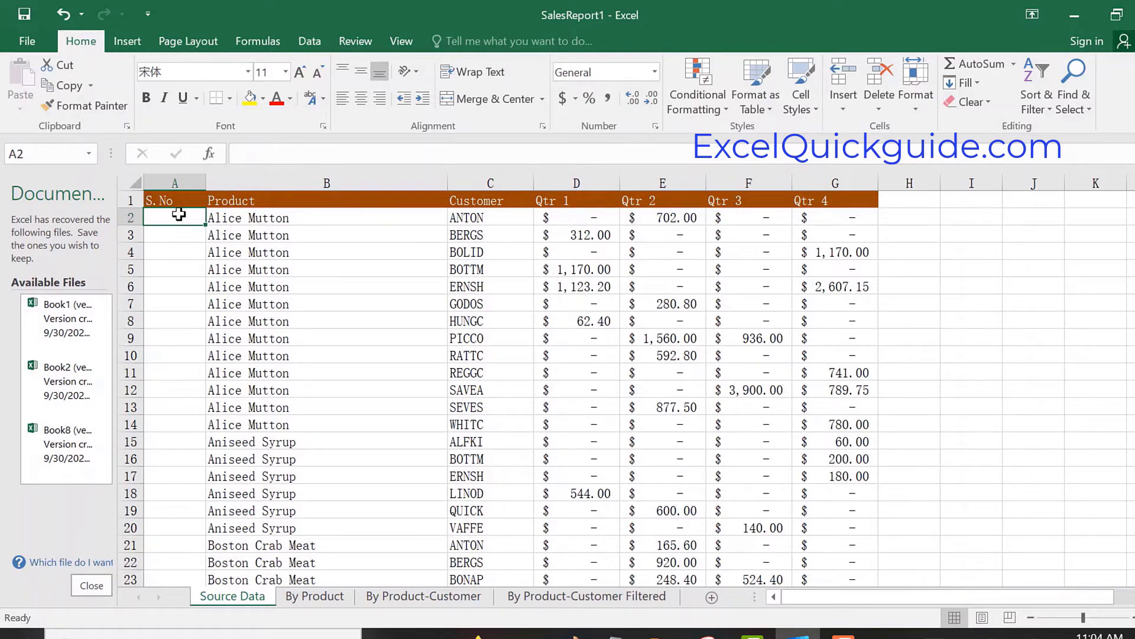
pyautogui.write('1')
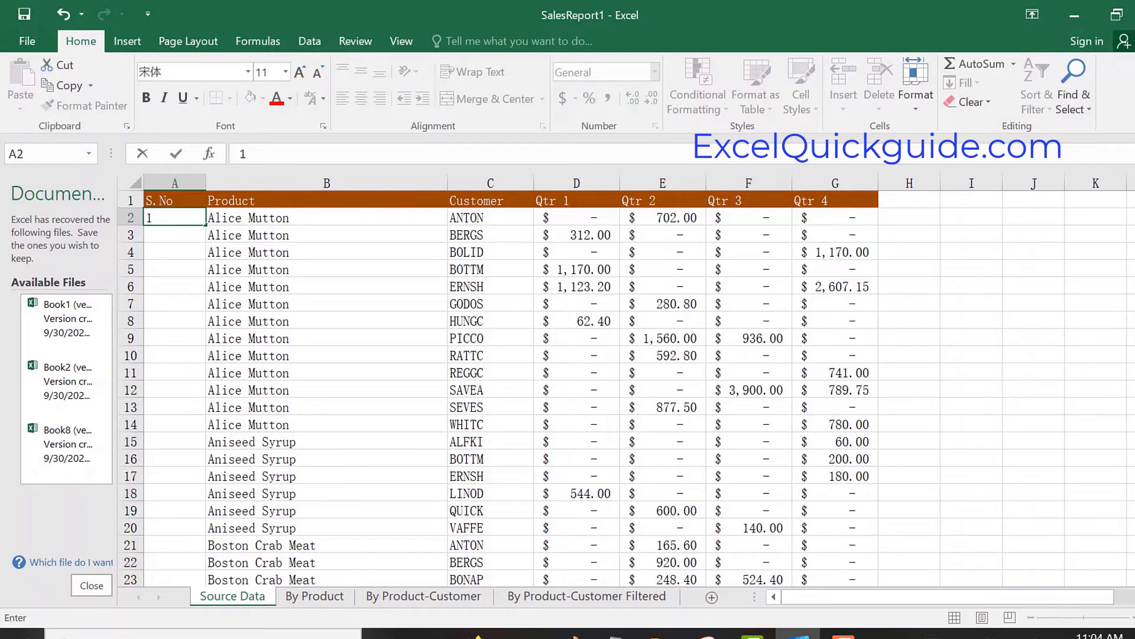
pyautogui.press('Return')
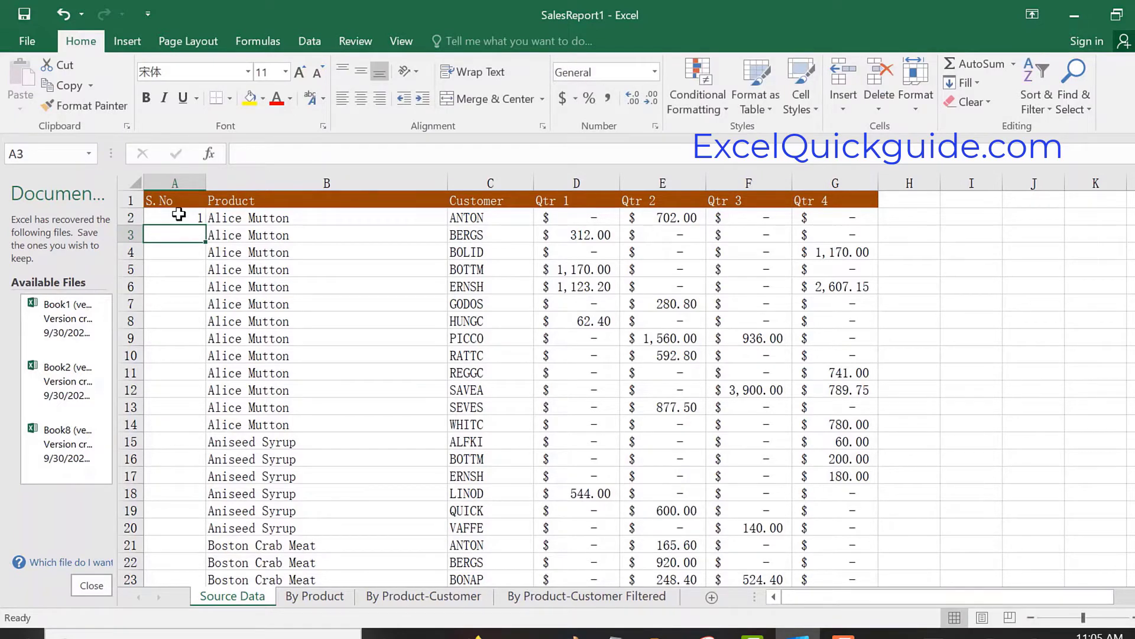
pyautogui.write('2')
pyautogui.press('Return')
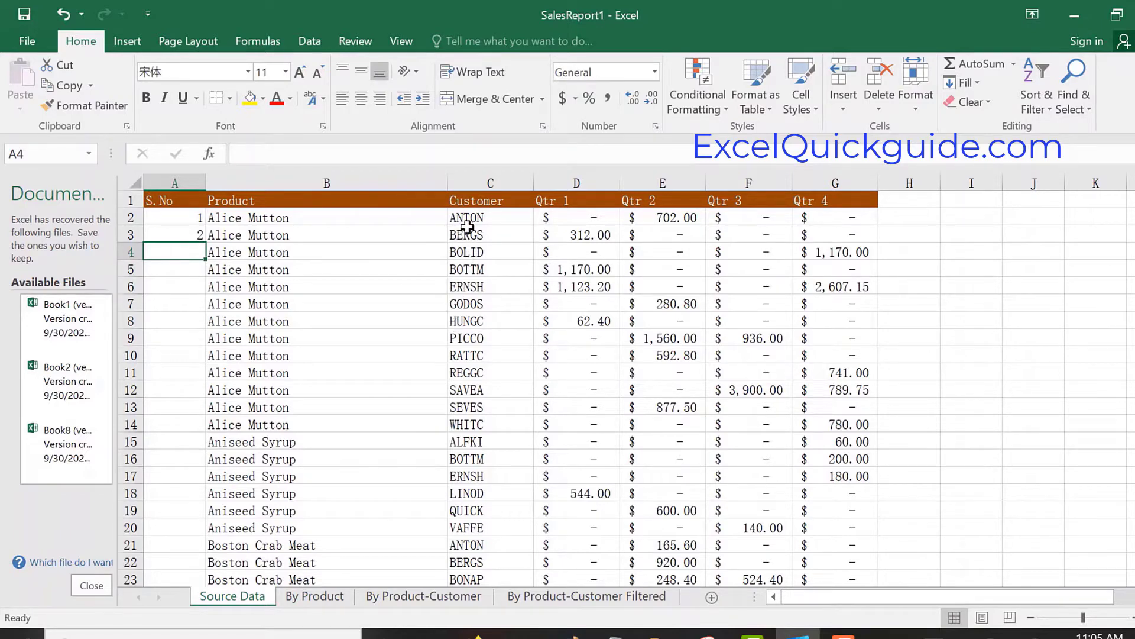
pyautogui.click(191, 214)
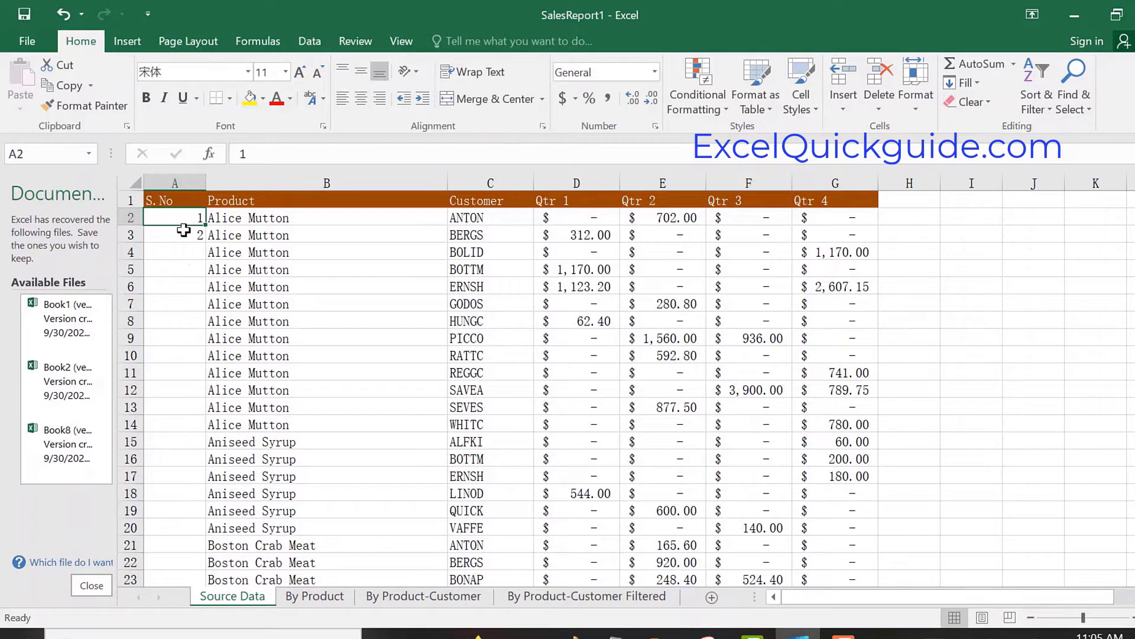
pyautogui.click(463, 219)
pyautogui.click(465, 234)
pyautogui.click(465, 250)
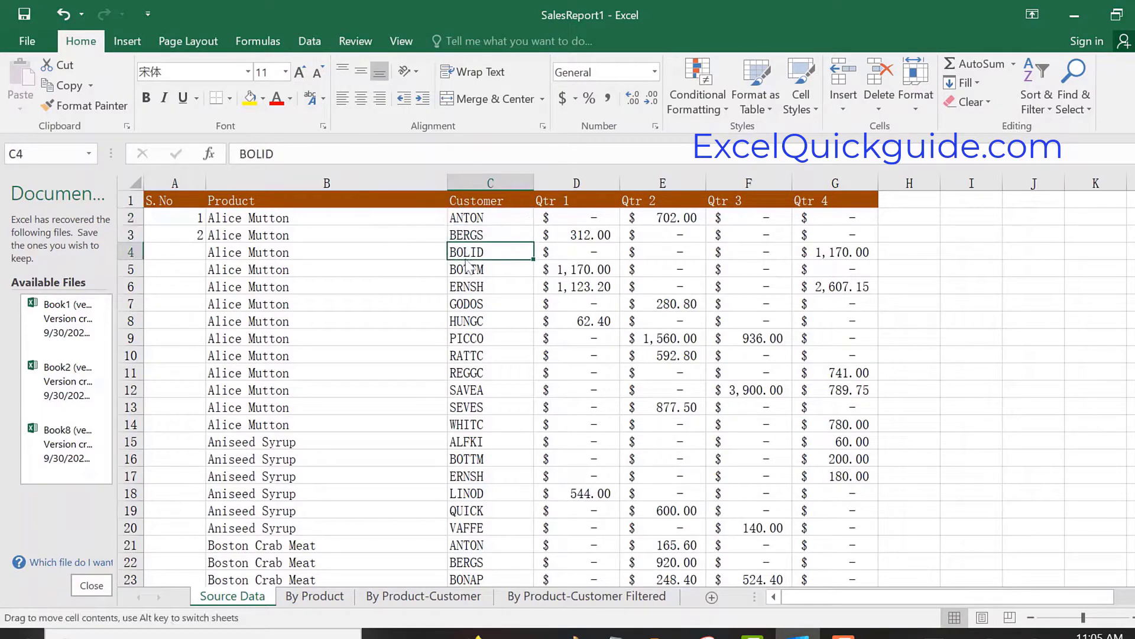
pyautogui.click(465, 284)
pyautogui.click(462, 321)
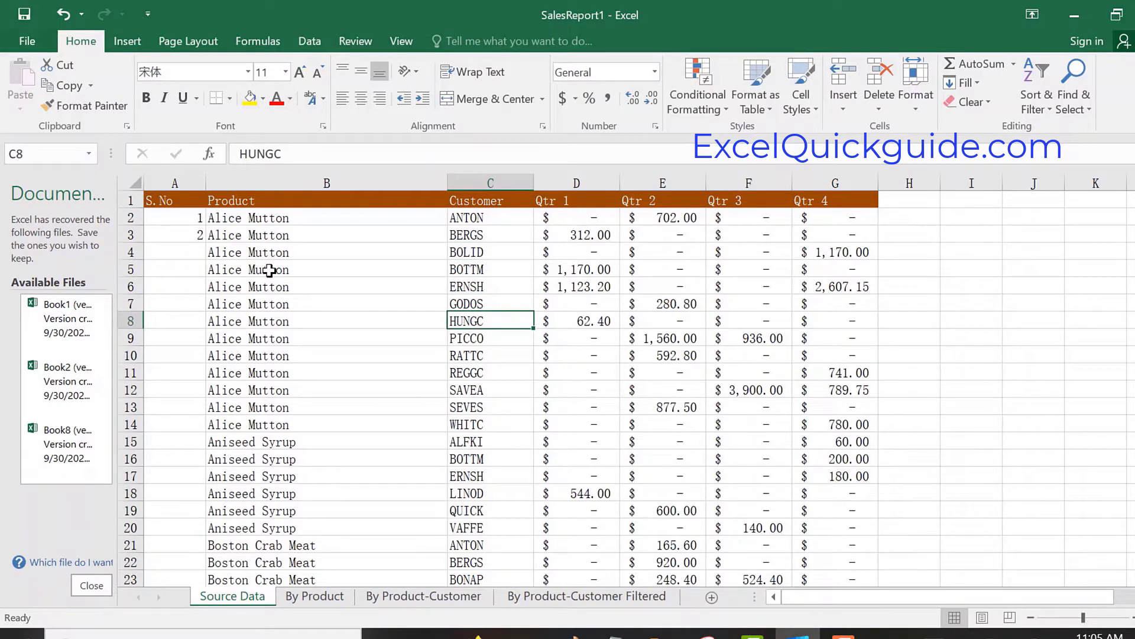
# Step: Extend the number series from A2:A3 down the S.No column to the last record in row 278
pyautogui.click(169, 216)
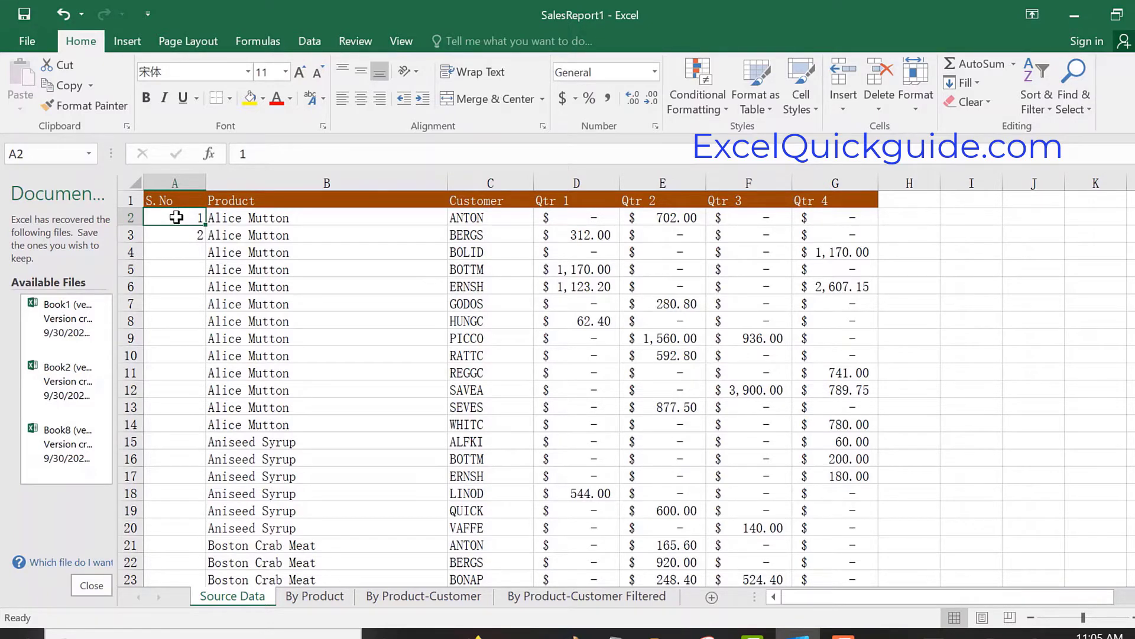
pyautogui.moveTo(176, 217); pyautogui.dragTo(173, 231)
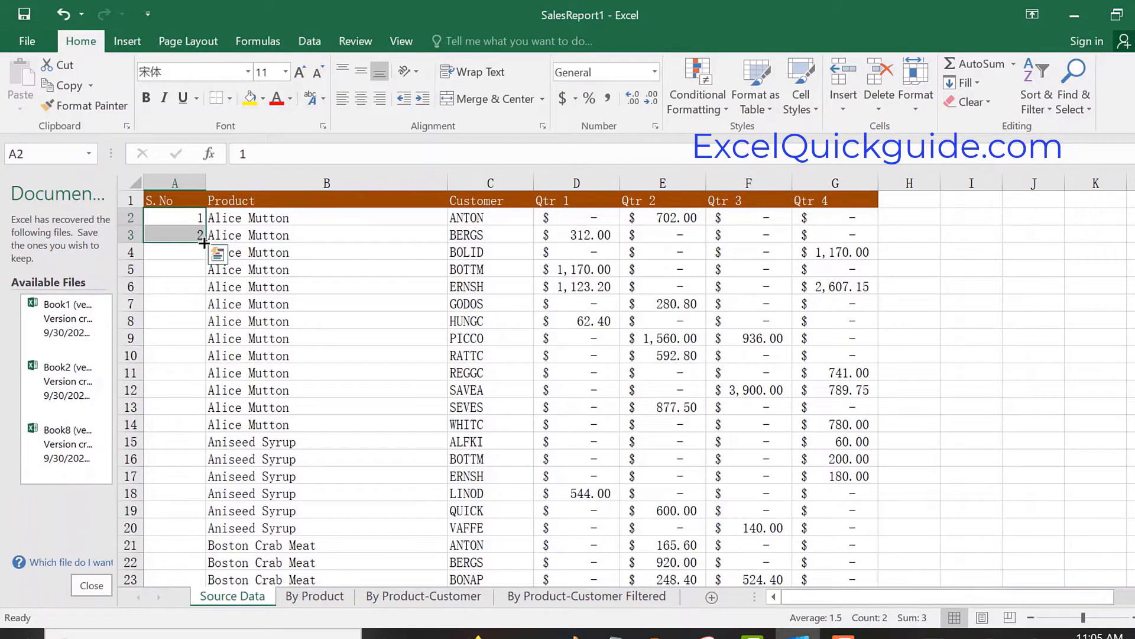
pyautogui.moveTo(205, 243); pyautogui.dragTo(192, 492)
pyautogui.moveTo(195, 452); pyautogui.dragTo(195, 452)
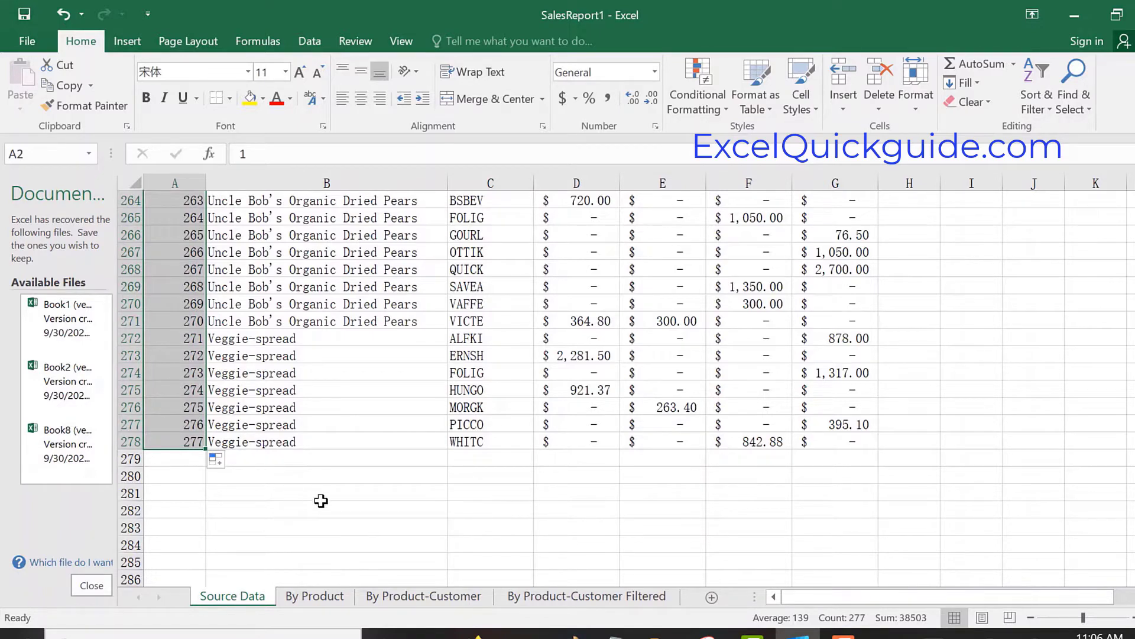
pyautogui.click(348, 506)
# Step: Review the serial numbers from the last record back to the first and examine the names in the Customer column
pyautogui.scroll(18, 257, 448)
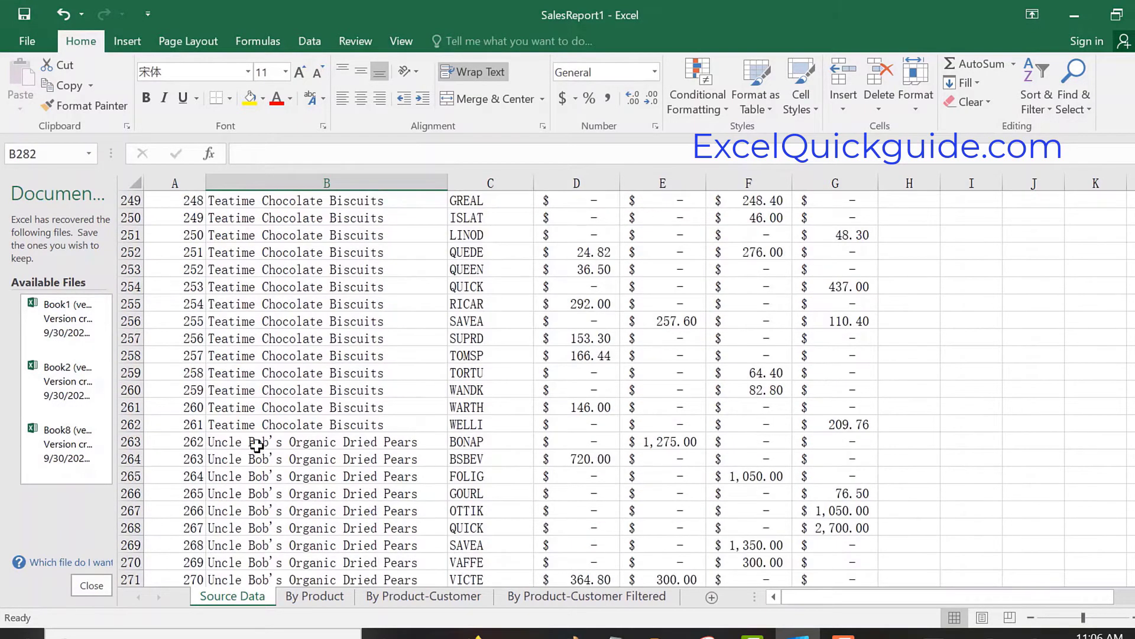
pyautogui.scroll(20, 267, 307)
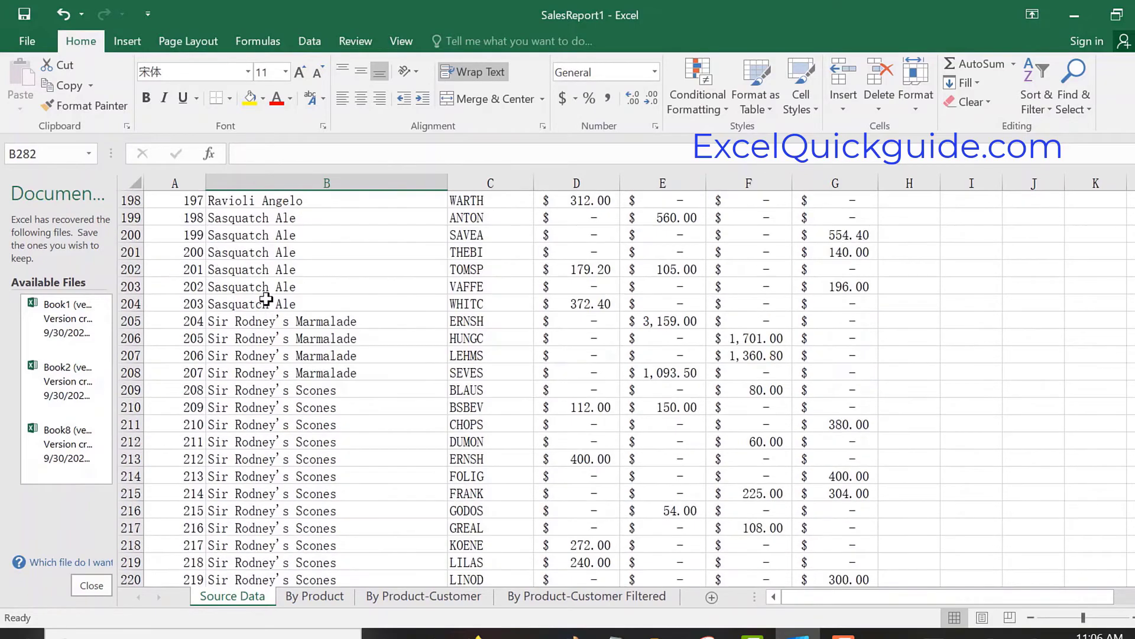
pyautogui.scroll(20, 260, 282)
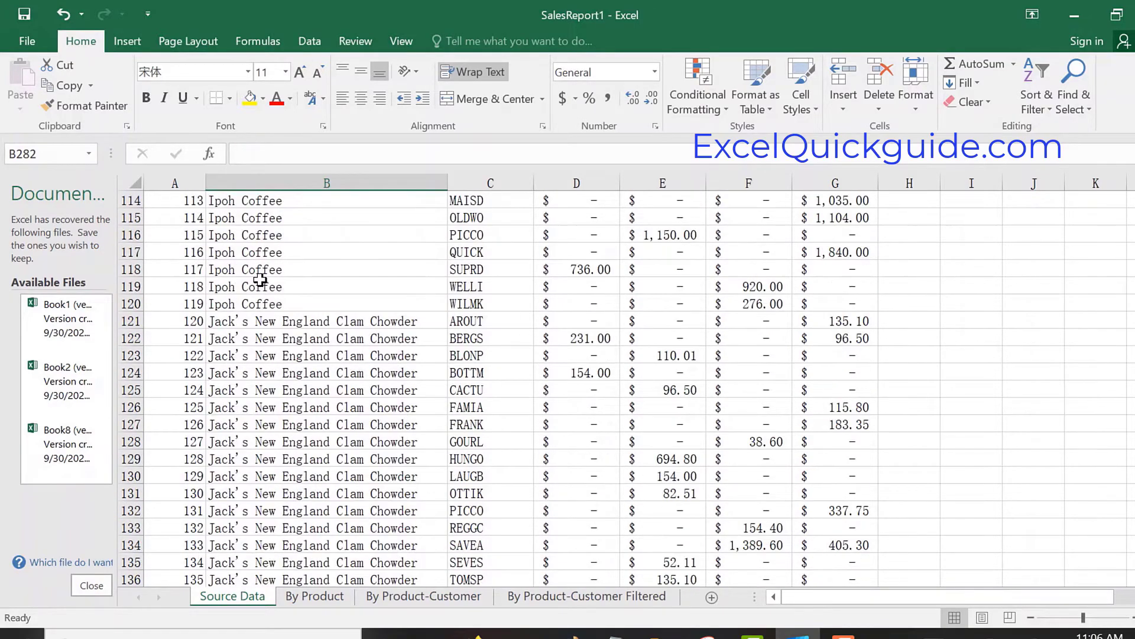
pyautogui.scroll(14, 260, 279)
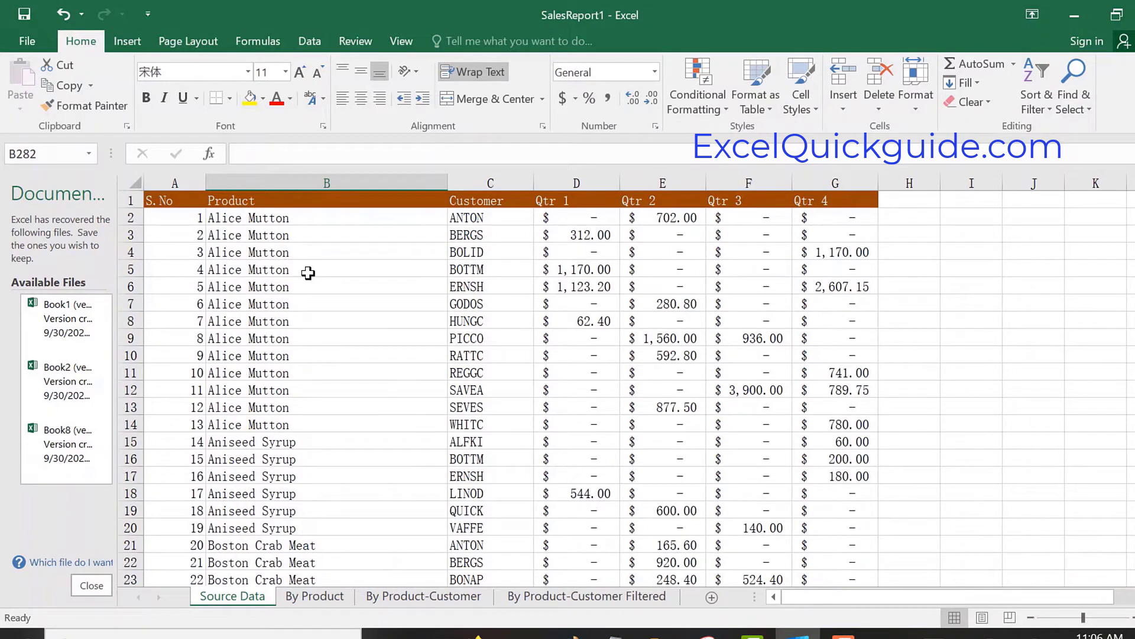
pyautogui.click(479, 217)
pyautogui.click(485, 241)
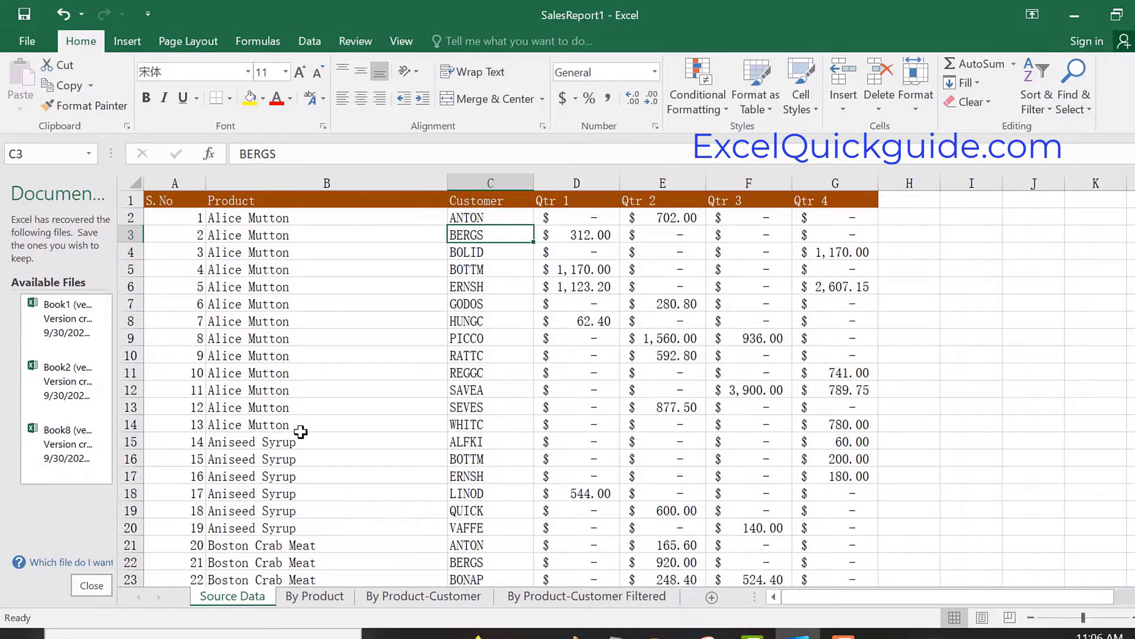
pyautogui.click(483, 218)
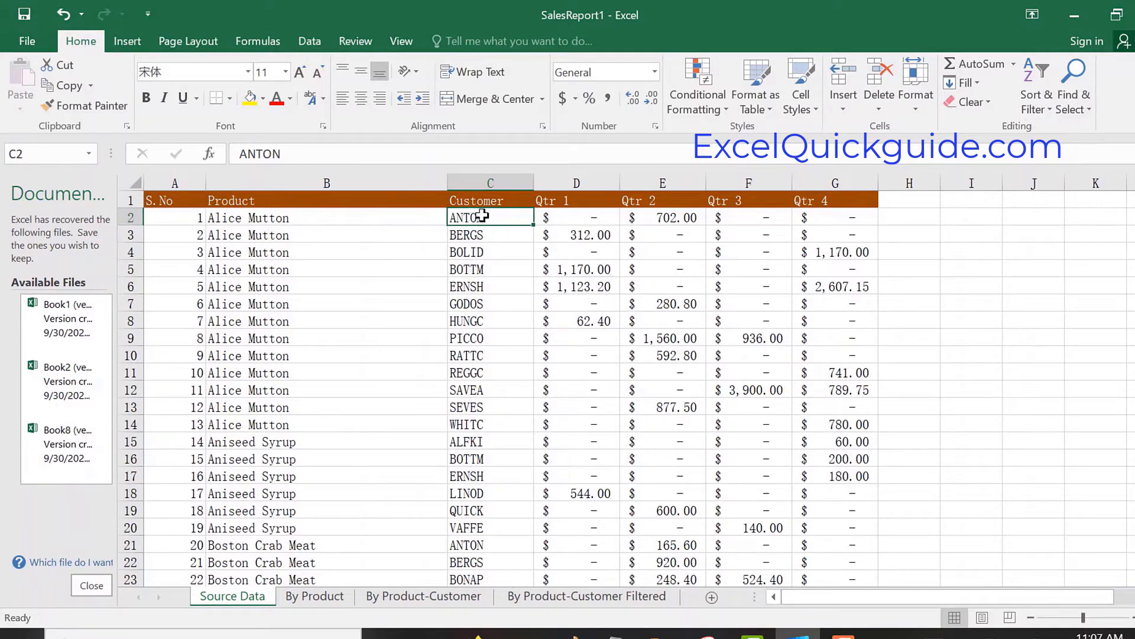
# Step: Enter the formula =LOWER(C2) in cell I2 to convert the first customer name to lowercase
pyautogui.click(985, 216)
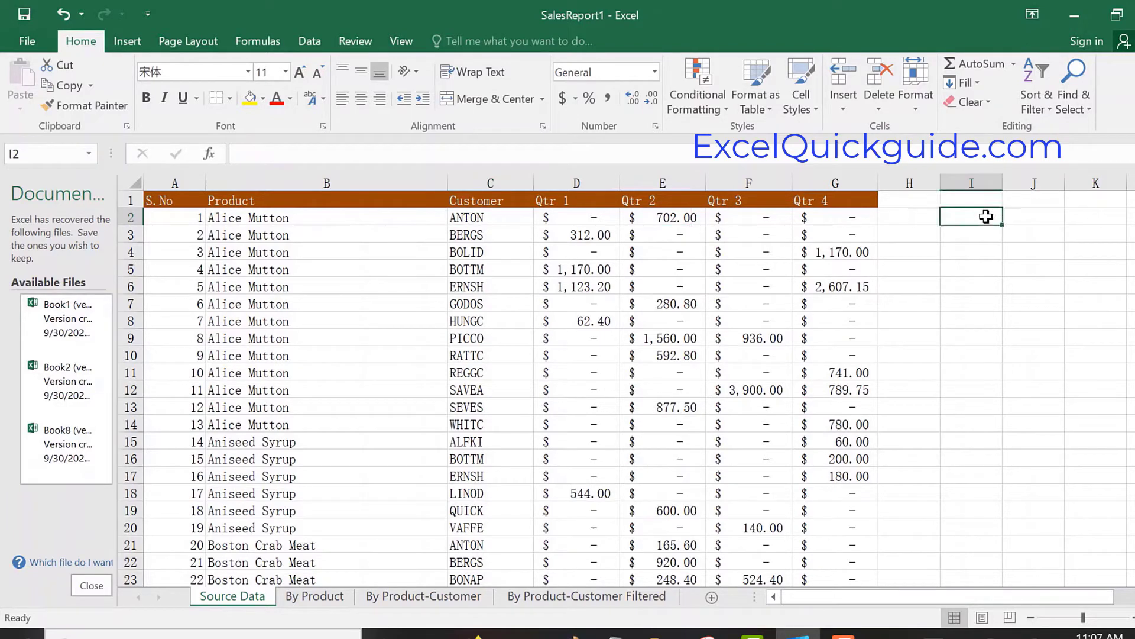
pyautogui.write('=lower')
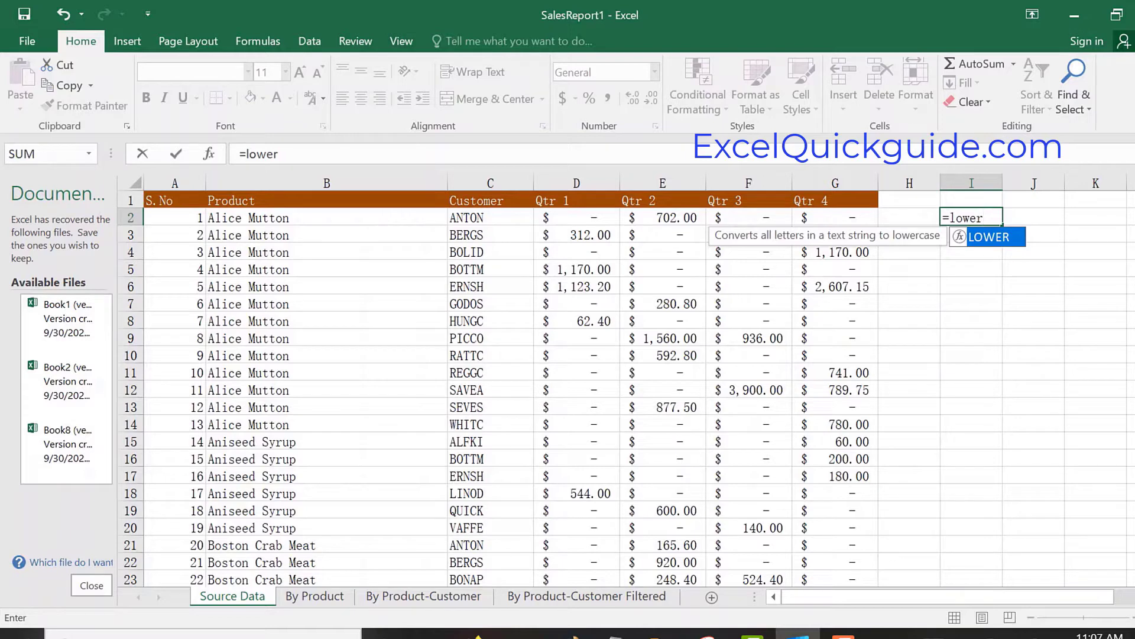
pyautogui.write('(')
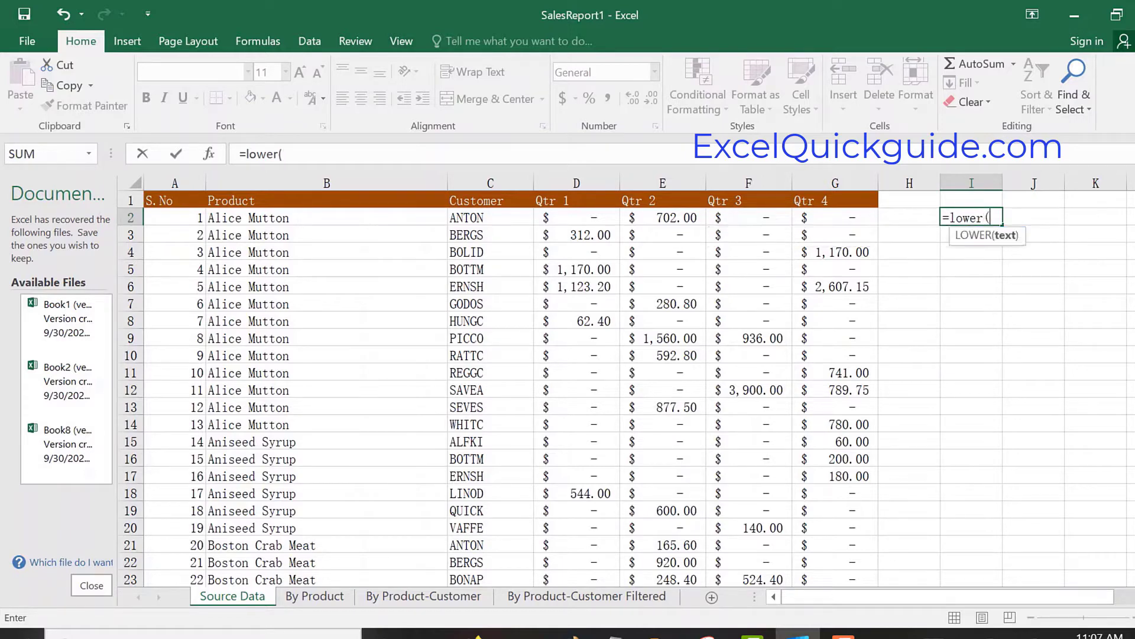
pyautogui.click(471, 217)
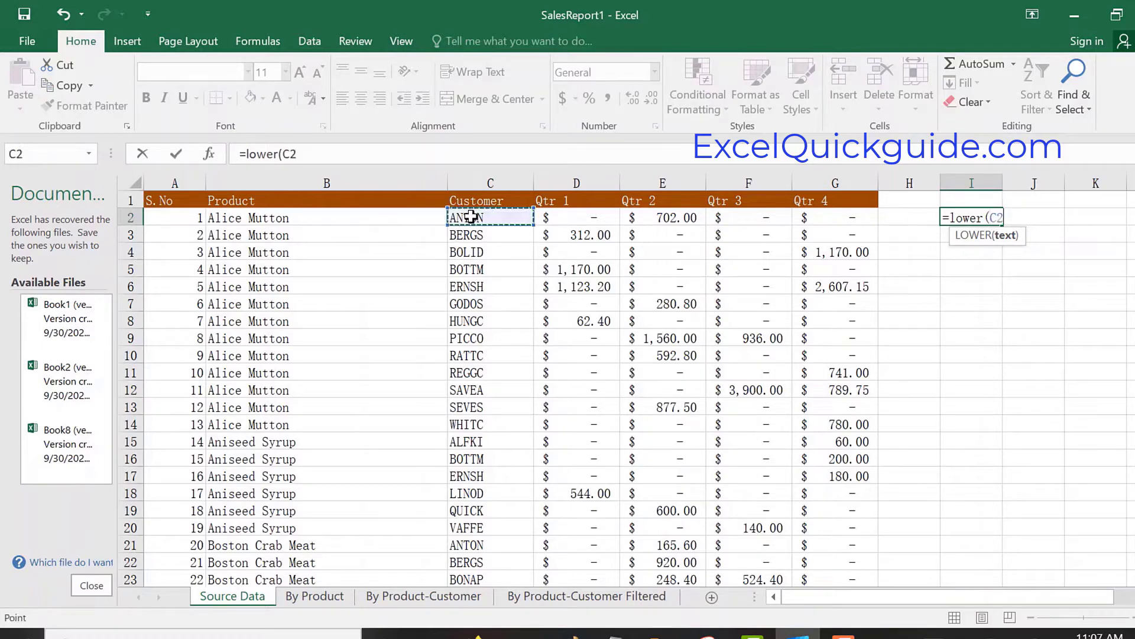
pyautogui.write(')')
pyautogui.press('Return')
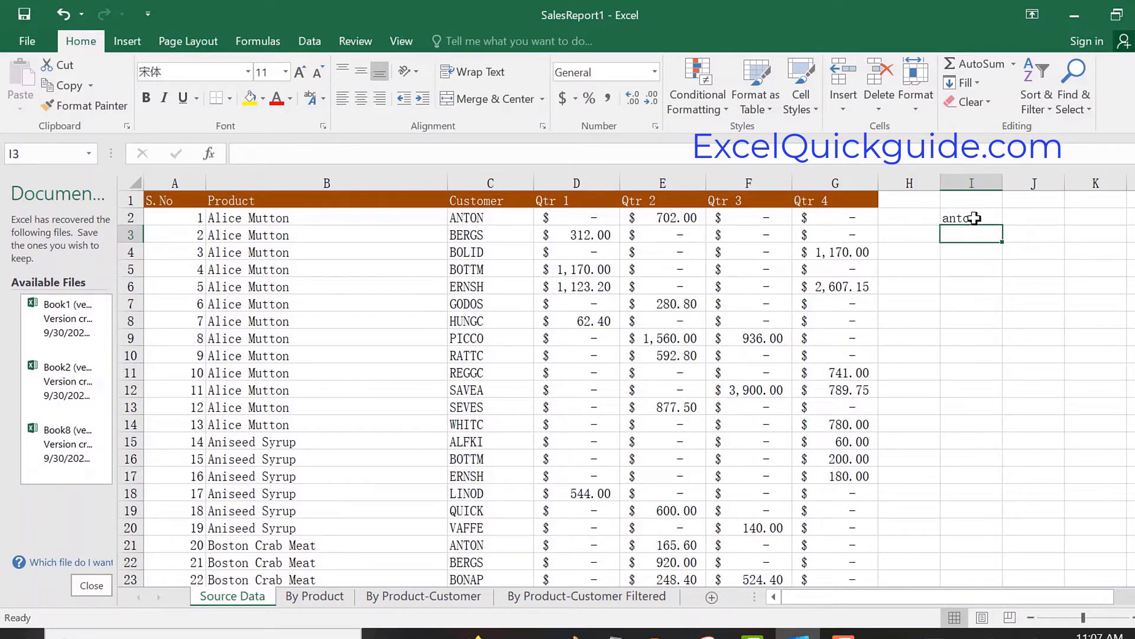
# Step: Fill the LOWER formula from I2 down to I14 to cover all Alice Mutton records
pyautogui.click(975, 217)
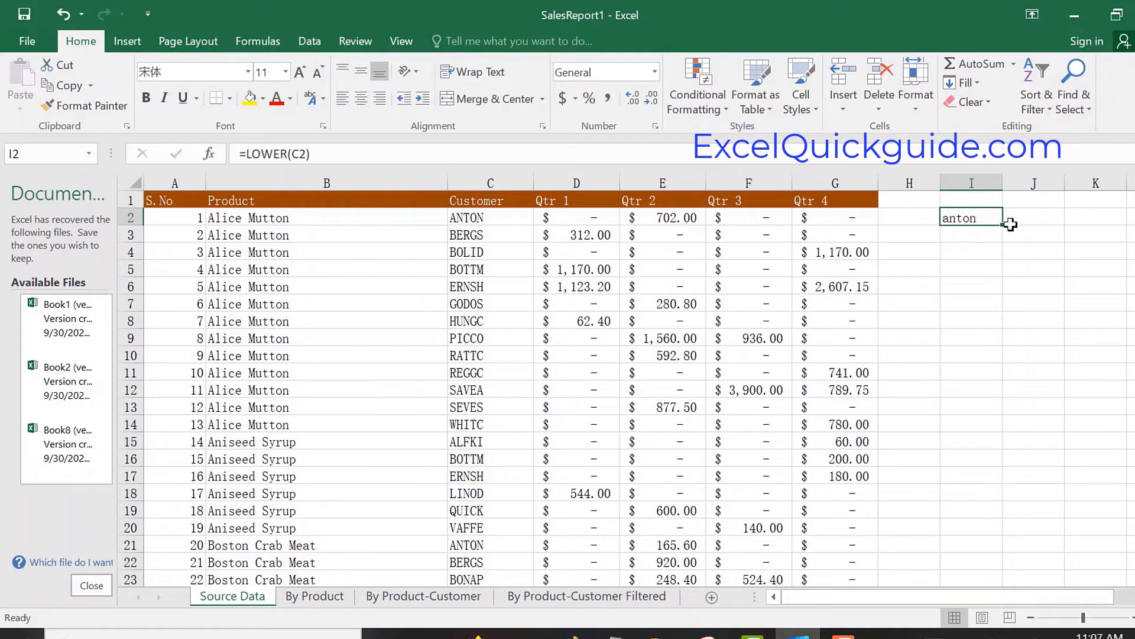
pyautogui.moveTo(1005, 225); pyautogui.dragTo(1004, 225)
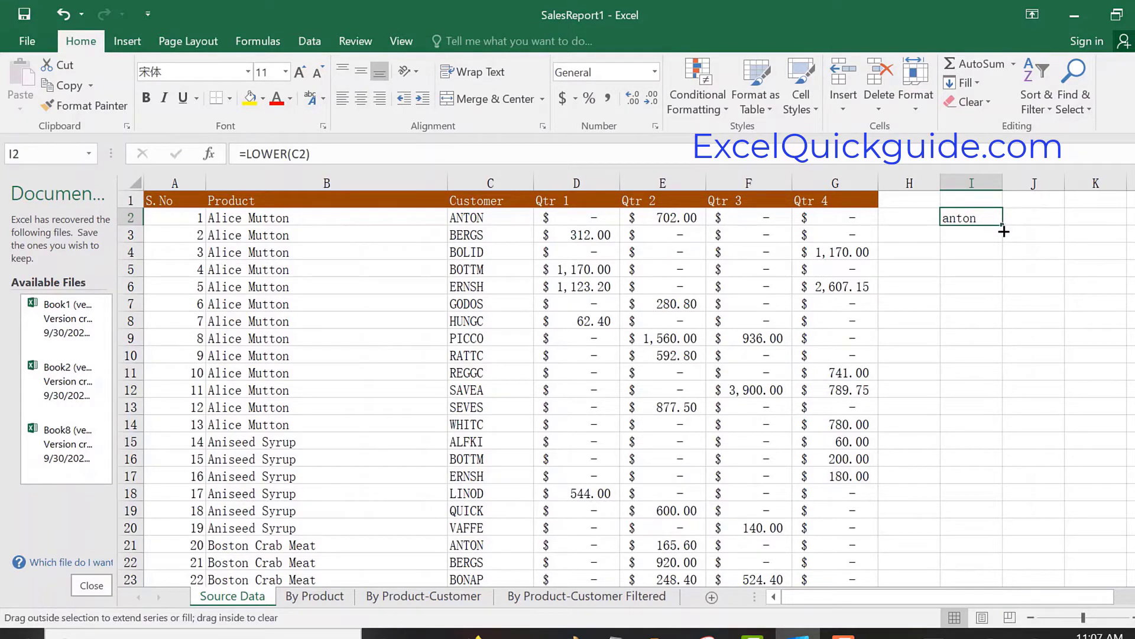
pyautogui.moveTo(1004, 231); pyautogui.dragTo(995, 431)
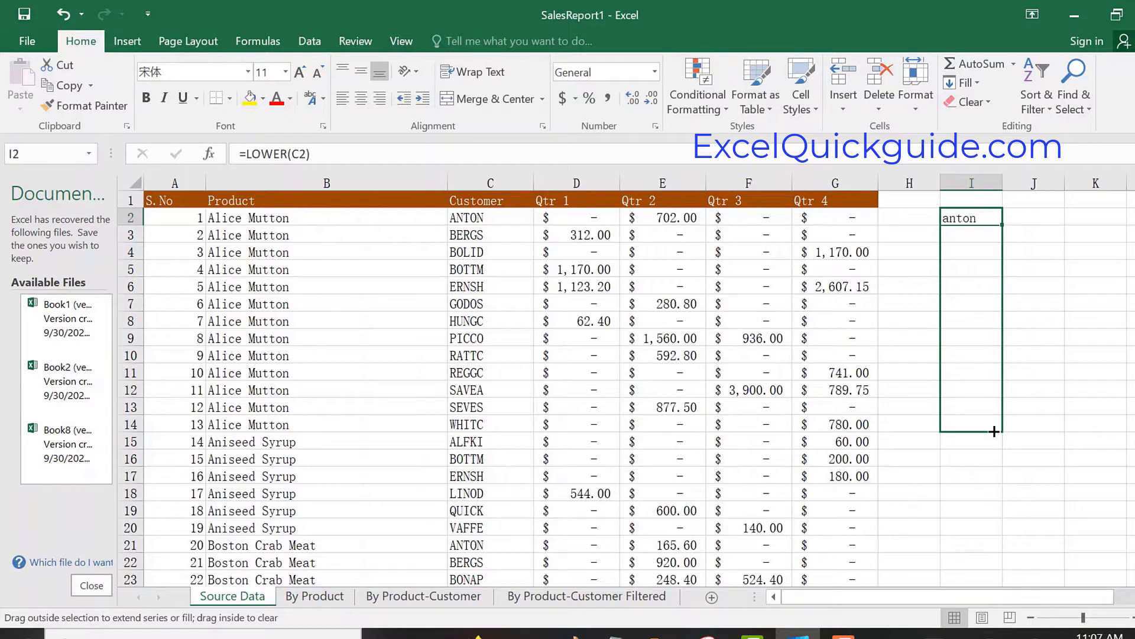
pyautogui.moveTo(994, 431); pyautogui.dragTo(995, 432)
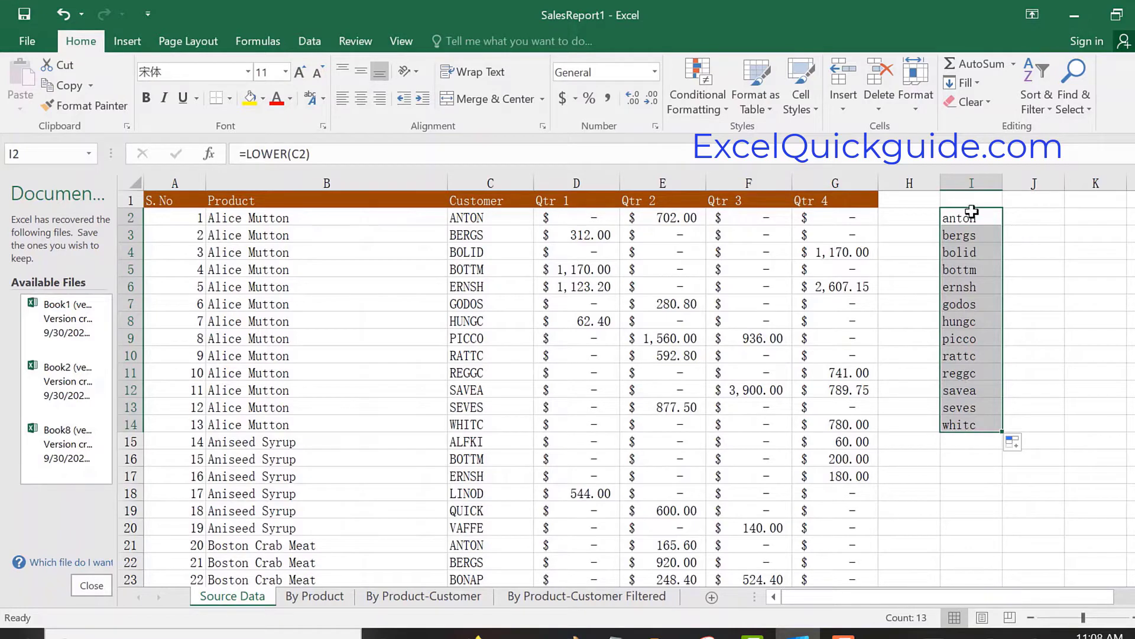
# Step: Replace the LOWER formulas in I2:I14 with their values by copying the range and pasting values only in place
pyautogui.click(89, 105)
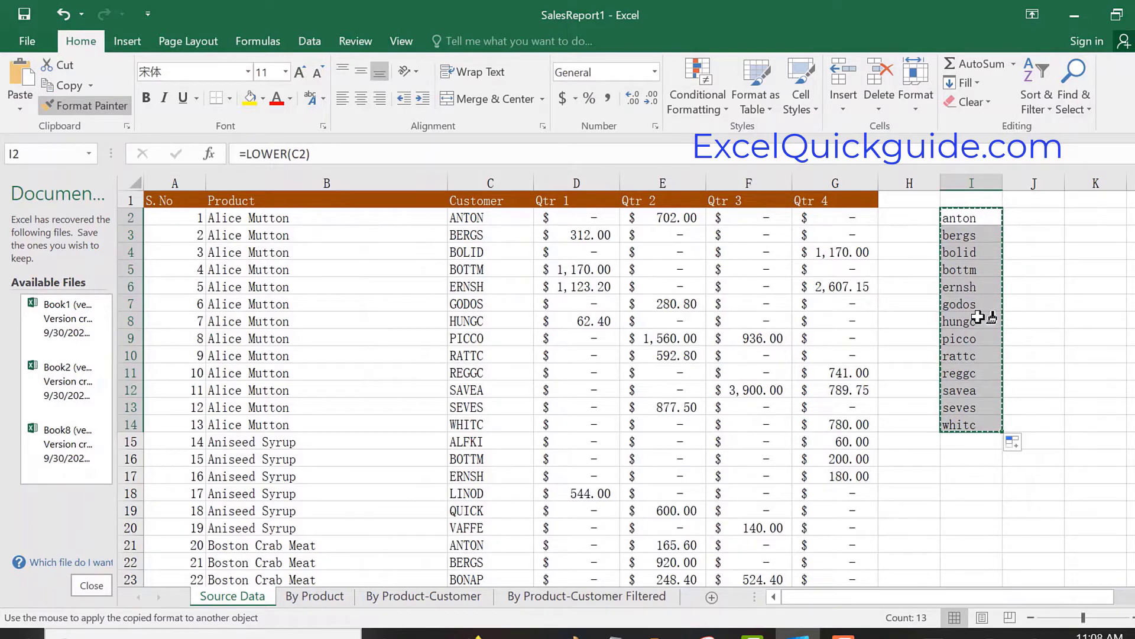
pyautogui.click(20, 111)
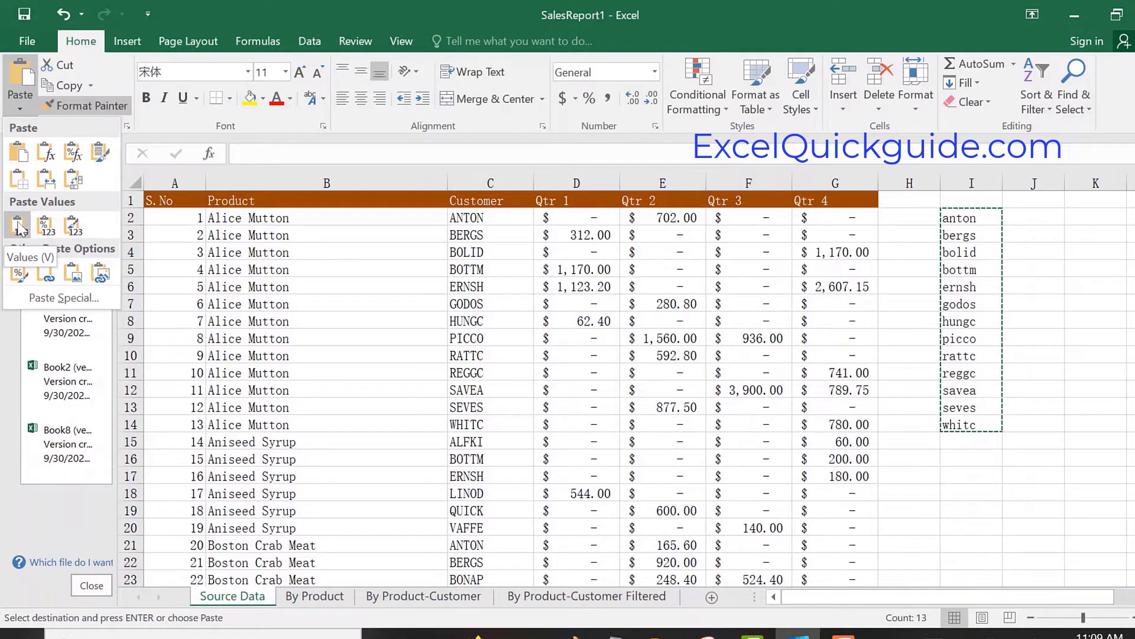
pyautogui.click(19, 226)
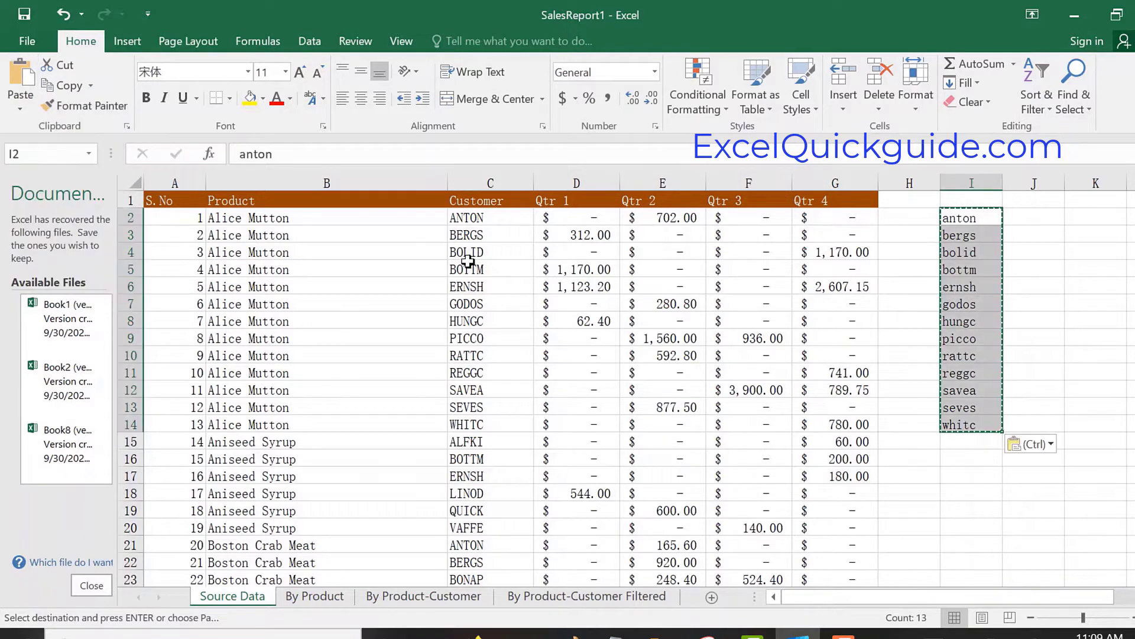
# Step: Paste the copied lowercase names over the Customer cells C2:C14
pyautogui.click(478, 217)
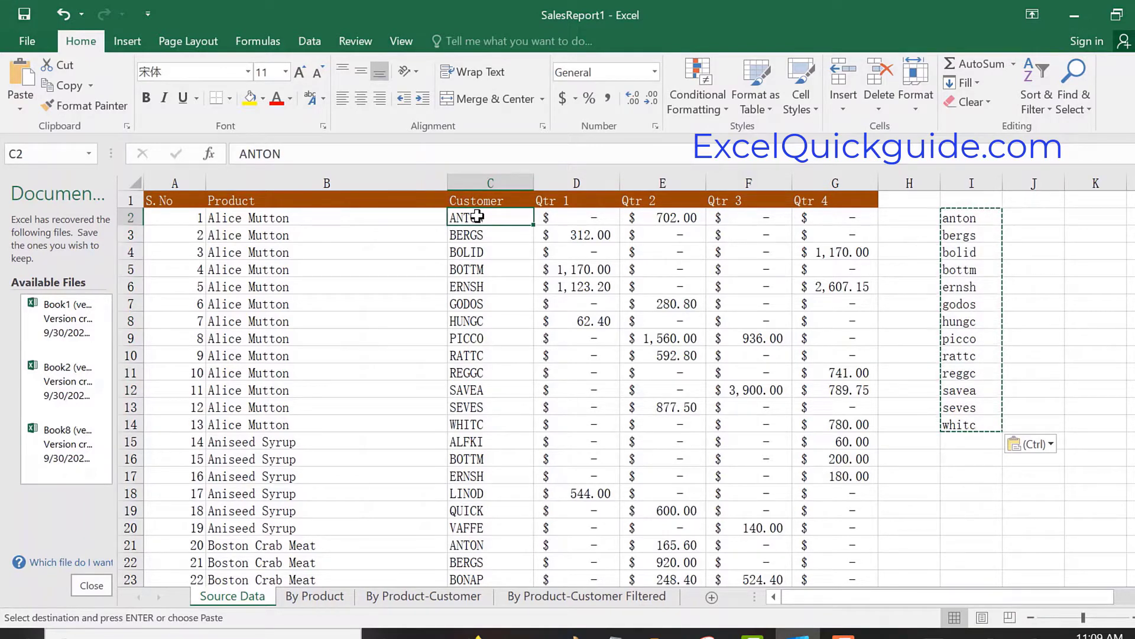
pyautogui.hotkey('shift', 'Down')
pyautogui.hotkey('shift', 'Down')
pyautogui.hotkey('shift', 'Down')
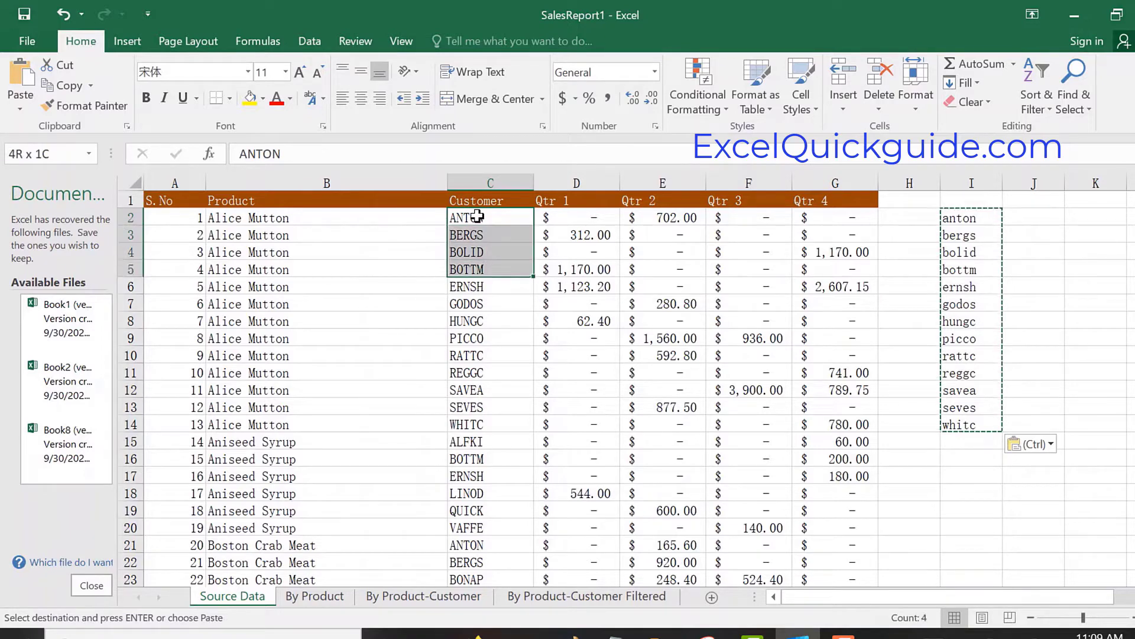
pyautogui.hotkey('shift', 'Down')
pyautogui.hotkey('shift', 'Down')
pyautogui.hotkey('shift', 'Down')
pyautogui.hotkey('shift', 'Down')
pyautogui.hotkey('shift', 'Down')
pyautogui.hotkey('shift', 'Down')
pyautogui.hotkey('shift', 'Down')
pyautogui.hotkey('shift', 'Down')
pyautogui.hotkey('shift', 'Down')
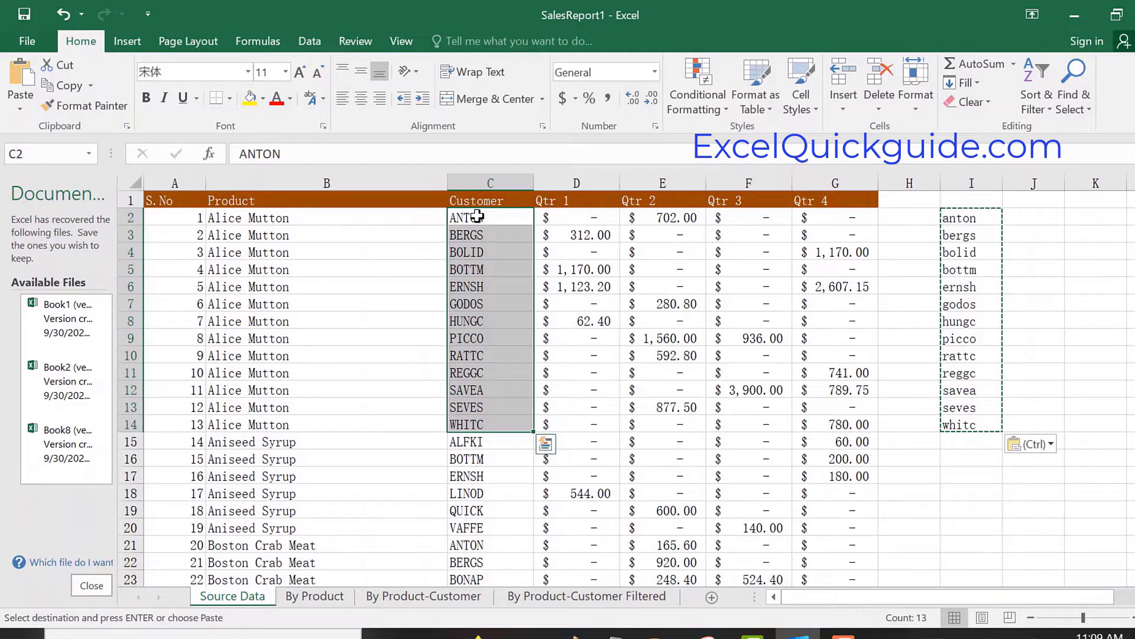
pyautogui.press('Return')
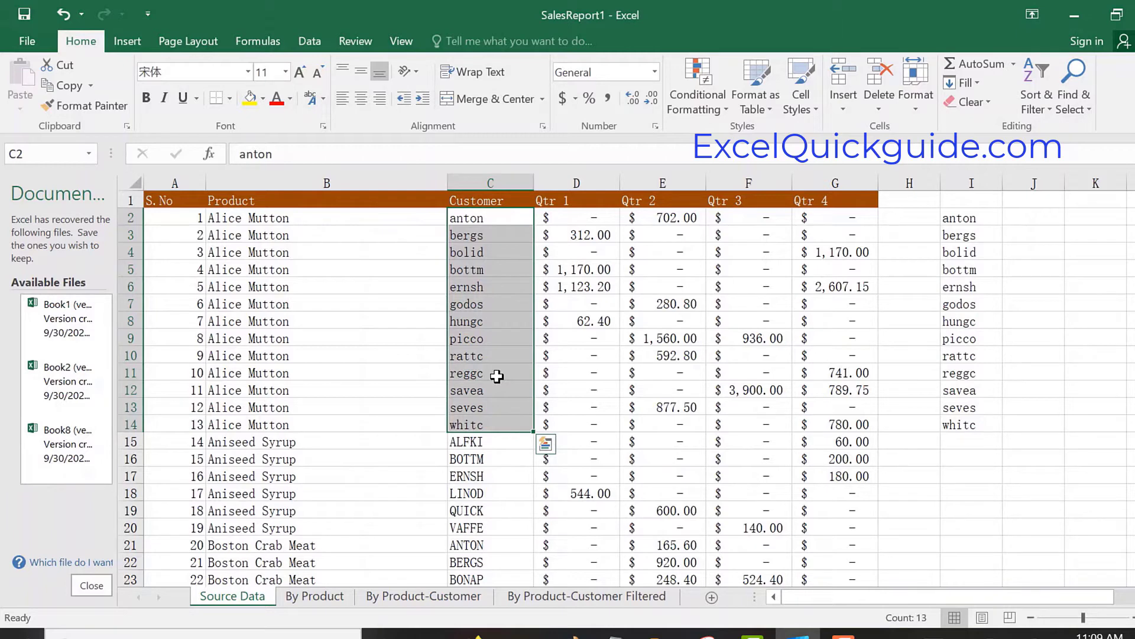
# Step: Clear everything from the helper cells I2:I14 with Clear All
pyautogui.click(967, 219)
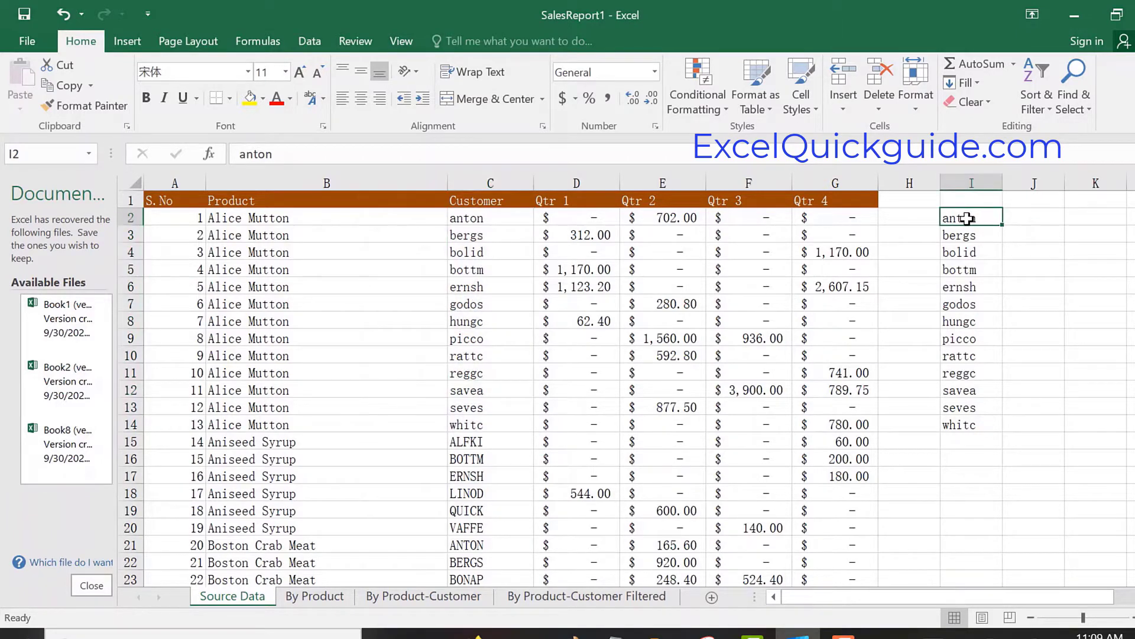
pyautogui.moveTo(967, 218); pyautogui.dragTo(958, 414)
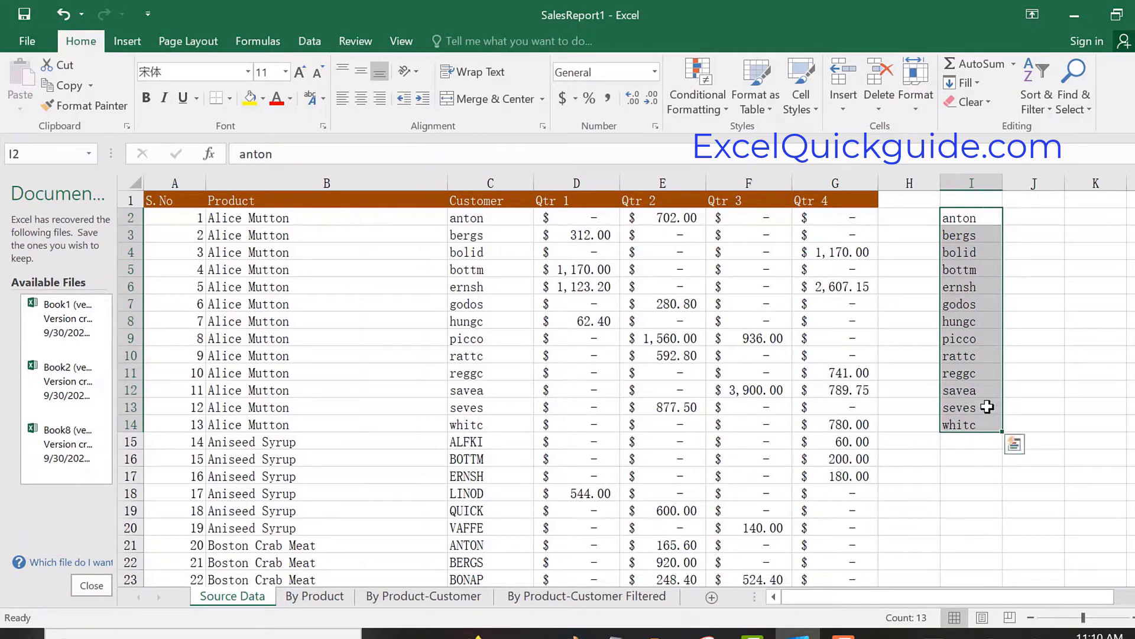
pyautogui.click(982, 102)
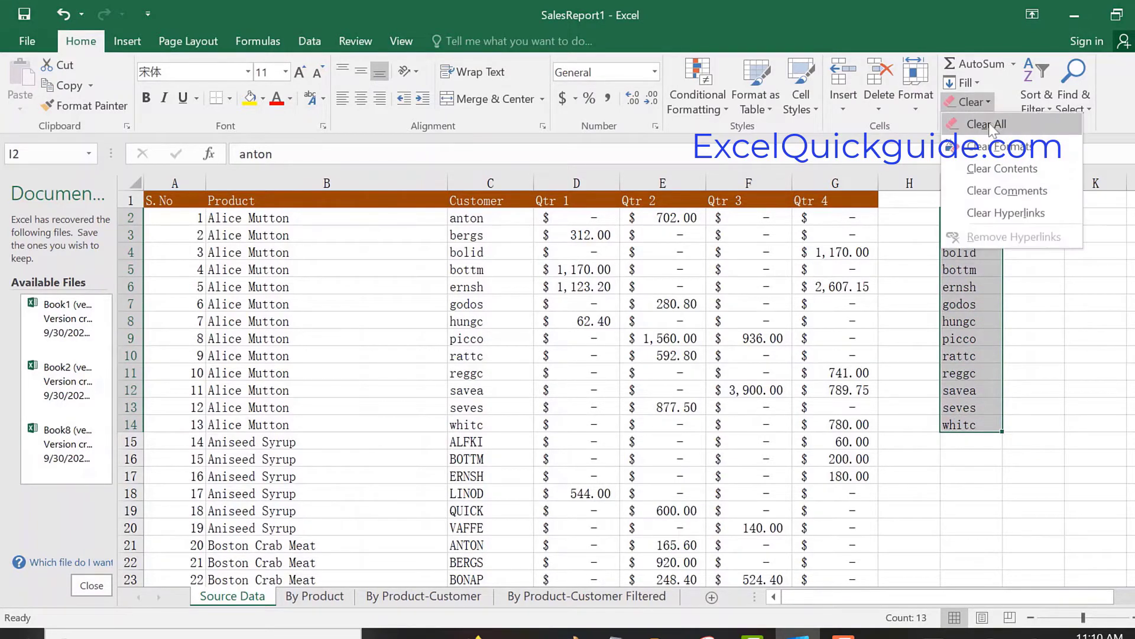
pyautogui.click(986, 124)
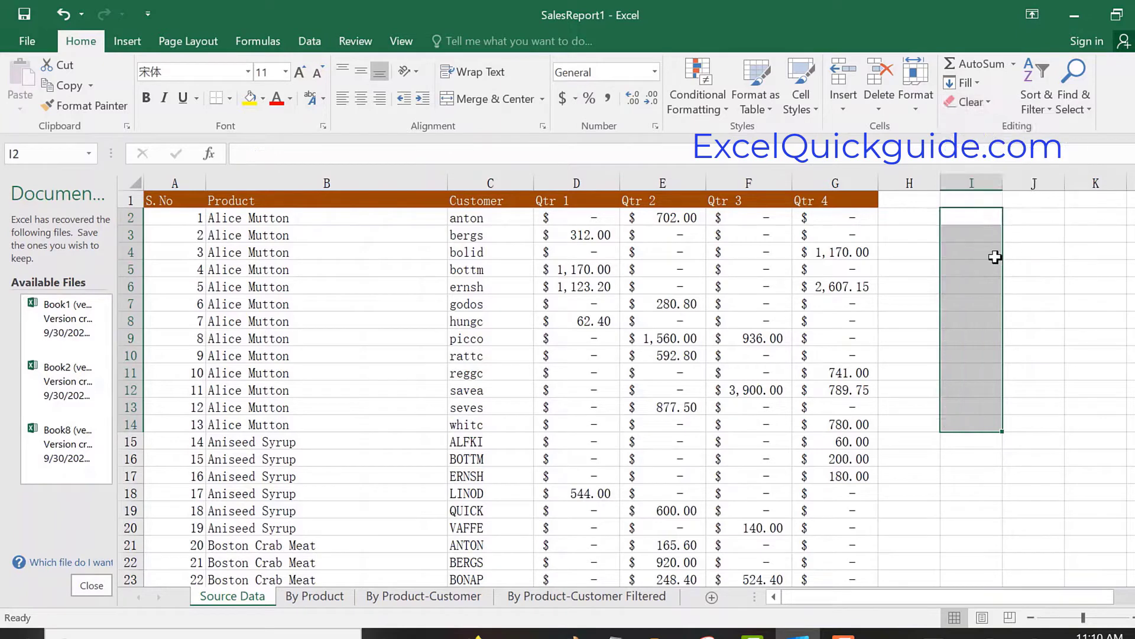
# Step: Enter the formula =PROPER(C2) in cell I2 to capitalize the first letter of the first customer name
pyautogui.click(968, 221)
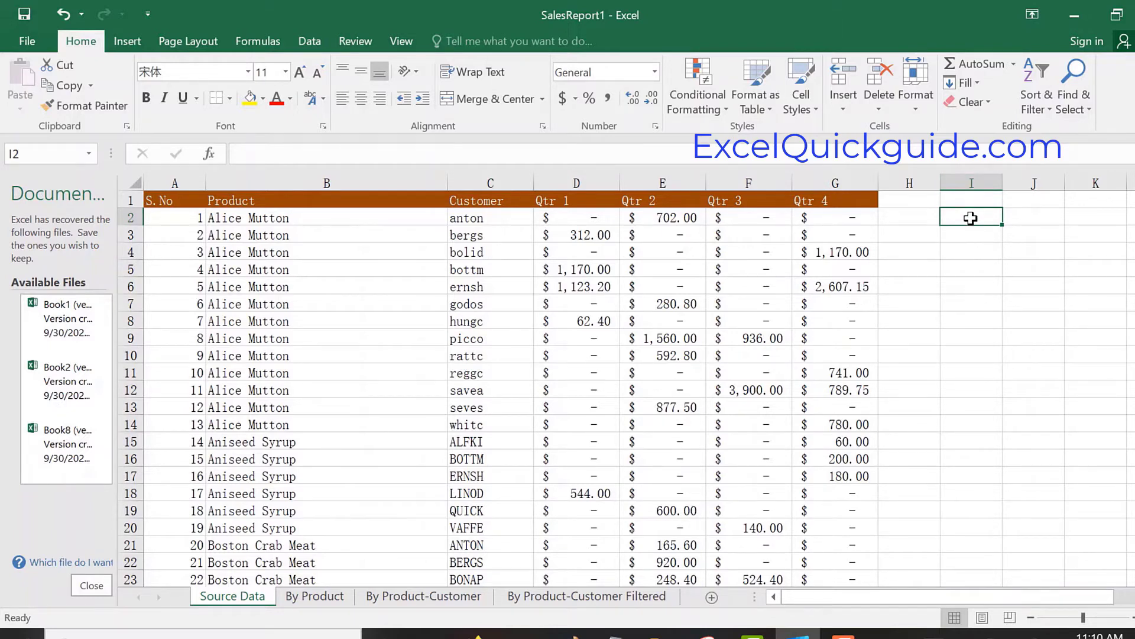
pyautogui.write('=prope')
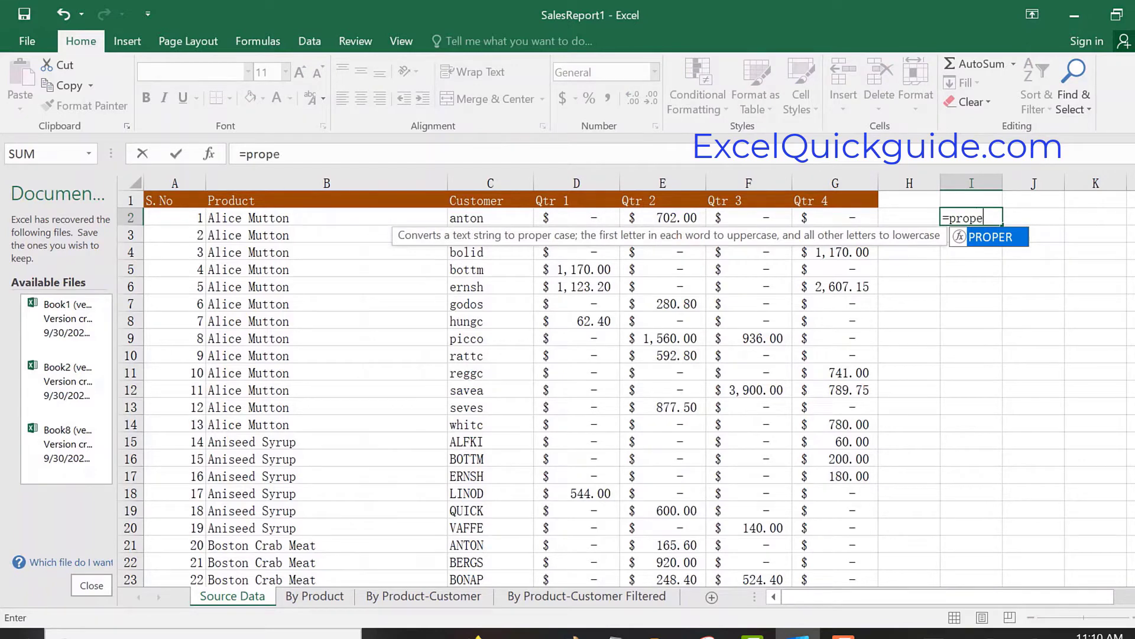
pyautogui.write('r(')
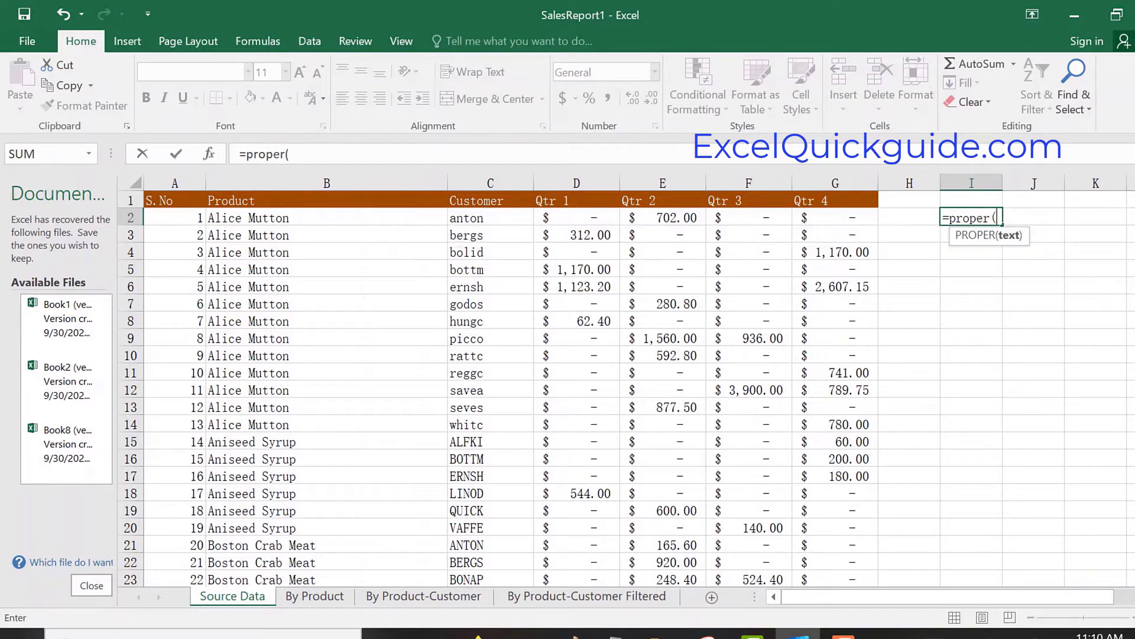
pyautogui.click(477, 219)
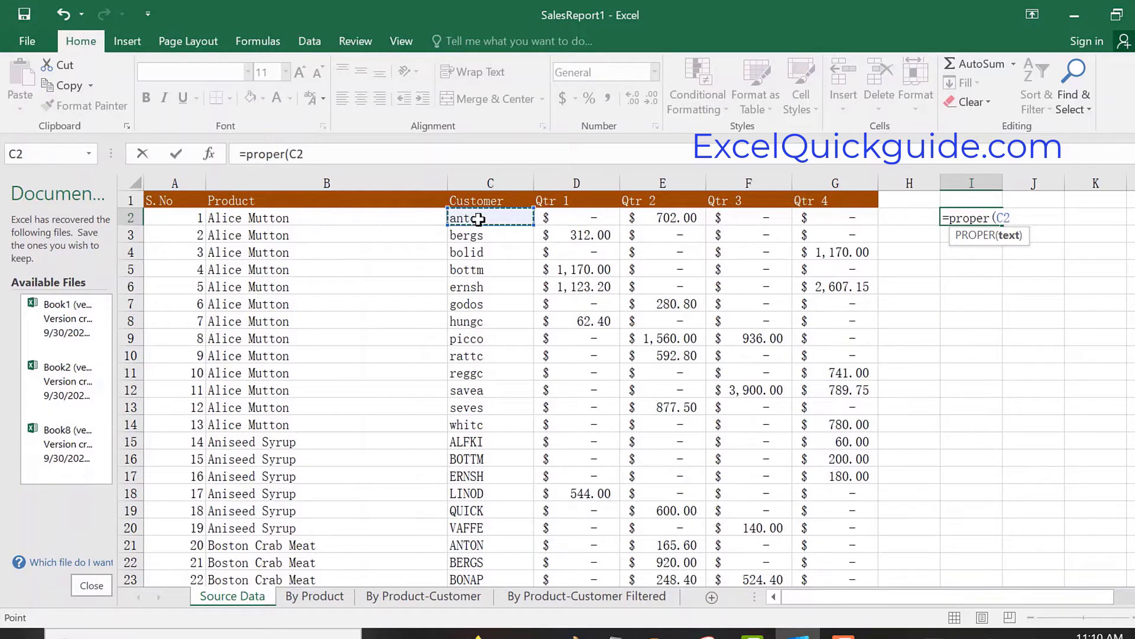
pyautogui.write(')')
pyautogui.press('Return')
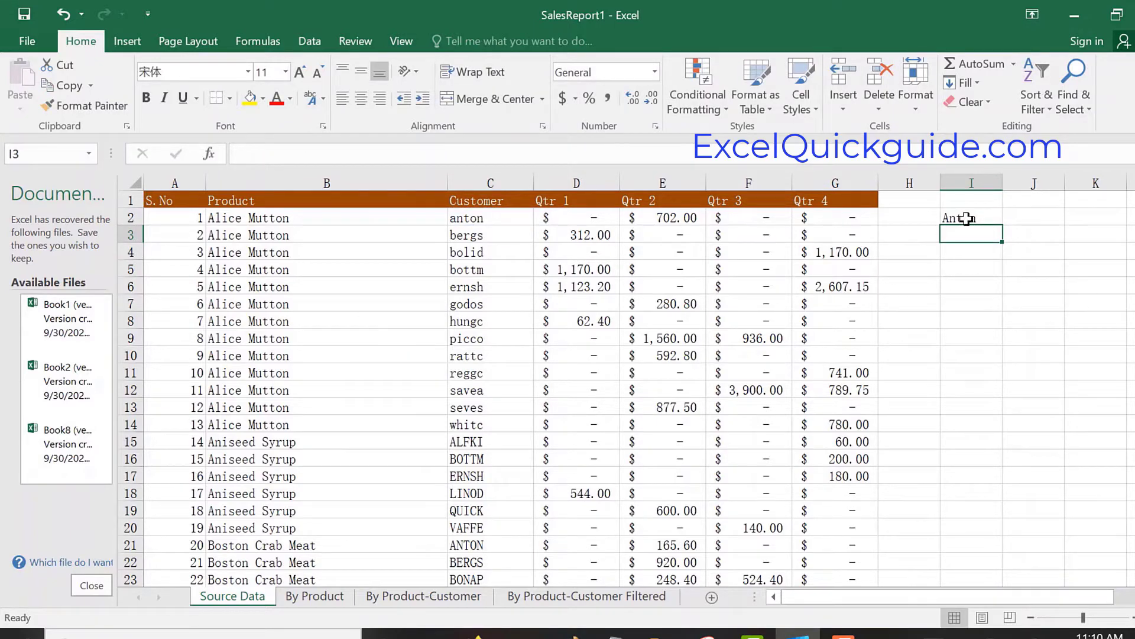
# Step: Fill the PROPER formula from I2 down to I14
pyautogui.click(967, 218)
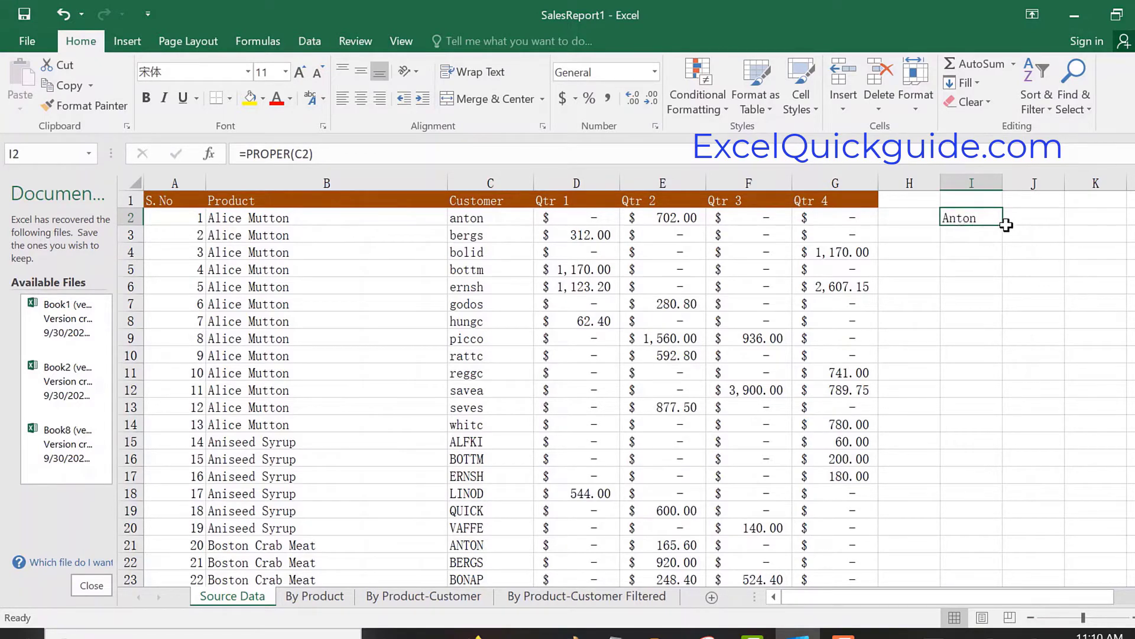
pyautogui.moveTo(1004, 225); pyautogui.dragTo(1013, 435)
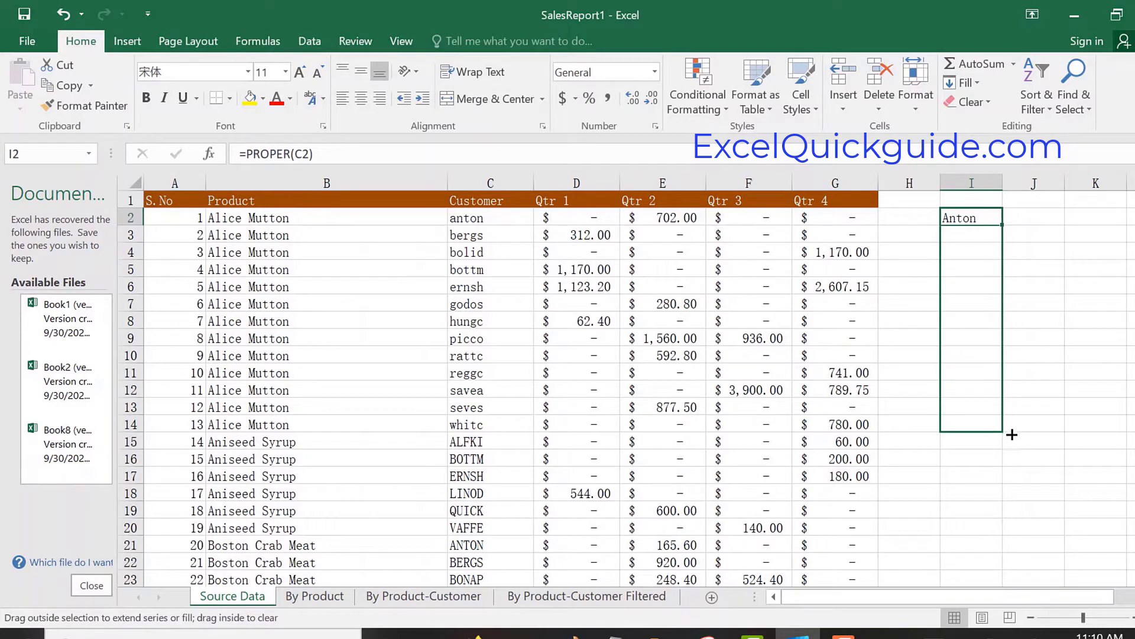
pyautogui.moveTo(1012, 435); pyautogui.dragTo(1012, 435)
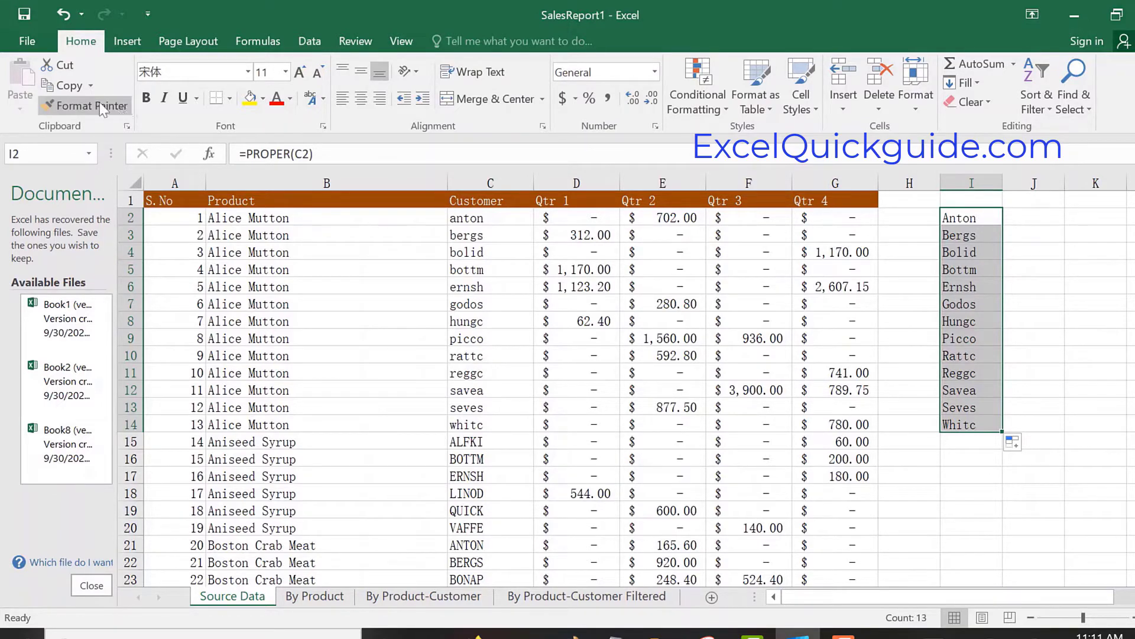
# Step: Copy the PROPER results in I2:I14 and paste them in place as values only
pyautogui.click(82, 106)
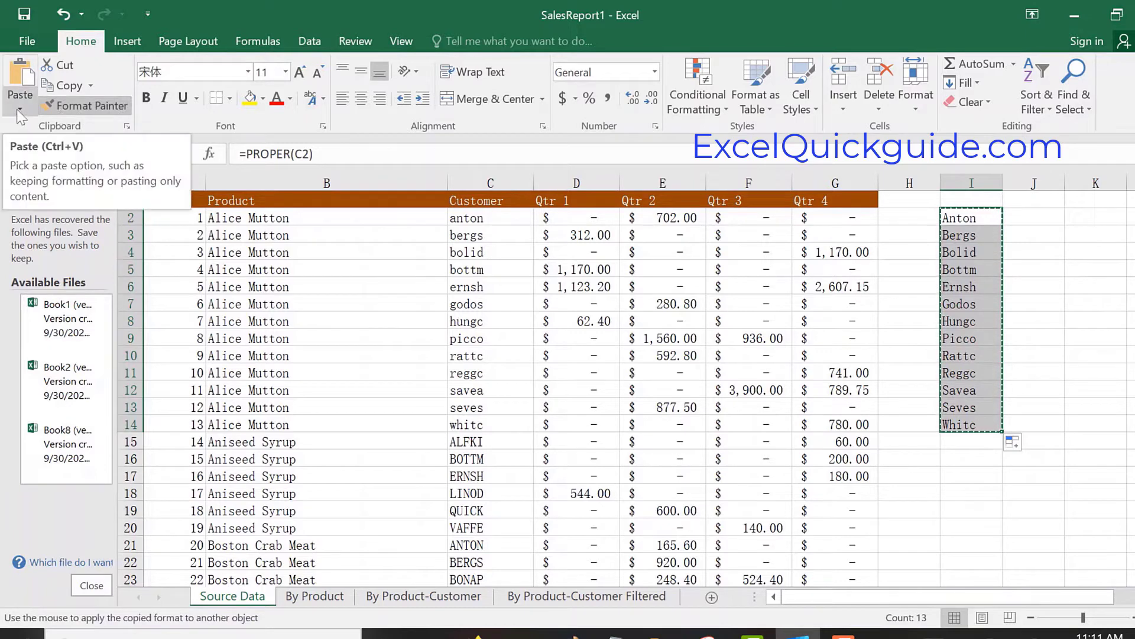
pyautogui.click(20, 111)
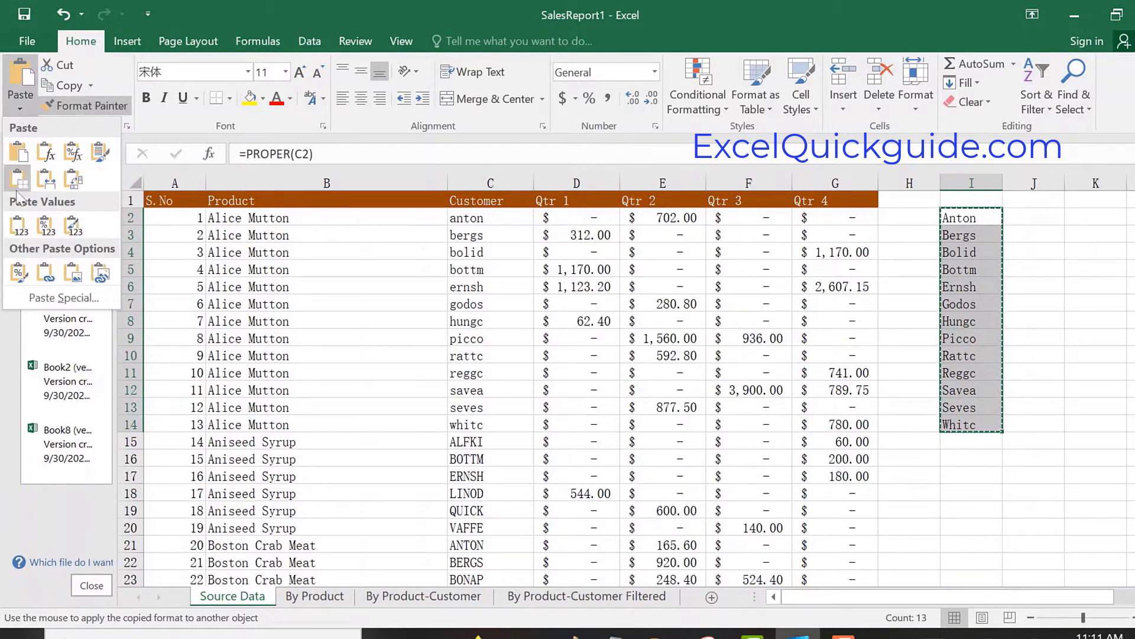
pyautogui.click(17, 226)
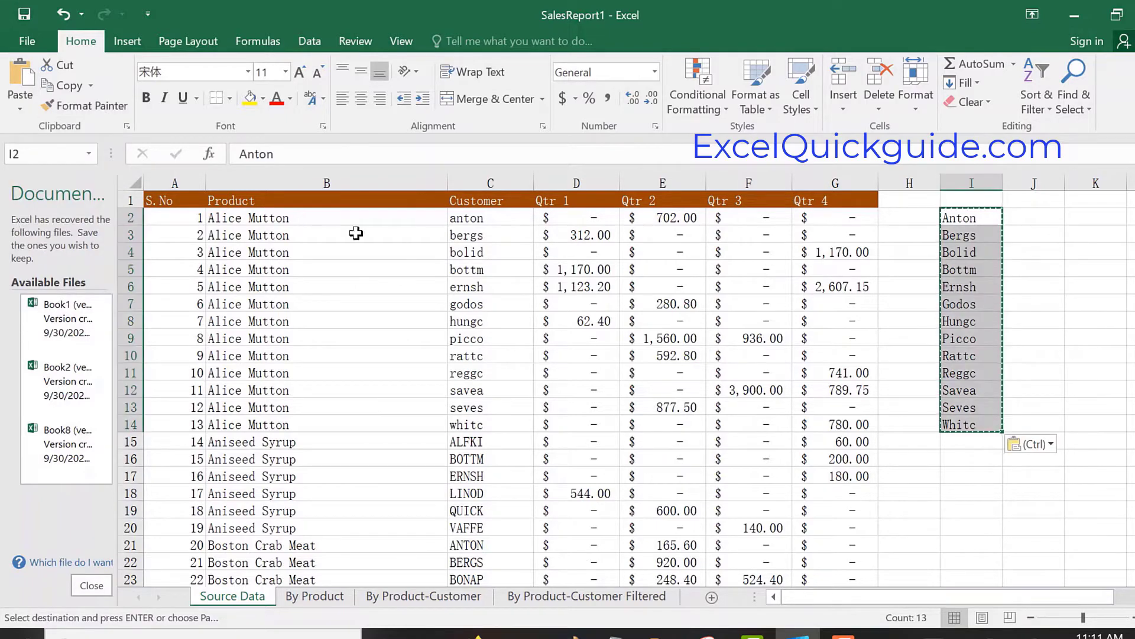
# Step: Paste the copied proper-case names over the Customer cells C2:C14
pyautogui.click(489, 218)
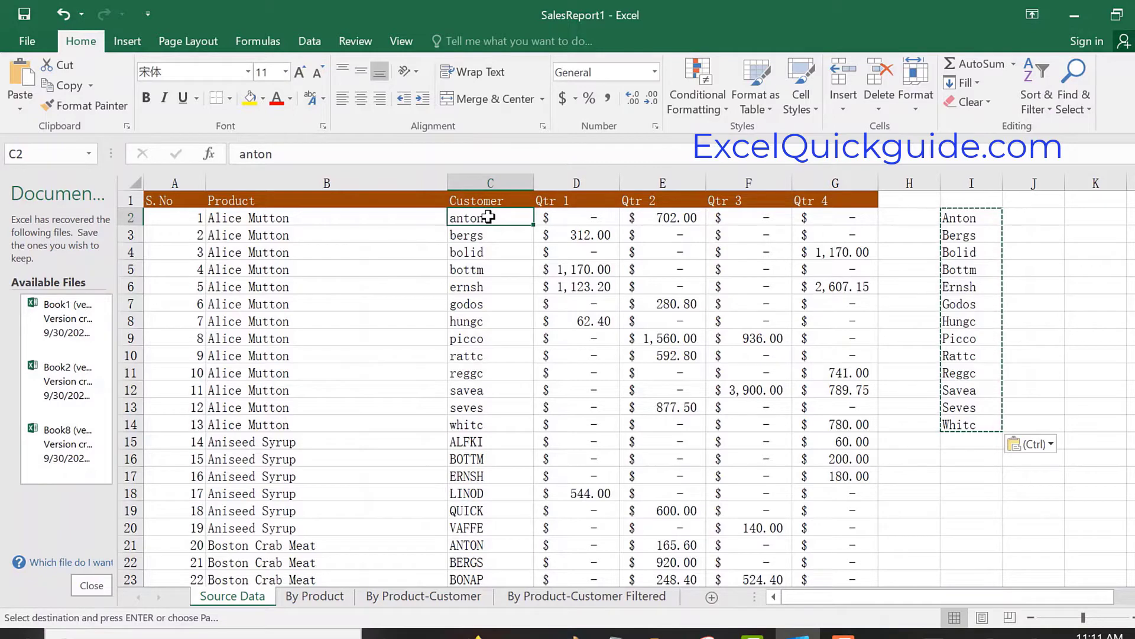
pyautogui.hotkey('shift', 'Down')
pyautogui.hotkey('shift', 'Down')
pyautogui.hotkey('shift', 'Down')
pyautogui.hotkey('shift', 'Down')
pyautogui.hotkey('shift', 'Down')
pyautogui.hotkey('shift', 'Down')
pyautogui.hotkey('shift', 'Down')
pyautogui.hotkey('shift', 'Down')
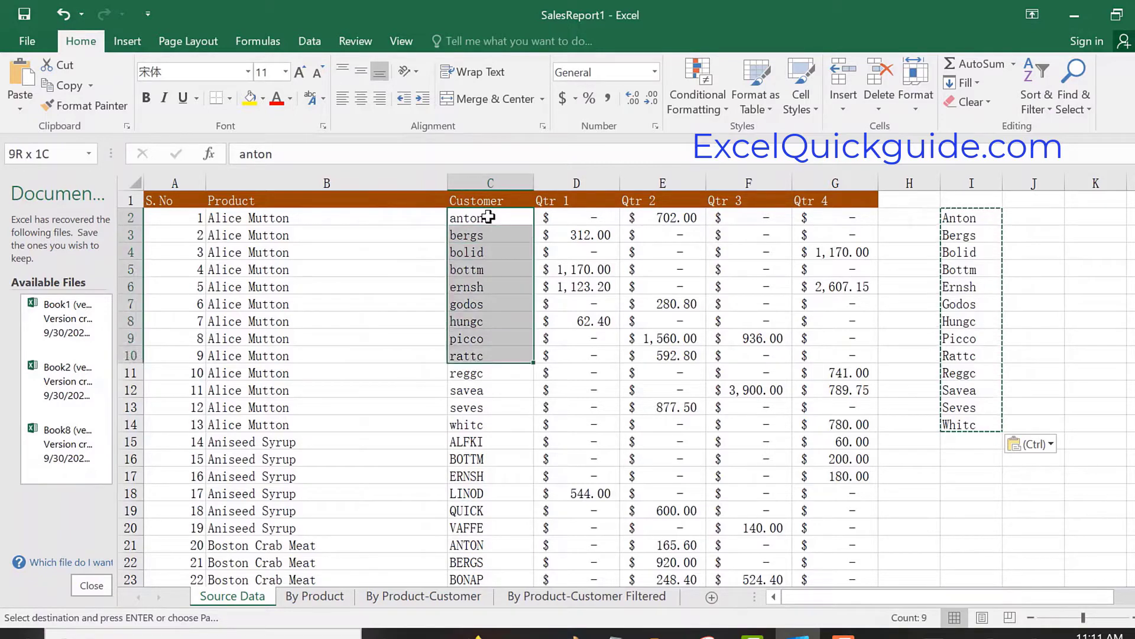
pyautogui.hotkey('shift', 'Down')
pyautogui.hotkey('shift', 'Down')
pyautogui.hotkey('shift', 'Down')
pyautogui.hotkey('shift', 'Down')
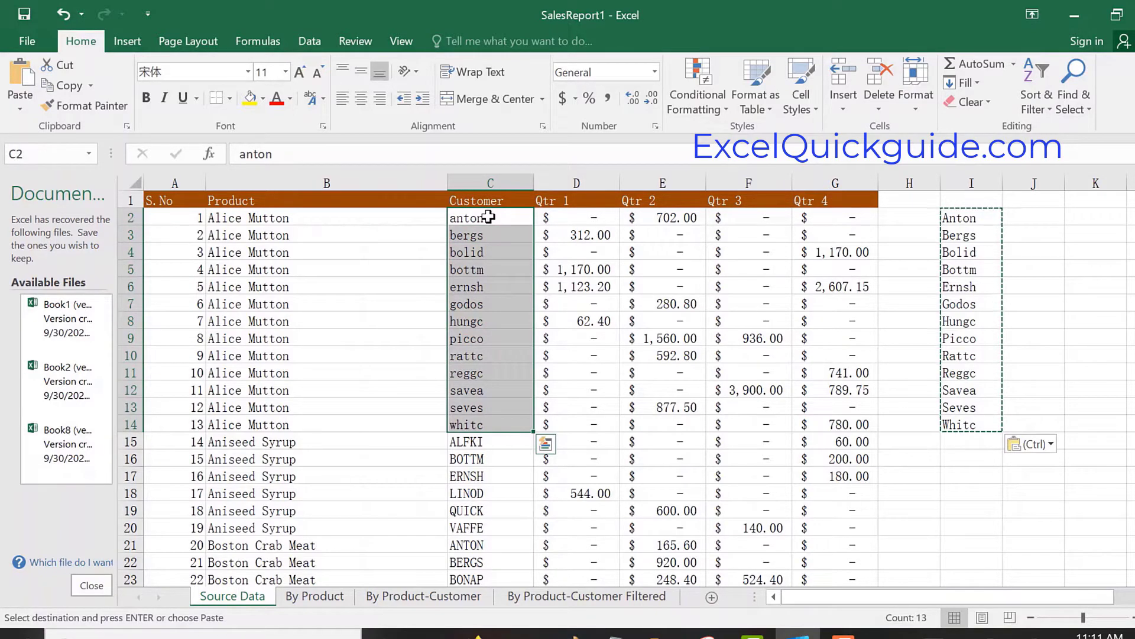
pyautogui.press('Return')
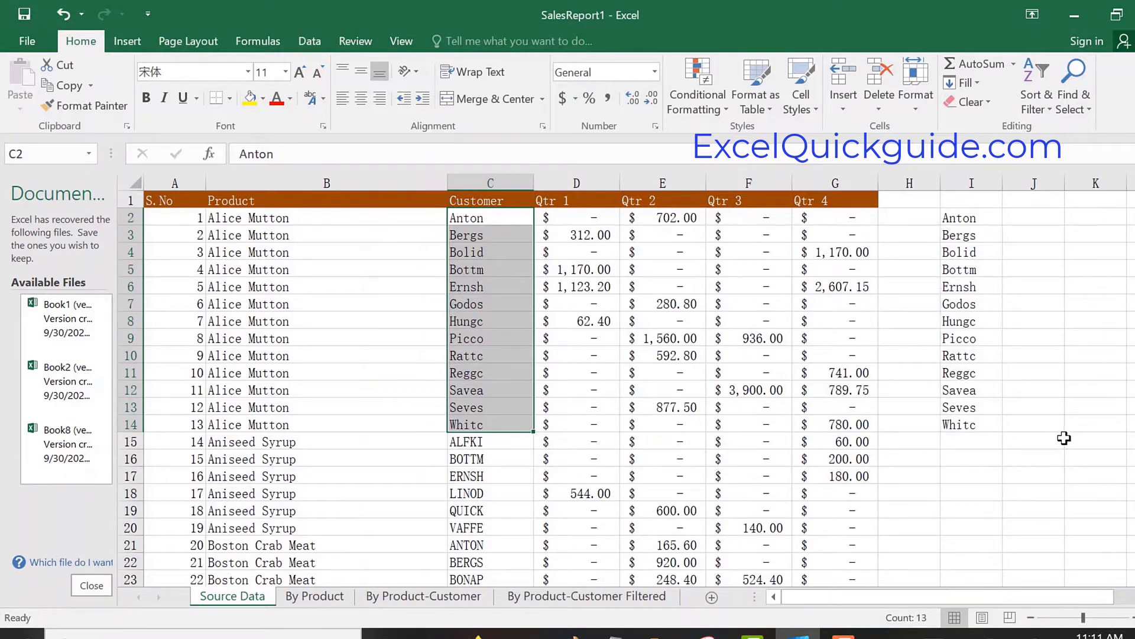
# Step: Remove the leftover proper-case names from helper cells I2:I14 with Clear All
pyautogui.click(959, 217)
pyautogui.moveTo(961, 218); pyautogui.dragTo(970, 423)
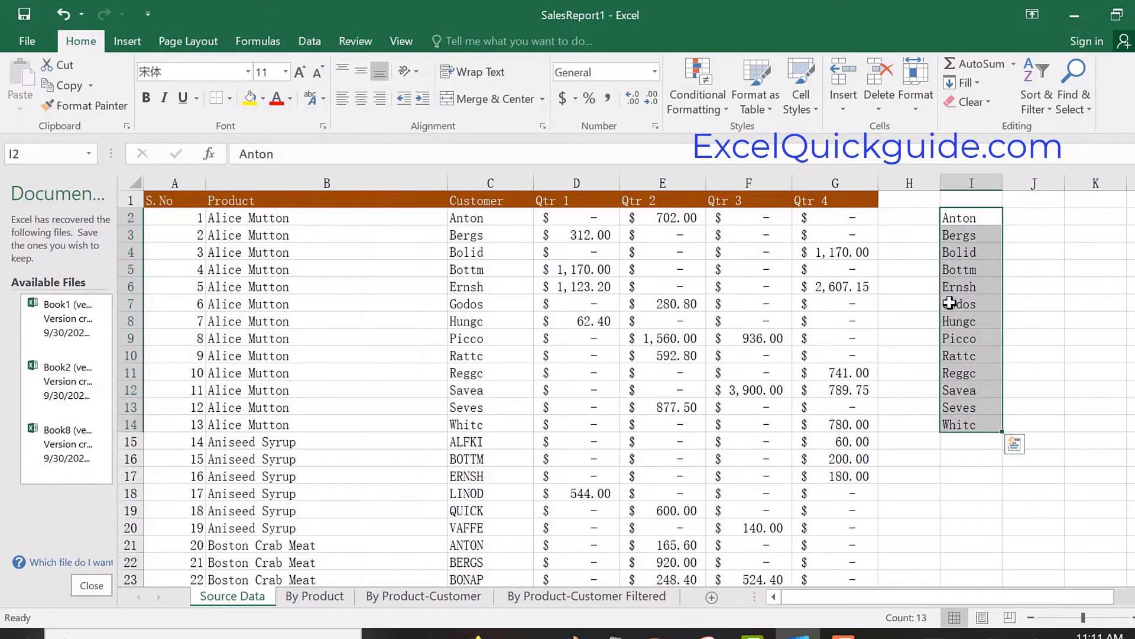
pyautogui.click(988, 102)
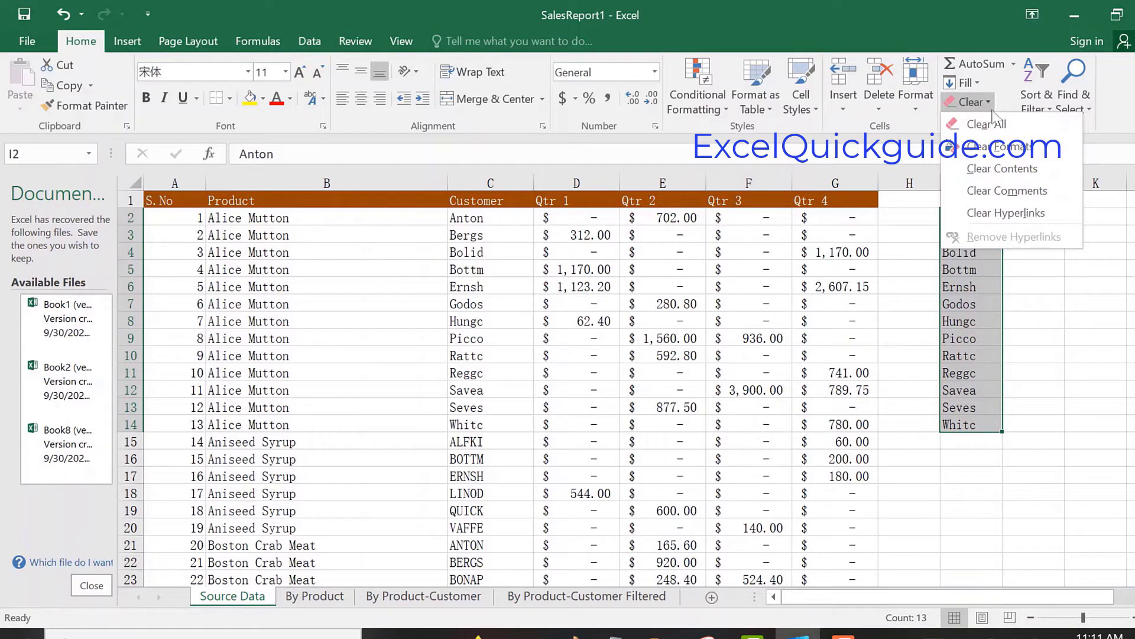
pyautogui.click(985, 124)
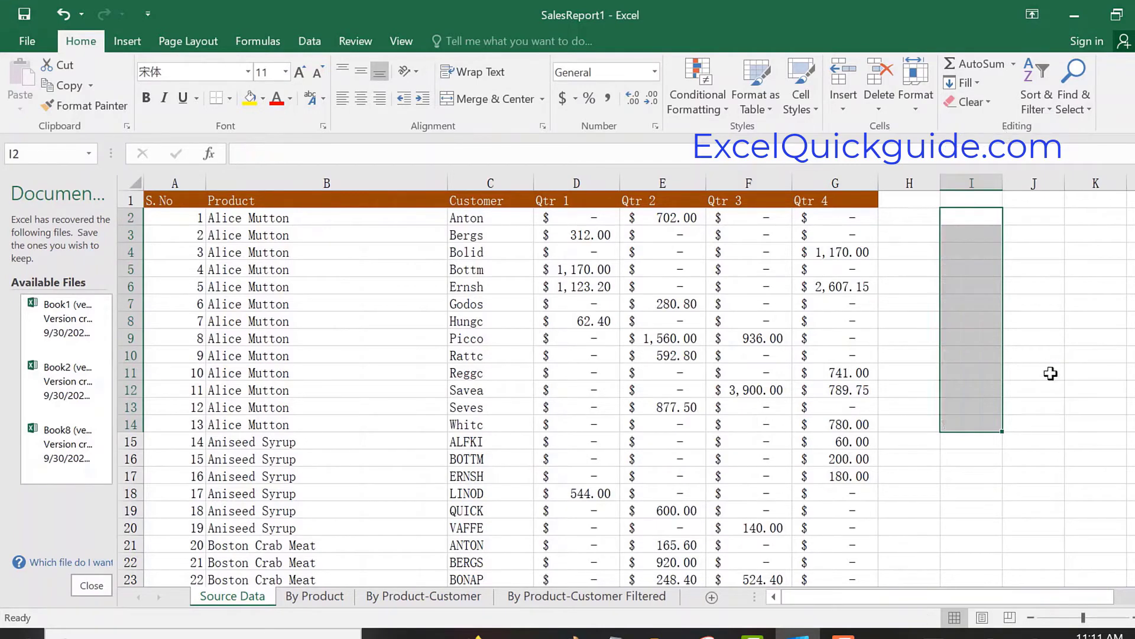
pyautogui.click(1041, 392)
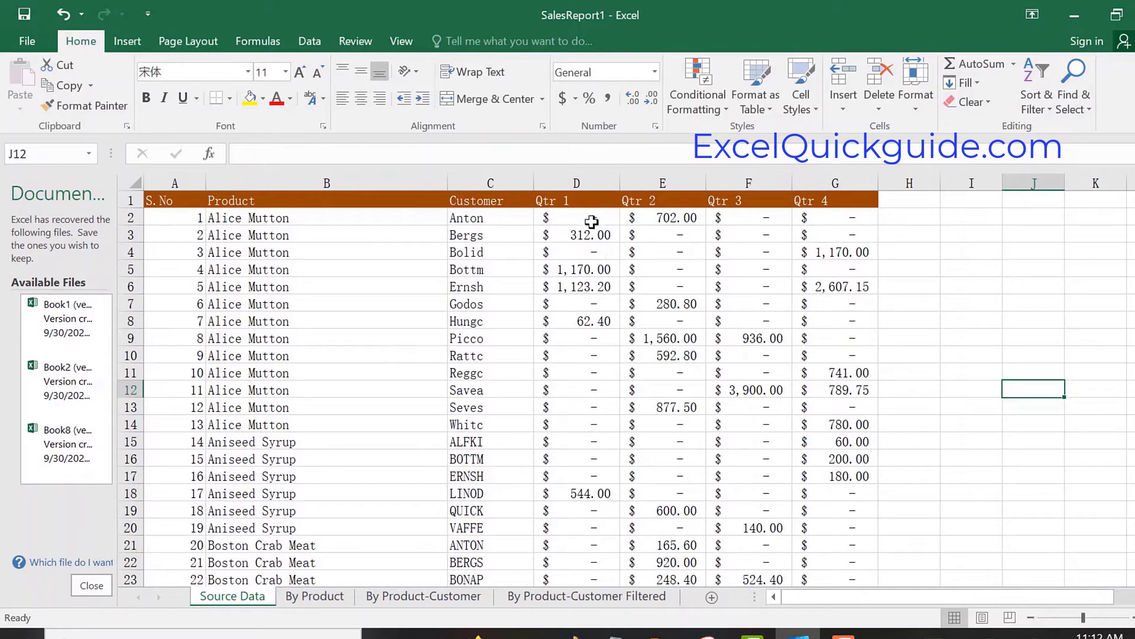
# Step: Enter the label "Total Sales" in cell C280, below the last sales record
pyautogui.scroll(-9, 592, 354)
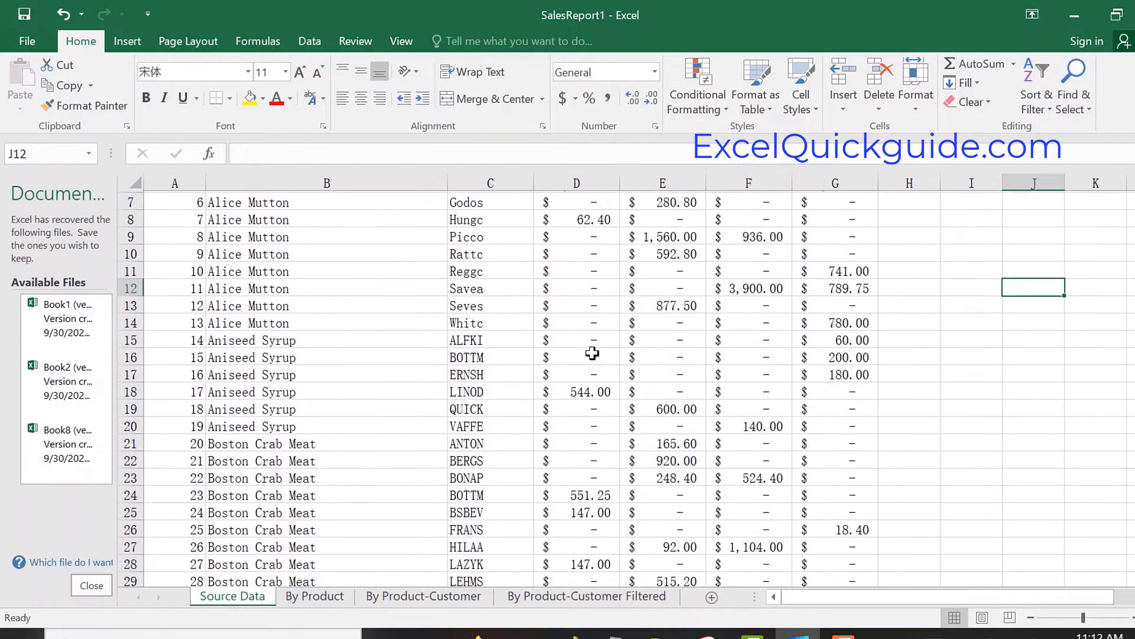
pyautogui.scroll(-6, 592, 354)
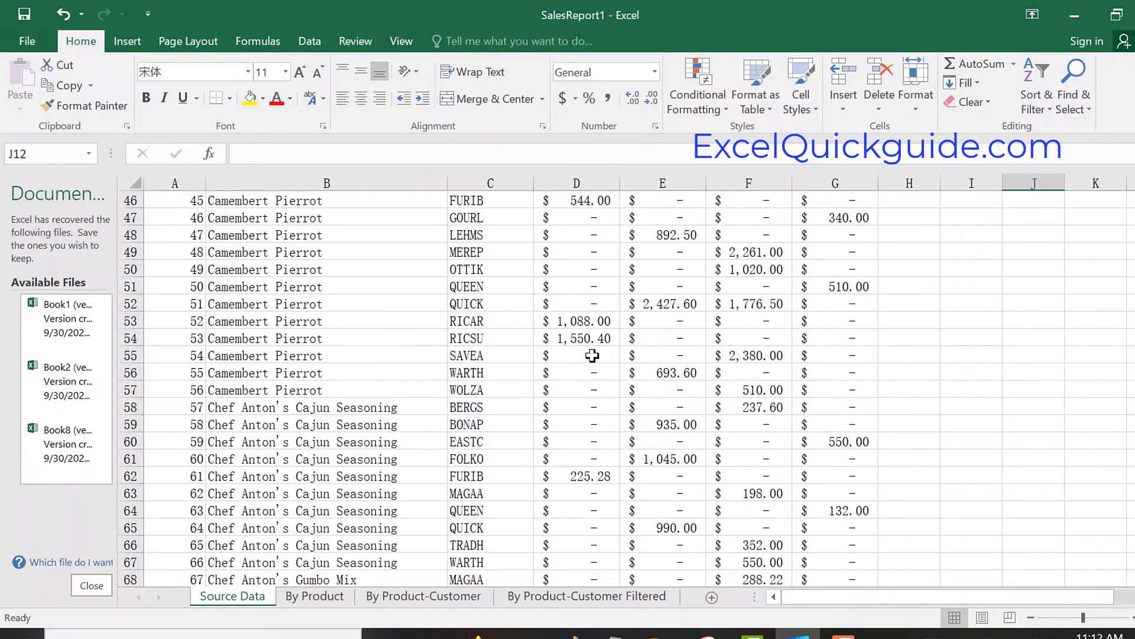
pyautogui.scroll(-5, 592, 355)
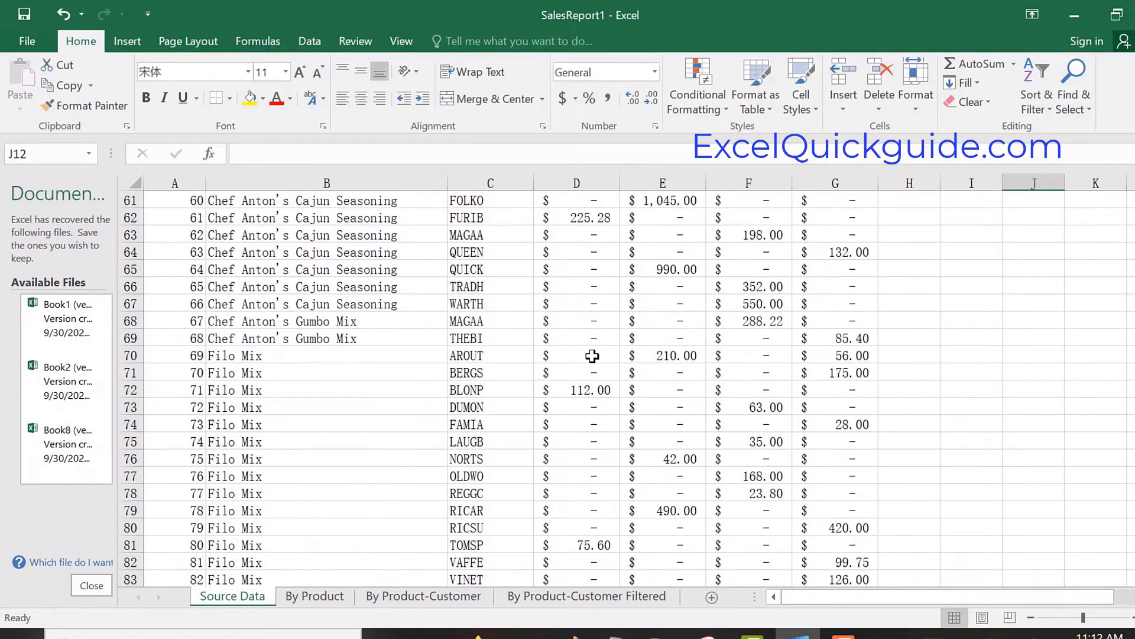
pyautogui.scroll(-19, 592, 356)
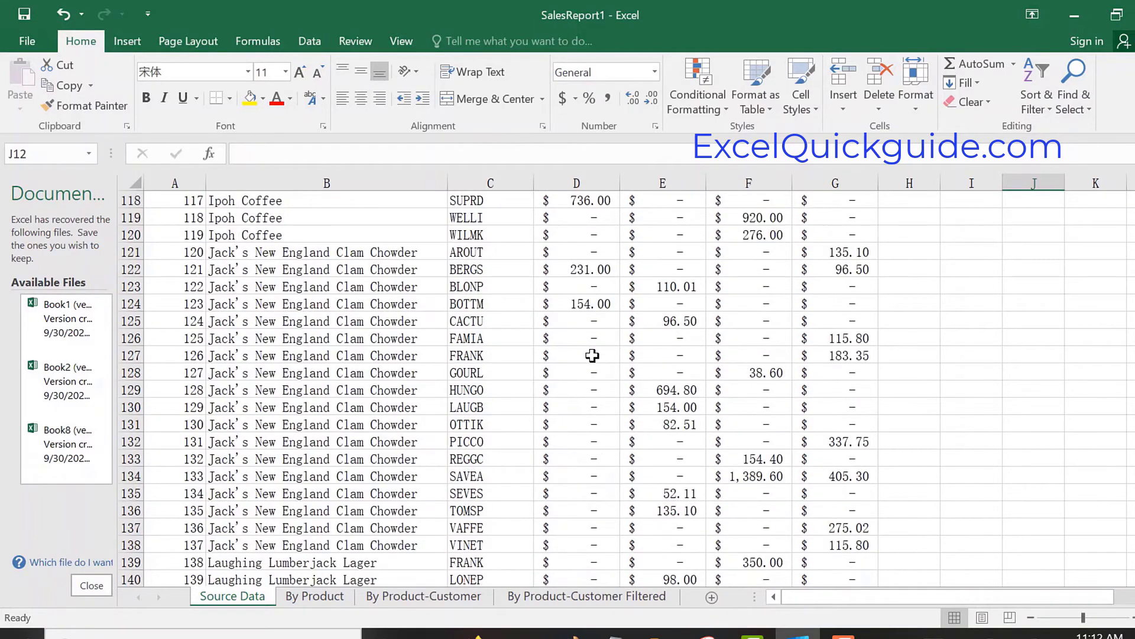
pyautogui.scroll(-12, 592, 355)
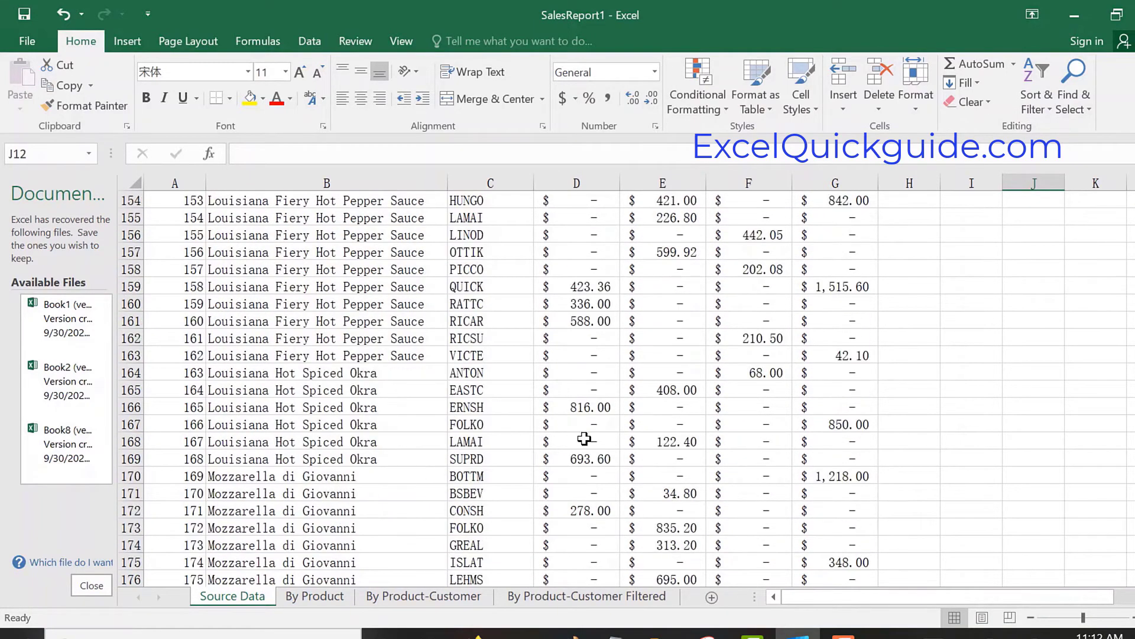
pyautogui.scroll(-7, 590, 448)
pyautogui.scroll(-7, 594, 457)
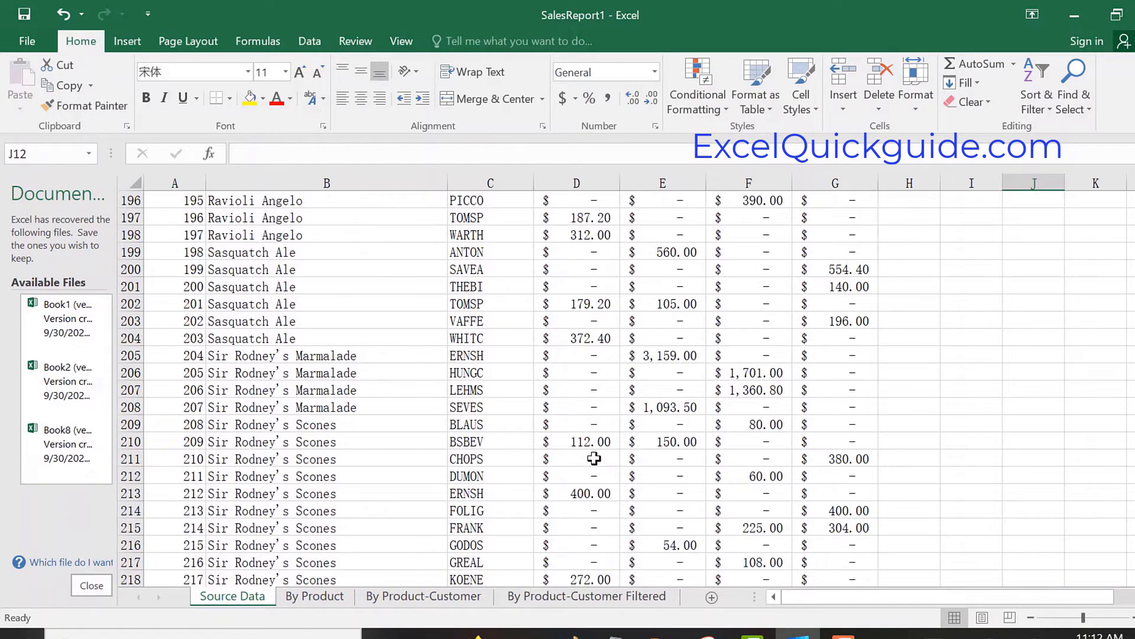
pyautogui.scroll(-8, 594, 459)
pyautogui.scroll(-7, 595, 458)
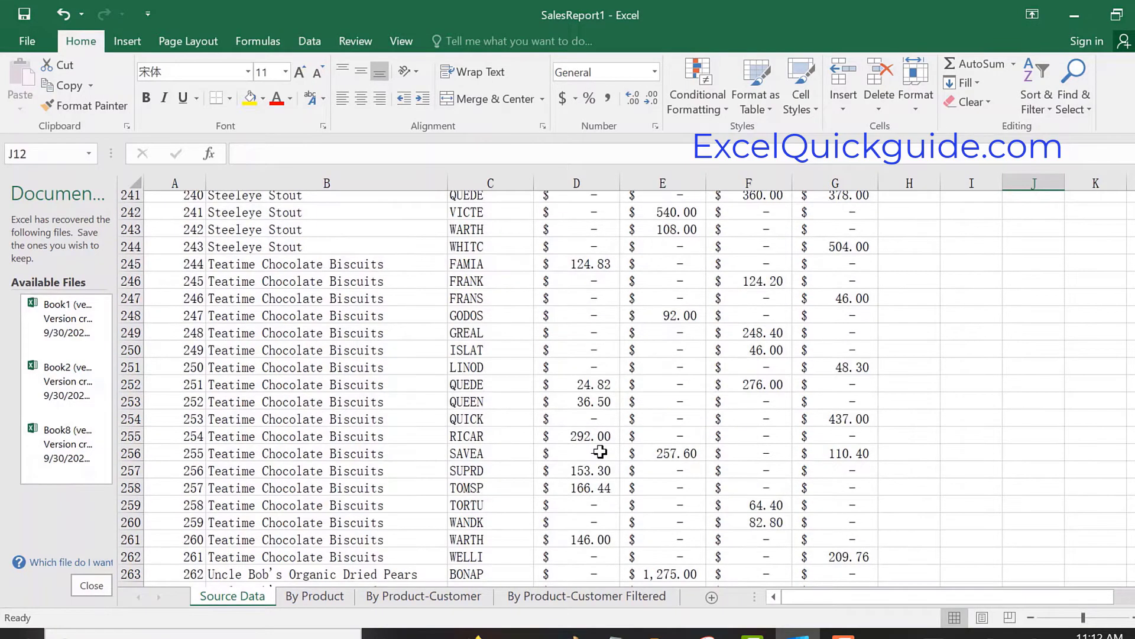
pyautogui.scroll(-10, 600, 452)
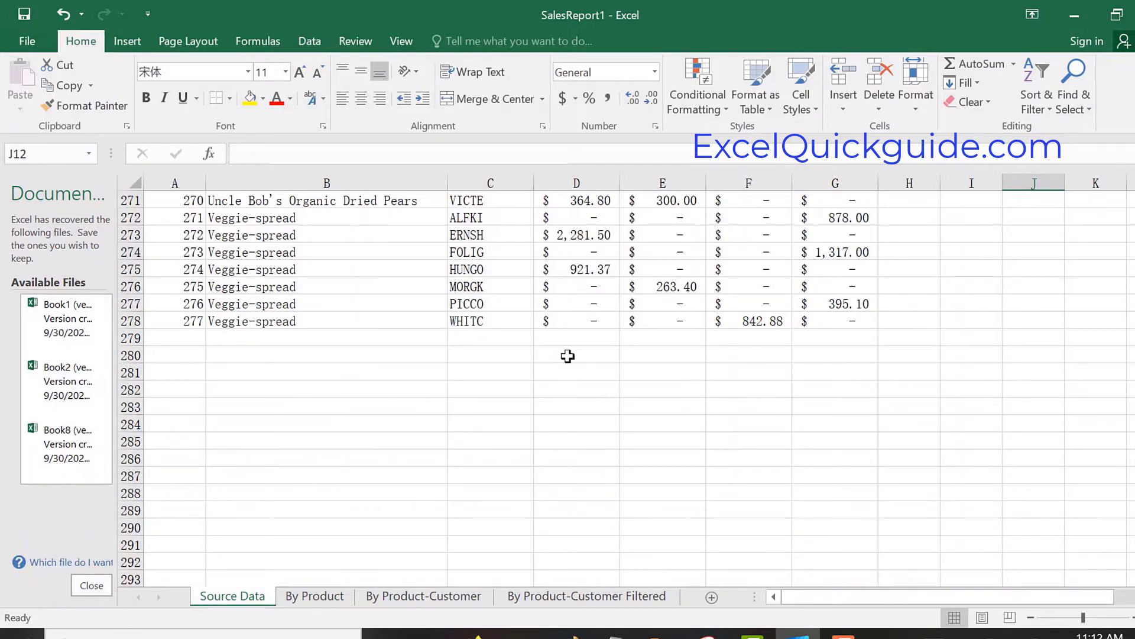
pyautogui.click(482, 357)
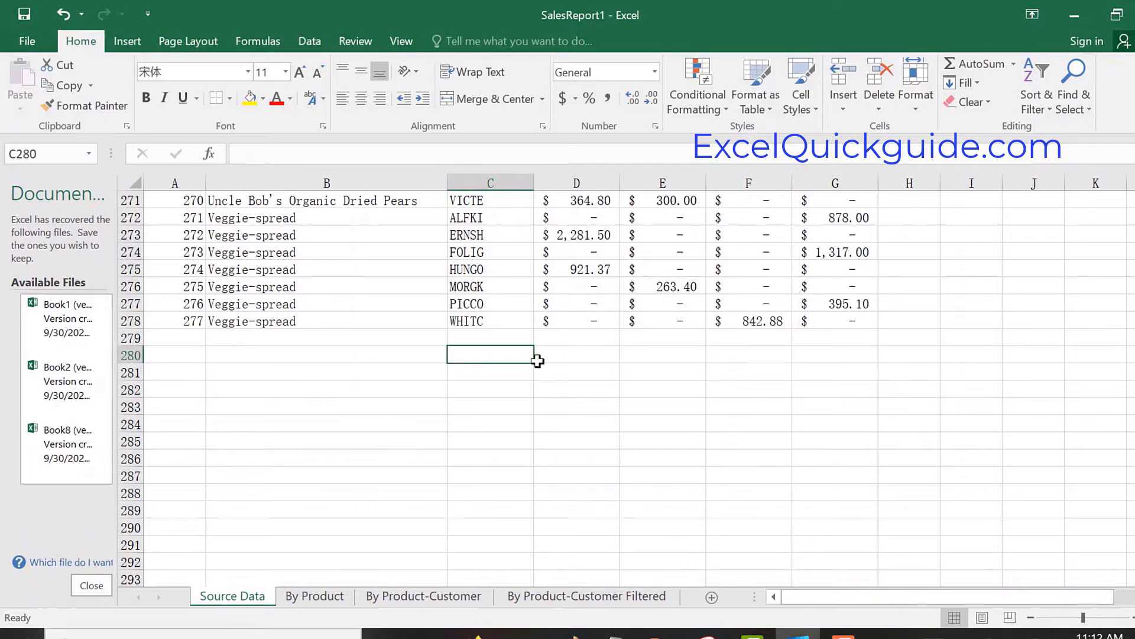
pyautogui.write('To')
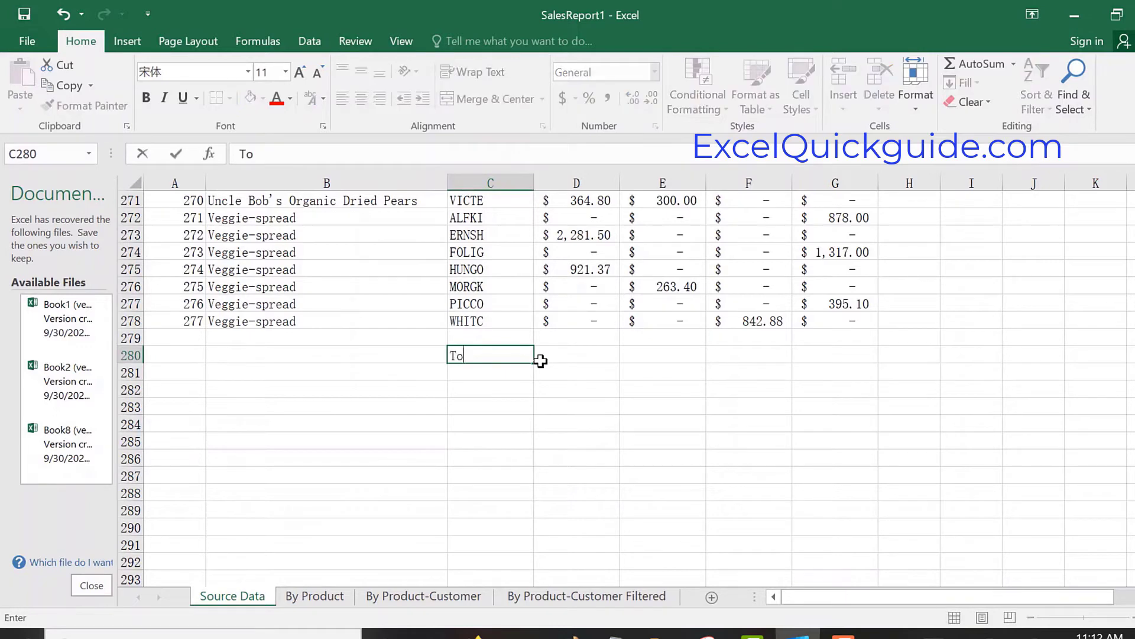
pyautogui.write('tal Sales')
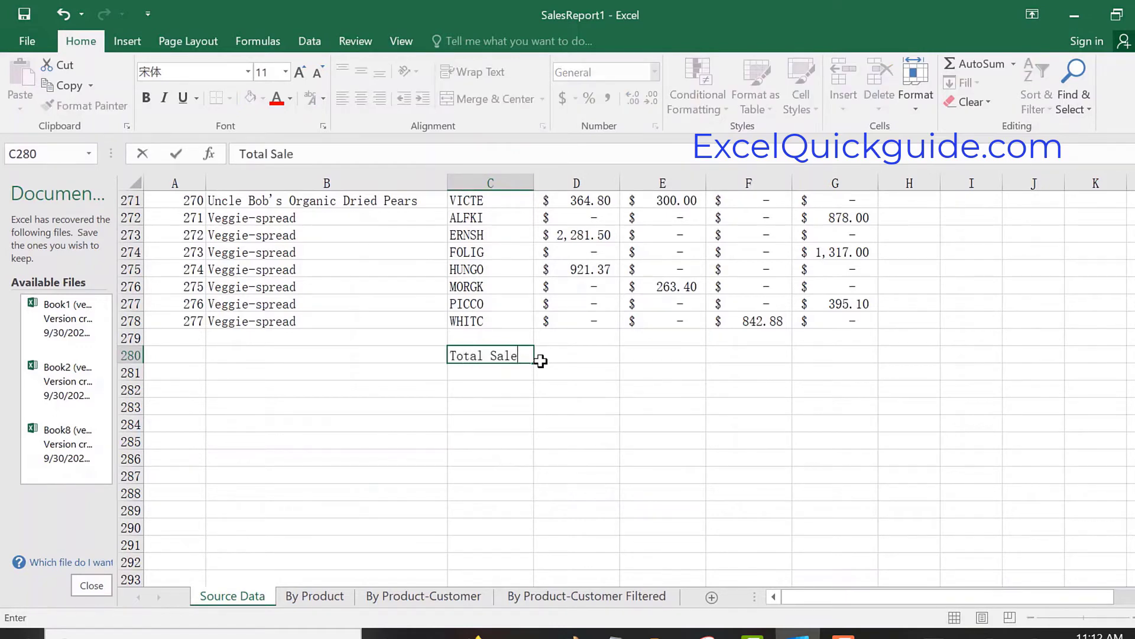
# Step: Enter the formula =(921.37+2281.50+364.80) in D280 to add the last three Qtr 1 amounts manually
pyautogui.click(568, 357)
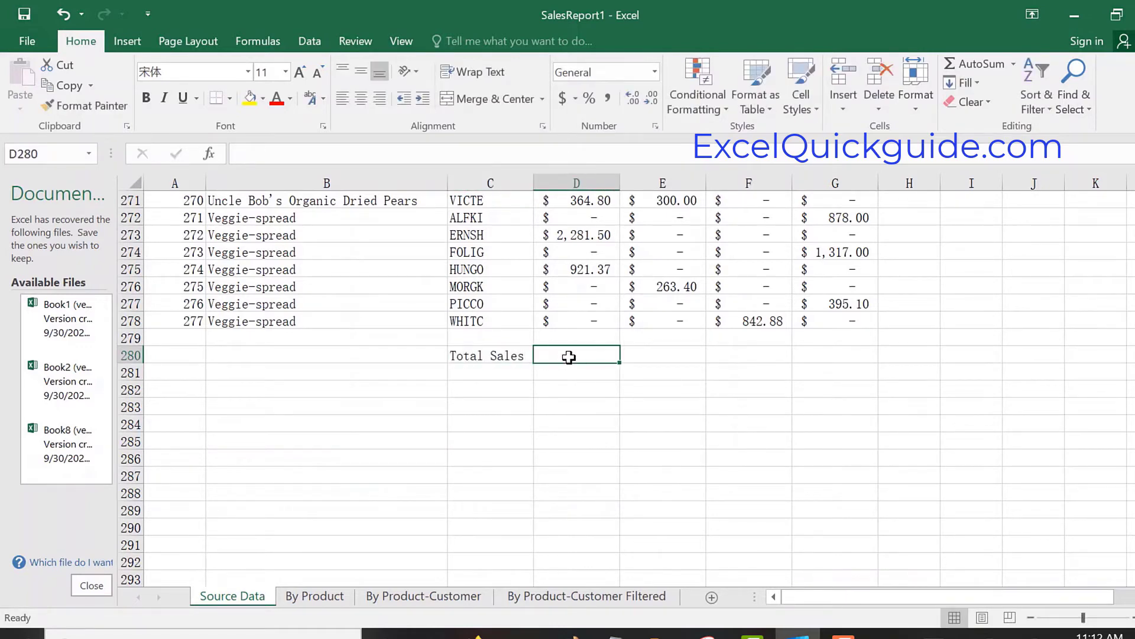
pyautogui.write('=')
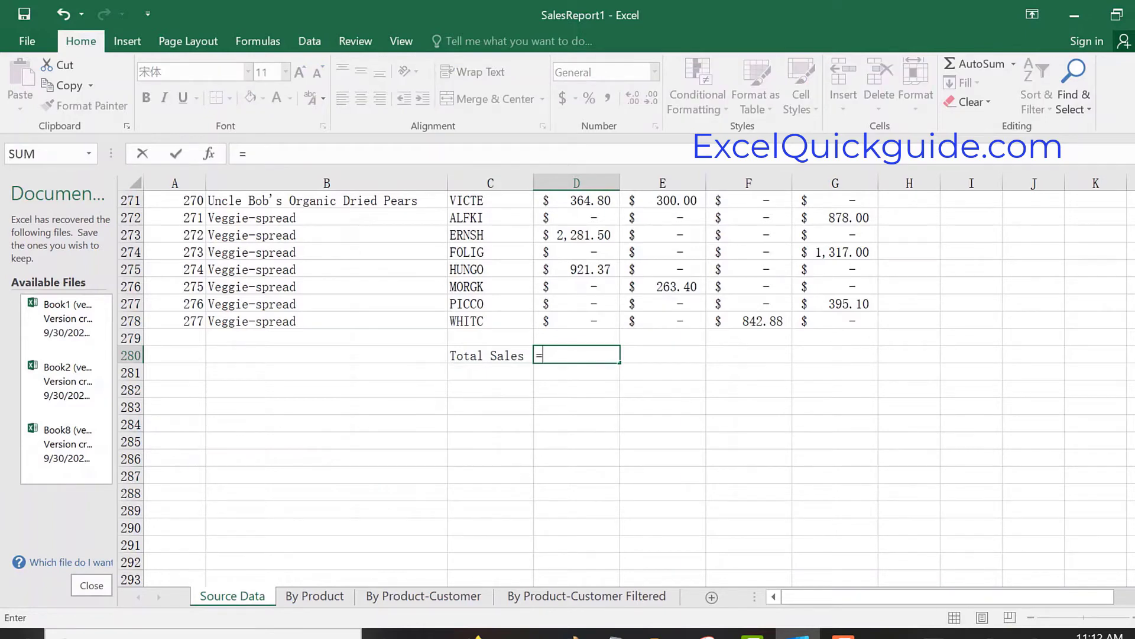
pyautogui.write('(92')
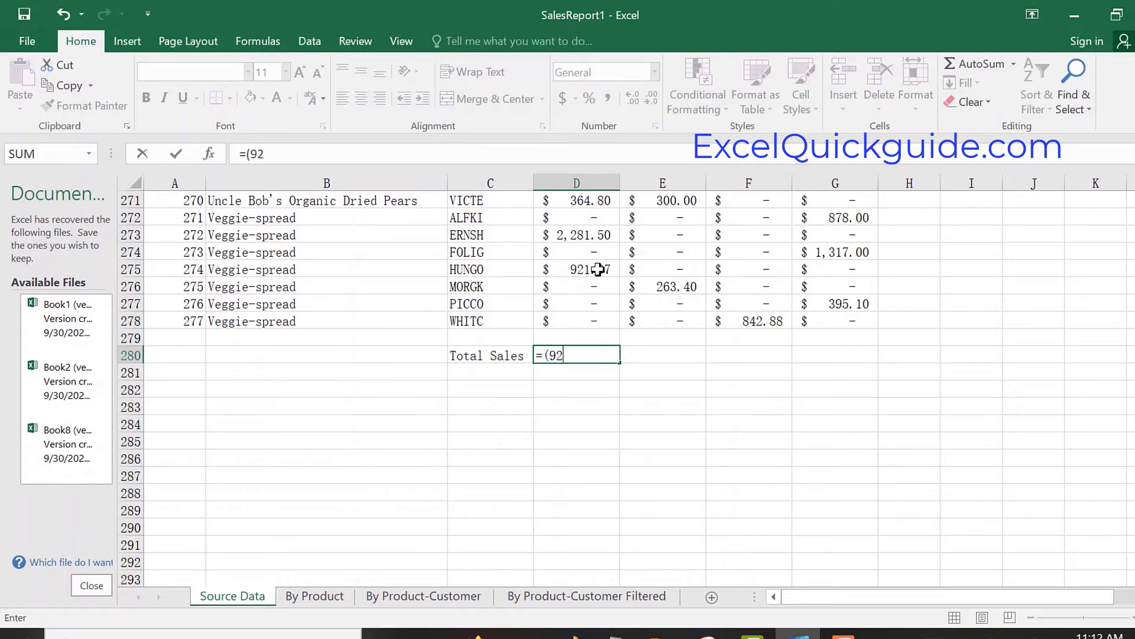
pyautogui.write('1.37+22')
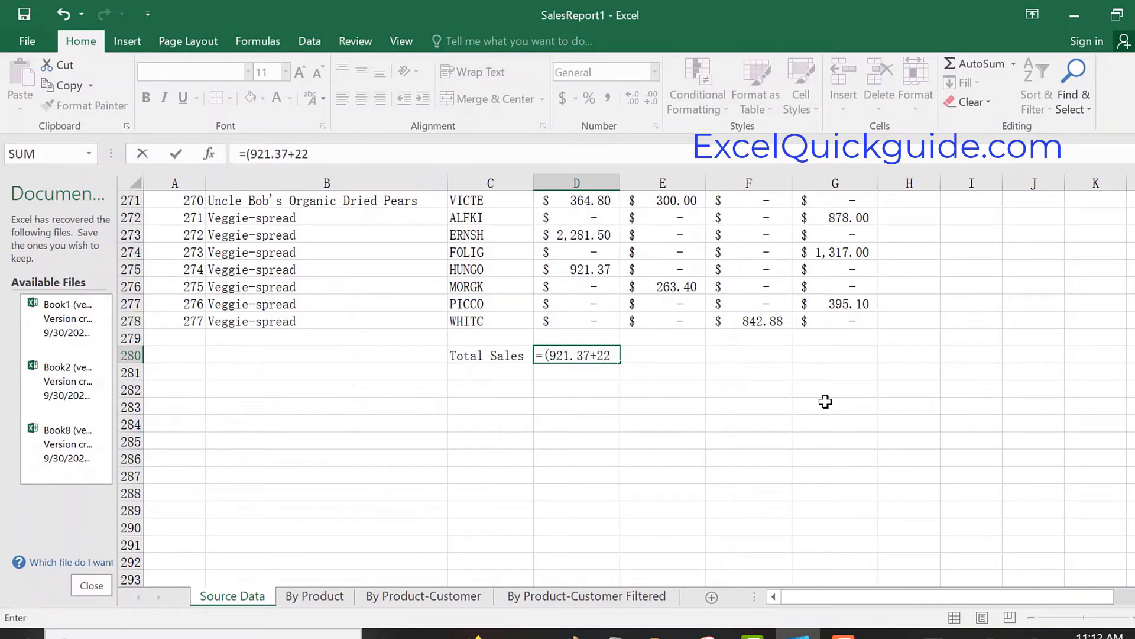
pyautogui.write('81.50+364')
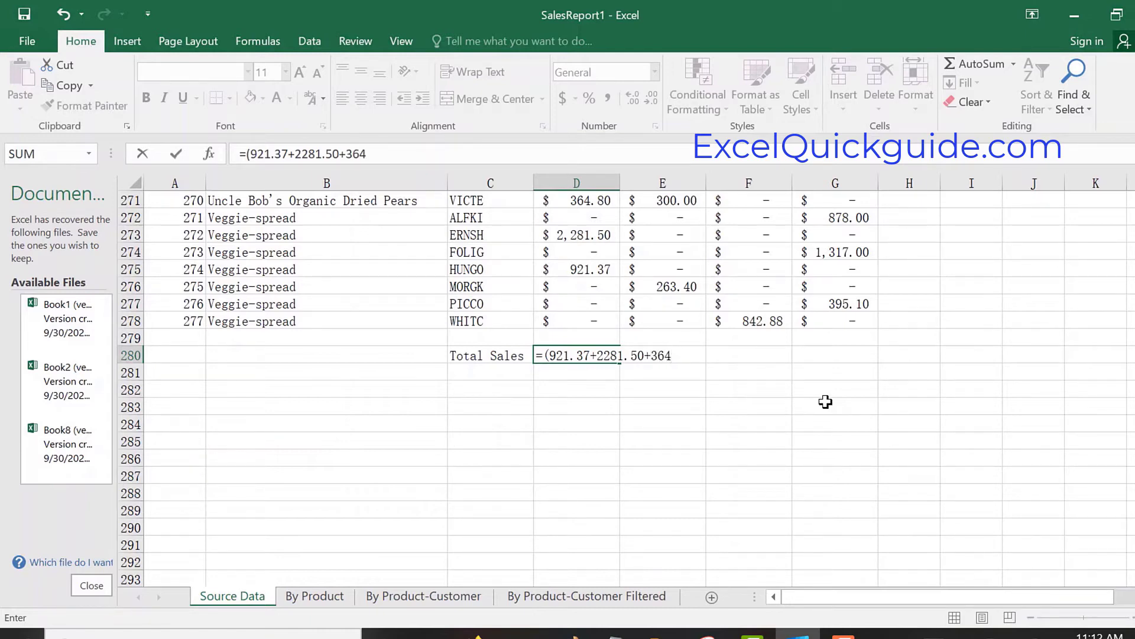
pyautogui.write('.80)')
pyautogui.press('Return')
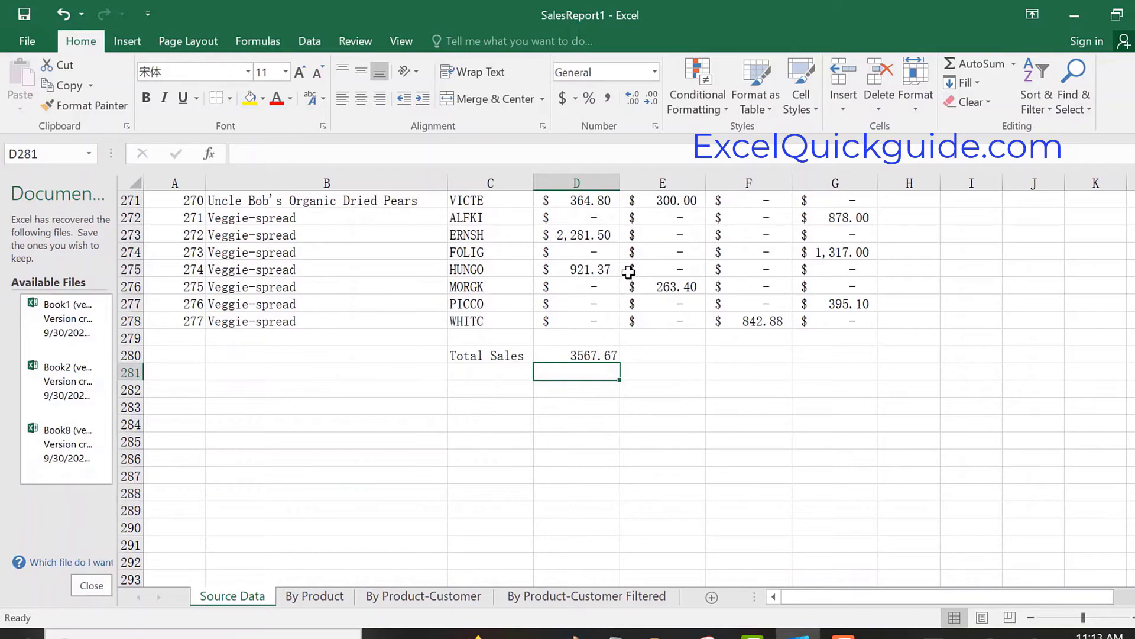
# Step: Clear the manual addition formula from cell D280 with Clear All
pyautogui.scroll(6, 615, 263)
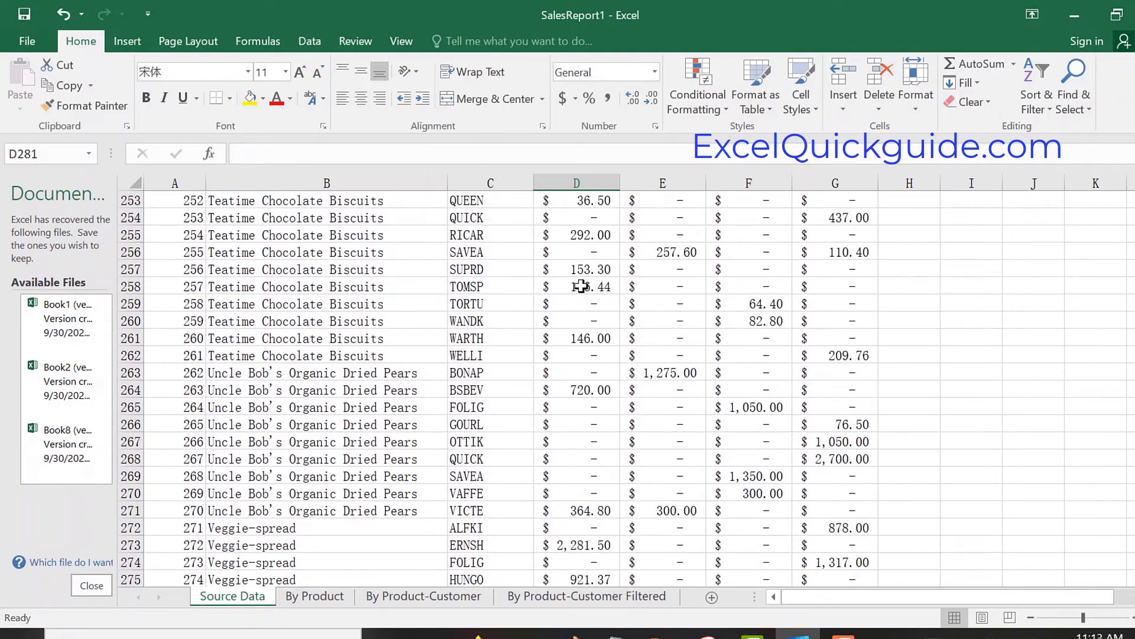
pyautogui.scroll(5, 582, 286)
pyautogui.scroll(-11, 586, 302)
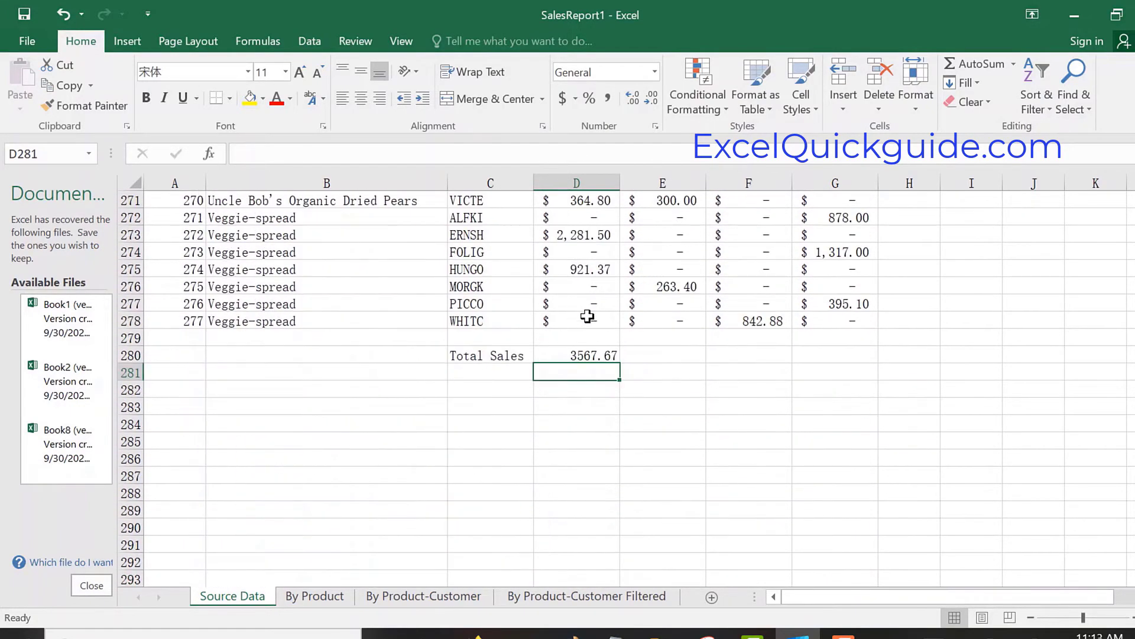
pyautogui.click(581, 354)
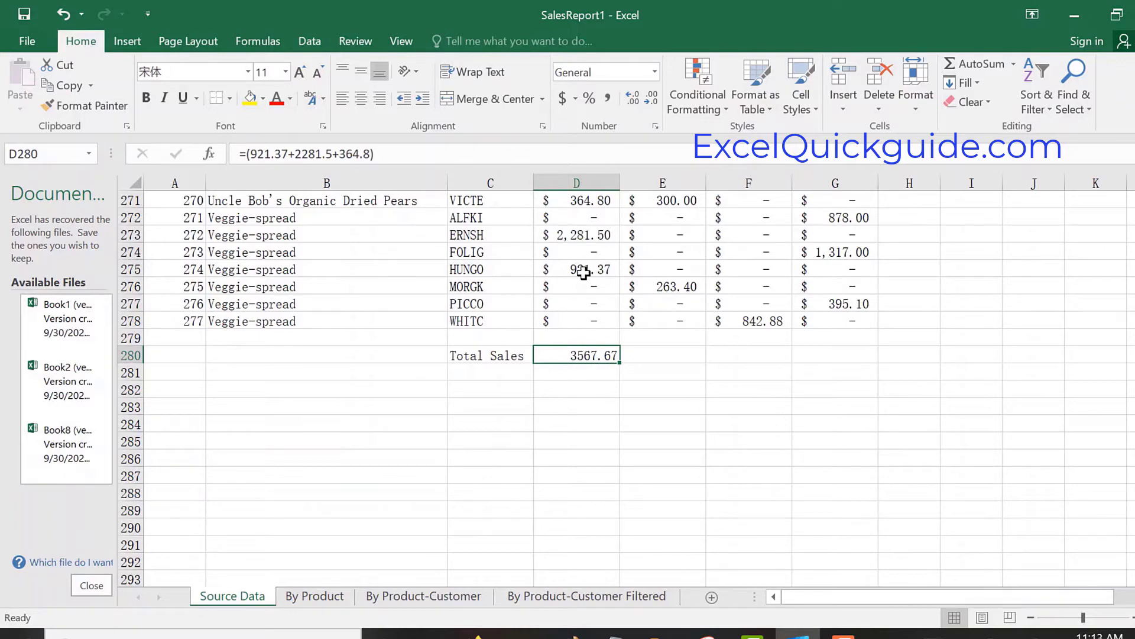
pyautogui.scroll(6, 585, 273)
pyautogui.scroll(-4, 592, 277)
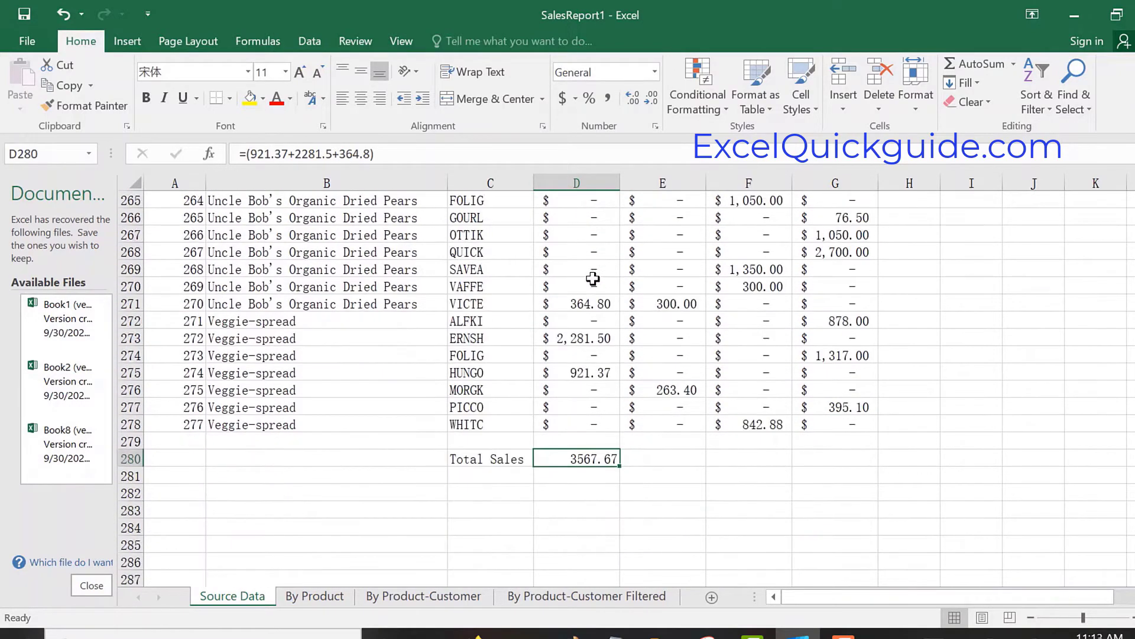
pyautogui.scroll(-2, 593, 278)
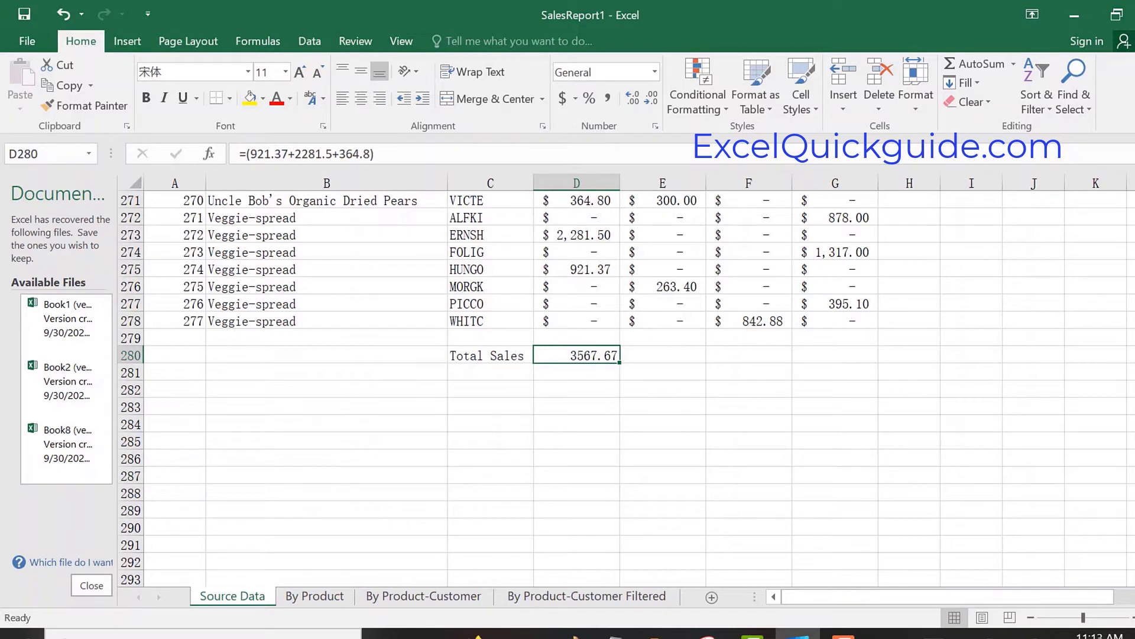
pyautogui.click(976, 102)
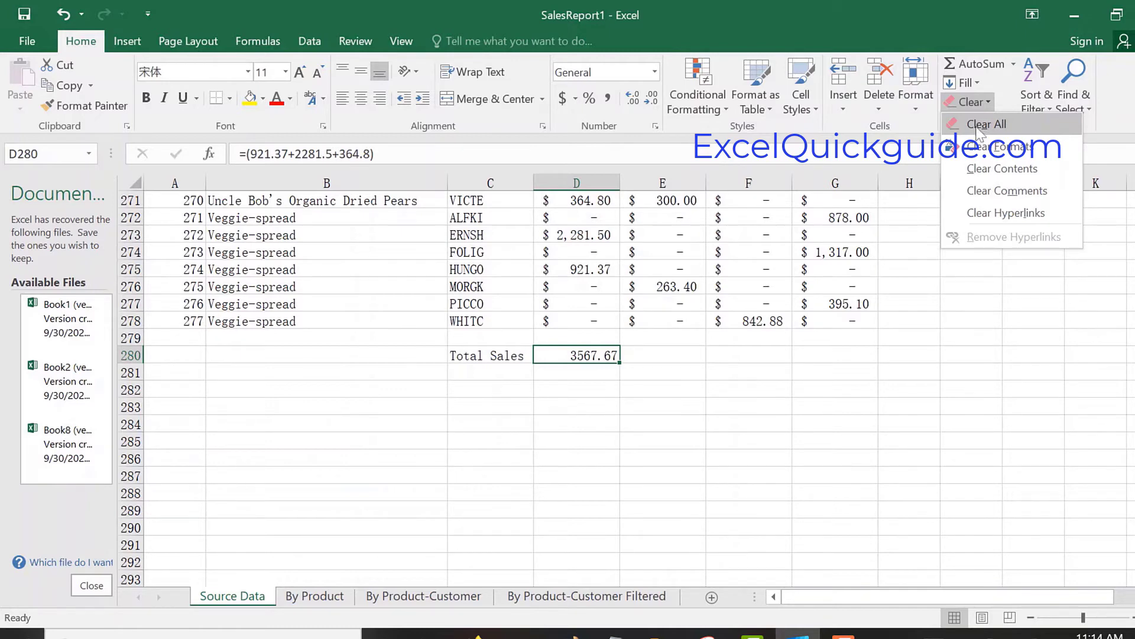
pyautogui.click(985, 127)
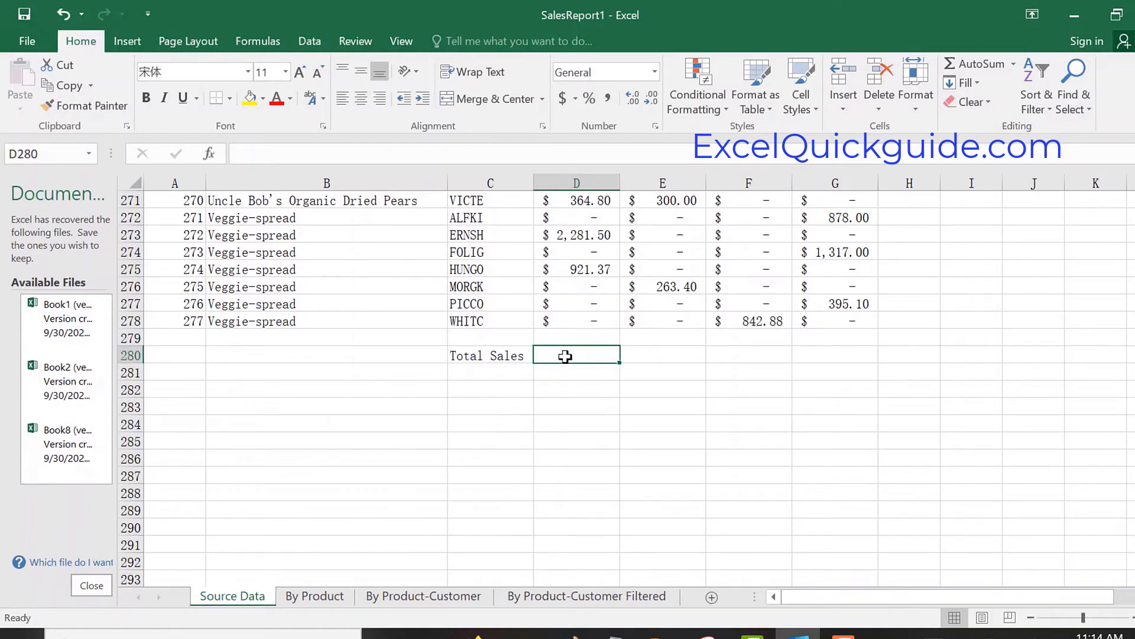
# Step: Start a SUM formula in D280 and point it at the first Qtr 1 amount in D2
pyautogui.write('=')
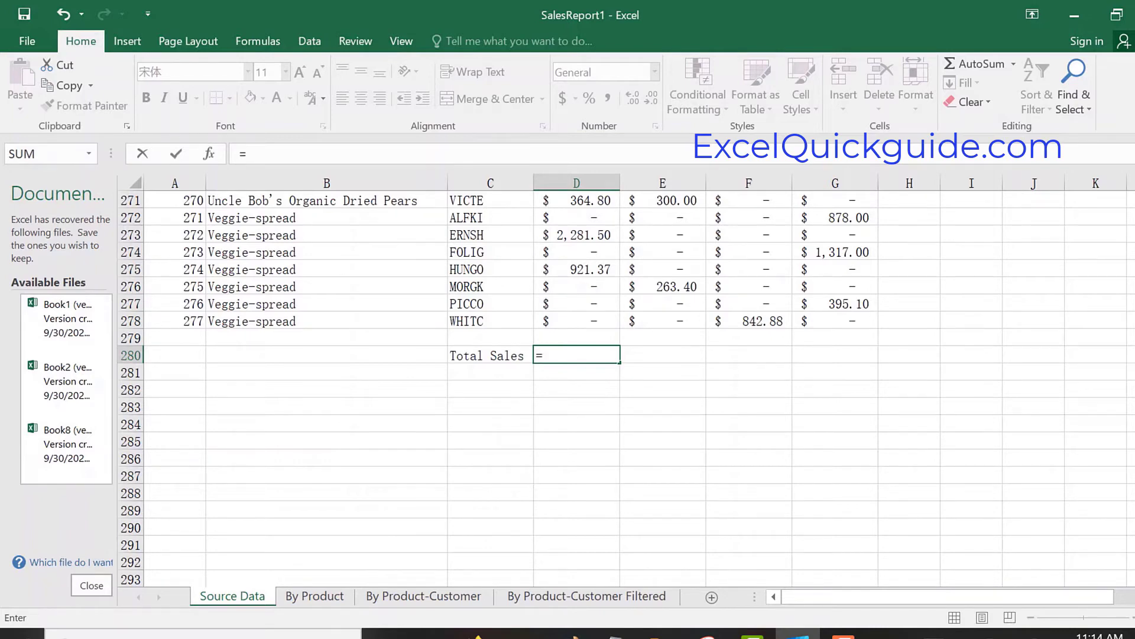
pyautogui.write('sum')
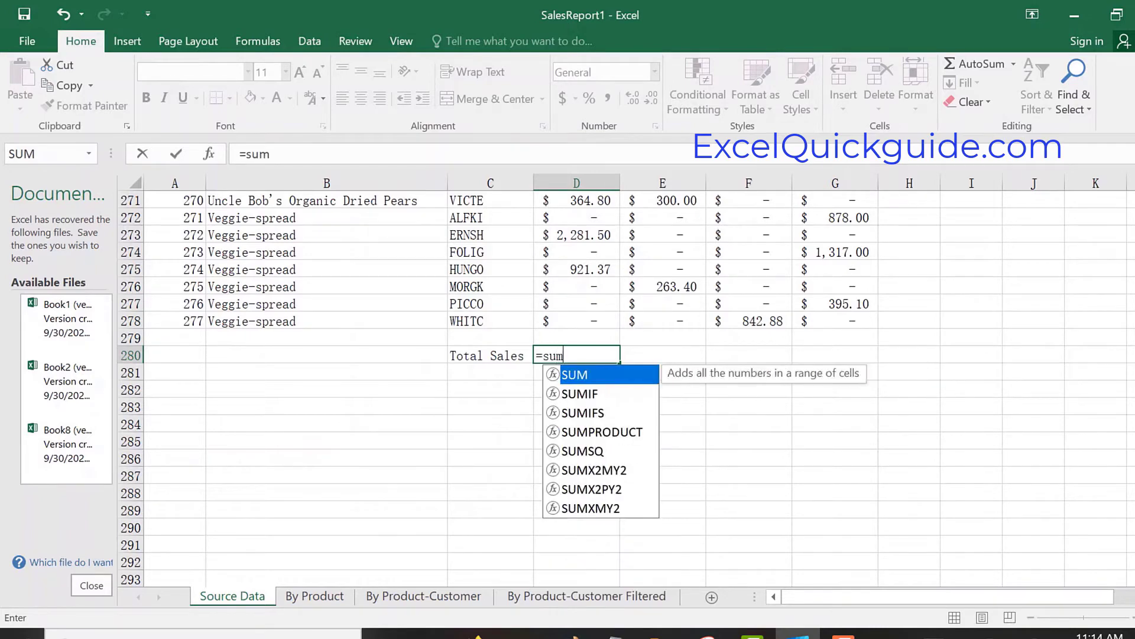
pyautogui.write('(')
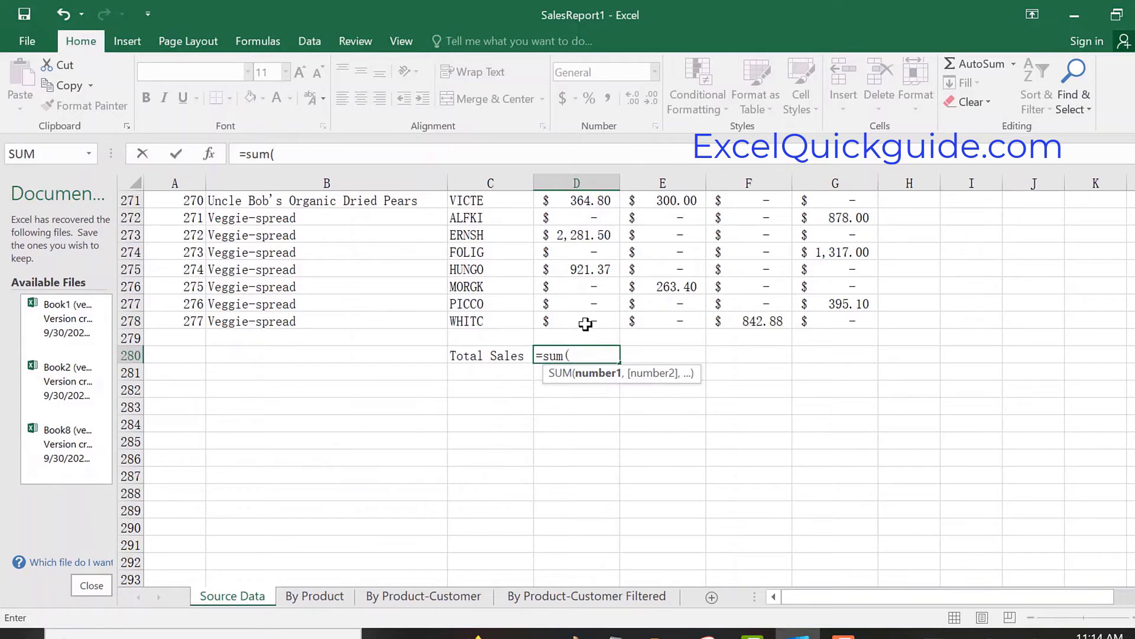
pyautogui.click(586, 320)
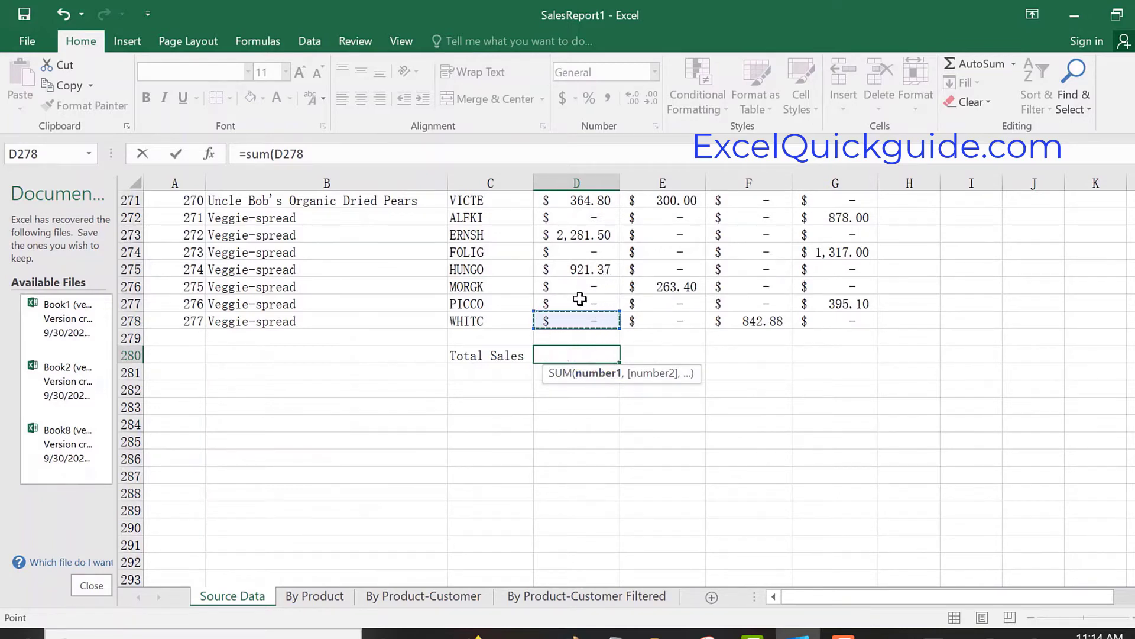
pyautogui.scroll(6, 591, 284)
pyautogui.scroll(20, 579, 297)
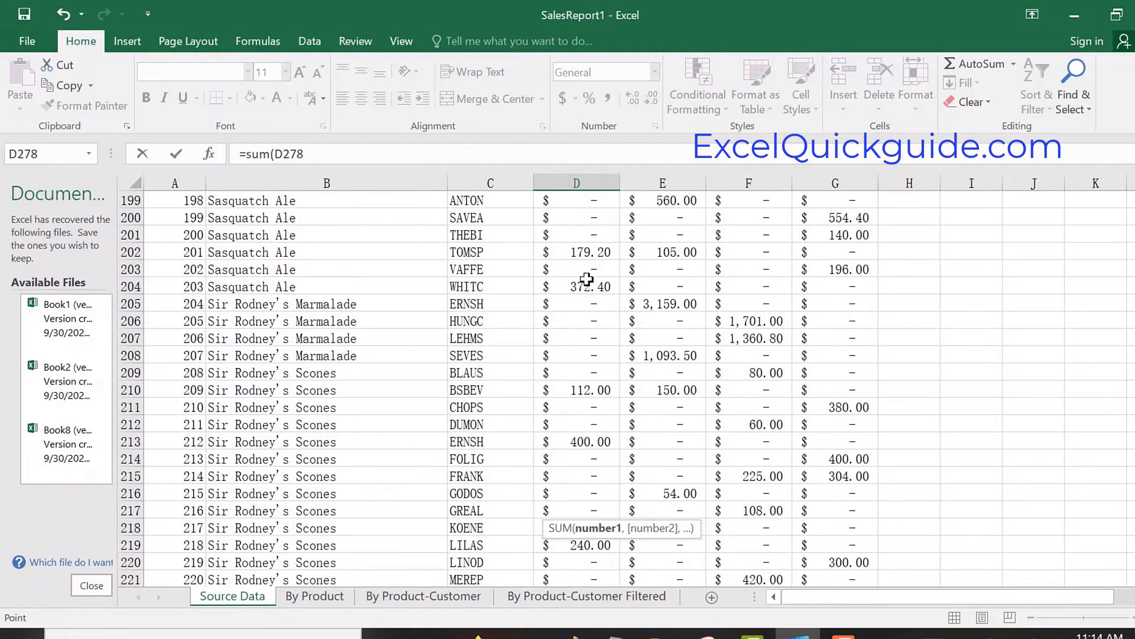
pyautogui.scroll(15, 595, 252)
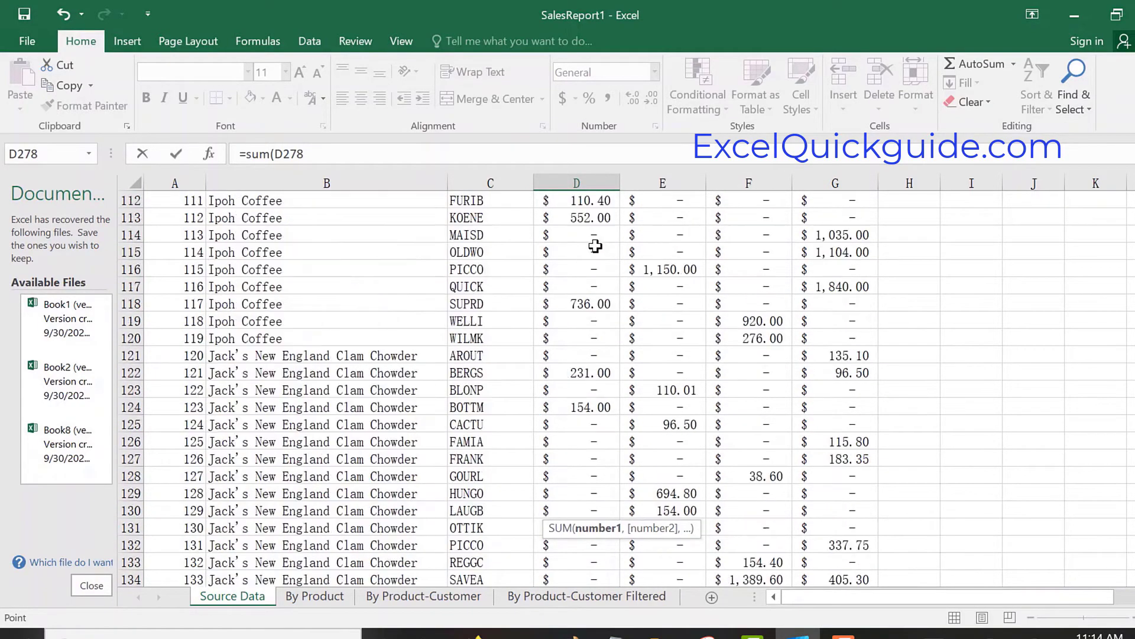
pyautogui.scroll(8, 601, 241)
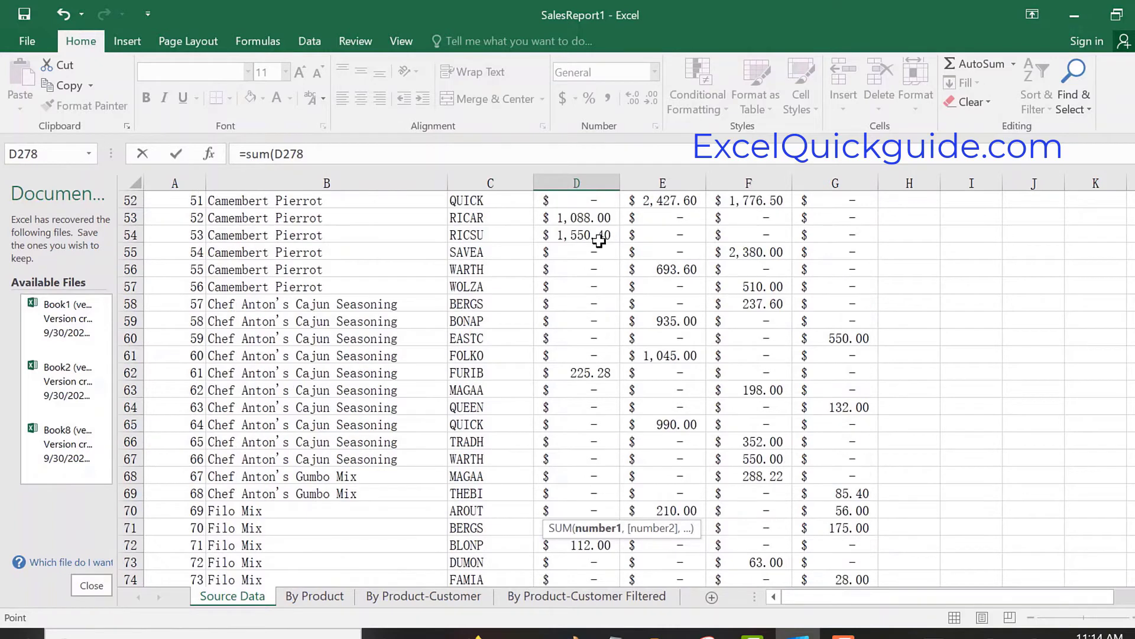
pyautogui.scroll(17, 599, 241)
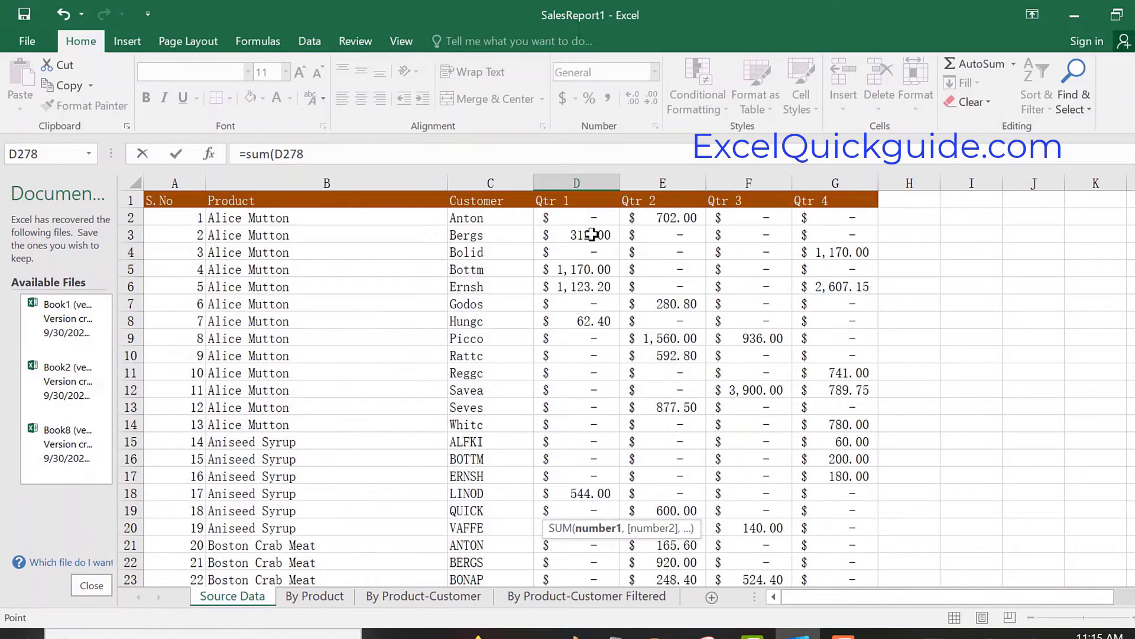
pyautogui.click(594, 218)
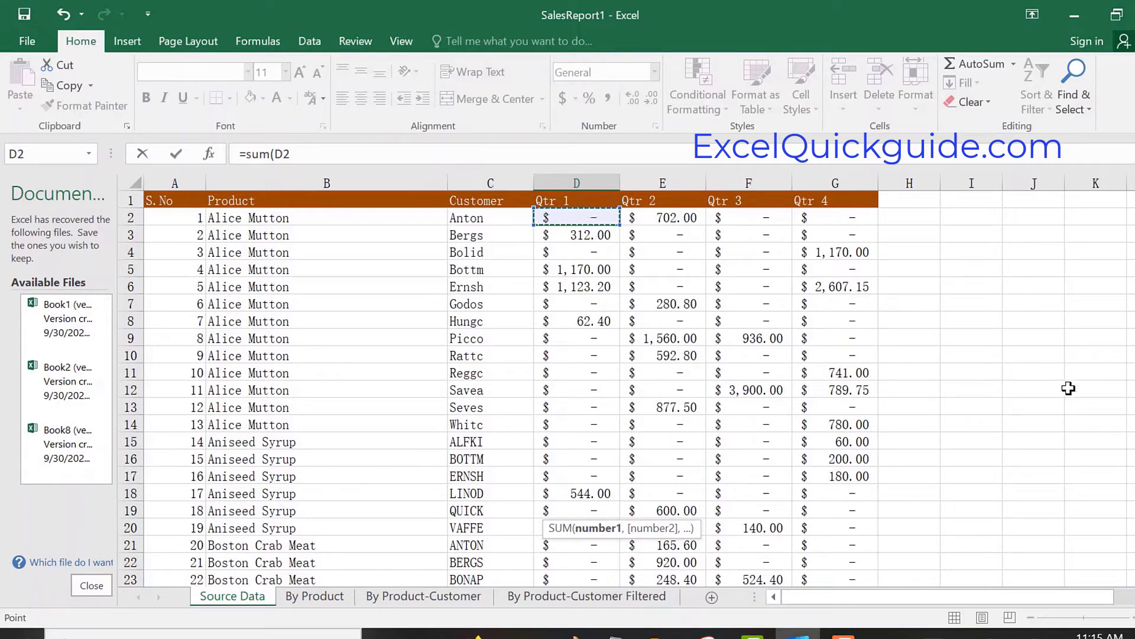
# Step: Set the SUM range from the last Qtr 1 amount up to the first, D278:D2, and enter the formula in D280
pyautogui.scroll(-3, 1080, 389)
pyautogui.scroll(-20, 1080, 390)
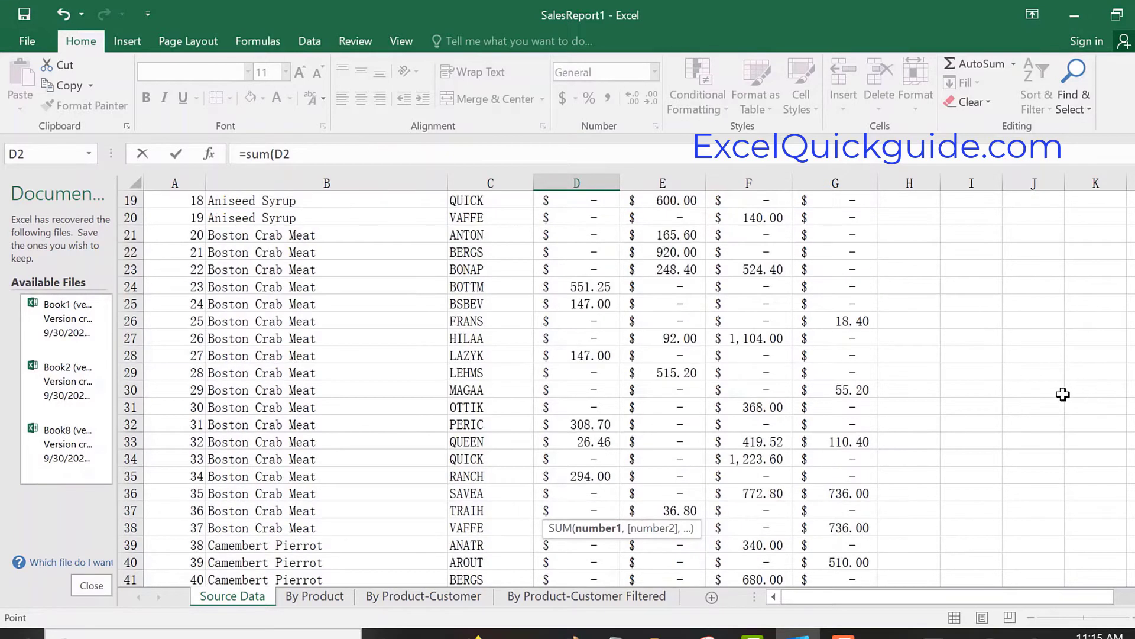
pyautogui.scroll(-8, 1033, 431)
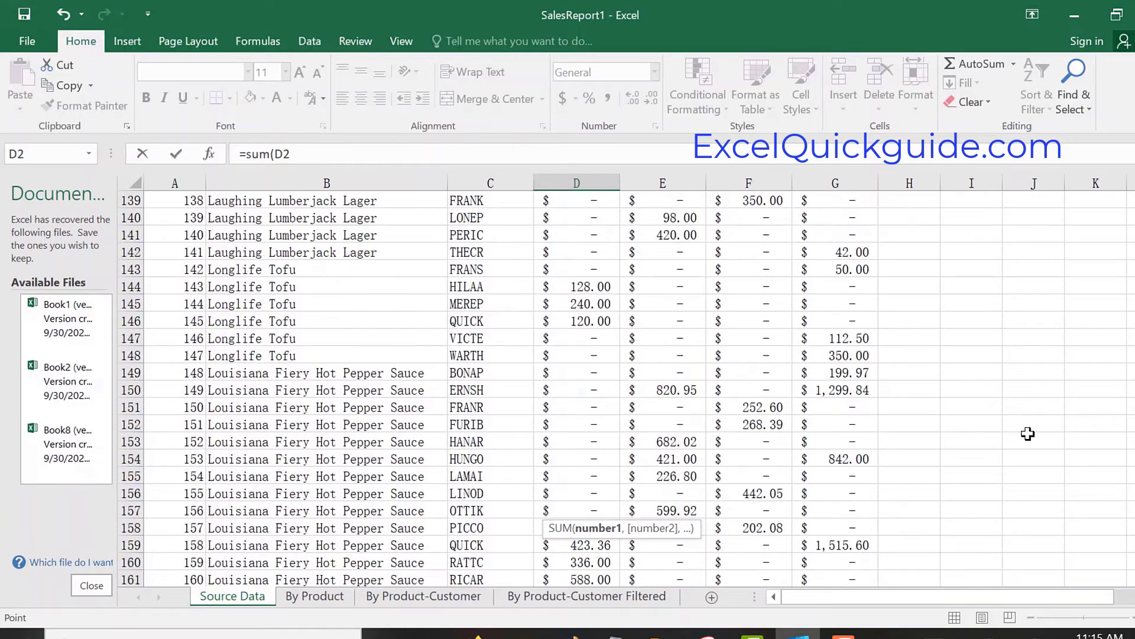
pyautogui.scroll(-8, 1028, 434)
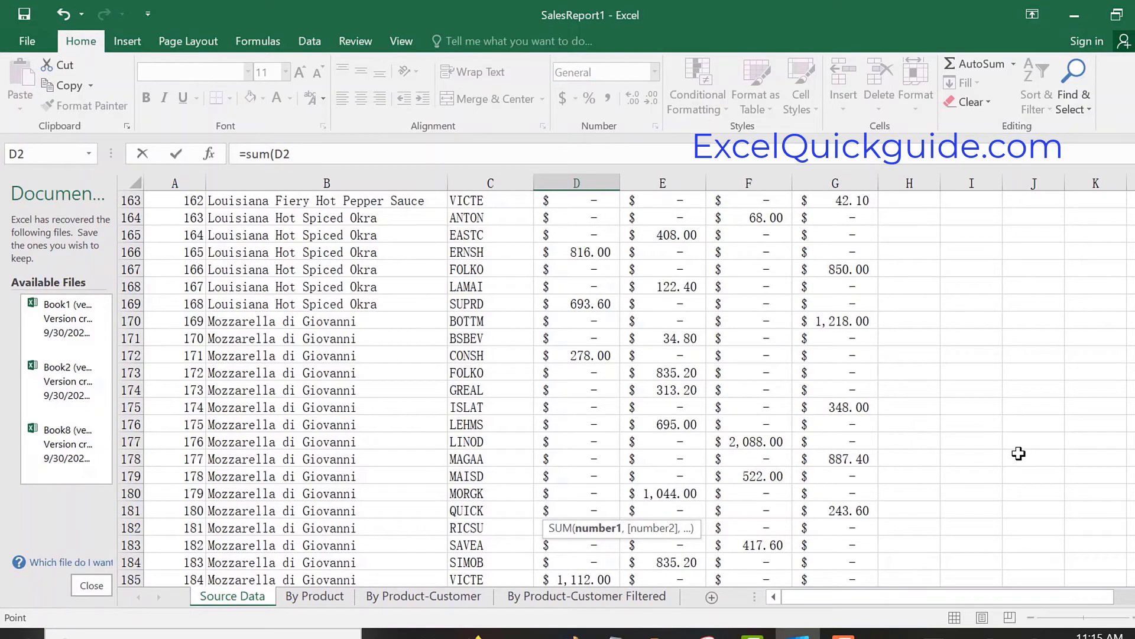
pyautogui.scroll(-18, 1018, 453)
pyautogui.scroll(-12, 1069, 480)
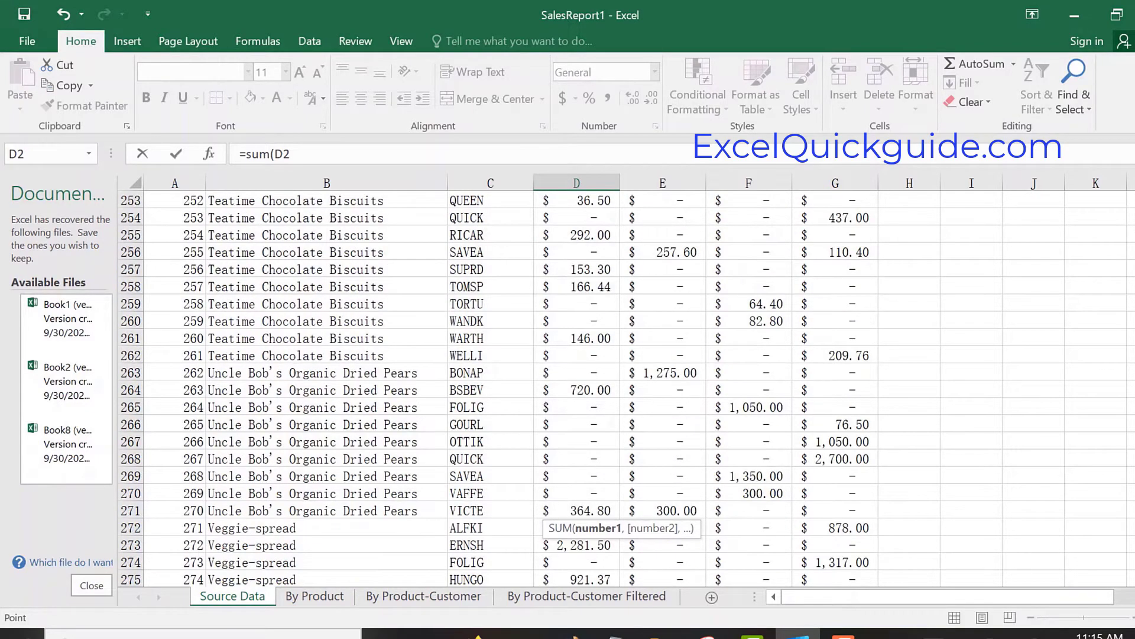
pyautogui.scroll(-2, 798, 574)
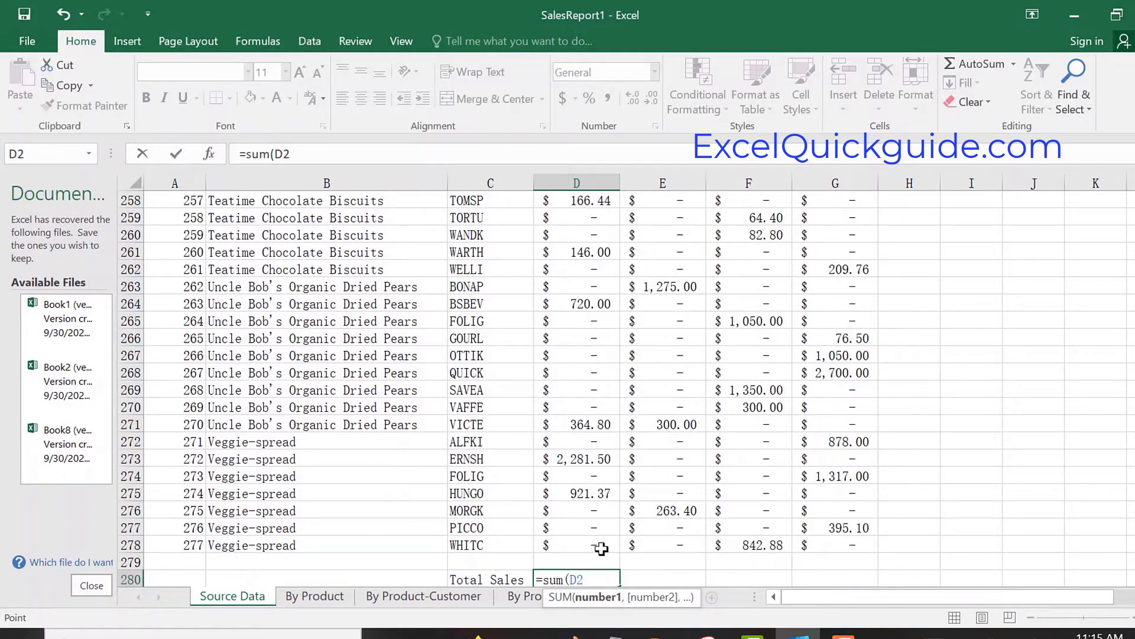
pyautogui.click(591, 543)
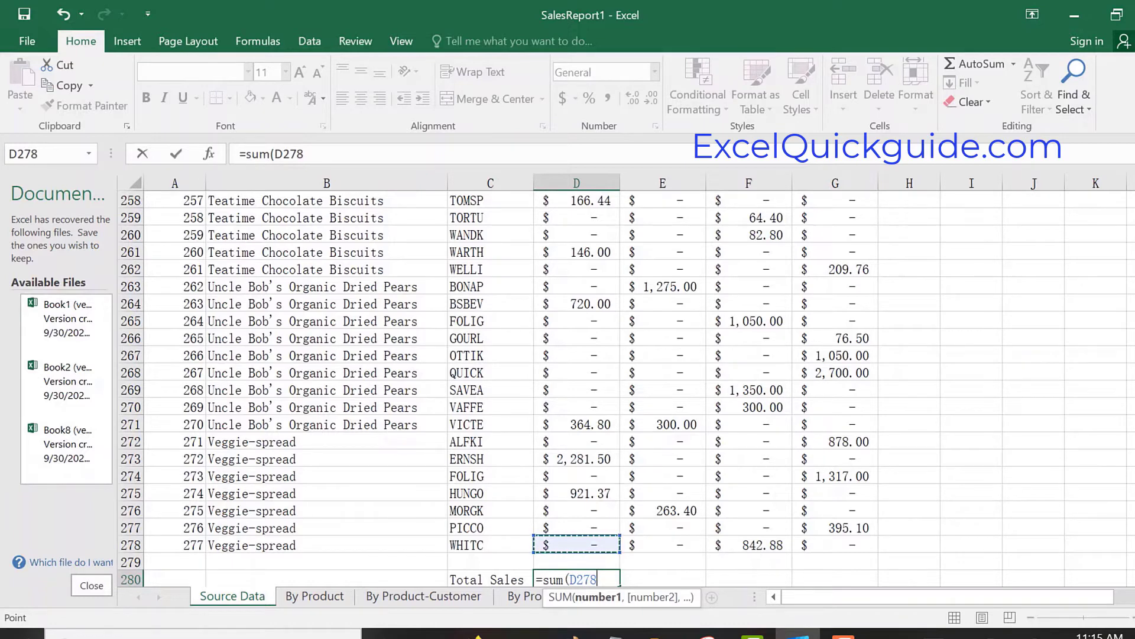
pyautogui.press('F8')
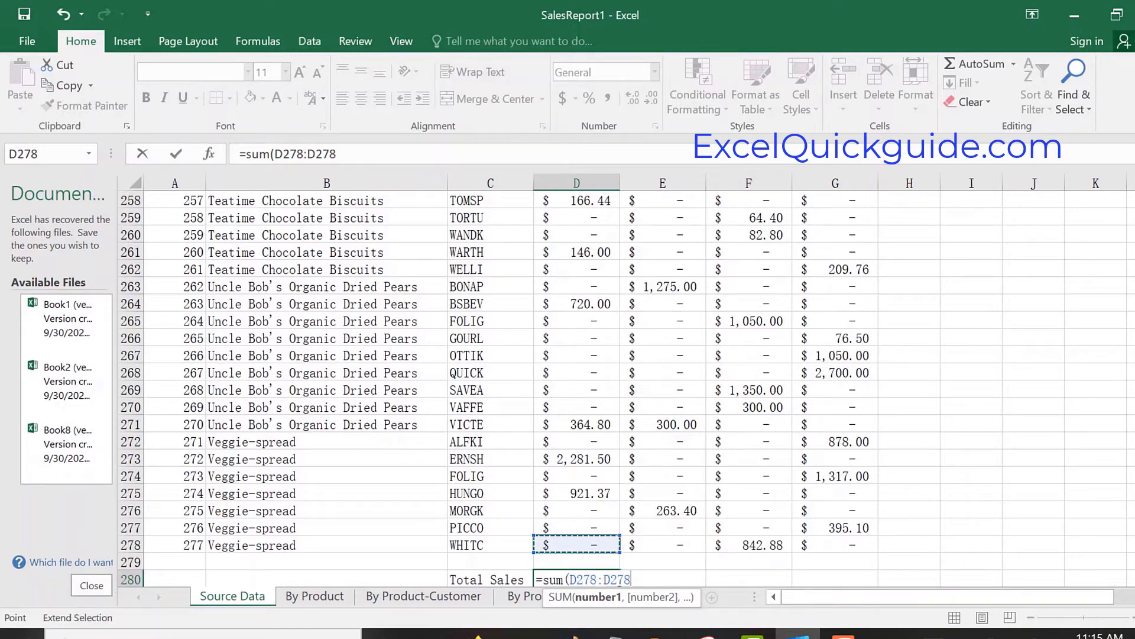
pyautogui.hotkey('ctrl', 'shift', 'Up')
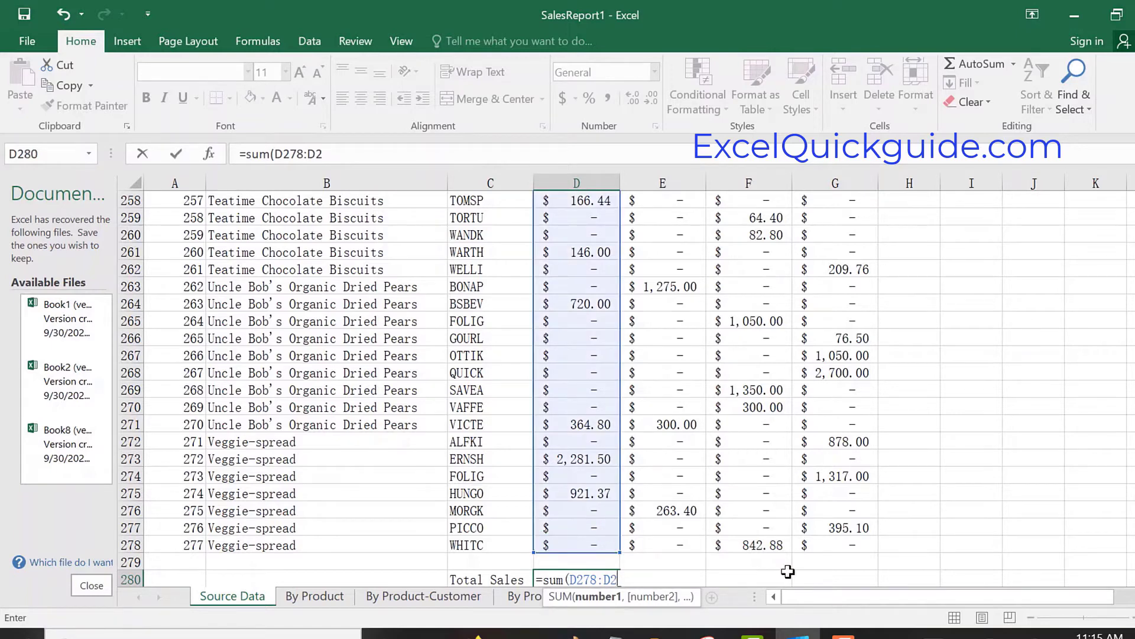
pyautogui.write(')')
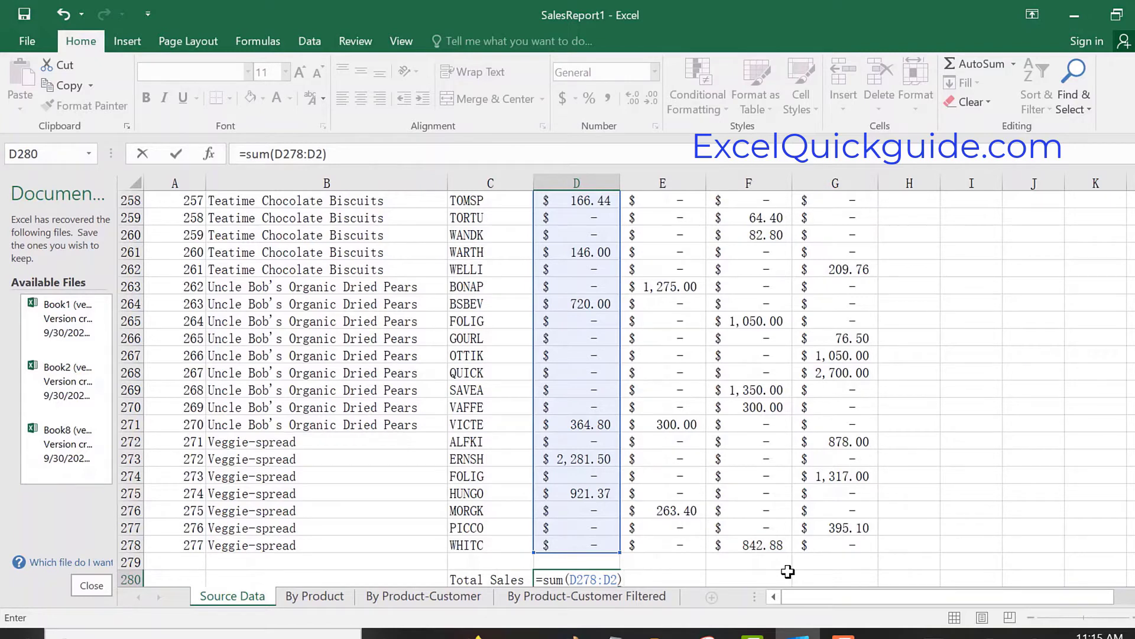
pyautogui.press('Return')
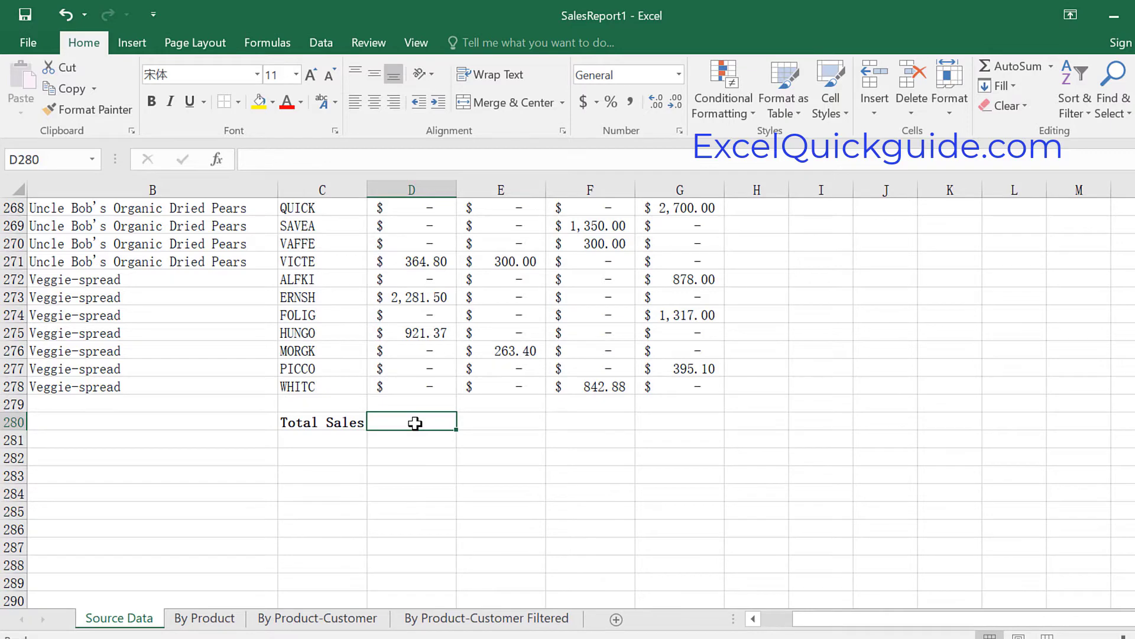
# Step: Total the Qtr 1 sales in D280 with the formula =sum(D278:D2)
pyautogui.write('=')
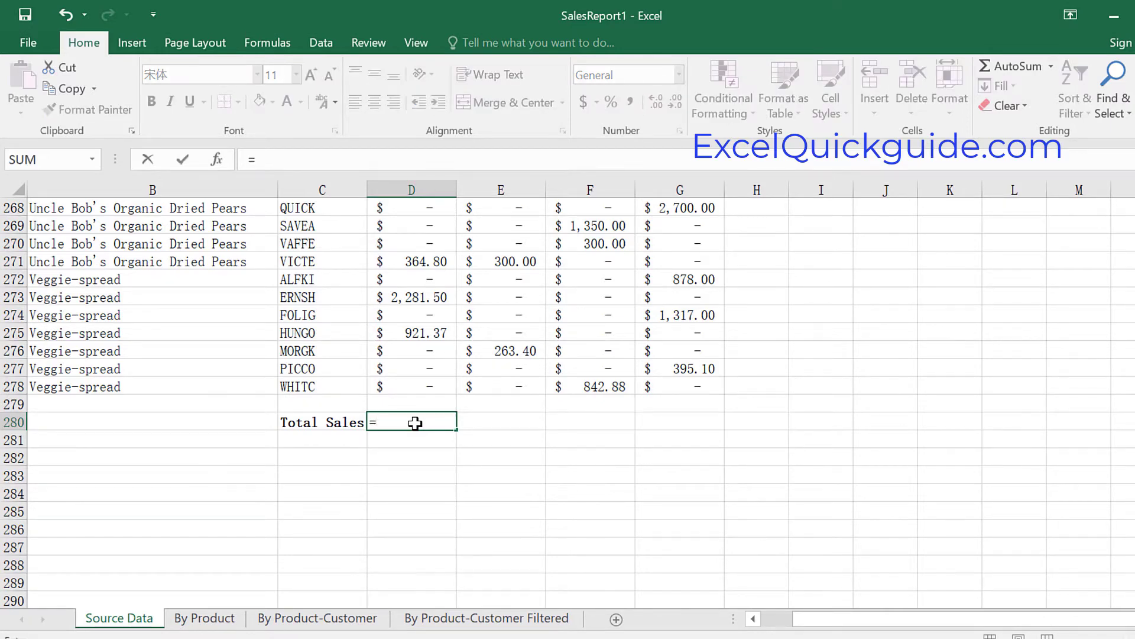
pyautogui.write('sum')
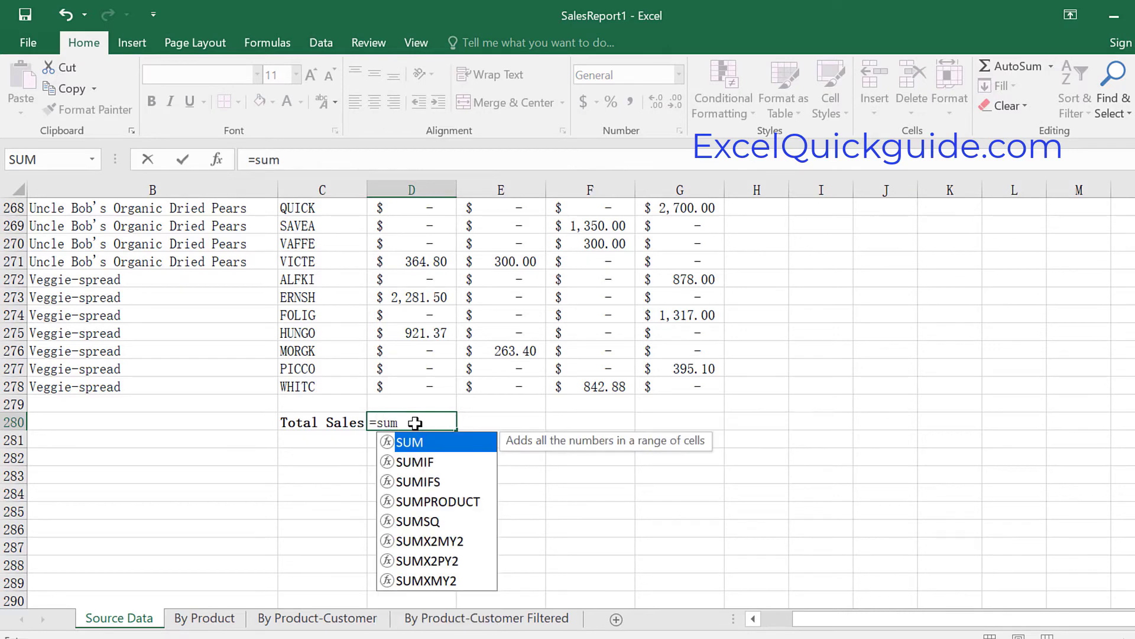
pyautogui.write('(')
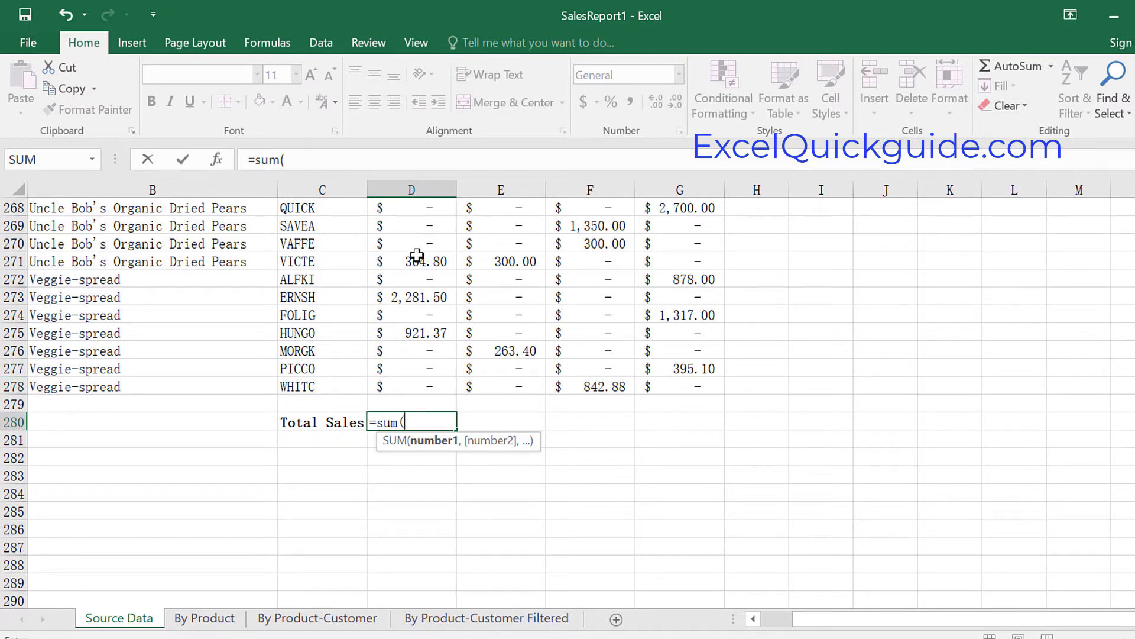
pyautogui.write('D')
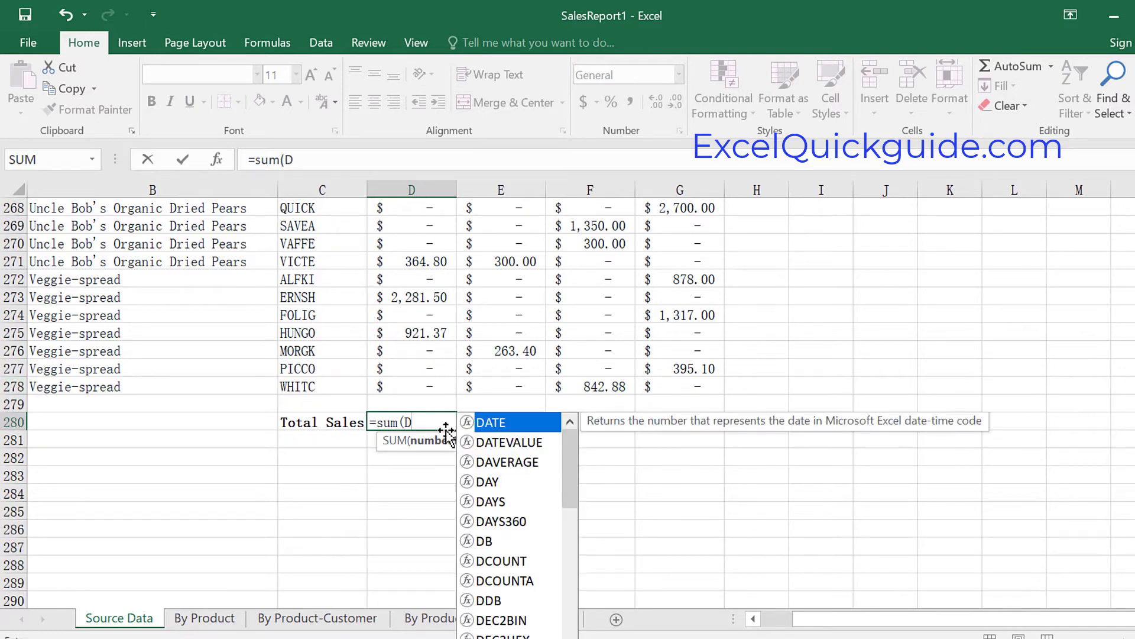
pyautogui.write('27')
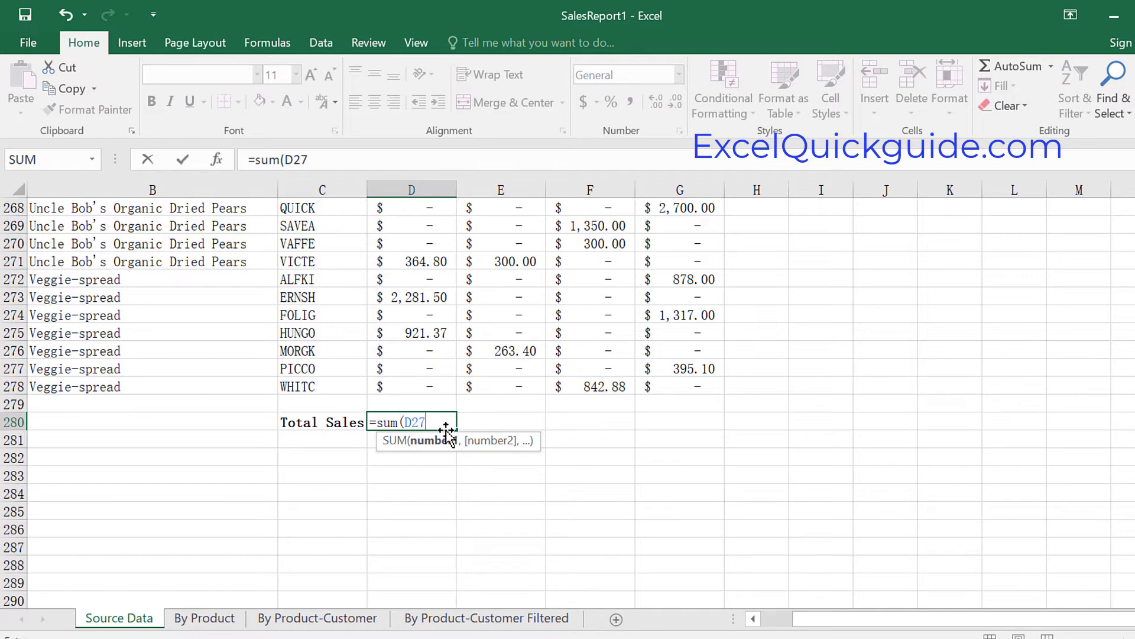
pyautogui.write('8:')
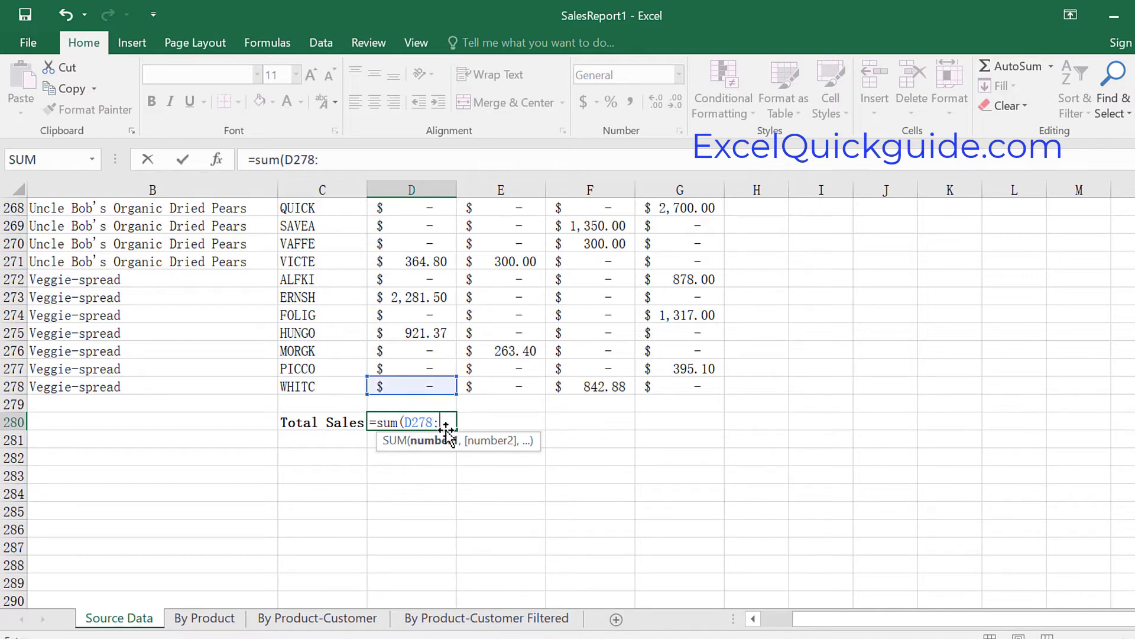
pyautogui.write('D')
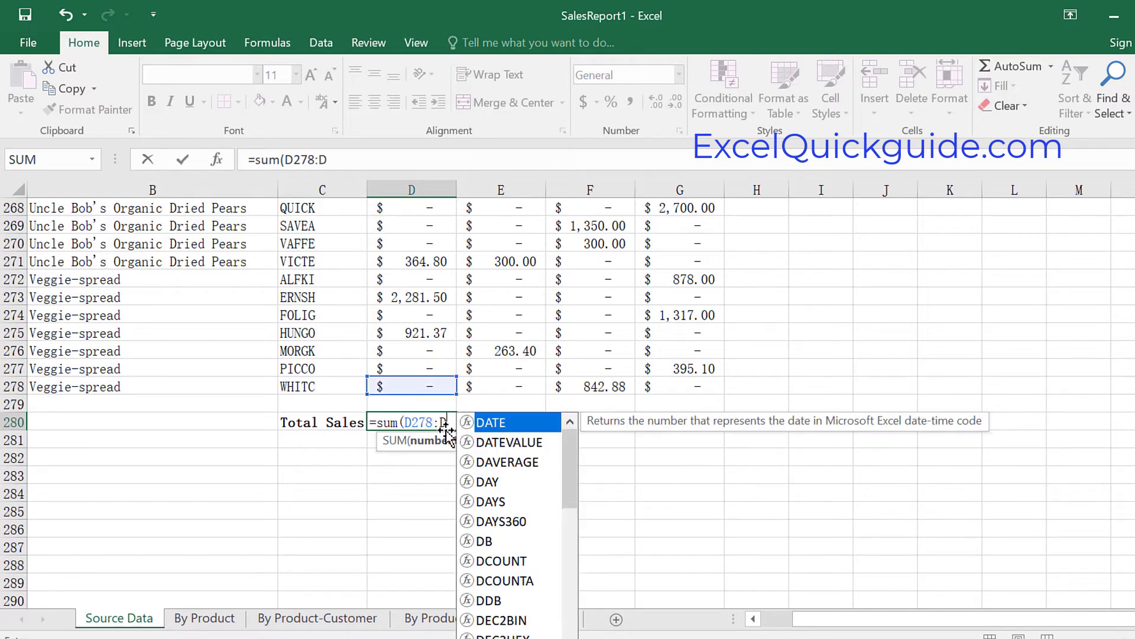
pyautogui.write('2)')
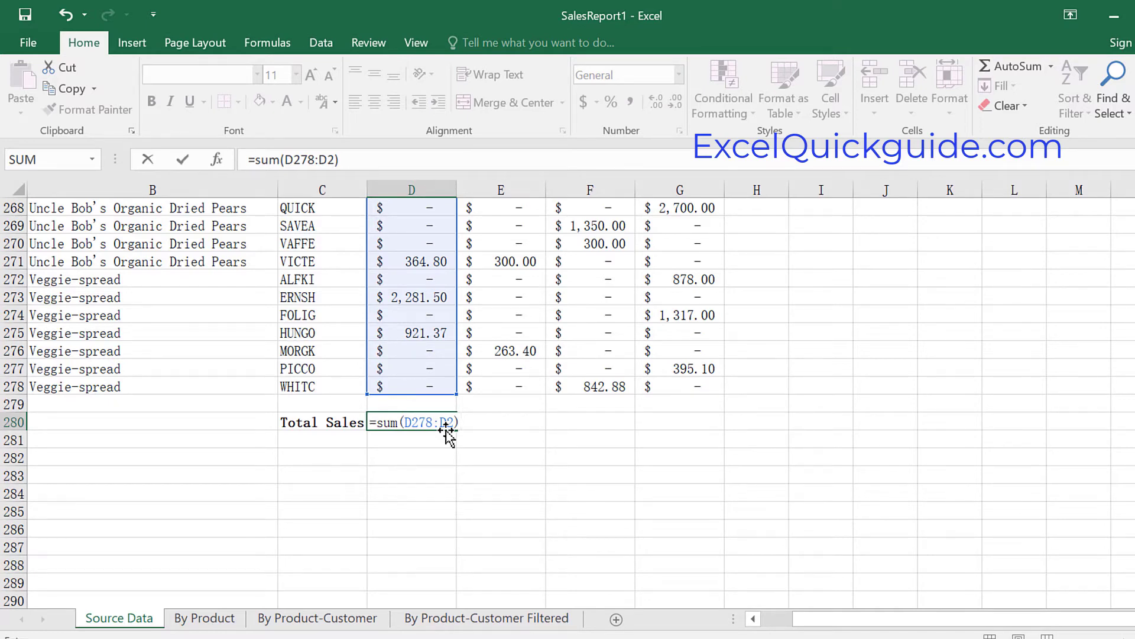
pyautogui.press('Return')
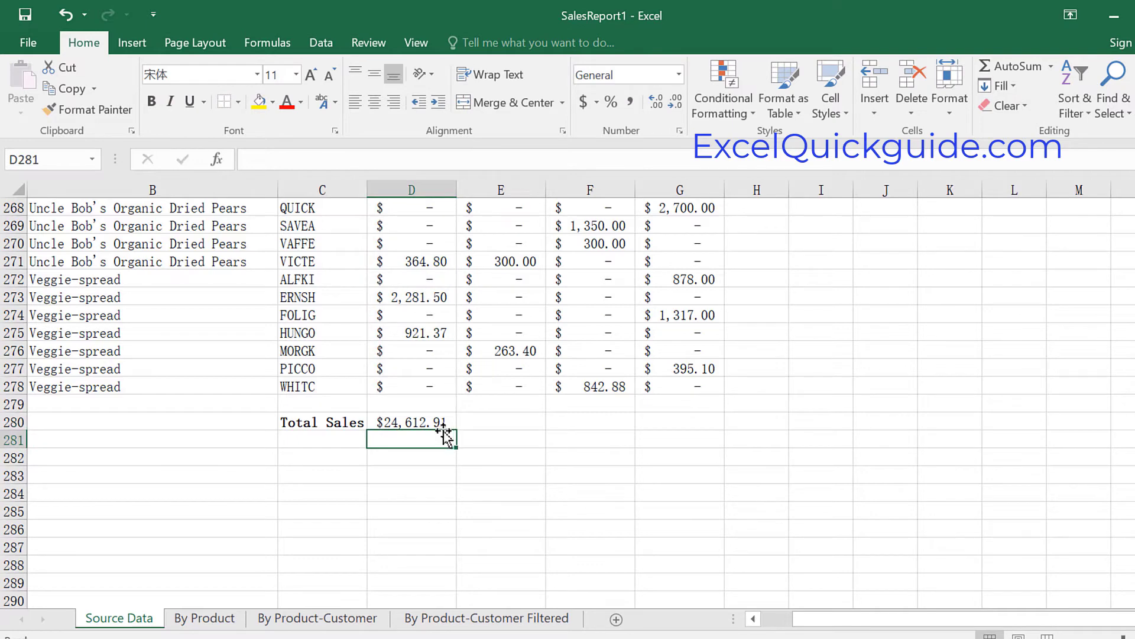
# Step: Fill the Total Sales formula from D280 across E280:G280 for Qtr 2 to Qtr 4 and check the formula in E280
pyautogui.click(418, 422)
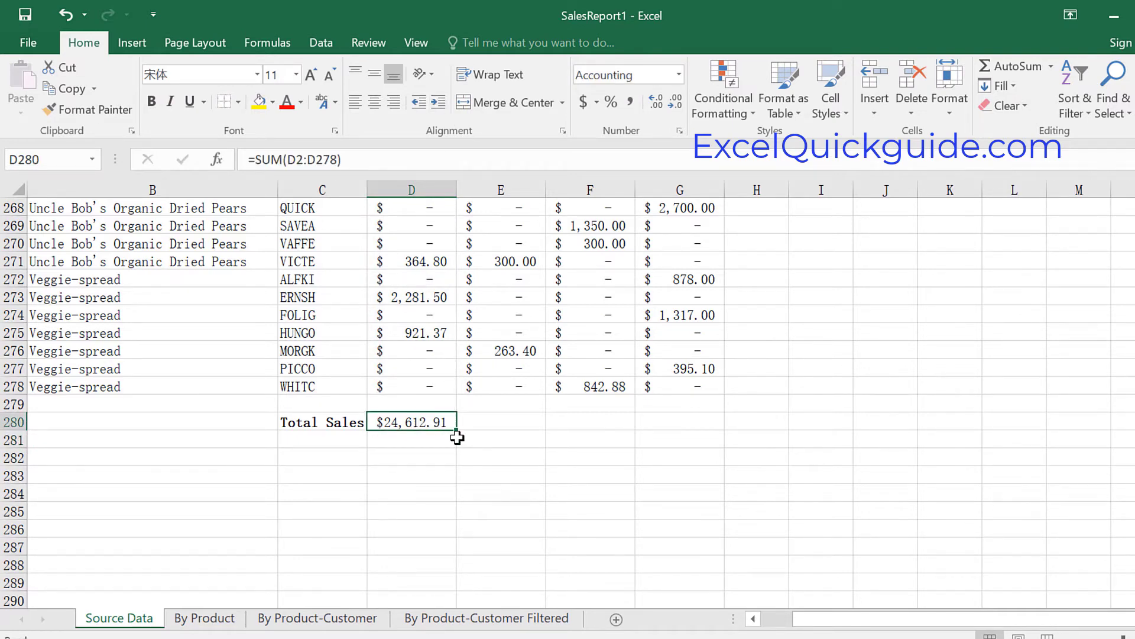
pyautogui.click(497, 423)
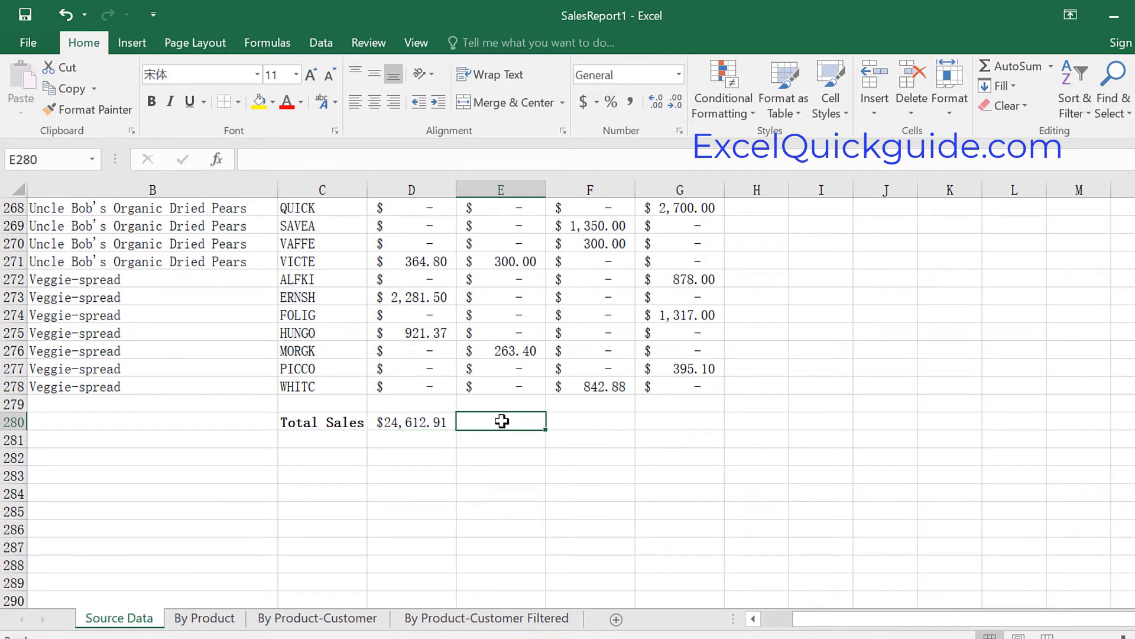
pyautogui.click(587, 425)
pyautogui.click(699, 426)
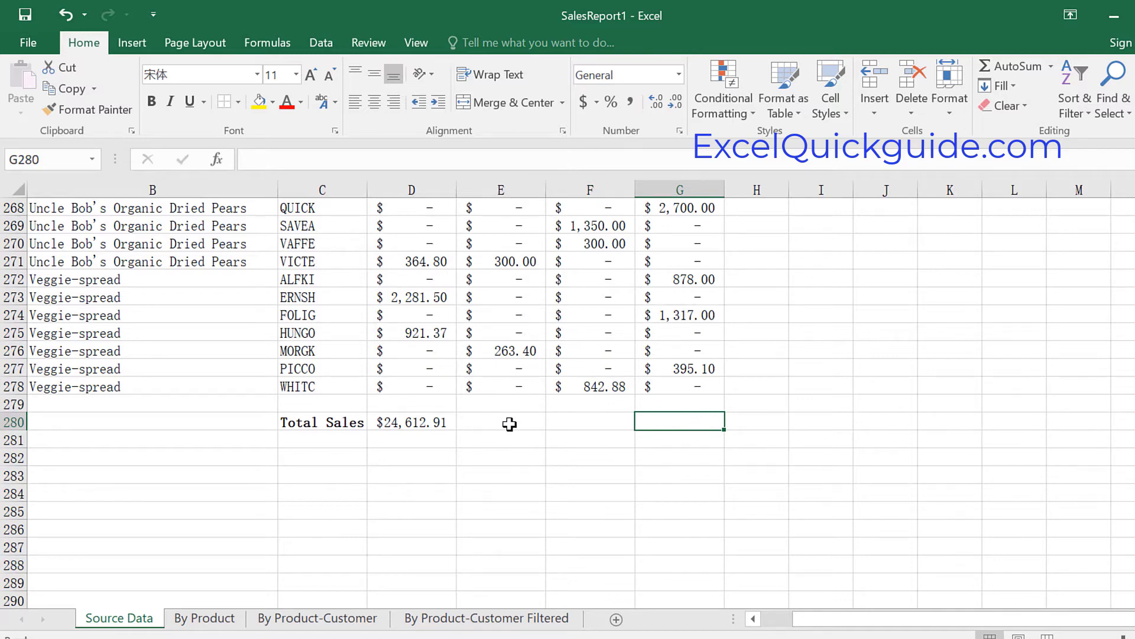
pyautogui.click(438, 424)
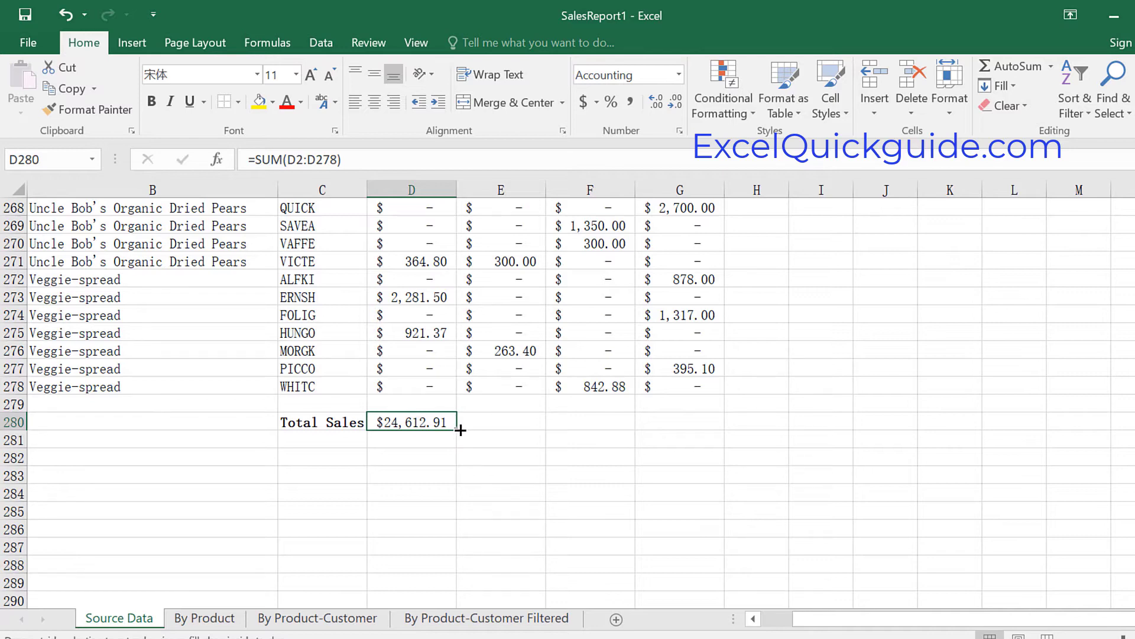
pyautogui.moveTo(459, 428); pyautogui.dragTo(725, 429)
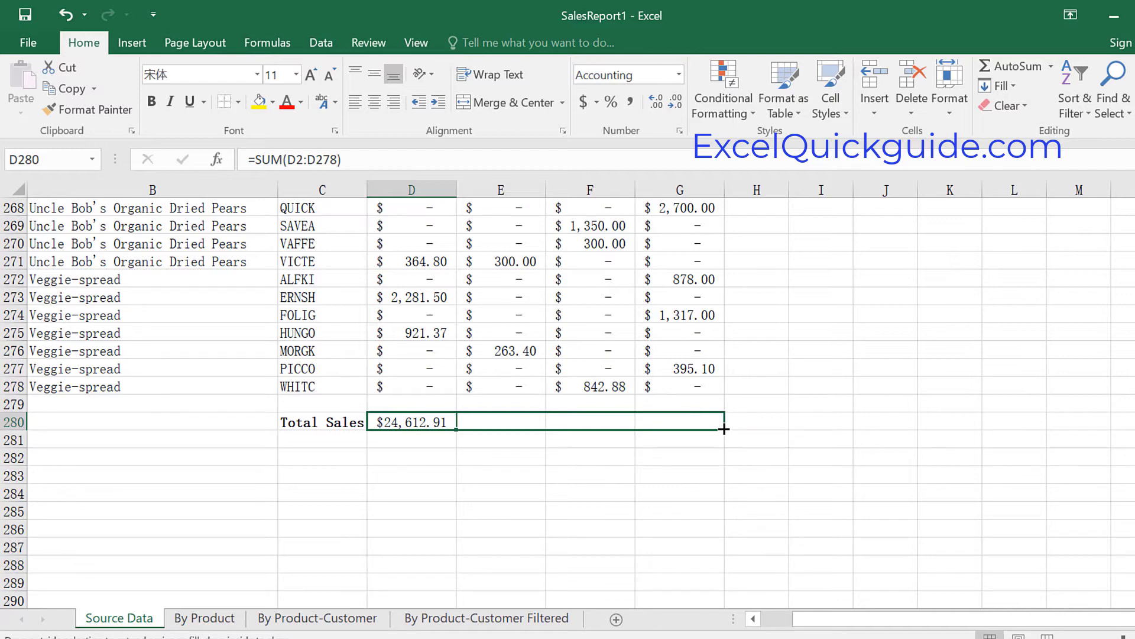
pyautogui.moveTo(724, 428); pyautogui.dragTo(724, 428)
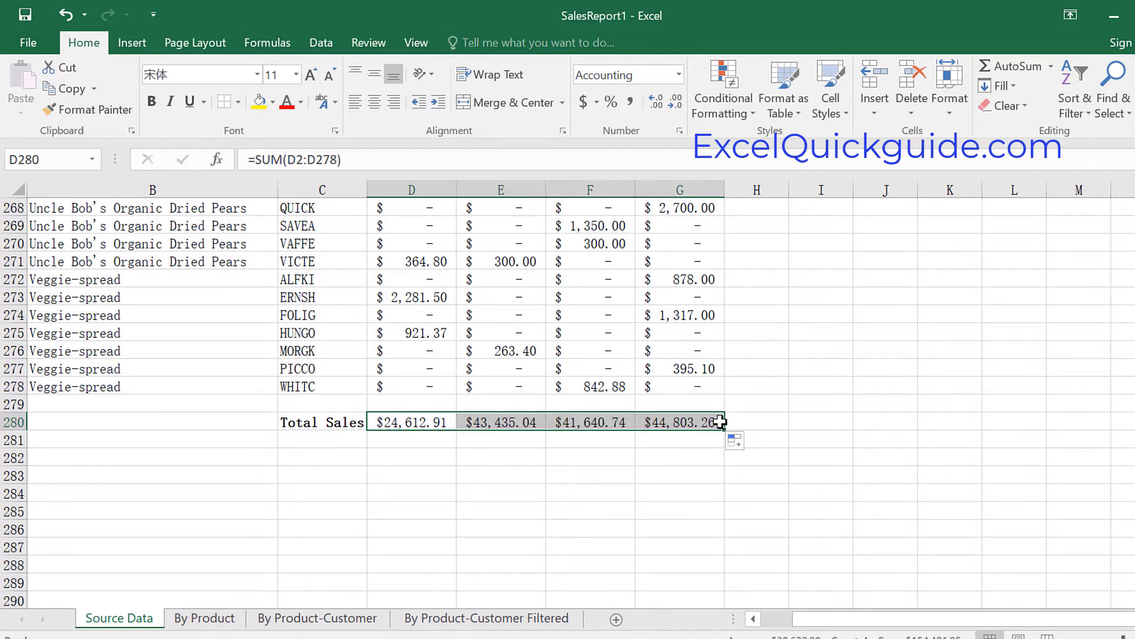
pyautogui.click(479, 421)
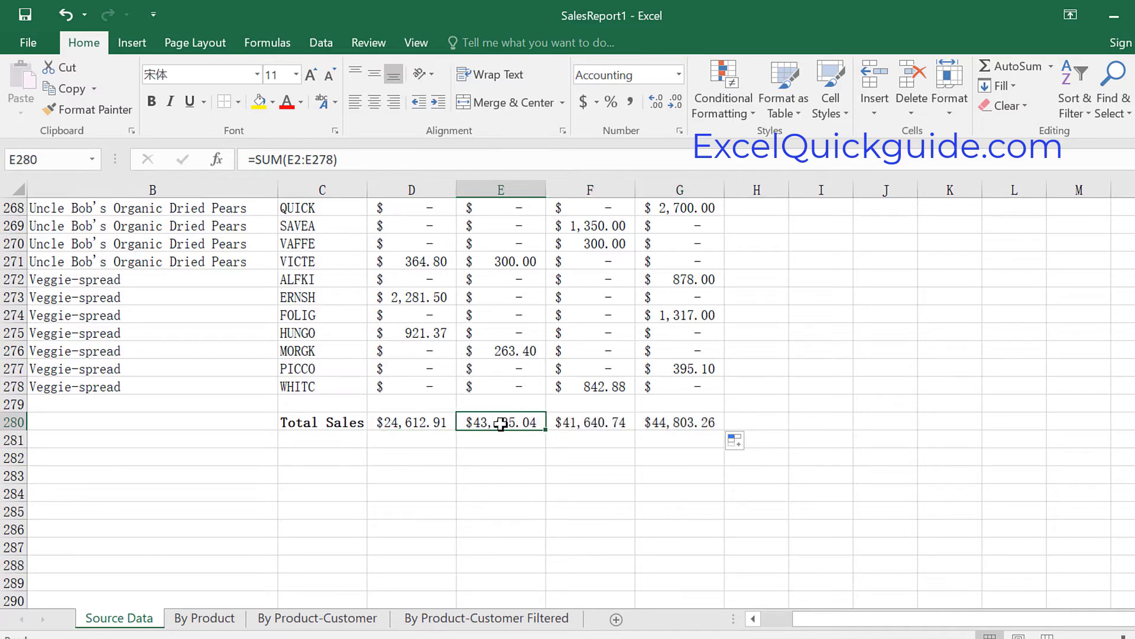
# Step: Check the filled Total Sales formulas for Qtr 3 in F280 and Qtr 4 in G280
pyautogui.scroll(1, 506, 424)
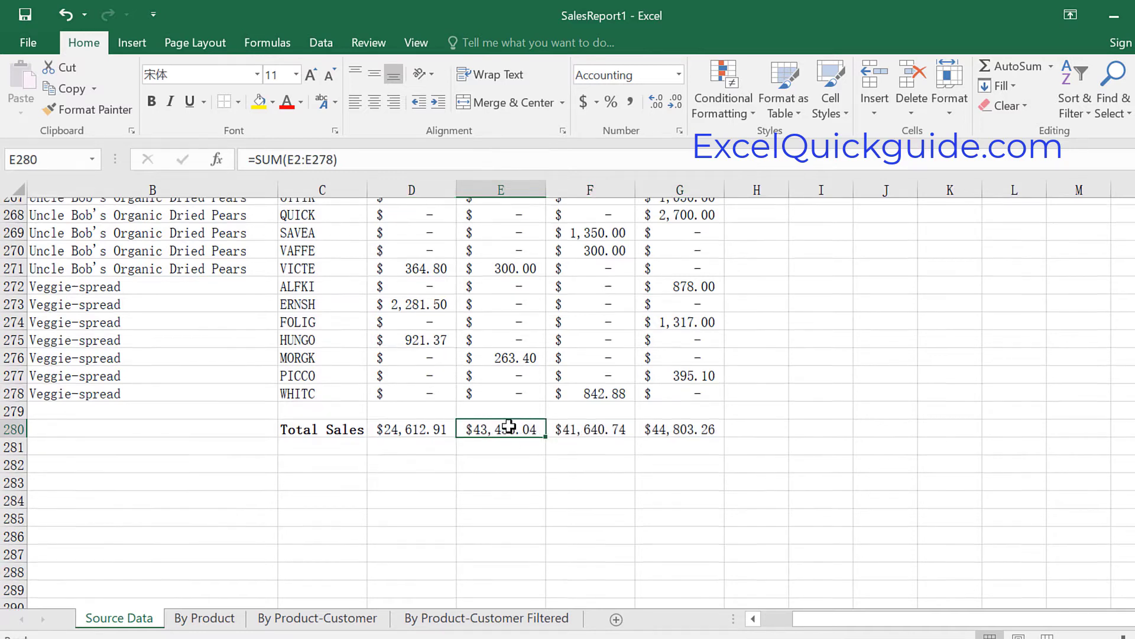
pyautogui.scroll(3, 509, 422)
pyautogui.scroll(-2, 509, 494)
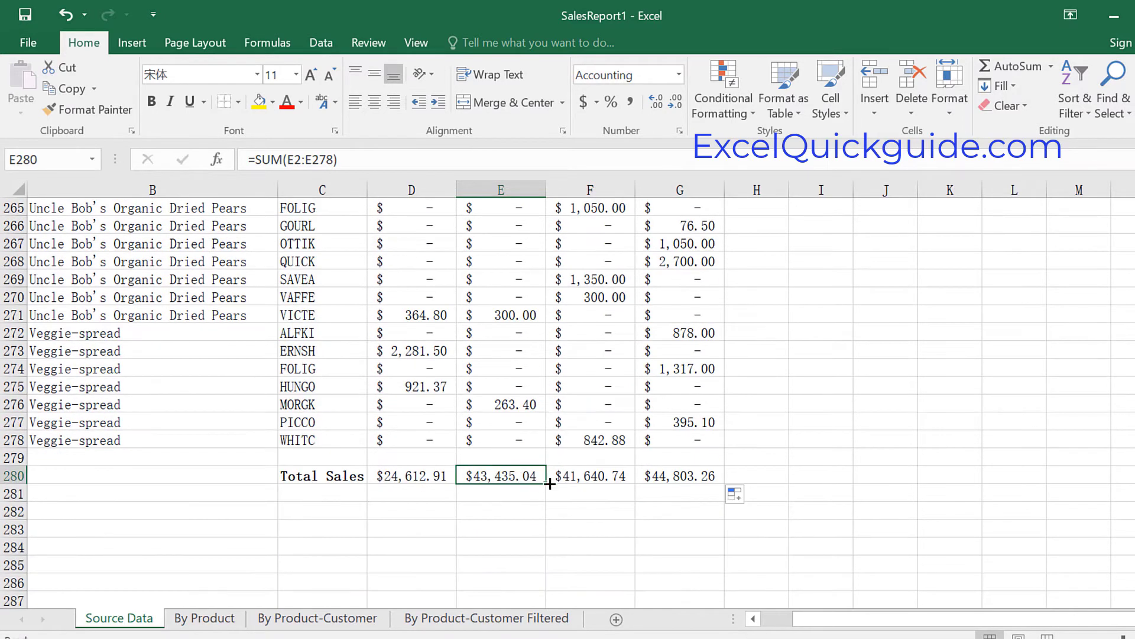
pyautogui.click(592, 477)
pyautogui.click(693, 479)
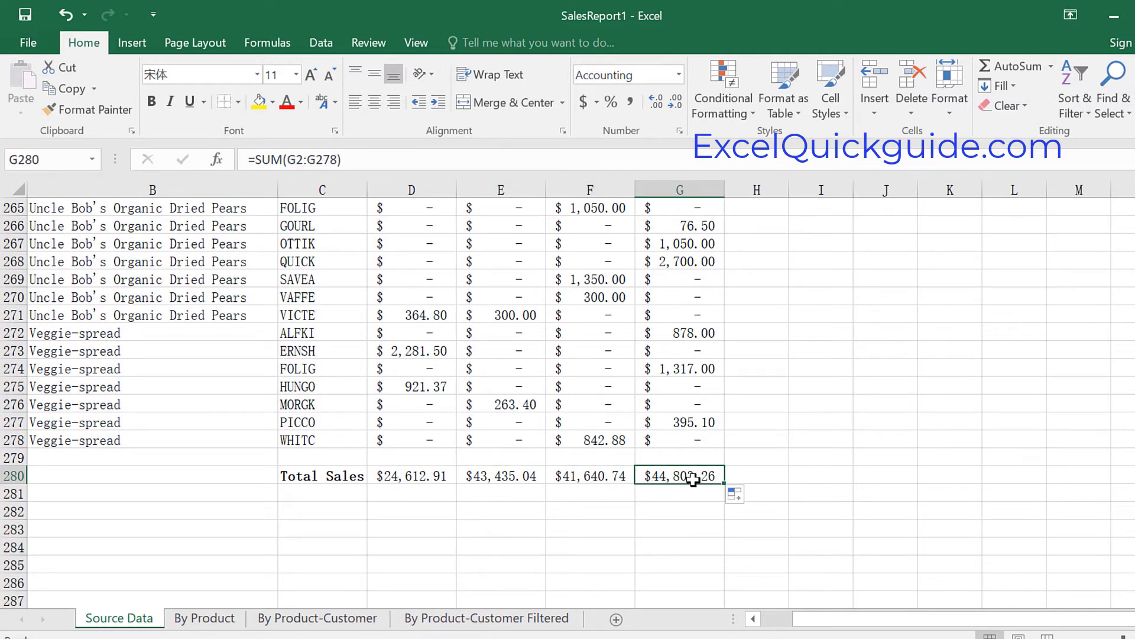
# Step: Enter the label Average.Sales in C281, directly below Total Sales
pyautogui.click(310, 496)
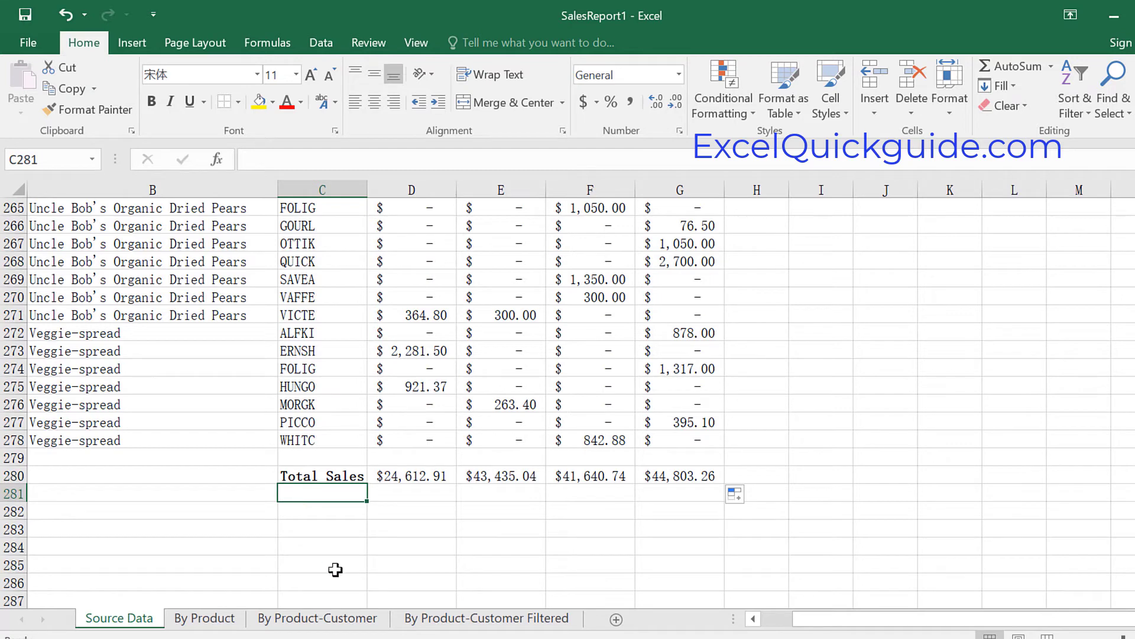
pyautogui.write('Avera')
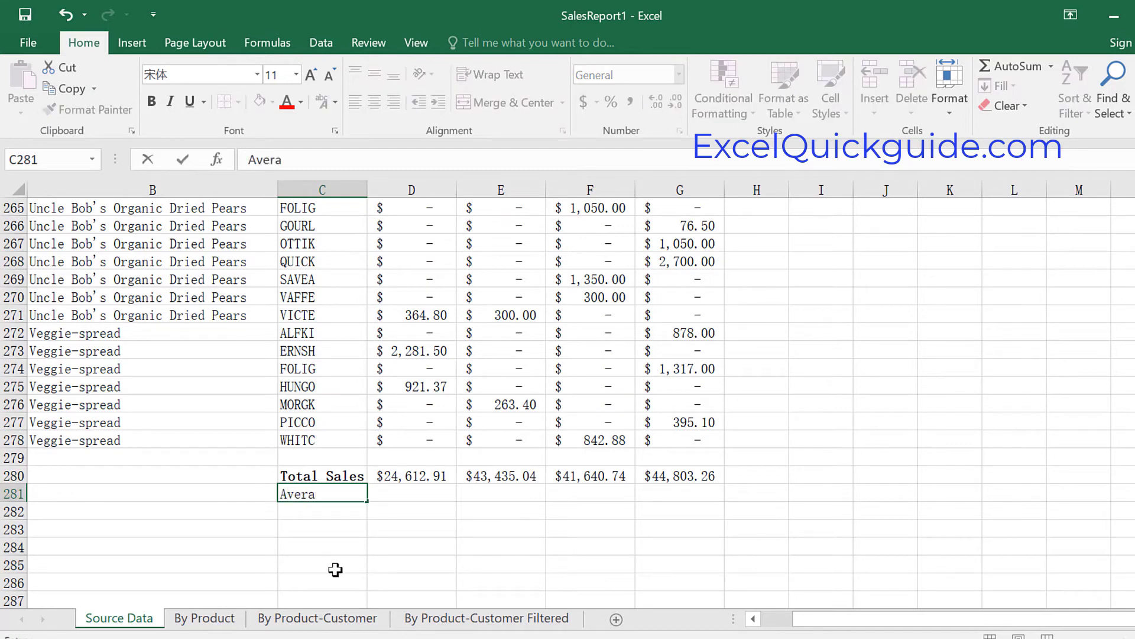
pyautogui.write('ge.Sales')
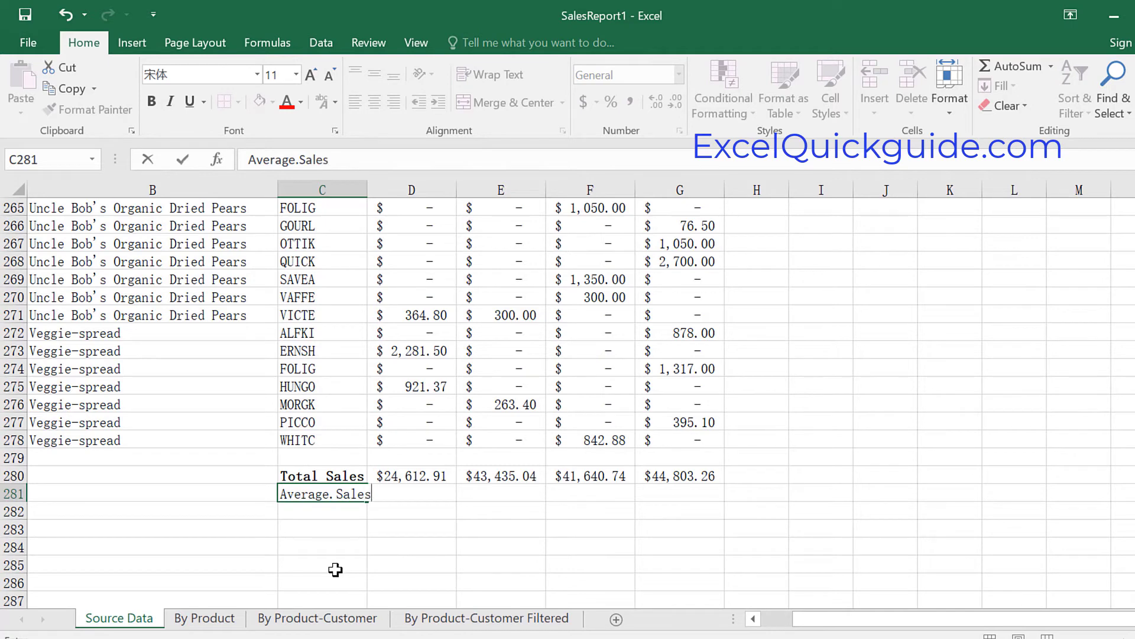
pyautogui.press('Tab')
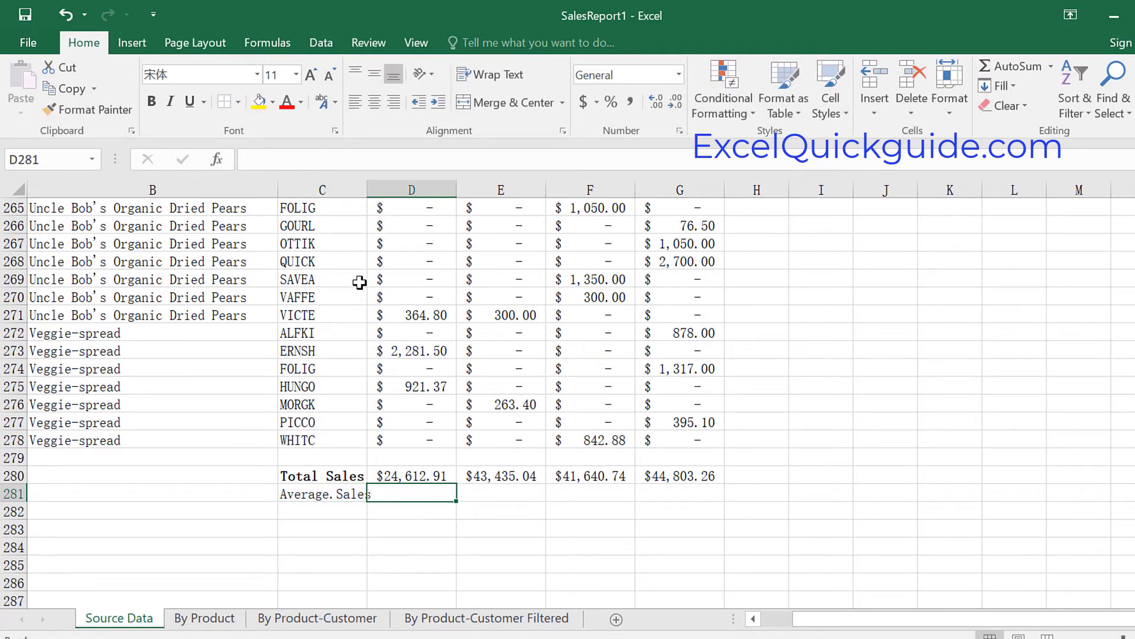
# Step: Make the Average.Sales label in C281 bold and widen column C until the whole label fits
pyautogui.click(325, 495)
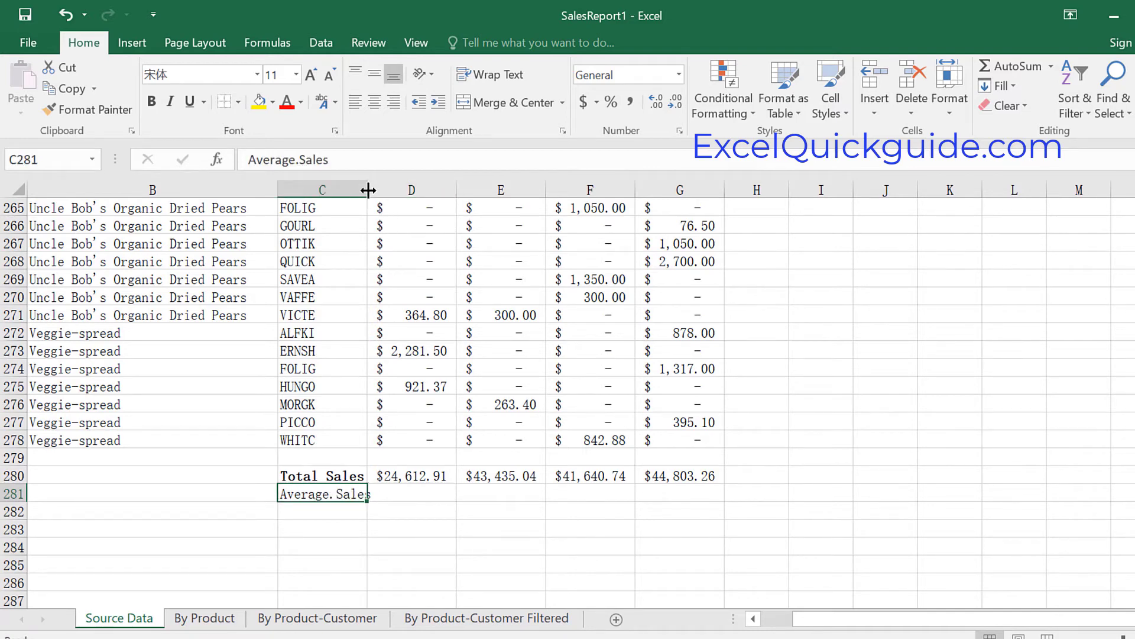
pyautogui.moveTo(368, 190); pyautogui.dragTo(374, 190)
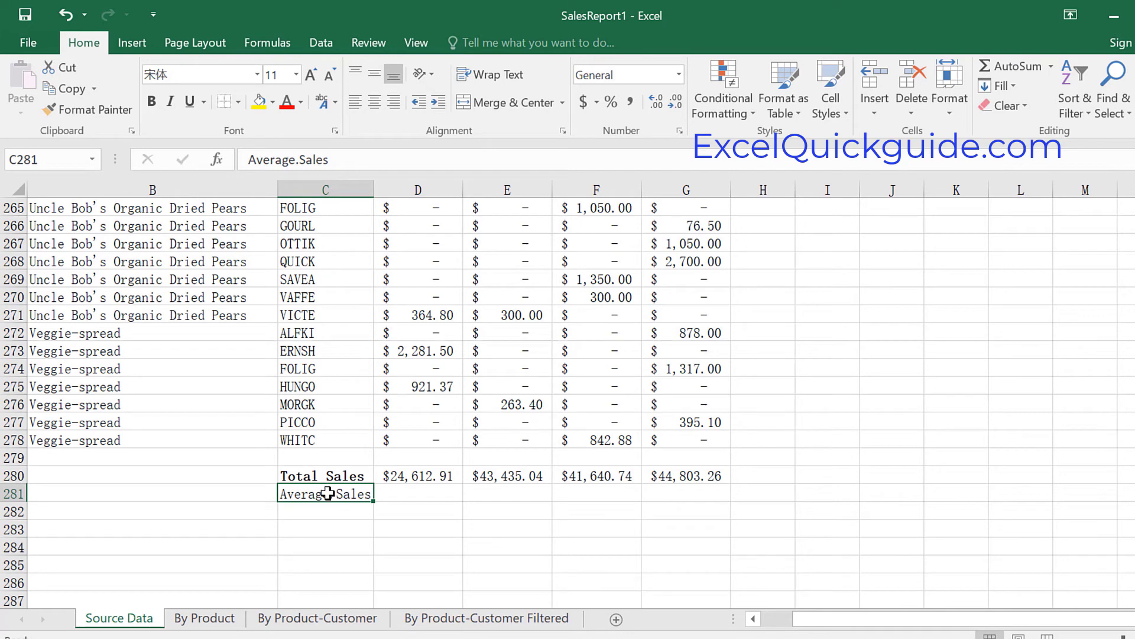
pyautogui.click(152, 102)
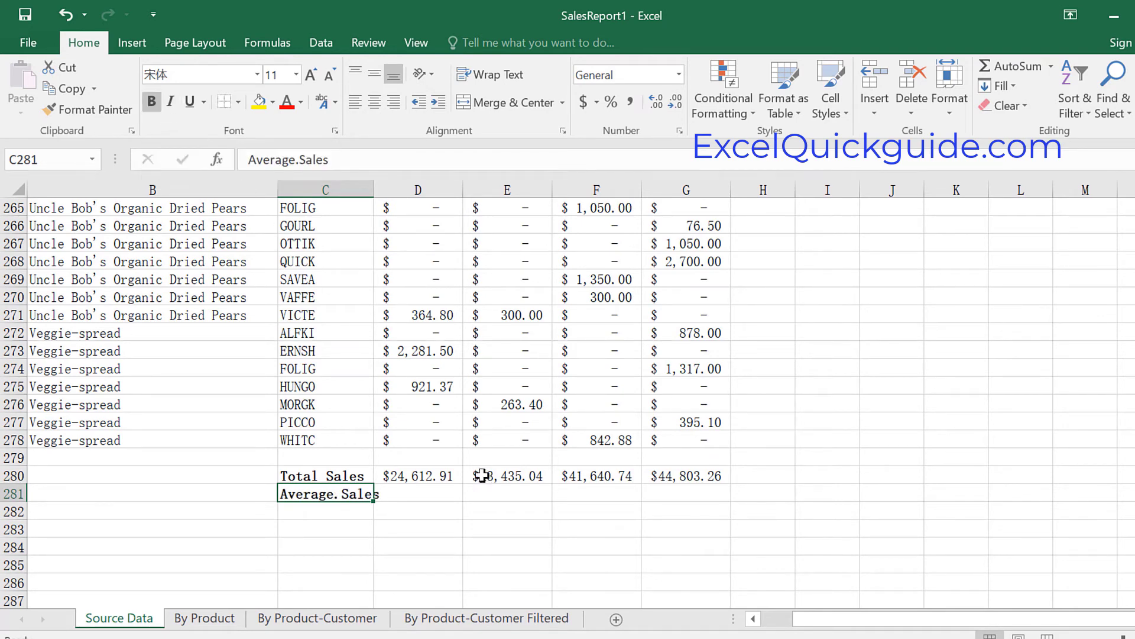
pyautogui.moveTo(375, 185); pyautogui.dragTo(386, 184)
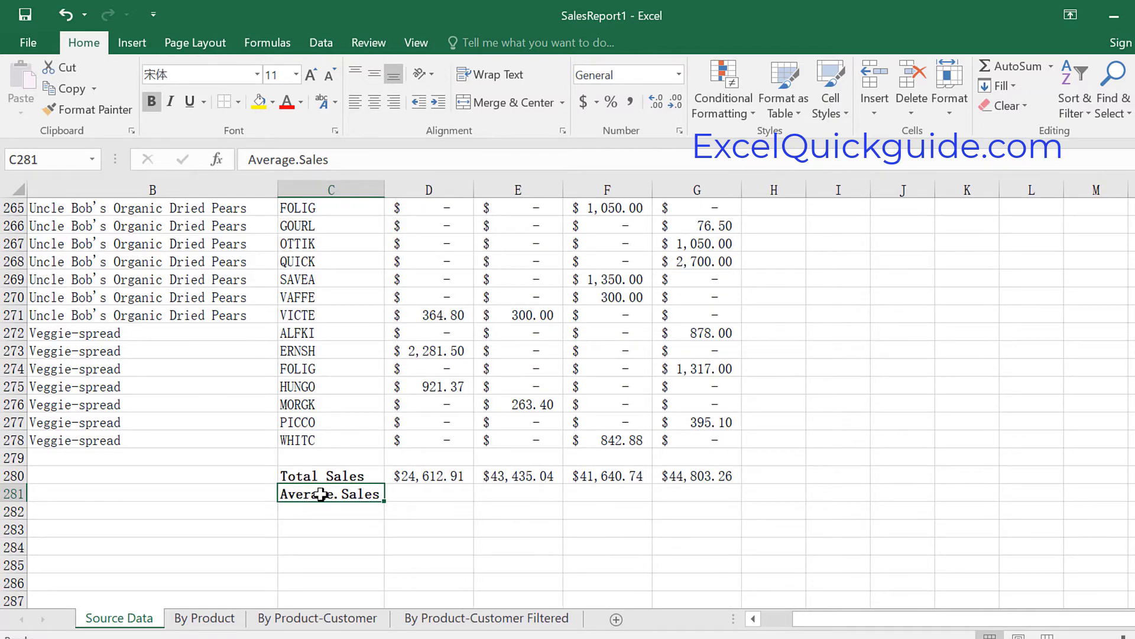
# Step: Start a formula with the AVERAGE function in D281 for the Qtr 1 sales
pyautogui.click(420, 501)
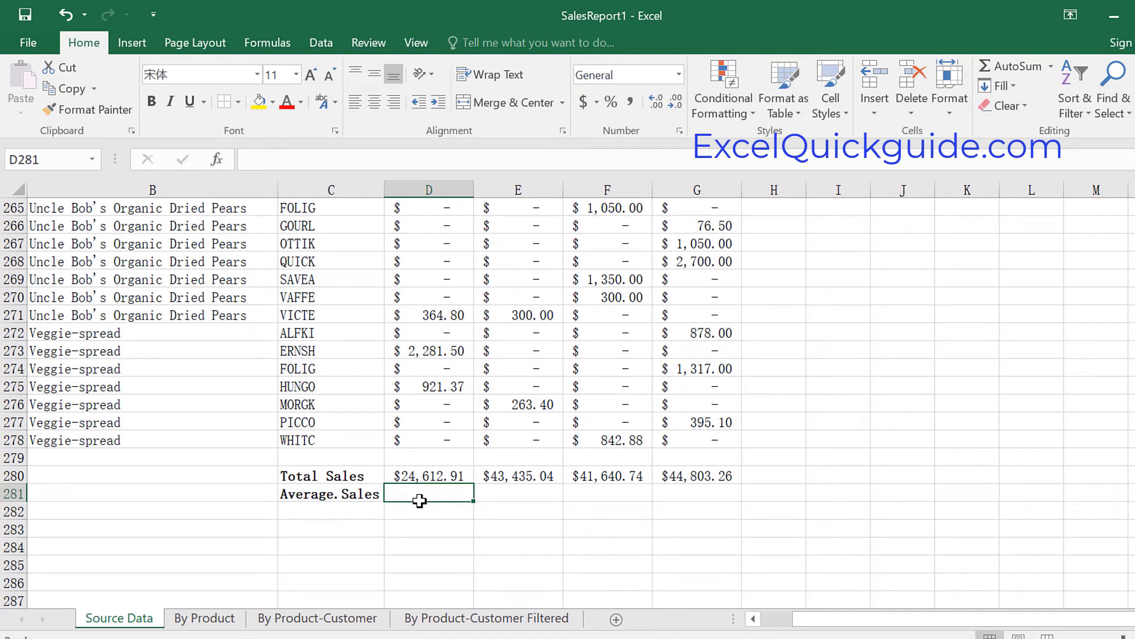
pyautogui.write('=a')
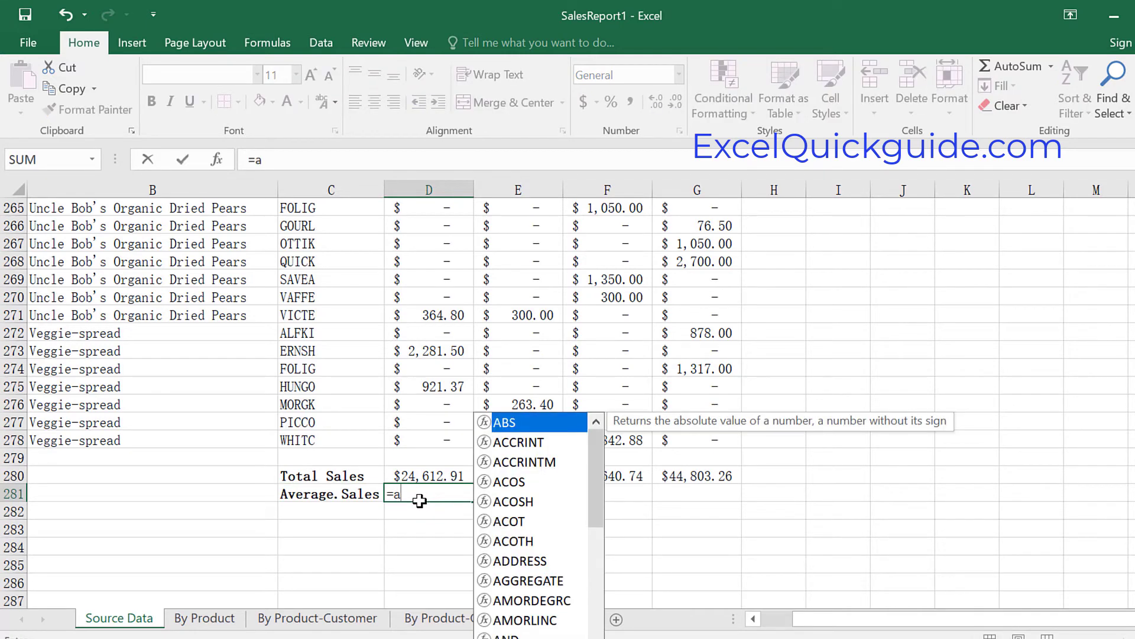
pyautogui.write('v')
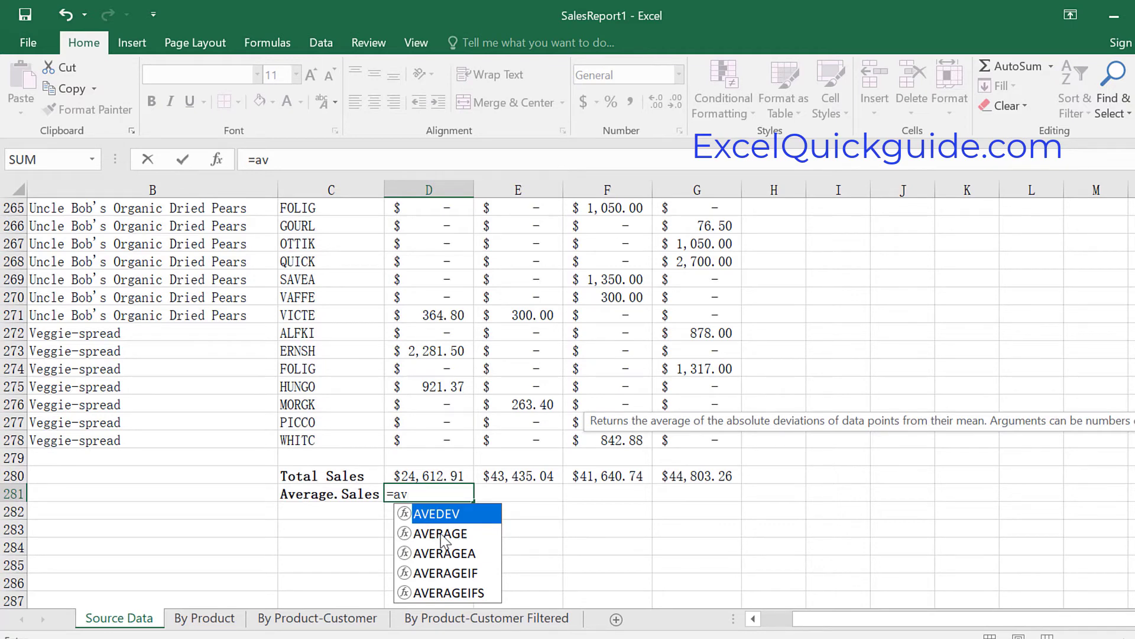
pyautogui.press('Down')
pyautogui.press('Down')
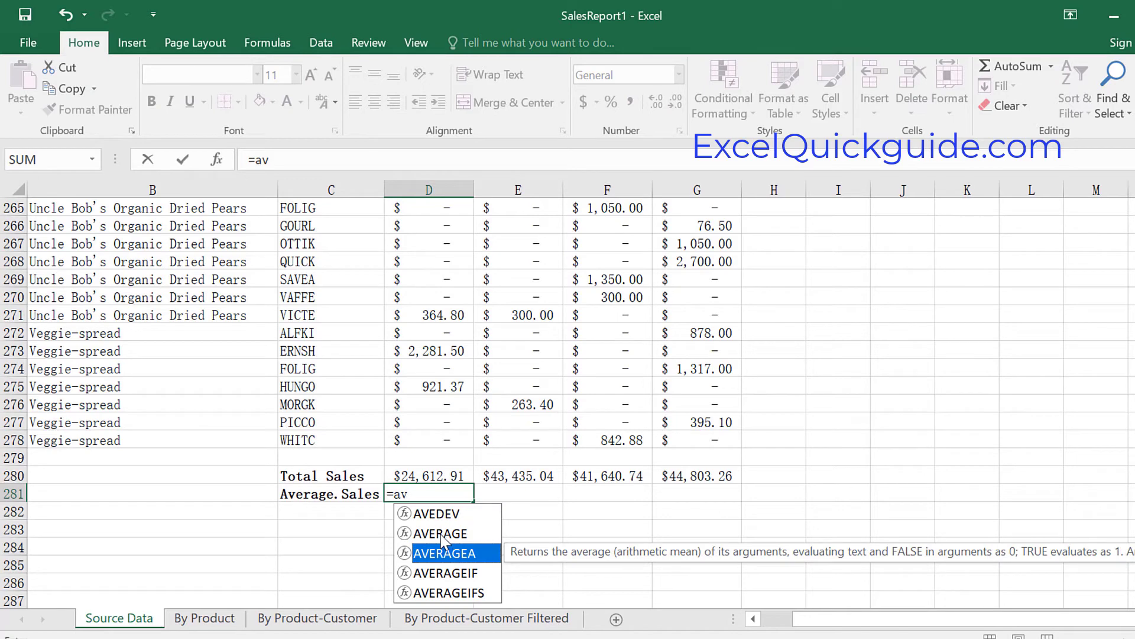
pyautogui.click(442, 534)
pyautogui.doubleClick(441, 534)
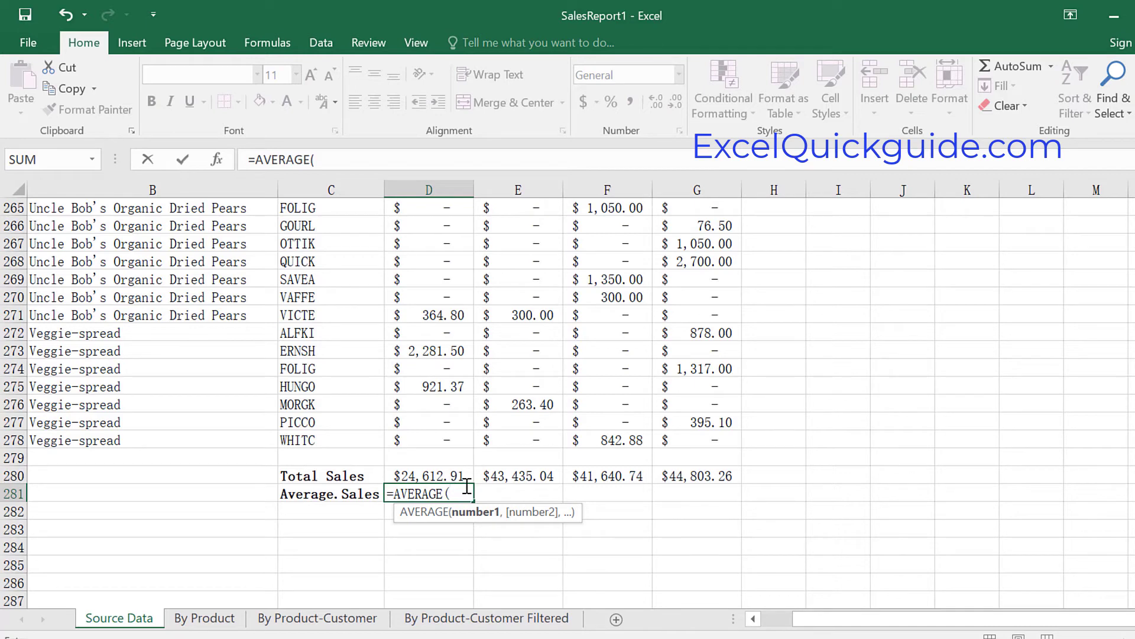
# Step: Complete the AVERAGE formula in D281 with the range D278:D2 and fill it across E281:G281 for the other quarters
pyautogui.write('D')
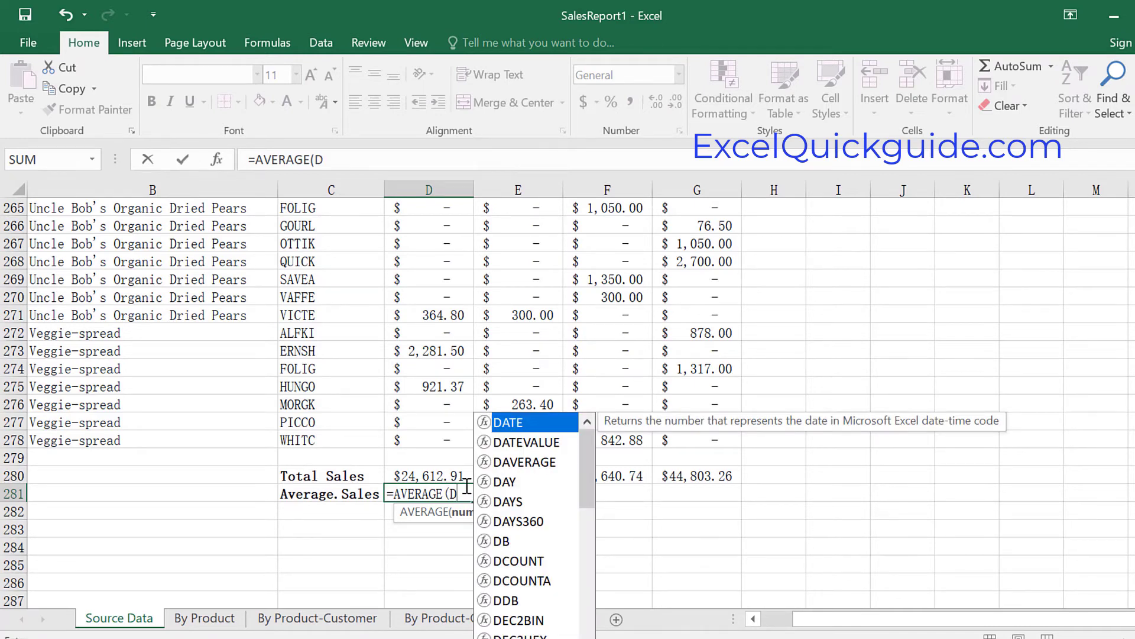
pyautogui.write('2')
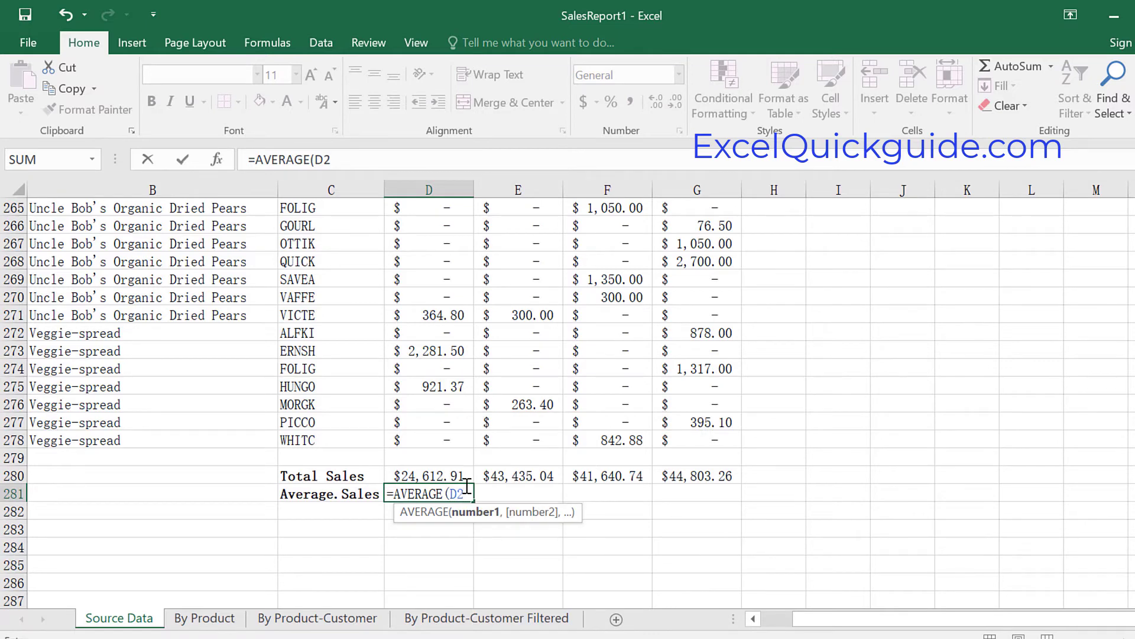
pyautogui.write('78:')
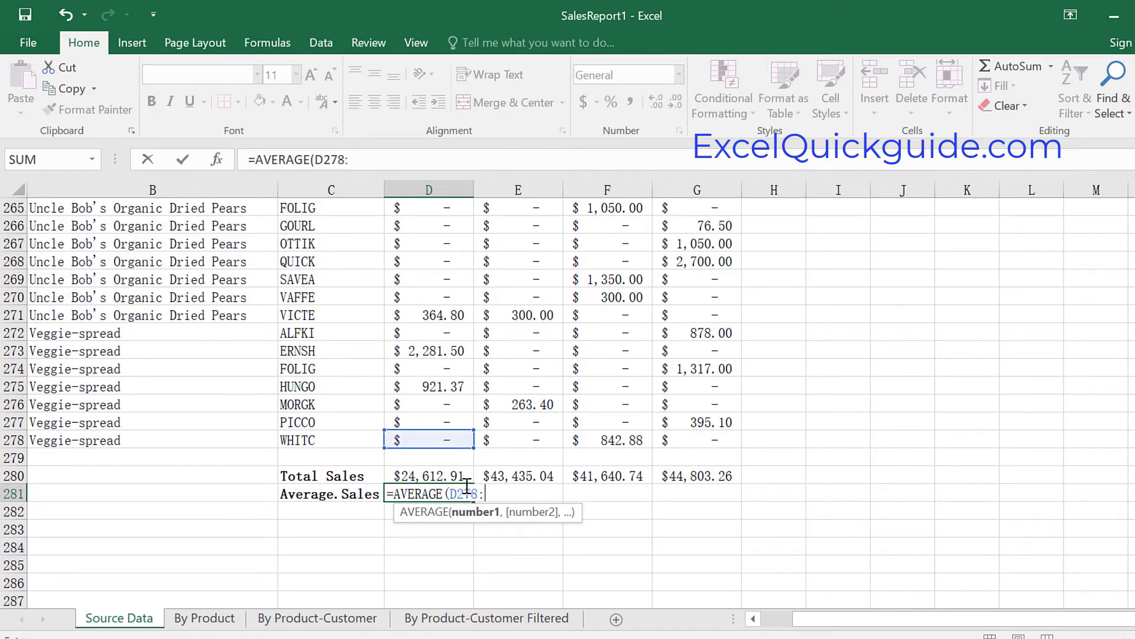
pyautogui.write('D2')
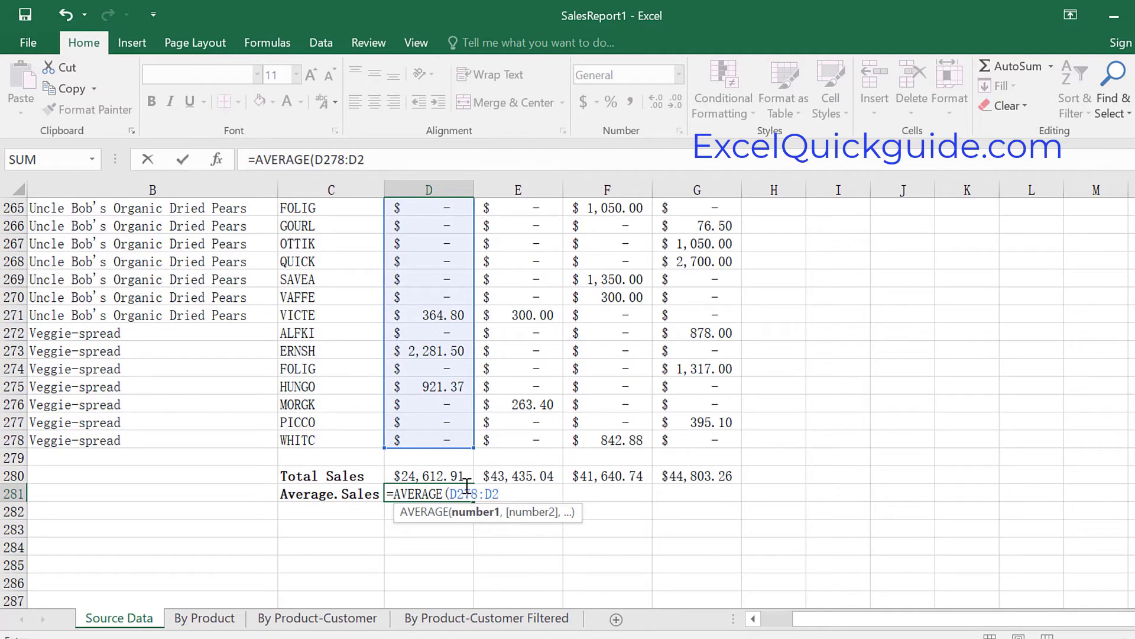
pyautogui.write(')')
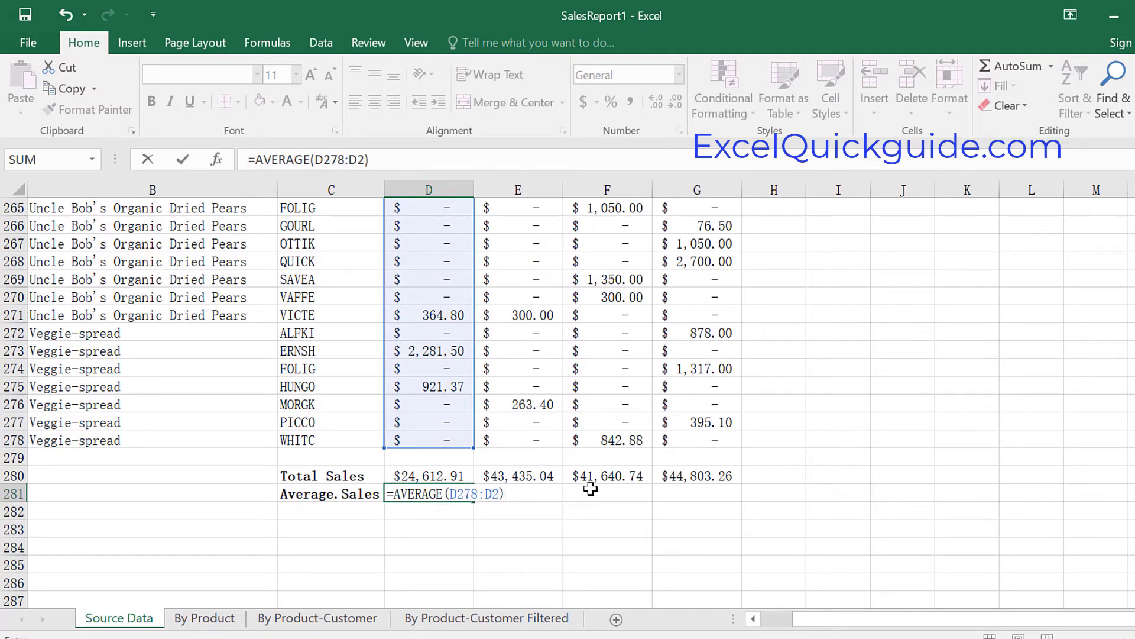
pyautogui.press('Return')
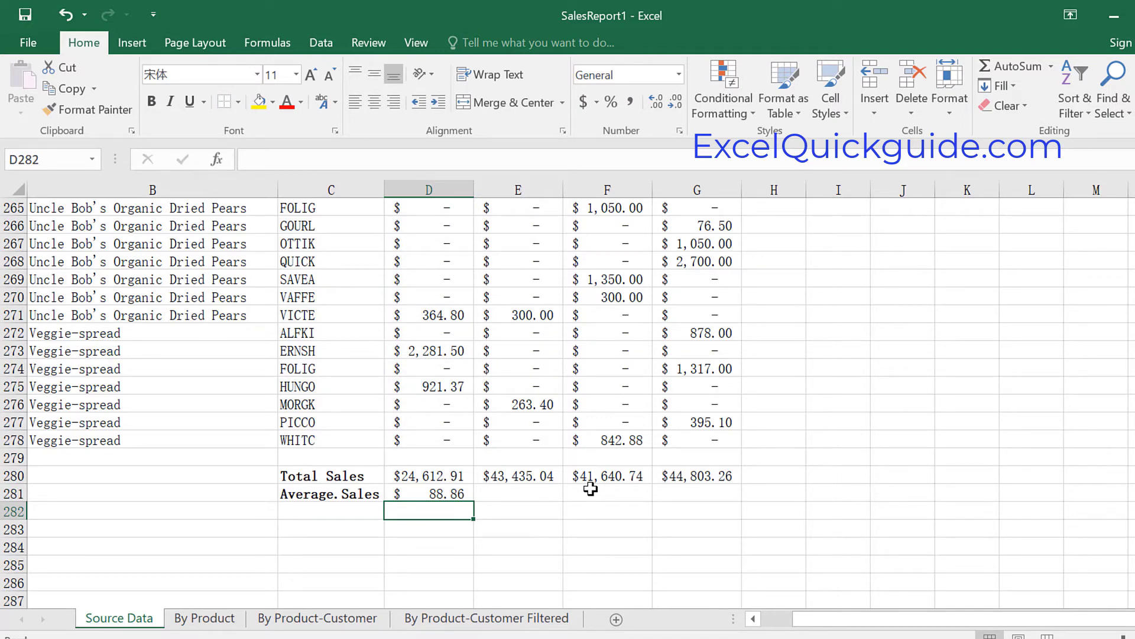
pyautogui.click(441, 496)
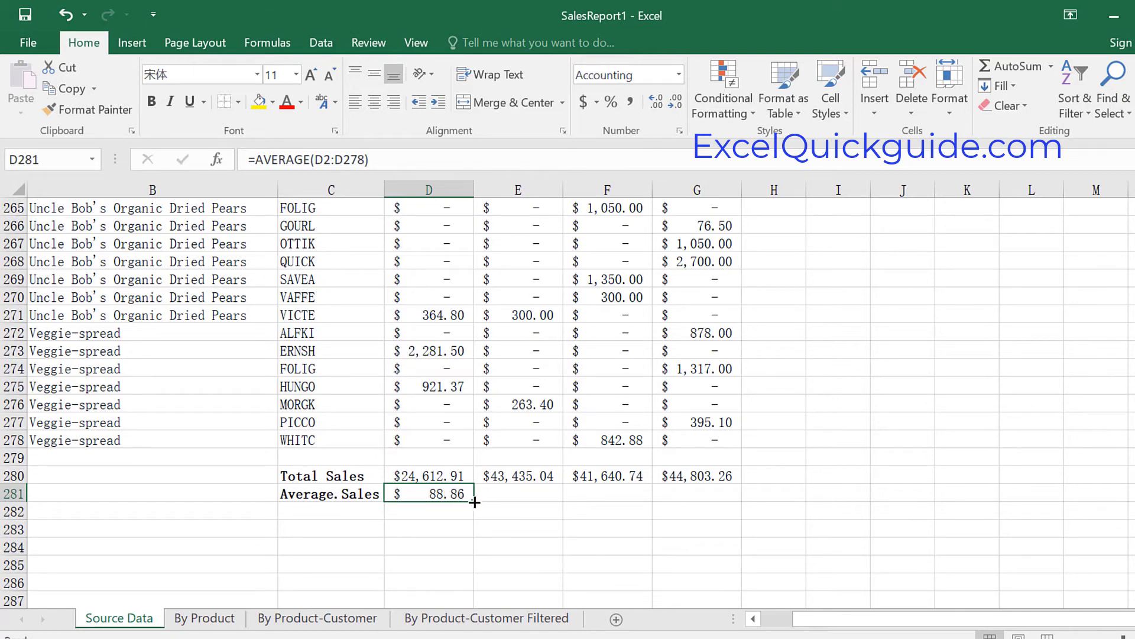
pyautogui.moveTo(474, 501); pyautogui.dragTo(728, 503)
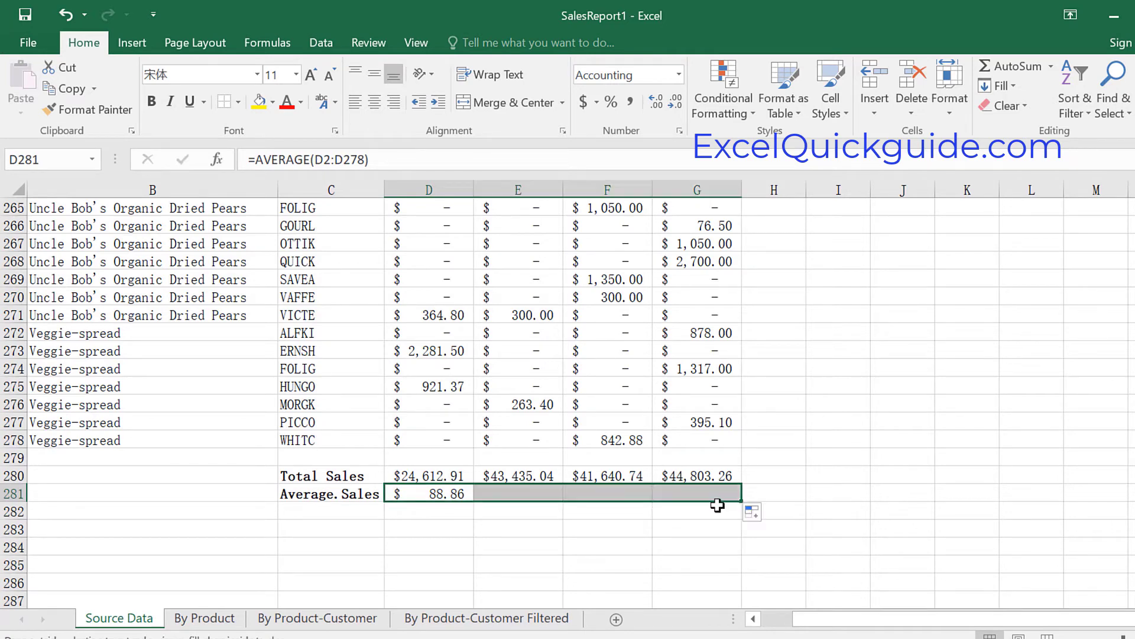
# Step: Enter the label Max.Sales in C282, directly below Average.Sales
pyautogui.click(301, 511)
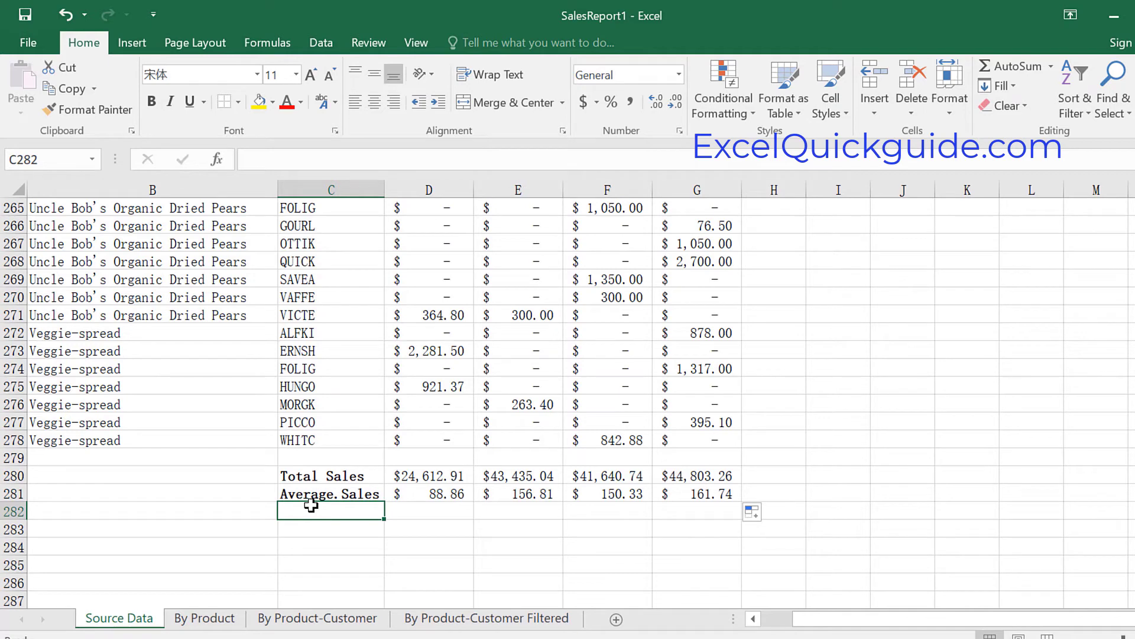
pyautogui.write('Max')
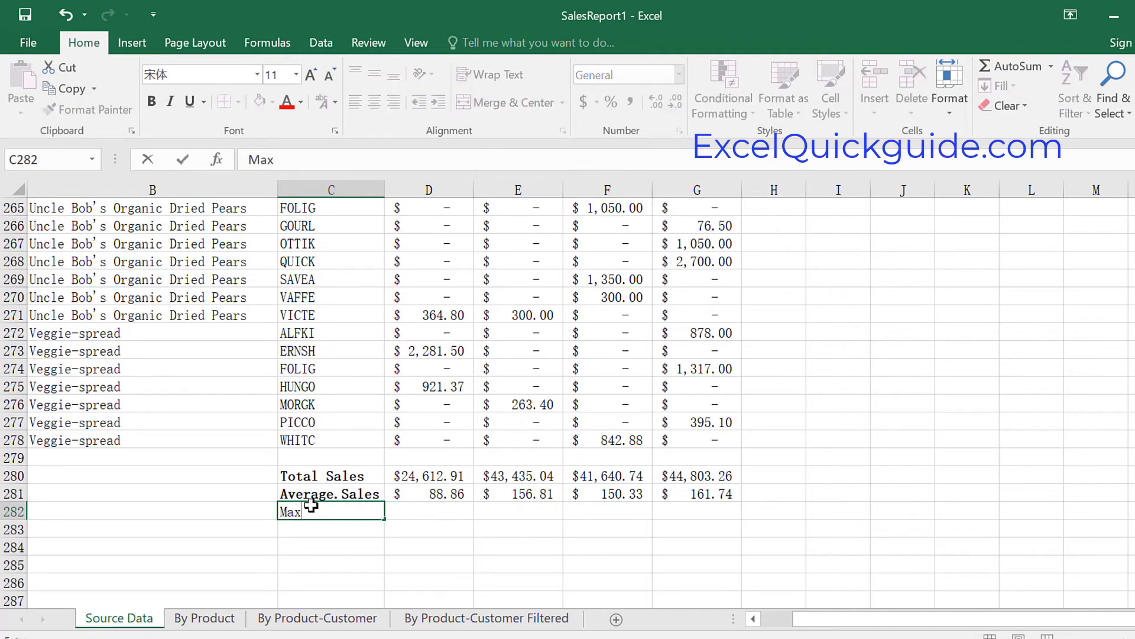
pyautogui.write('.Sales')
# Step: Find the highest Qtr 1 sale in D282 with the formula =MAX(D278:D2) and reselect the cell
pyautogui.click(433, 511)
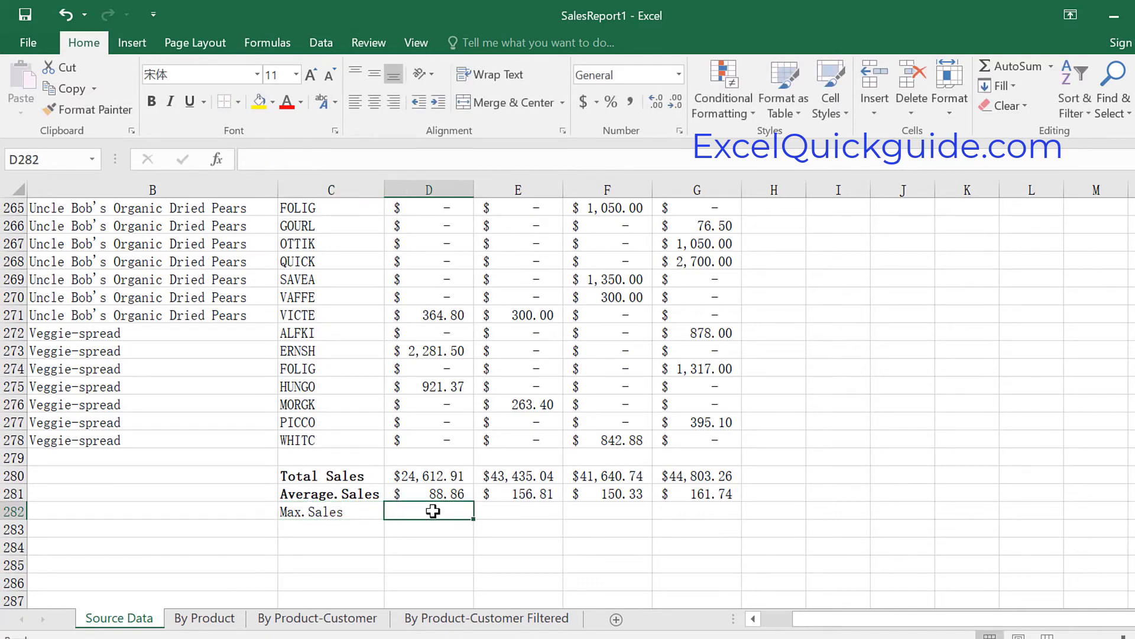
pyautogui.write('=')
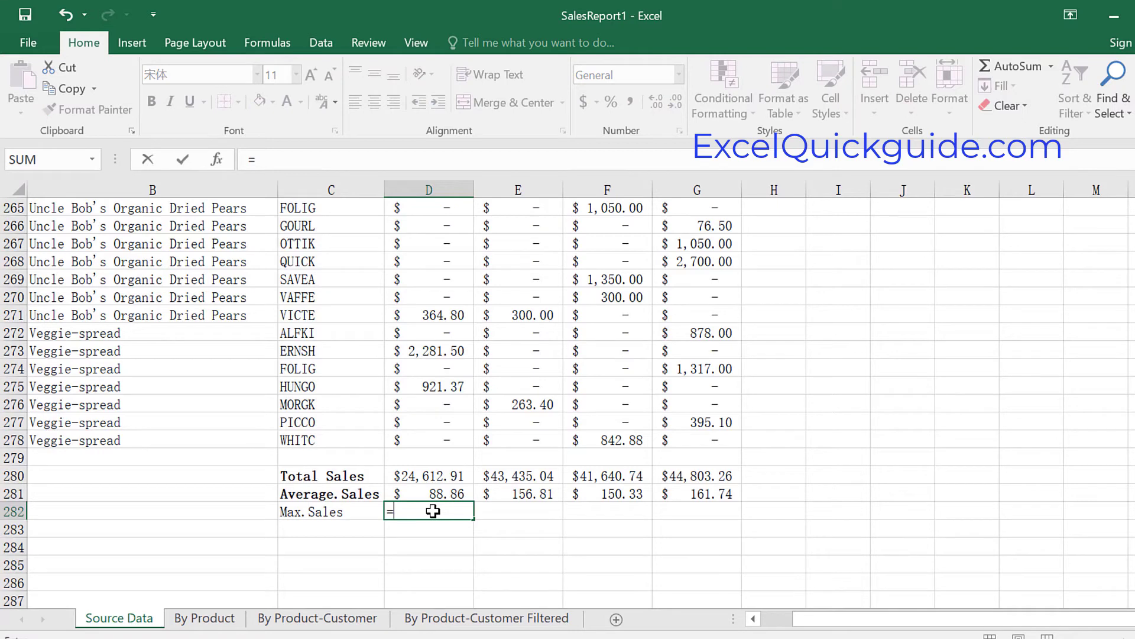
pyautogui.write('ma')
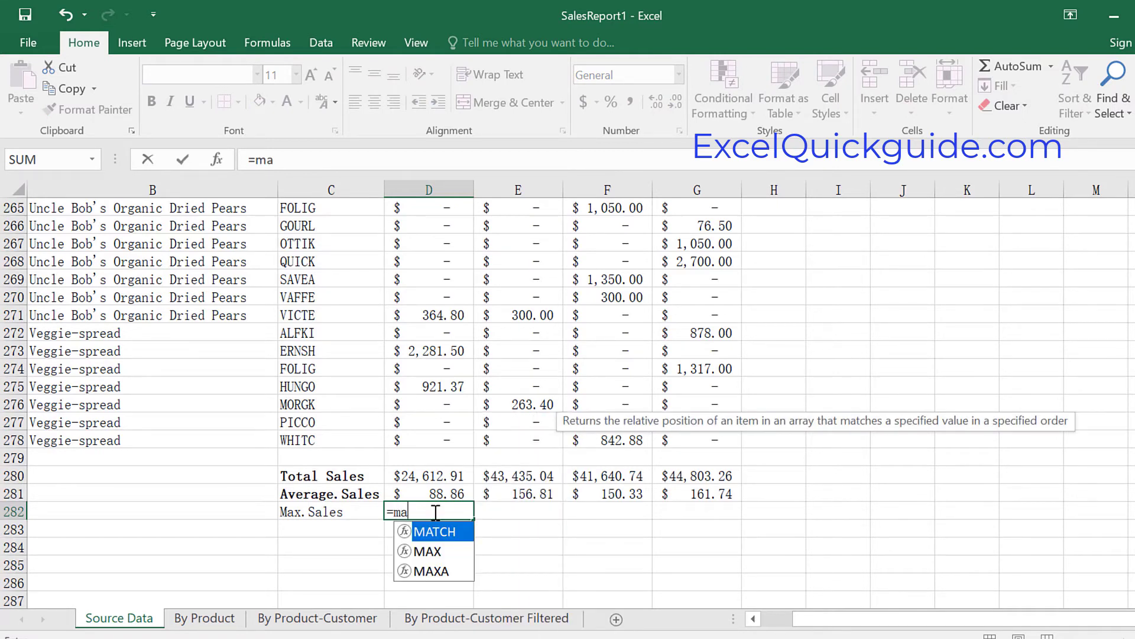
pyautogui.click(431, 553)
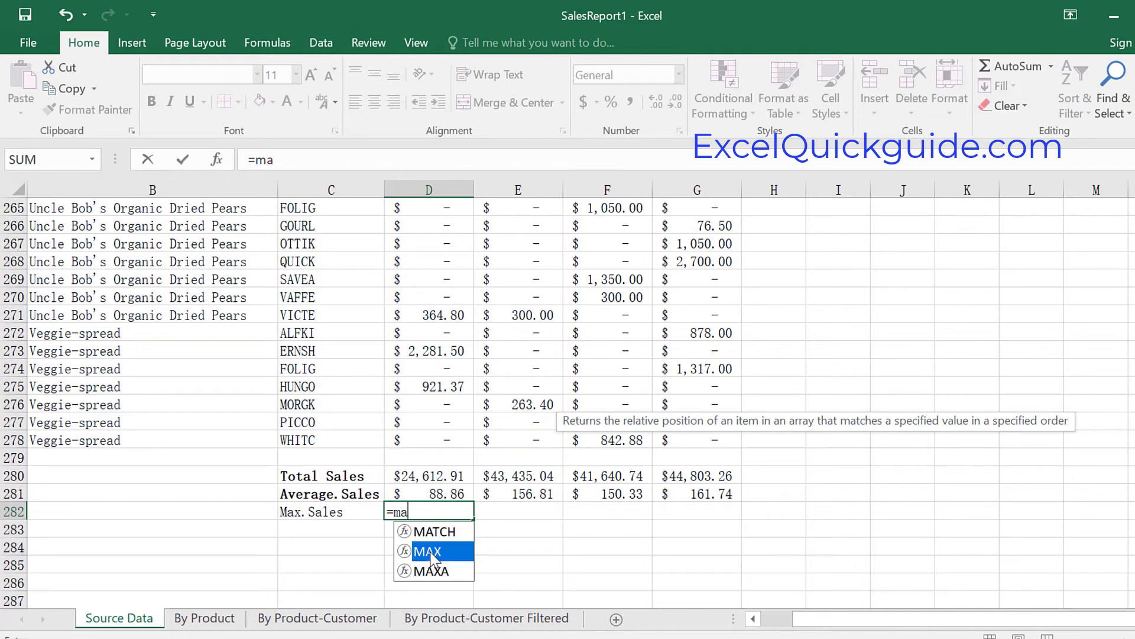
pyautogui.doubleClick(432, 553)
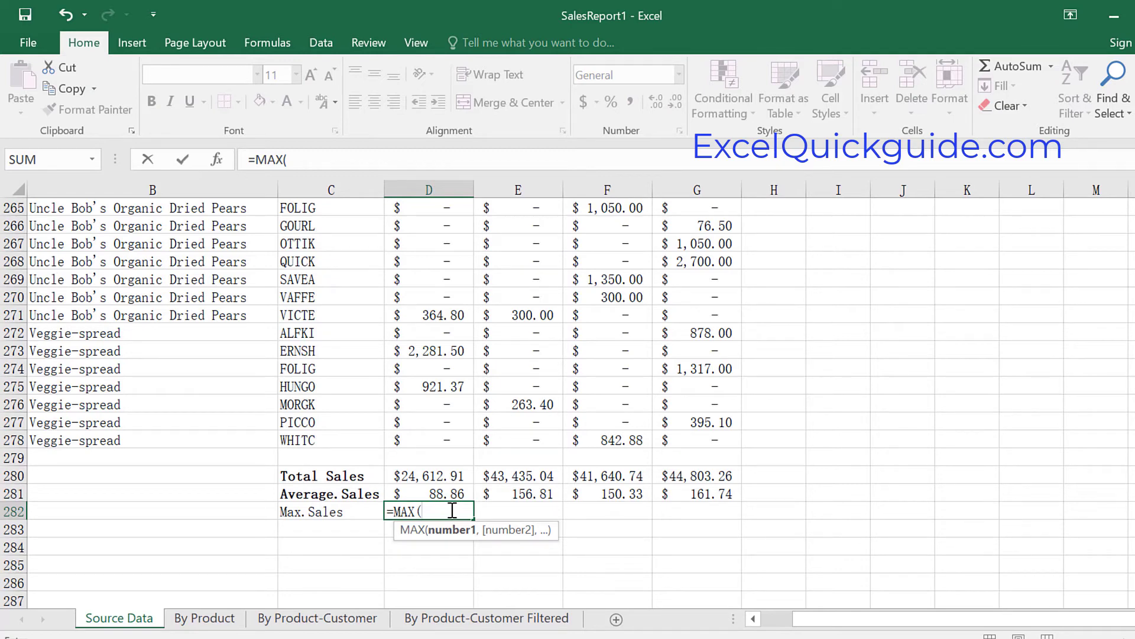
pyautogui.write('D278')
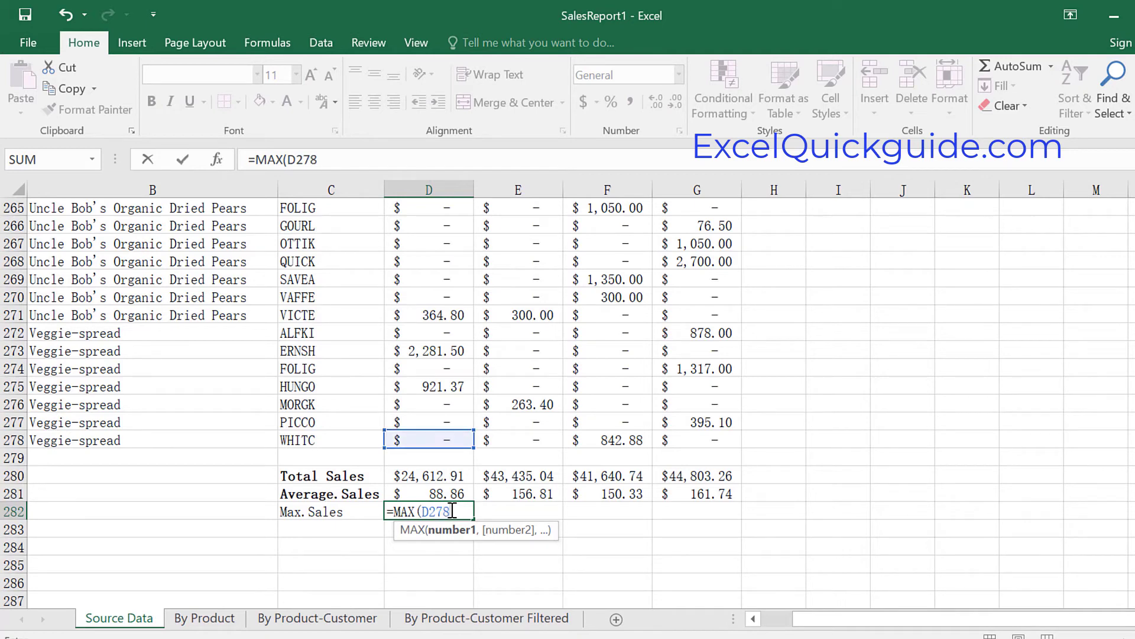
pyautogui.write(':D')
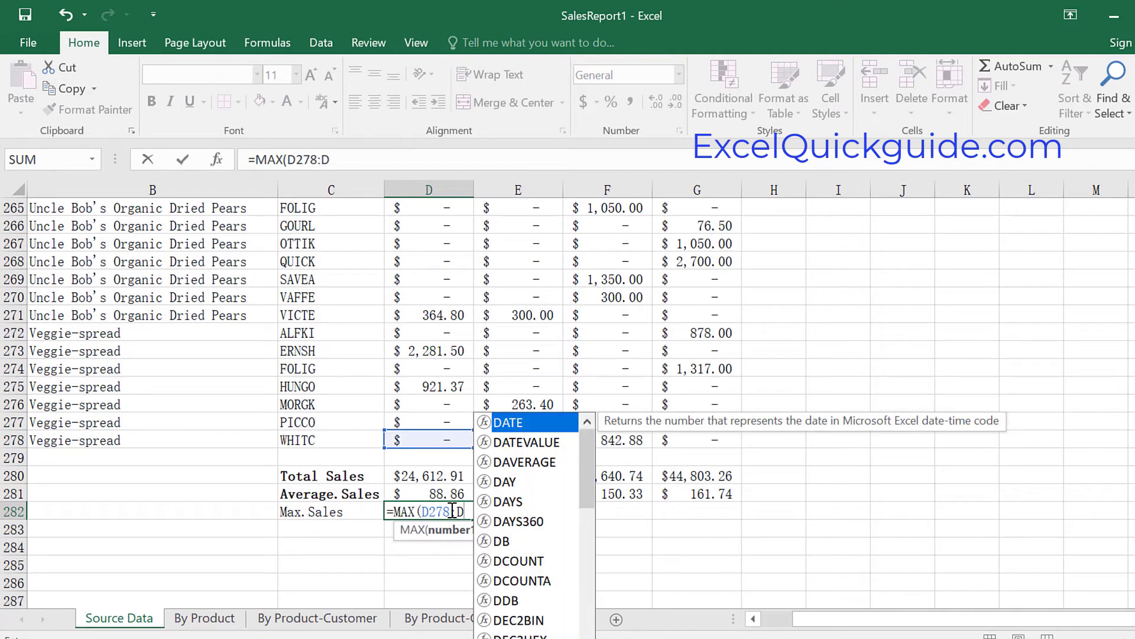
pyautogui.write('2)')
pyautogui.press('Return')
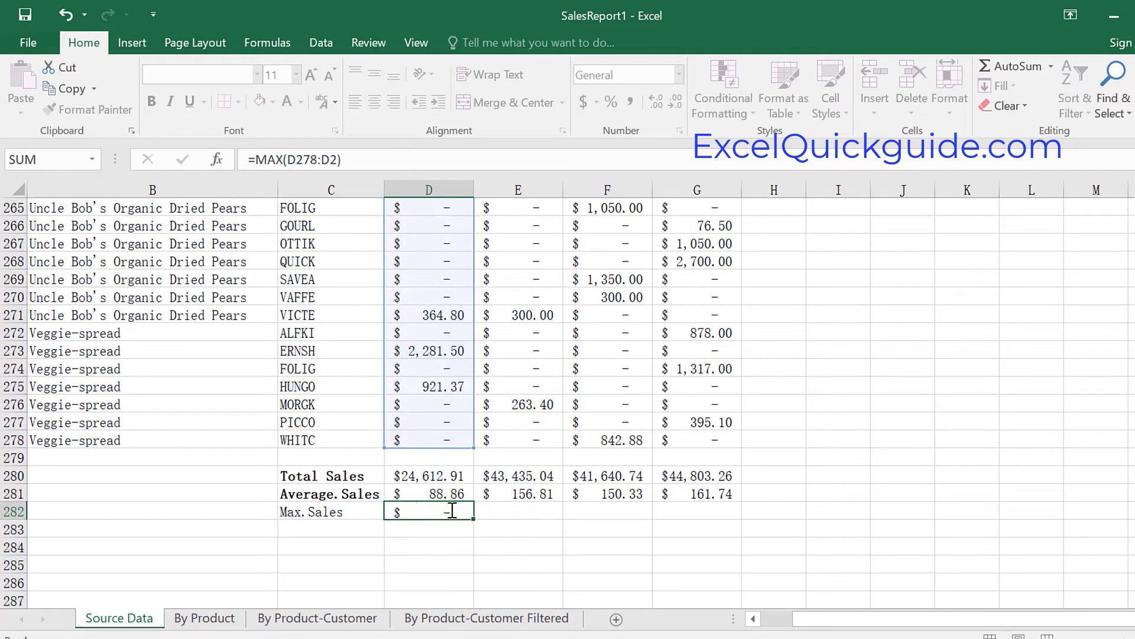
pyautogui.click(452, 510)
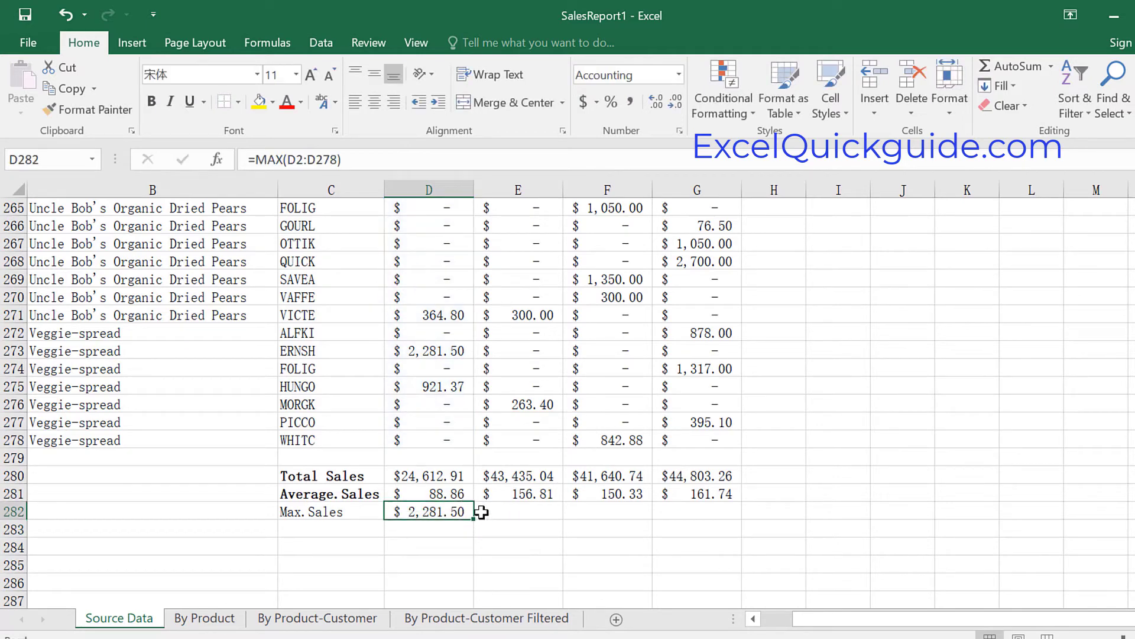
# Step: Check the Qtr 1 maximum against D273 and fill the MAX formula from D282 across E282:G282
pyautogui.click(449, 352)
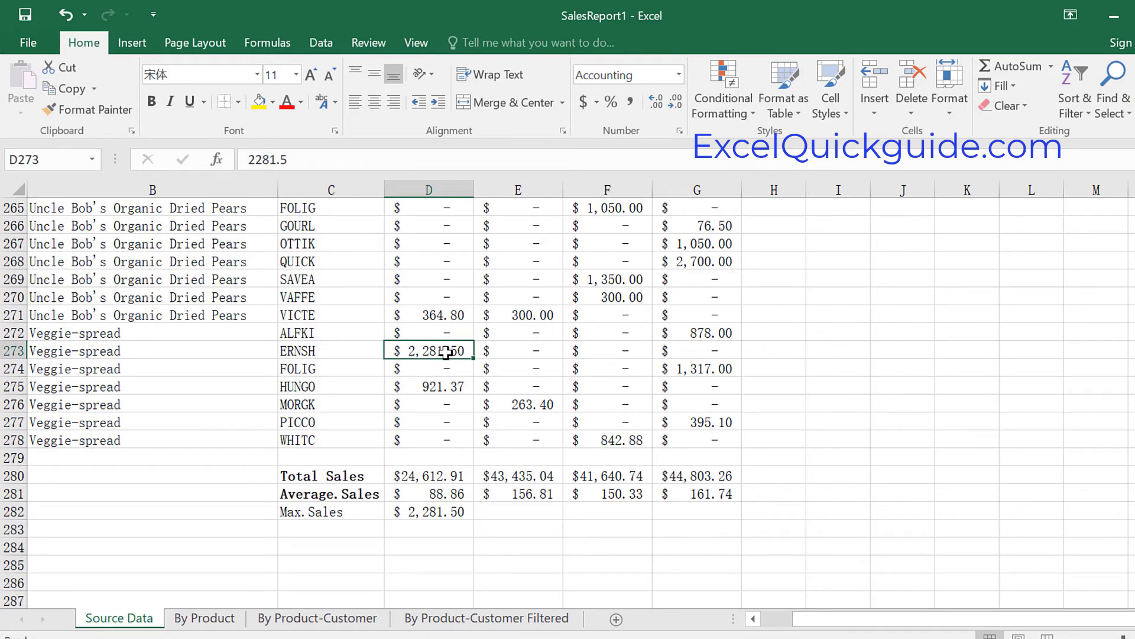
pyautogui.scroll(6, 451, 352)
pyautogui.scroll(-6, 450, 349)
pyautogui.click(444, 507)
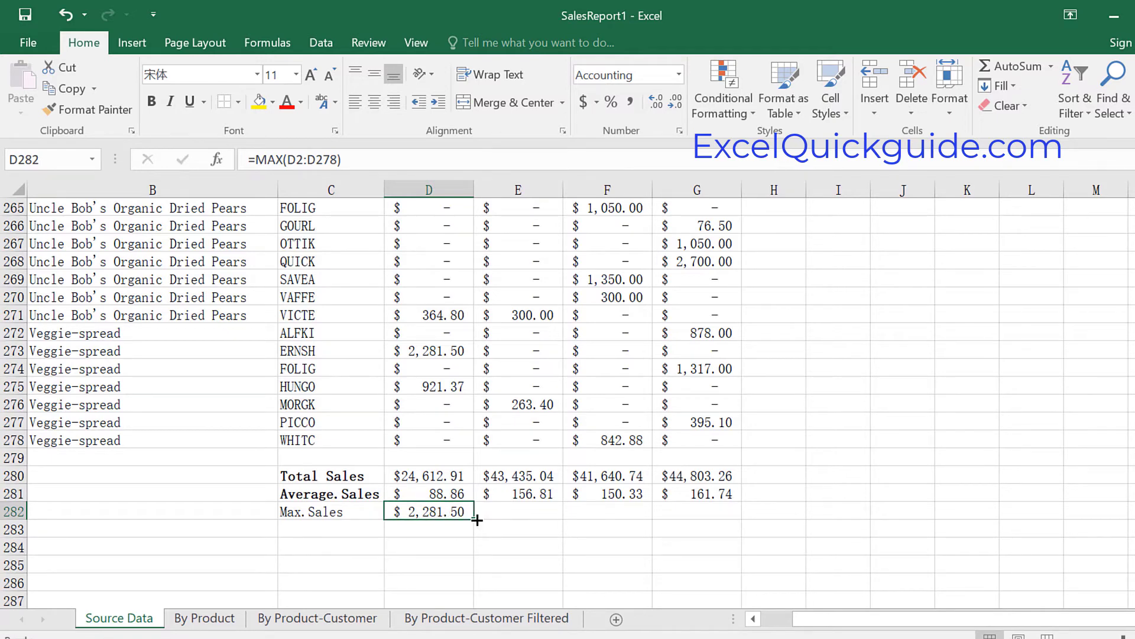
pyautogui.moveTo(474, 520); pyautogui.dragTo(731, 527)
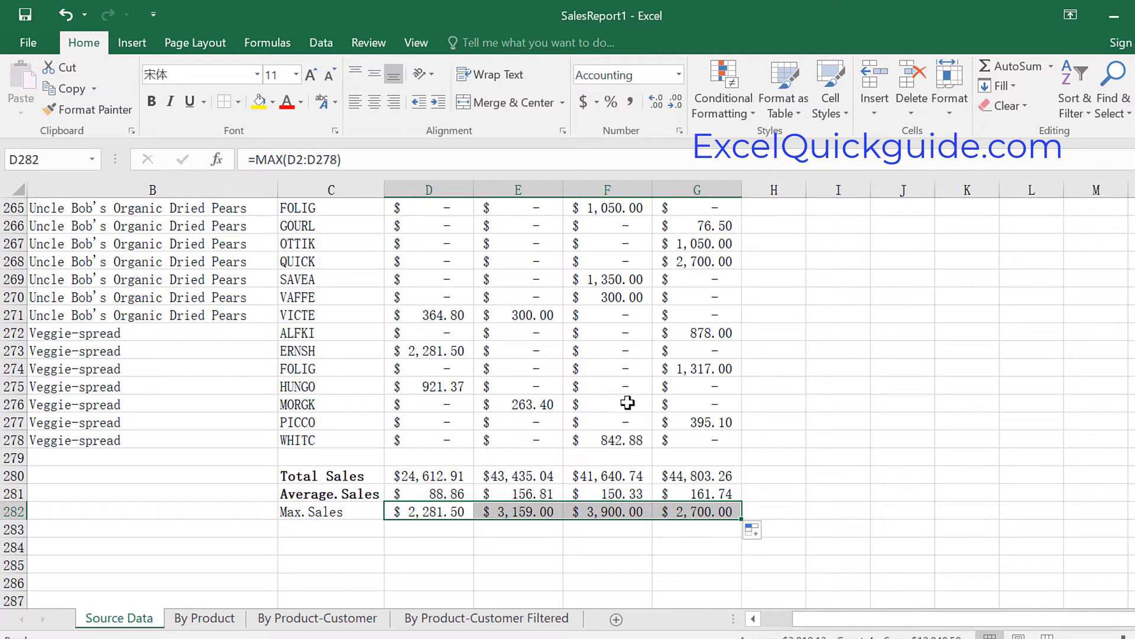
# Step: Enter the label Min.Sales in C283, directly below Max.Sales
pyautogui.click(307, 530)
pyautogui.write('Min')
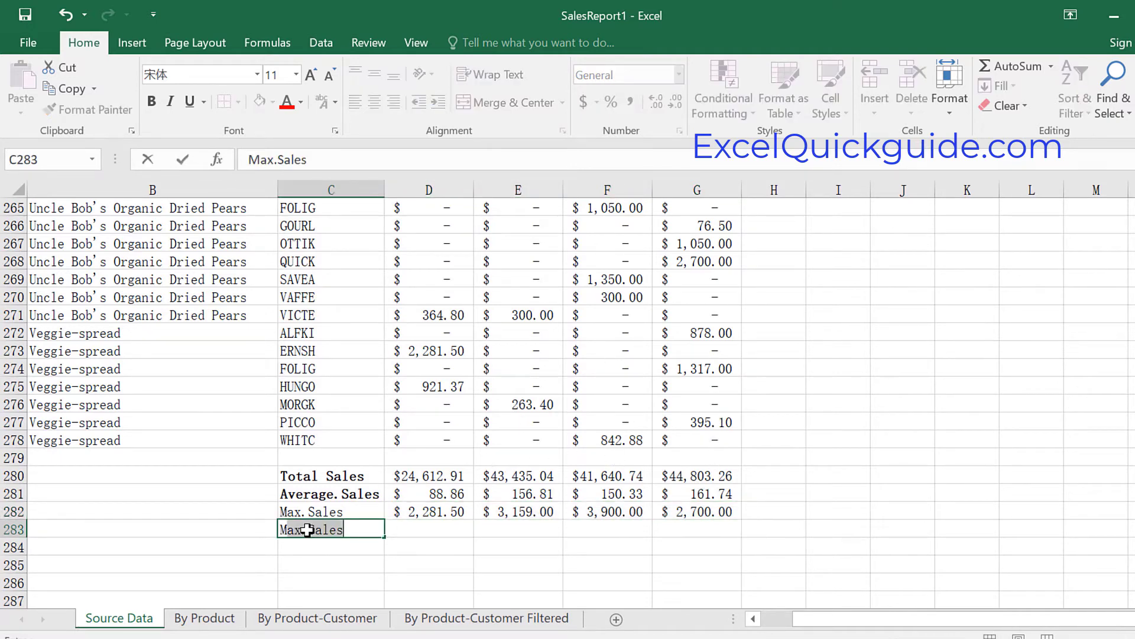
pyautogui.write('.Sales')
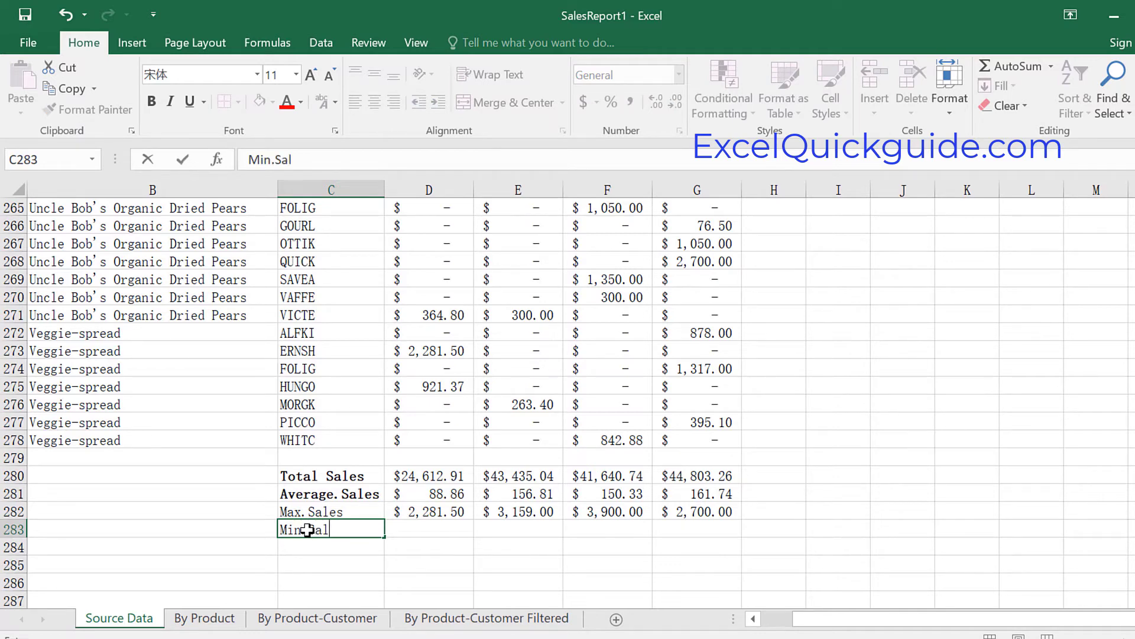
# Step: Find the lowest Qtr 1 sale in D283 with the formula =MIN(D278:D2)
pyautogui.click(416, 526)
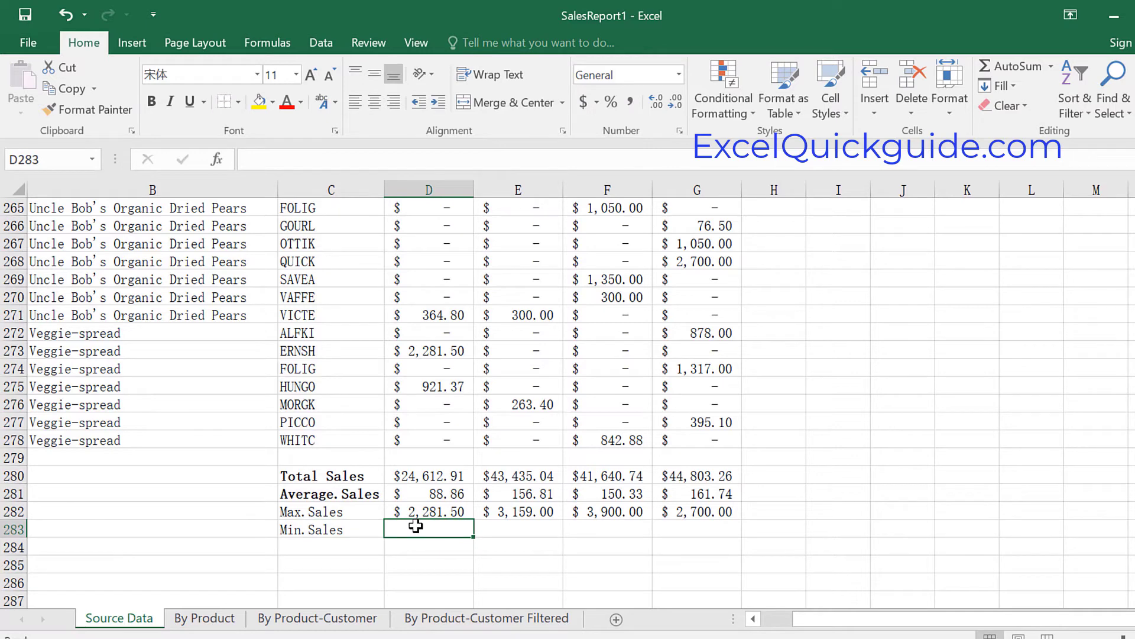
pyautogui.write('=')
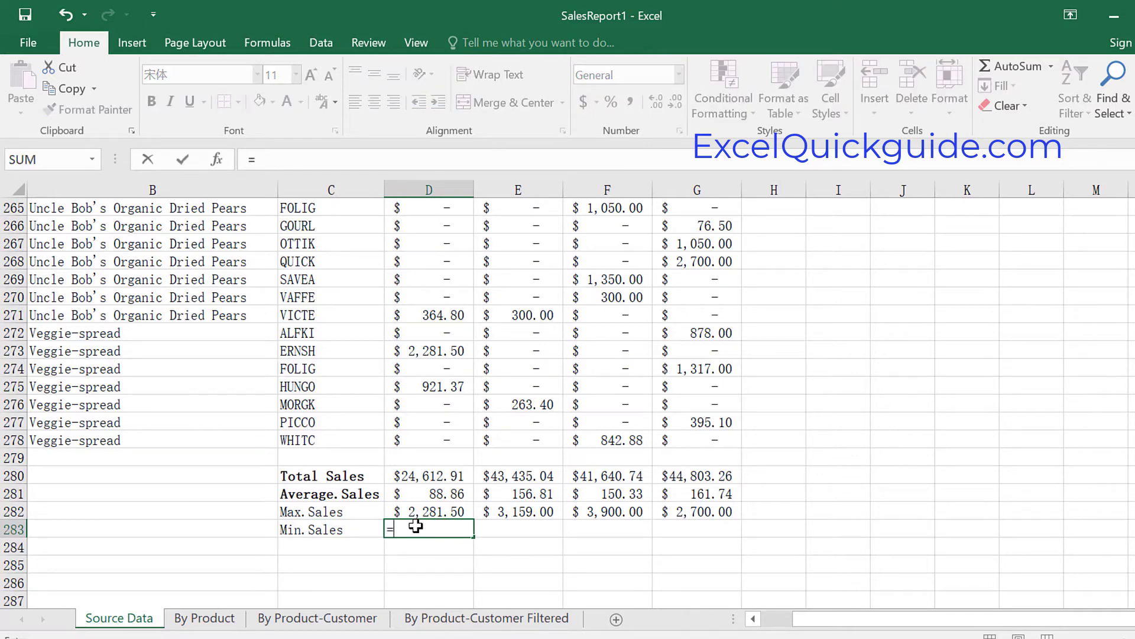
pyautogui.write('min')
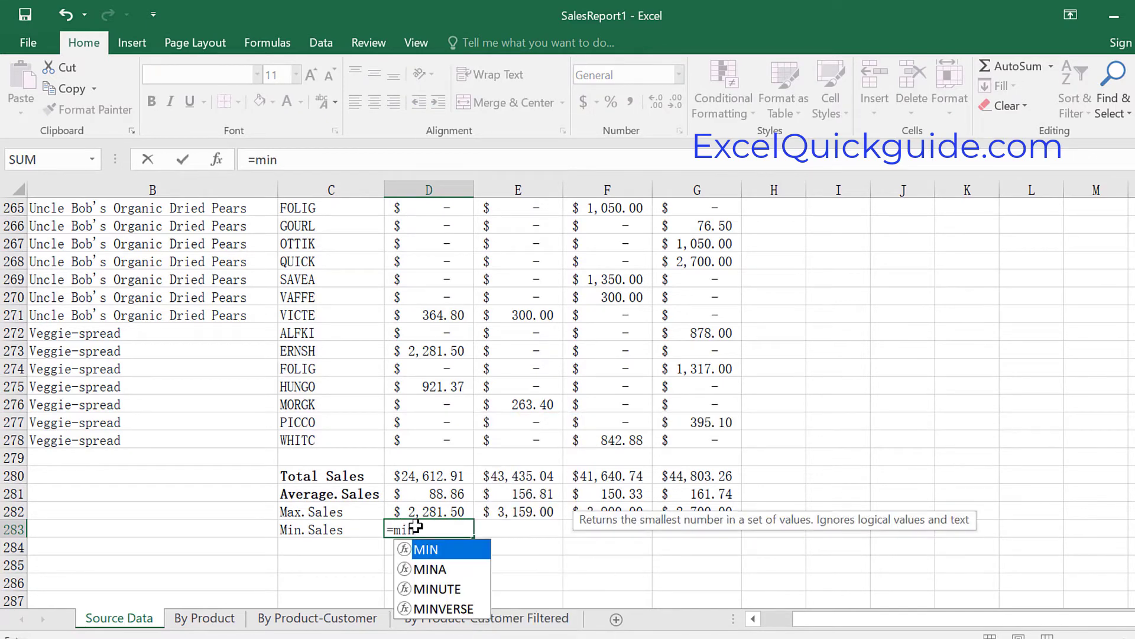
pyautogui.doubleClick(436, 549)
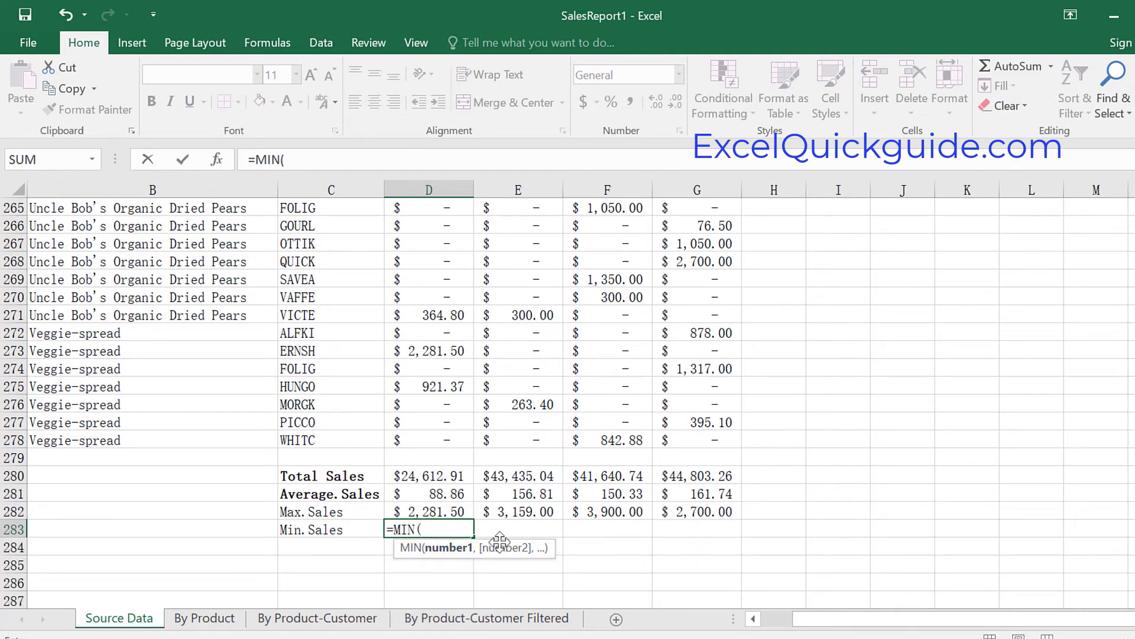
pyautogui.write('D')
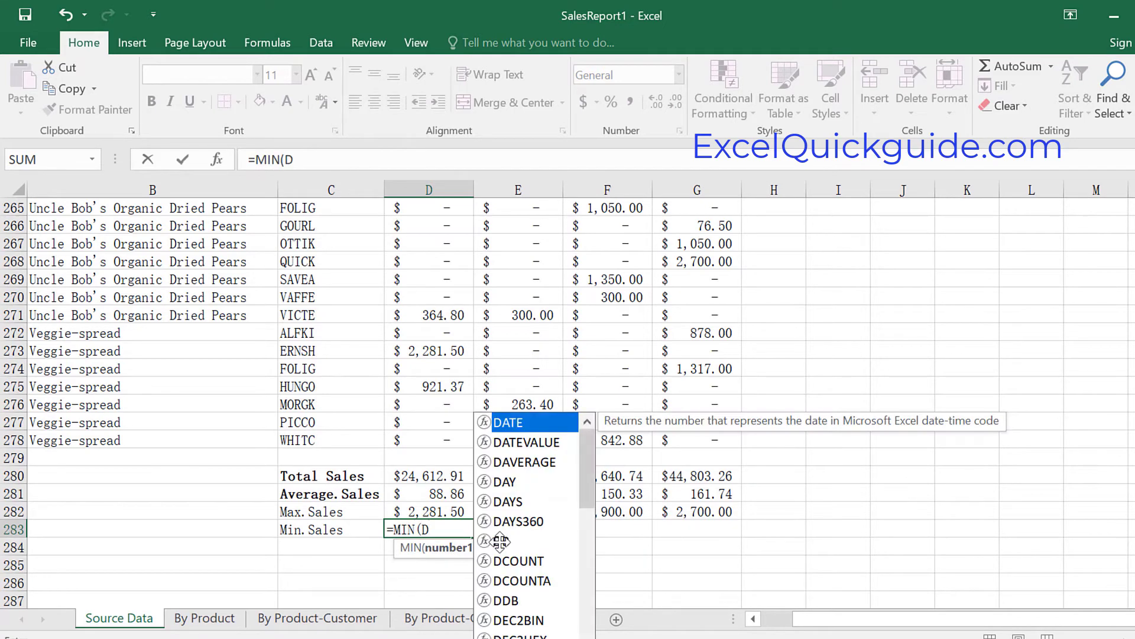
pyautogui.write('278')
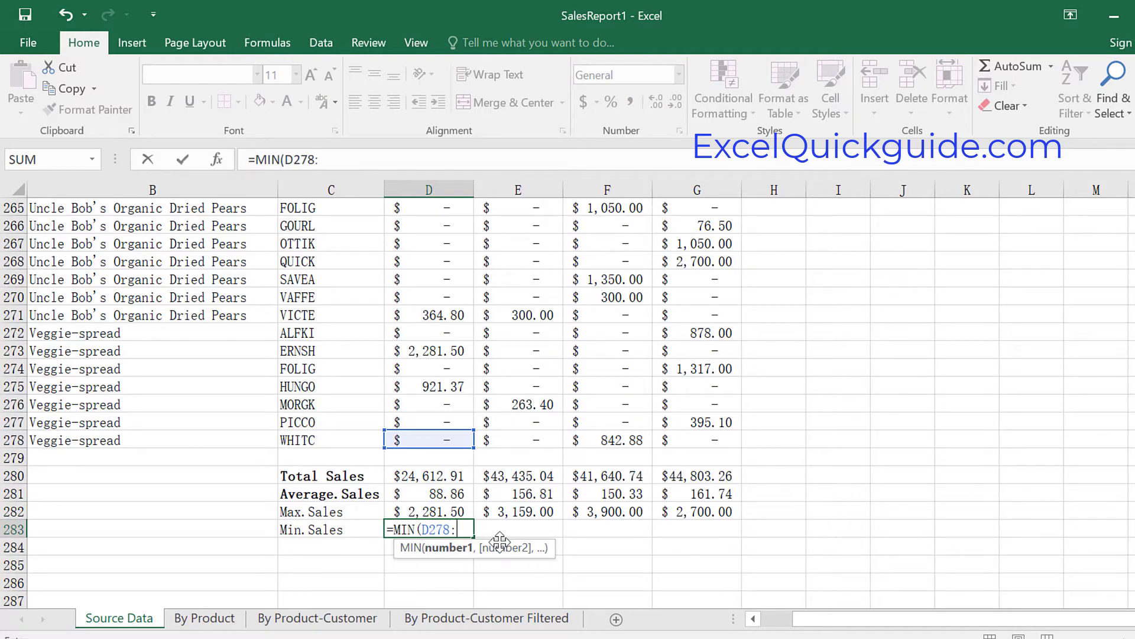
pyautogui.write(':D2)')
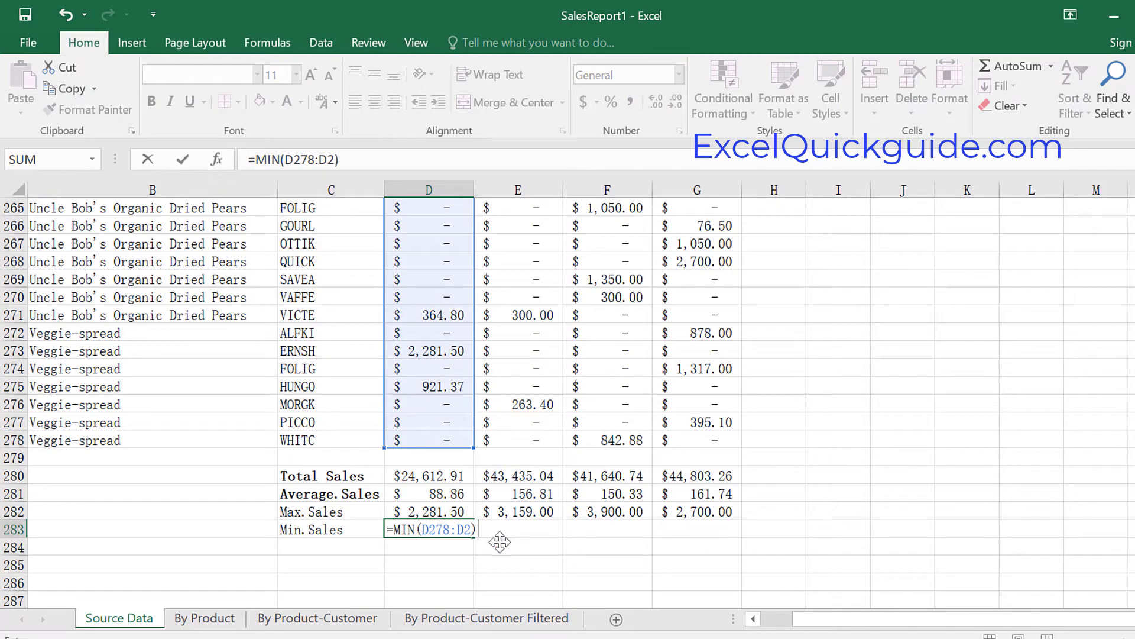
pyautogui.press('Return')
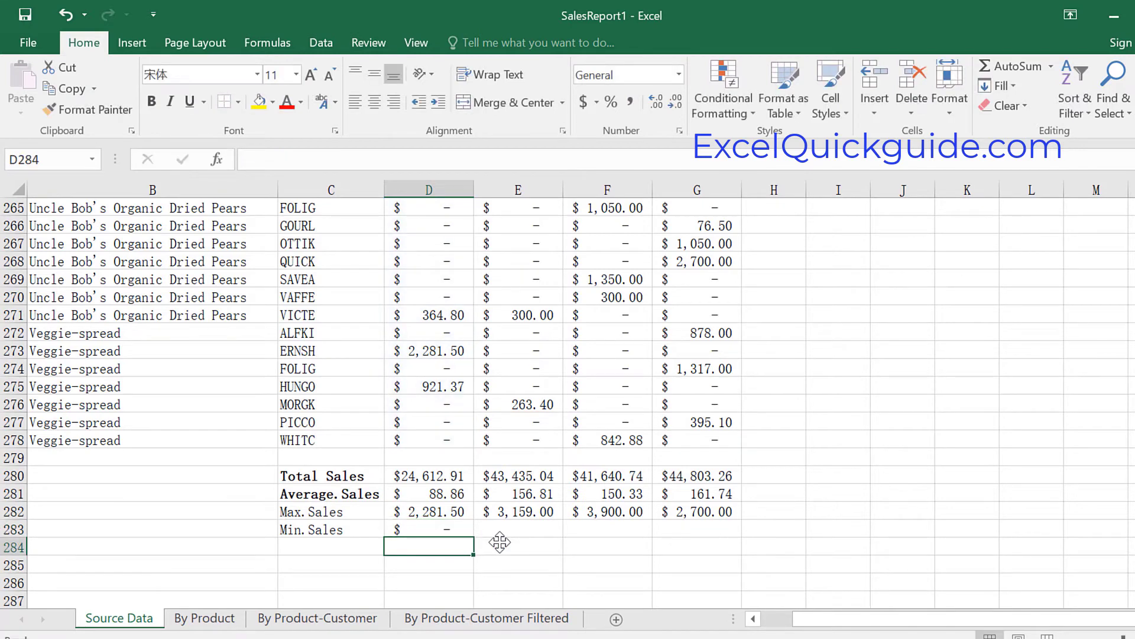
# Step: Fill the MIN formula from D283 across E283:G283 and check the Qtr 1 entries in D276:D278
pyautogui.click(447, 533)
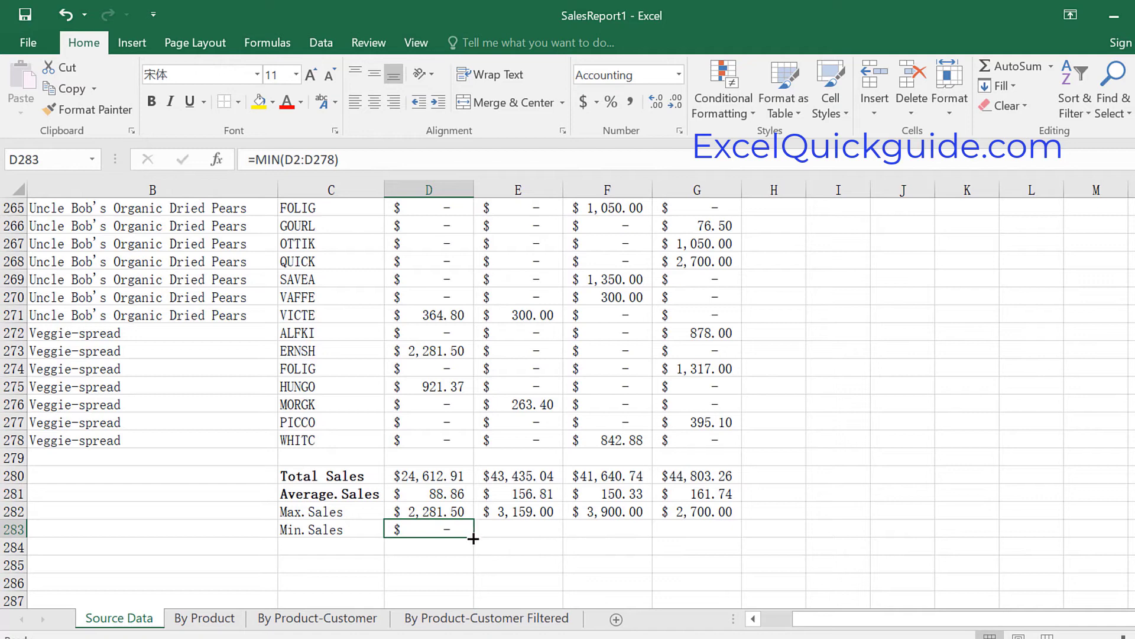
pyautogui.moveTo(473, 538); pyautogui.dragTo(720, 541)
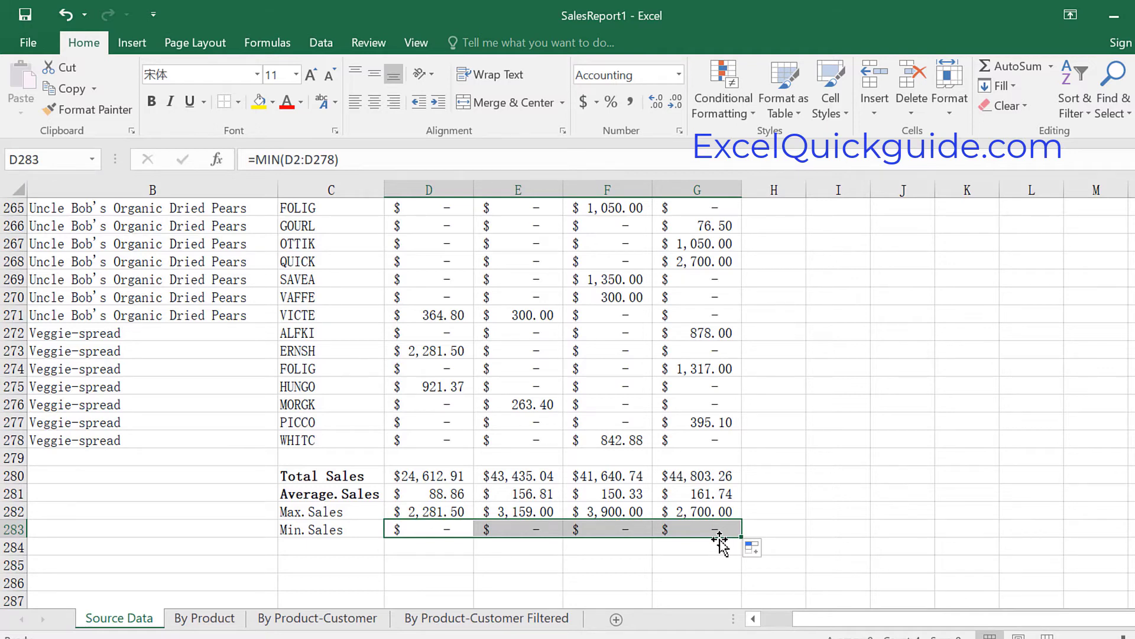
pyautogui.click(456, 438)
pyautogui.click(456, 421)
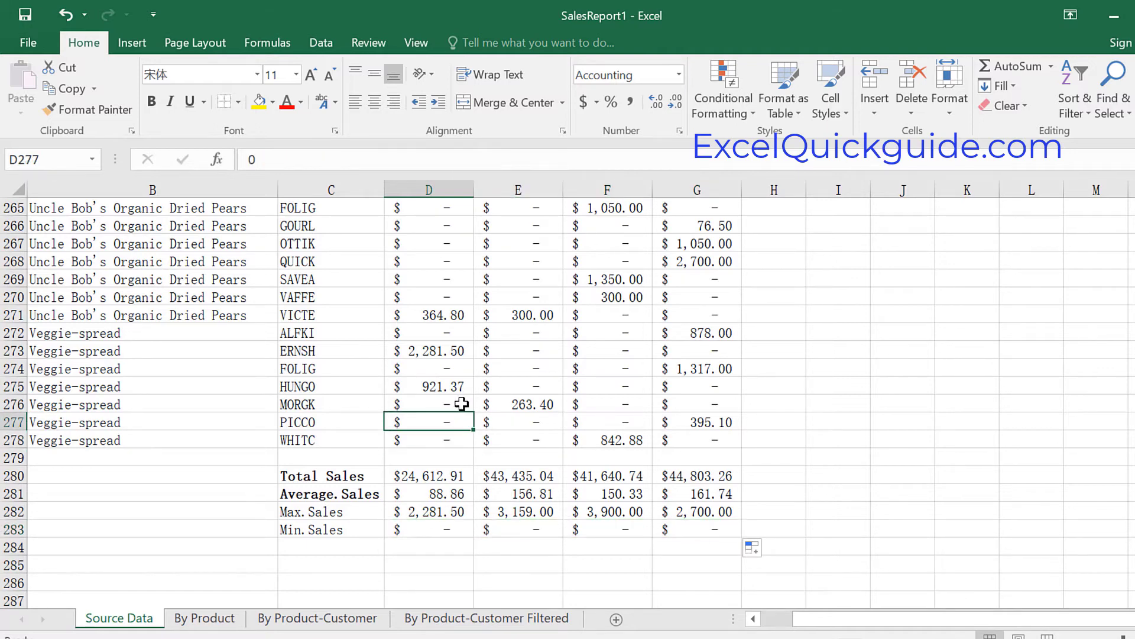
pyautogui.click(461, 404)
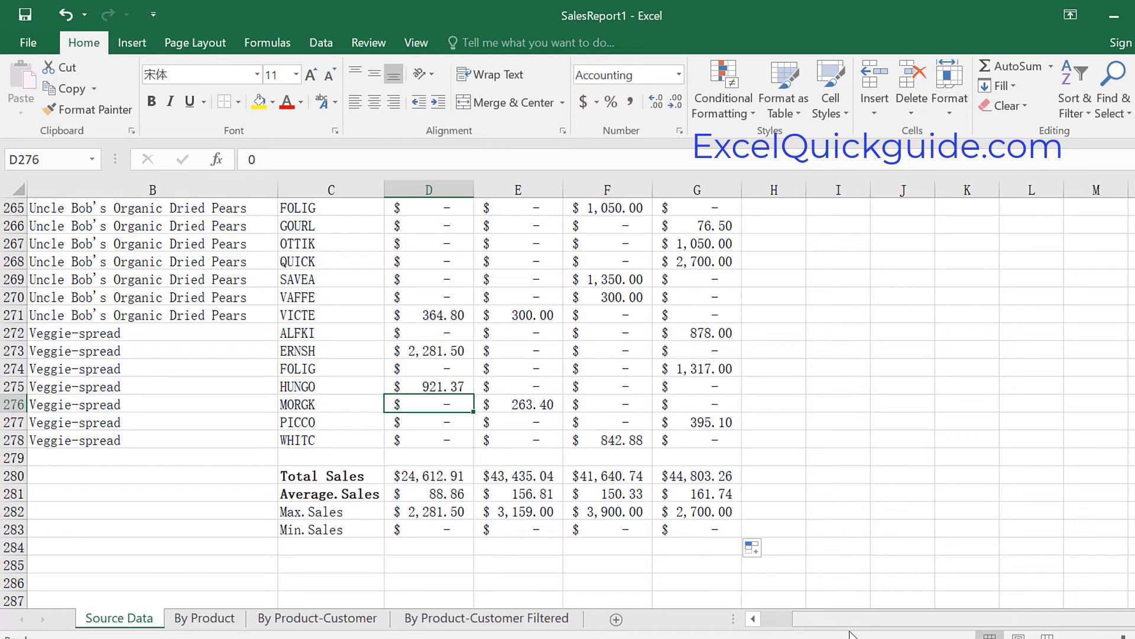
# Step: Apply All Borders to the sales records in the range A2:H278
pyautogui.moveTo(847, 629); pyautogui.dragTo(776, 628)
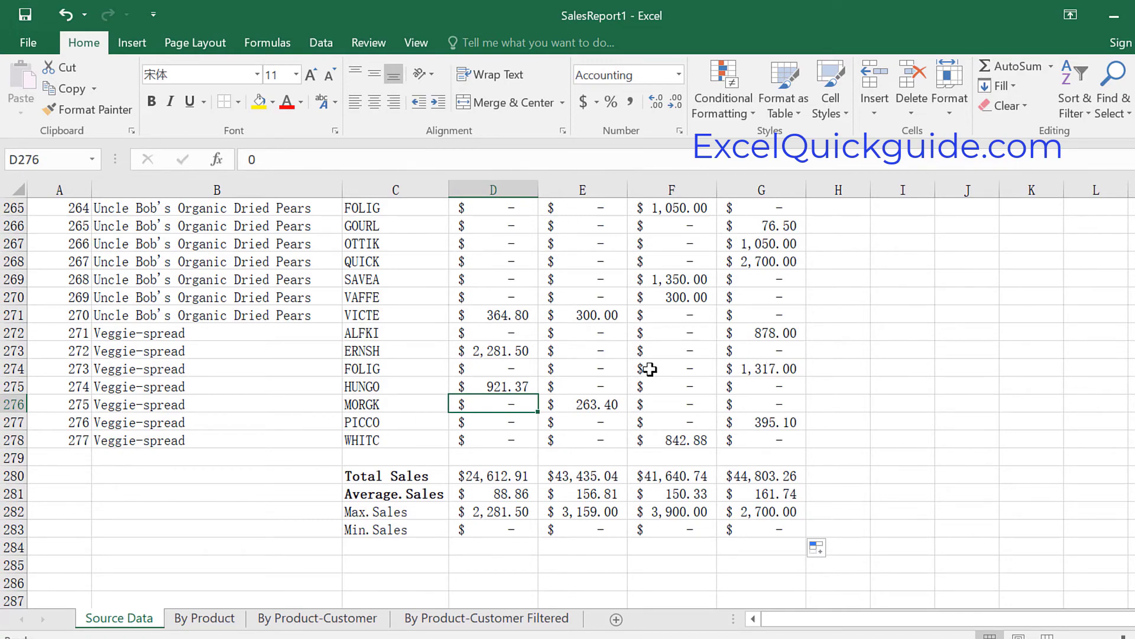
pyautogui.scroll(14, 650, 369)
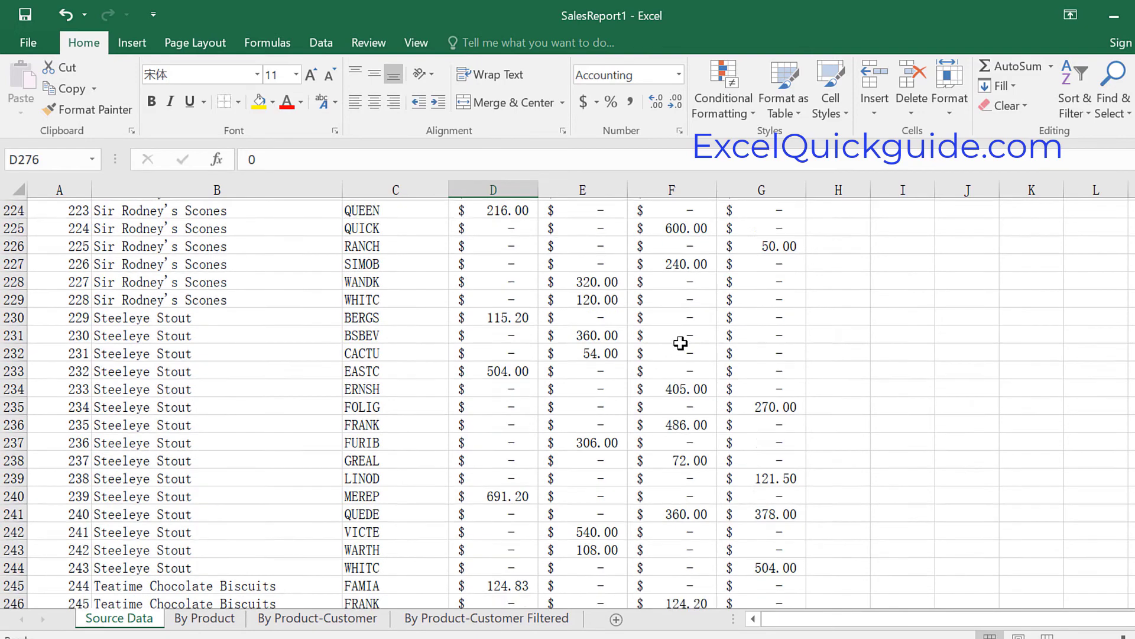
pyautogui.scroll(-6, 680, 343)
pyautogui.scroll(11, 680, 343)
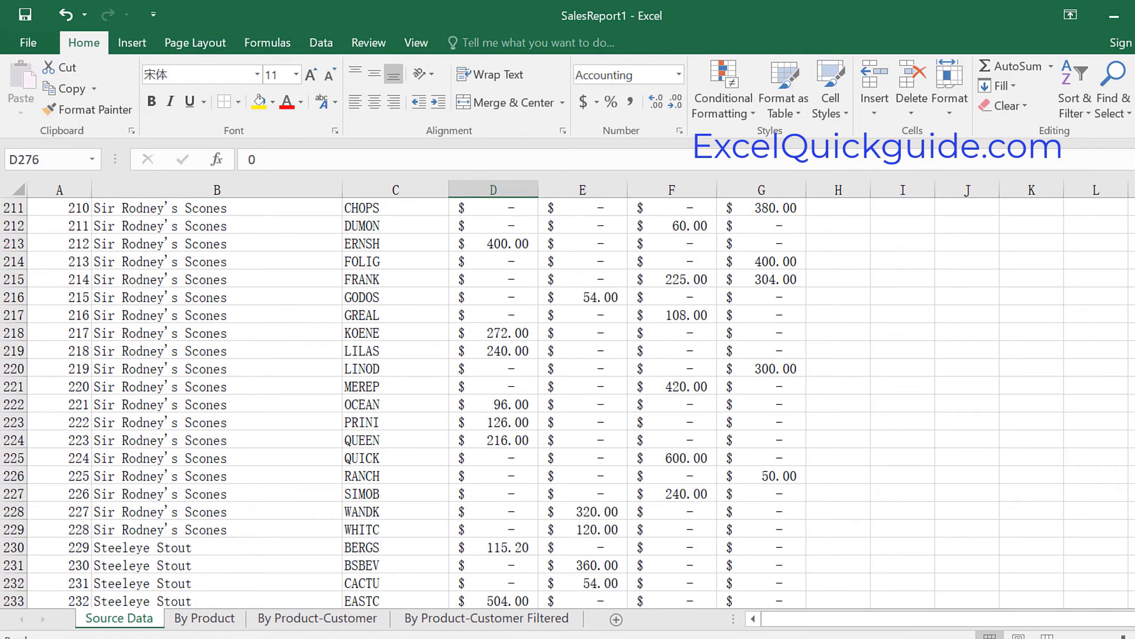
pyautogui.scroll(20, 567, 402)
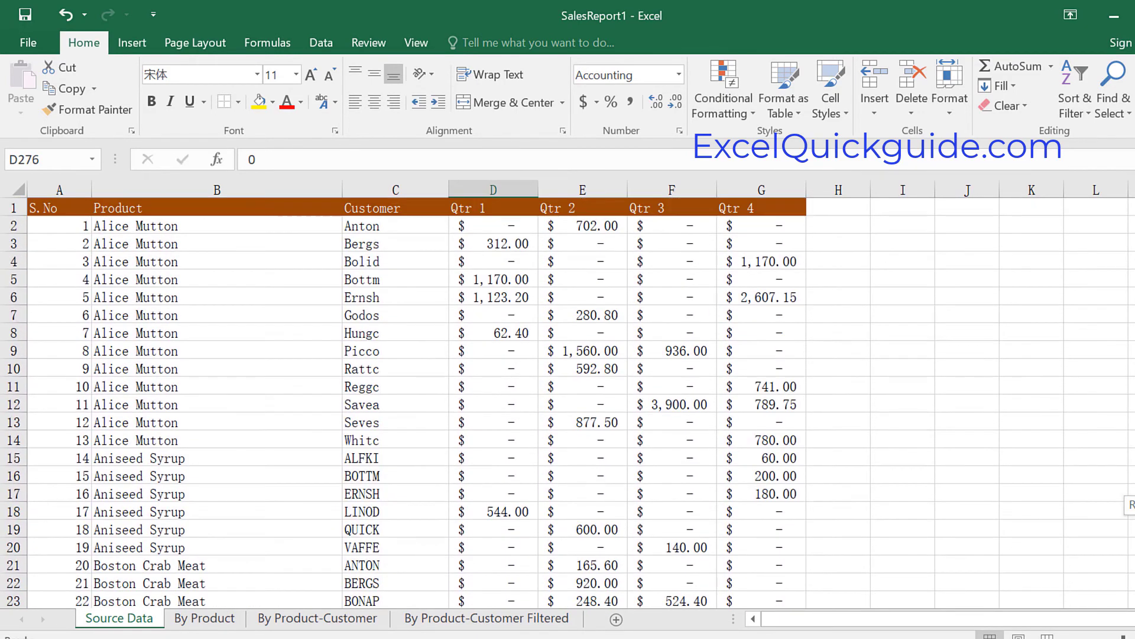
pyautogui.click(60, 225)
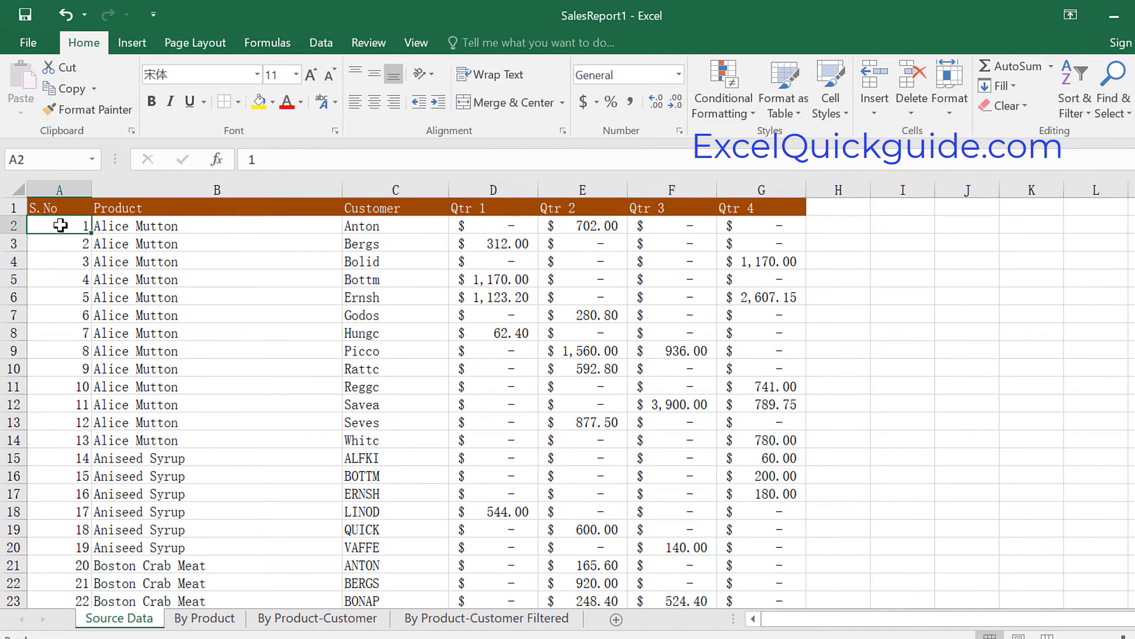
pyautogui.moveTo(53, 226); pyautogui.dragTo(829, 618)
pyautogui.moveTo(870, 597); pyautogui.dragTo(828, 489)
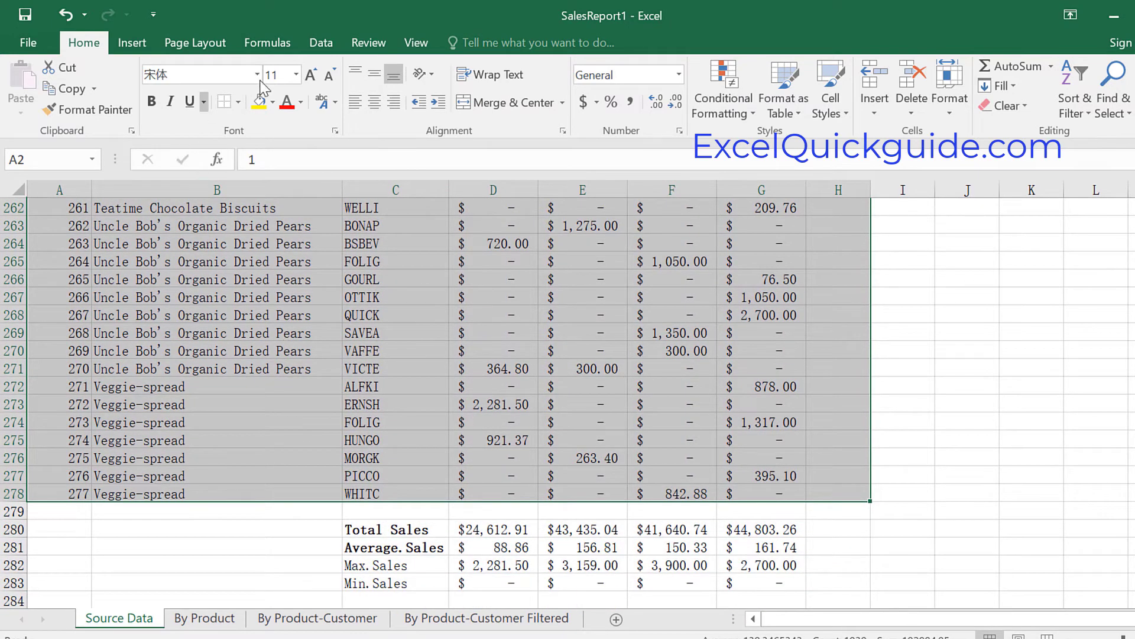
pyautogui.click(239, 102)
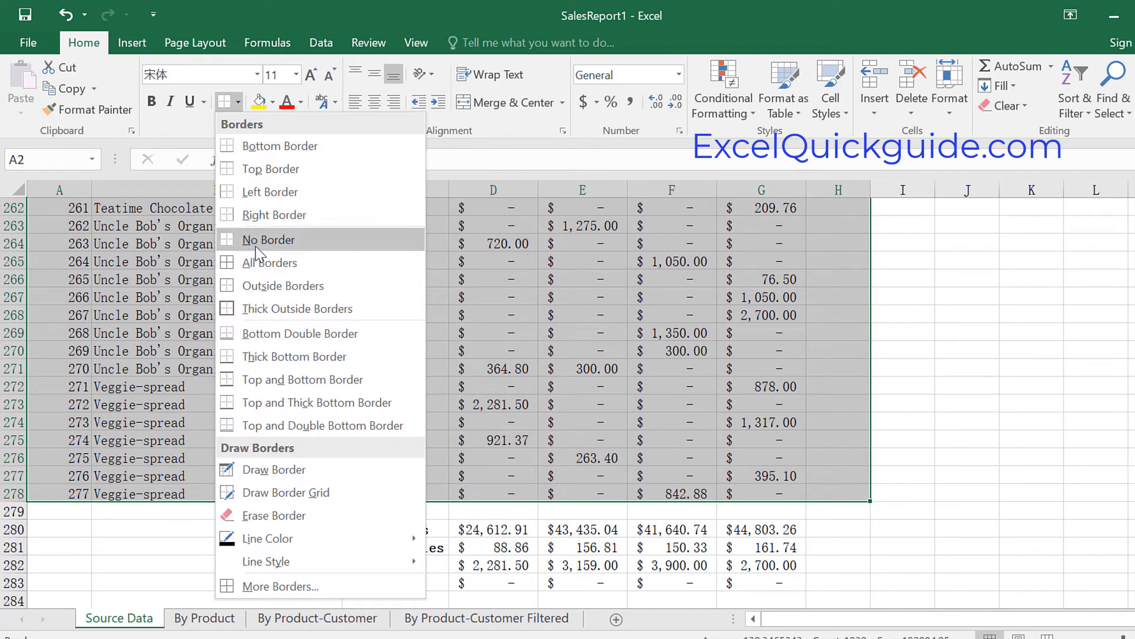
pyautogui.click(272, 262)
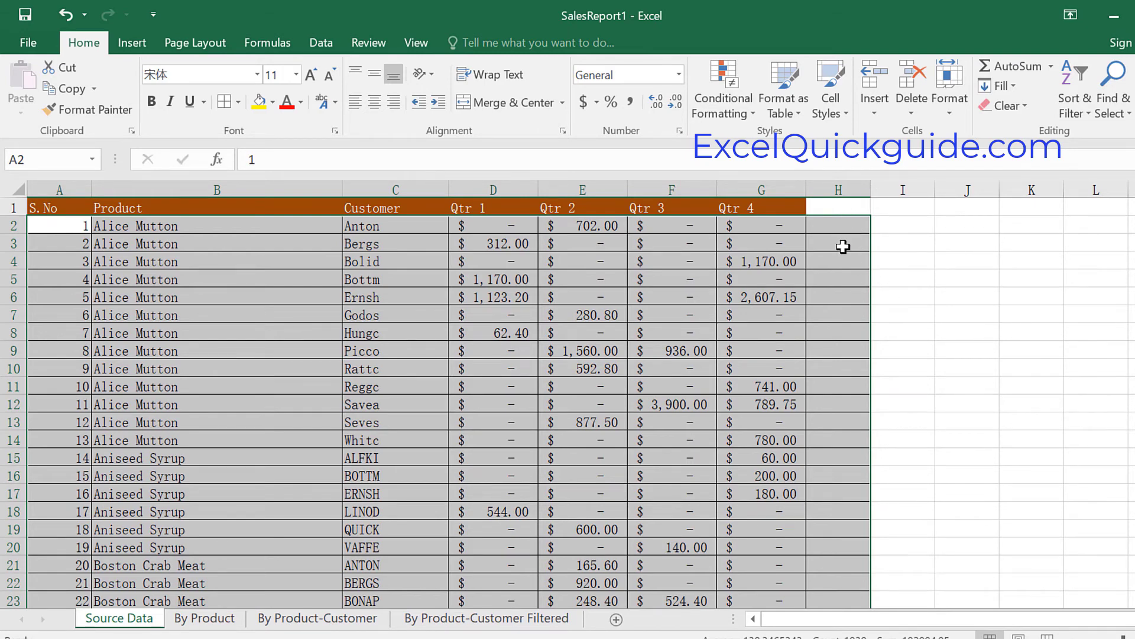
# Step: Delete the empty bordered column H beside the Qtr 4 sales
pyautogui.click(839, 190)
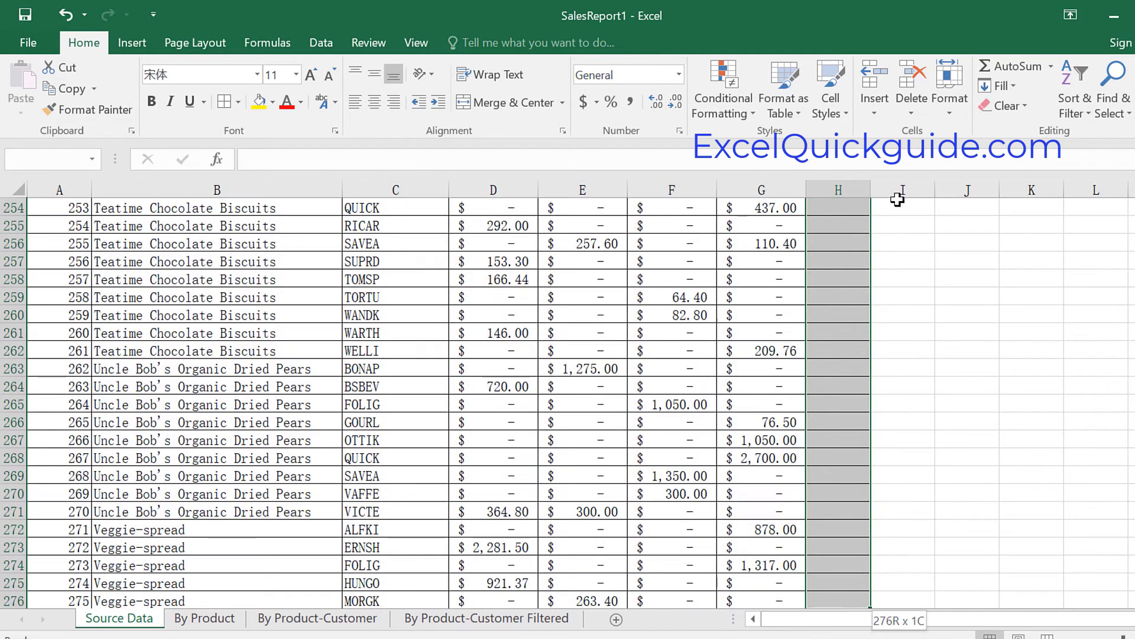
pyautogui.rightClick(851, 204)
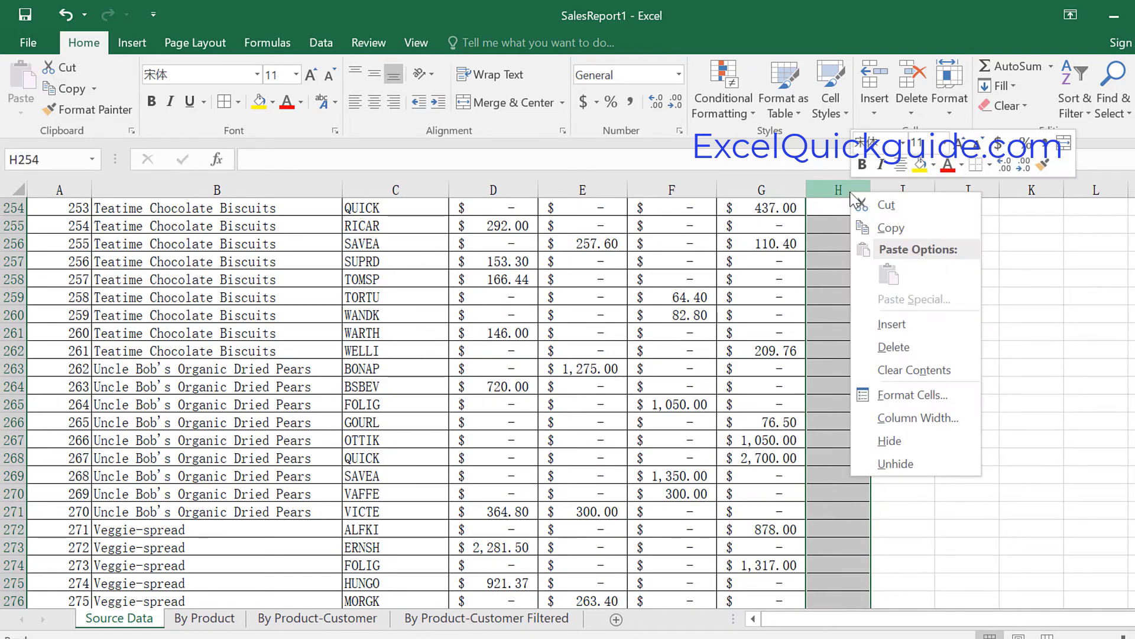
pyautogui.click(909, 351)
pyautogui.click(925, 363)
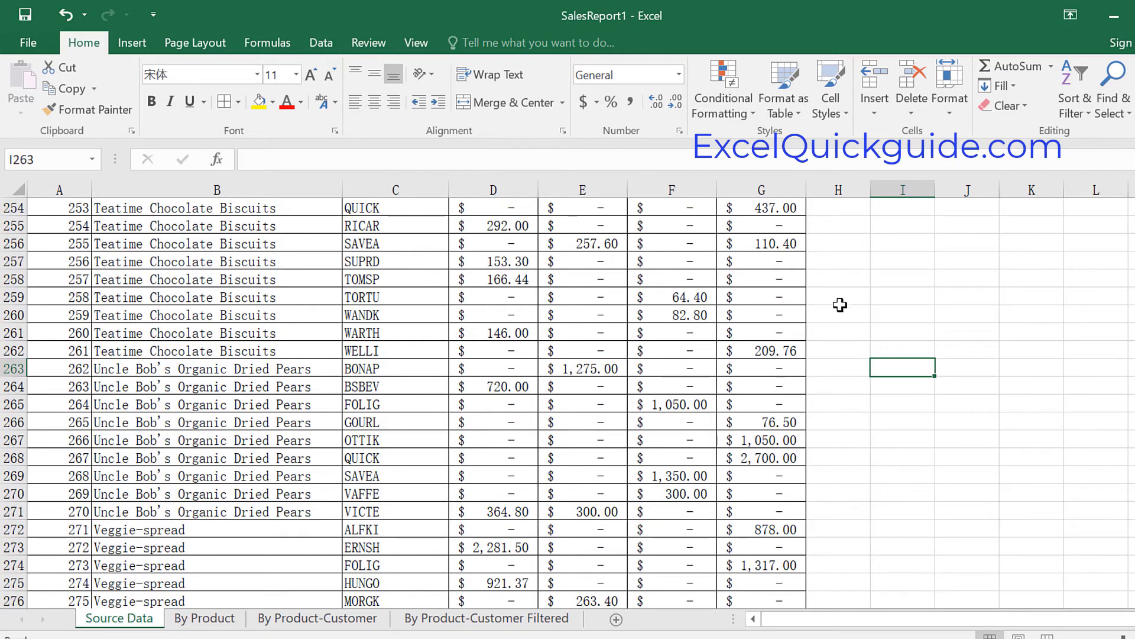
# Step: Apply conditional formatting with the green-yellow-red color scale to the Qtr 1 sales in D2:D278
pyautogui.scroll(-3, 840, 306)
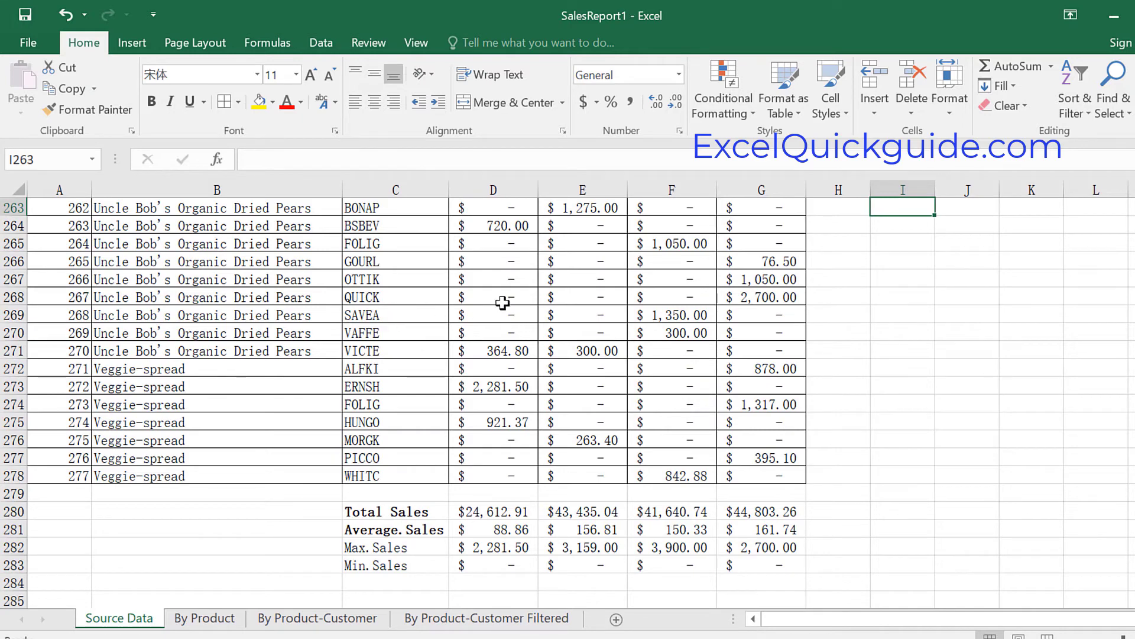
pyautogui.scroll(15, 503, 303)
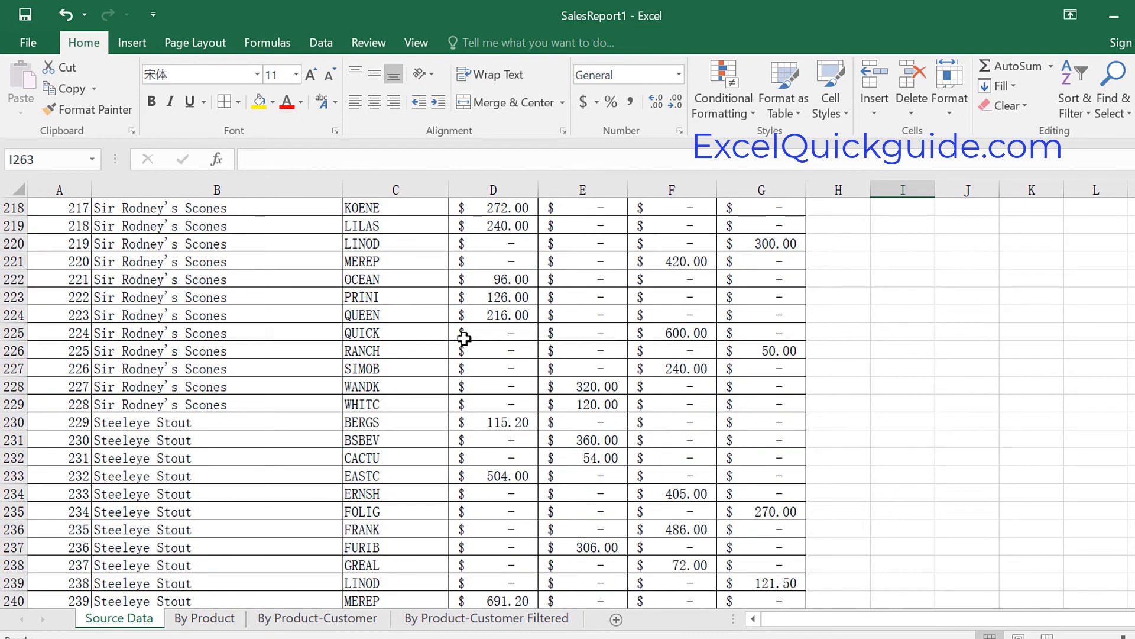
pyautogui.scroll(20, 464, 338)
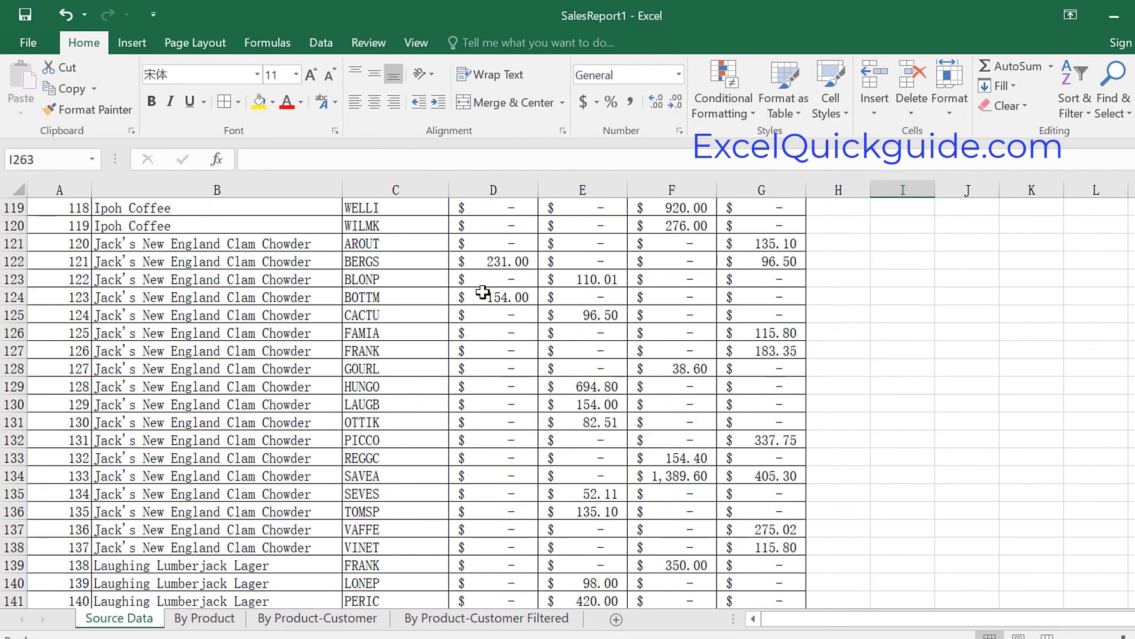
pyautogui.scroll(20, 483, 291)
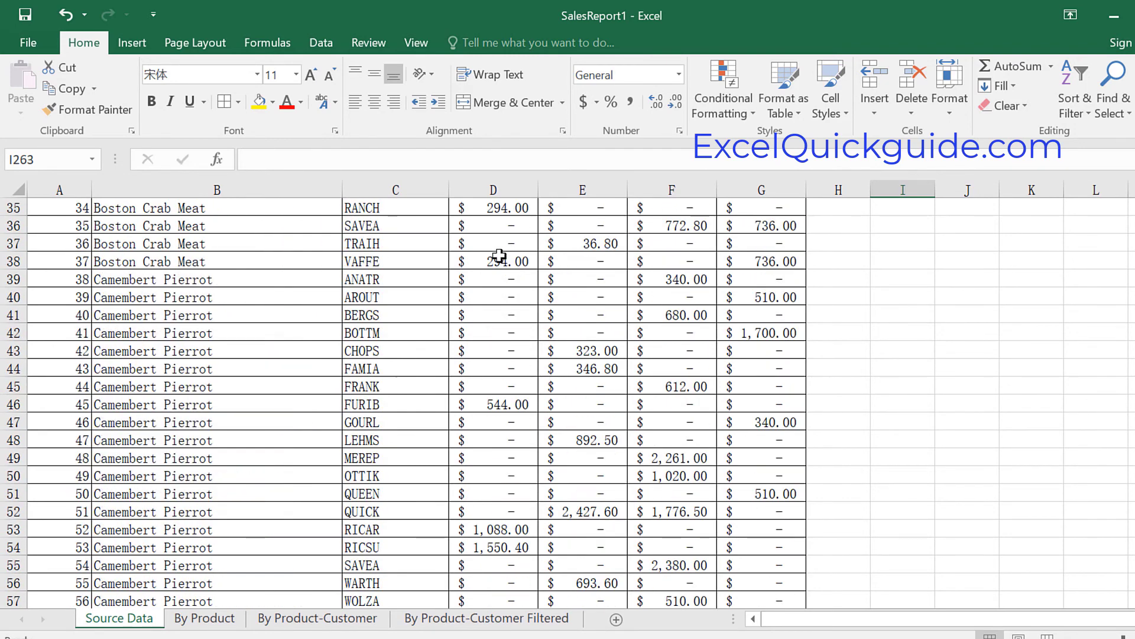
pyautogui.scroll(11, 500, 256)
pyautogui.click(505, 226)
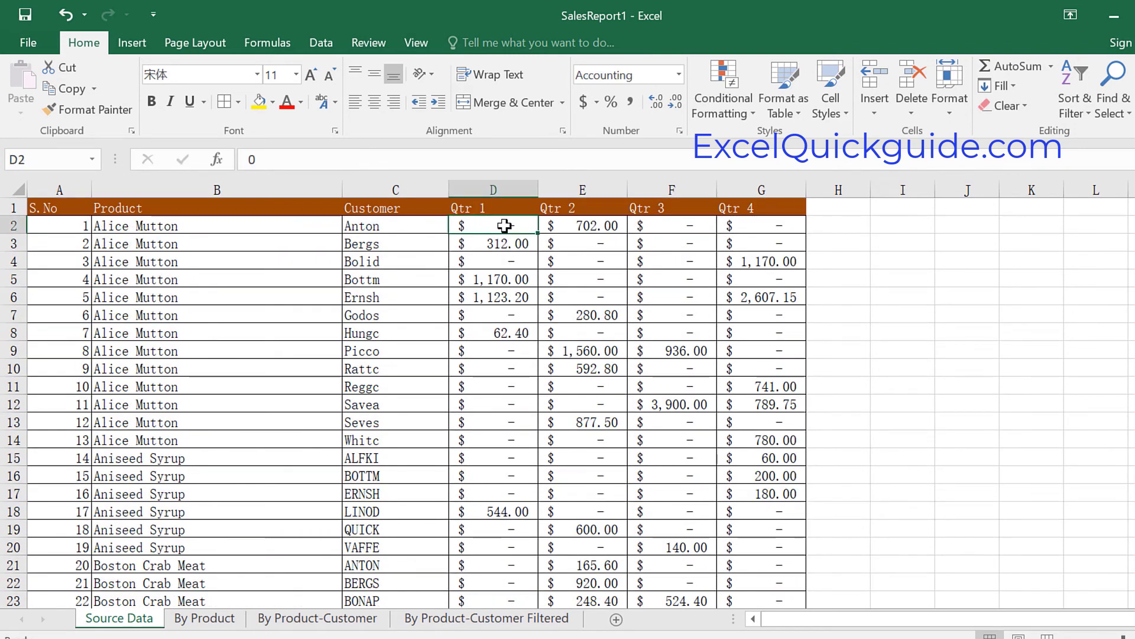
pyautogui.moveTo(504, 225); pyautogui.dragTo(504, 600)
pyautogui.hotkey('shift', 'Down')
pyautogui.hotkey('shift', 'Down')
pyautogui.hotkey('shift', 'Down')
pyautogui.hotkey('shift', 'Down')
pyautogui.hotkey('shift', 'Down')
pyautogui.hotkey('shift', 'Down')
pyautogui.hotkey('shift', 'Down')
pyautogui.hotkey('shift', 'Down')
pyautogui.hotkey('shift', 'Down')
pyautogui.hotkey('shift', 'Down')
pyautogui.hotkey('shift', 'Down')
pyautogui.hotkey('shift', 'Down')
pyautogui.hotkey('shift', 'Down')
pyautogui.hotkey('shift', 'Down')
pyautogui.hotkey('shift', 'Down')
pyautogui.hotkey('shift', 'Down')
pyautogui.hotkey('shift', 'Down')
pyautogui.hotkey('shift', 'Down')
pyautogui.hotkey('shift', 'Down')
pyautogui.hotkey('shift', 'Down')
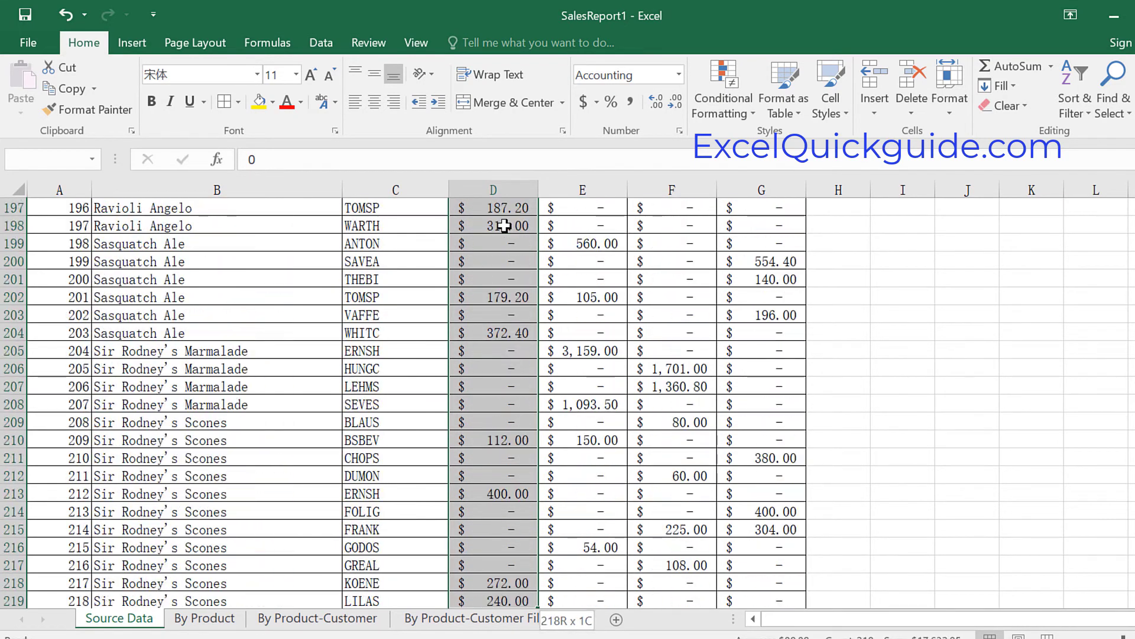
pyautogui.hotkey('shift', 'Down')
pyautogui.hotkey('shift', 'Down')
pyautogui.hotkey('shift', 'Down')
pyautogui.hotkey('shift', 'Down')
pyautogui.hotkey('shift', 'Down')
pyautogui.hotkey('shift', 'Down')
pyautogui.hotkey('shift', 'Down')
pyautogui.hotkey('shift', 'Down')
pyautogui.hotkey('shift', 'Down')
pyautogui.hotkey('shift', 'Down')
pyautogui.hotkey('shift', 'Down')
pyautogui.hotkey('shift', 'Down')
pyautogui.hotkey('shift', 'Down')
pyautogui.hotkey('shift', 'Down')
pyautogui.hotkey('shift', 'Down')
pyautogui.hotkey('shift', 'Down')
pyautogui.hotkey('shift', 'Down')
pyautogui.hotkey('shift', 'Down')
pyautogui.hotkey('shift', 'Down')
pyautogui.hotkey('shift', 'Down')
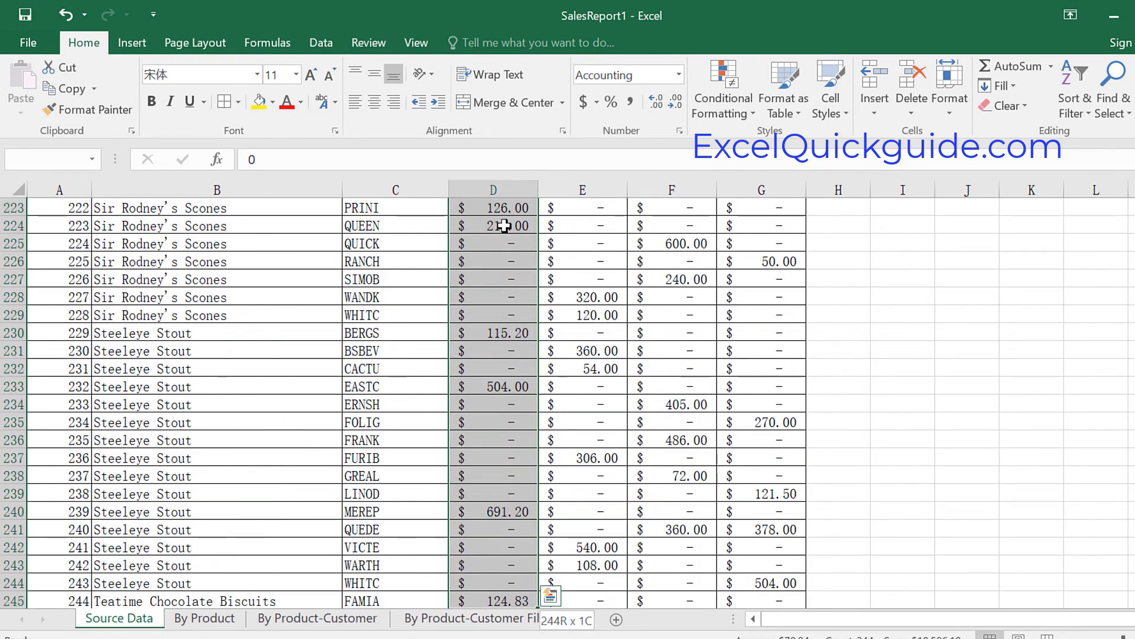
pyautogui.hotkey('shift', 'Down')
pyautogui.hotkey('shift', 'Down')
pyautogui.hotkey('shift', 'Down')
pyautogui.hotkey('shift', 'Down')
pyautogui.hotkey('shift', 'Down')
pyautogui.hotkey('shift', 'Down')
pyautogui.hotkey('shift', 'Down')
pyautogui.hotkey('shift', 'Down')
pyautogui.hotkey('shift', 'Down')
pyautogui.hotkey('shift', 'Down')
pyautogui.hotkey('shift', 'Down')
pyautogui.hotkey('shift', 'Down')
pyautogui.hotkey('shift', 'Down')
pyautogui.hotkey('shift', 'Down')
pyautogui.hotkey('shift', 'Down')
pyautogui.hotkey('shift', 'Down')
pyautogui.hotkey('shift', 'Down')
pyautogui.hotkey('shift', 'Down')
pyautogui.hotkey('shift', 'Down')
pyautogui.hotkey('shift', 'Down')
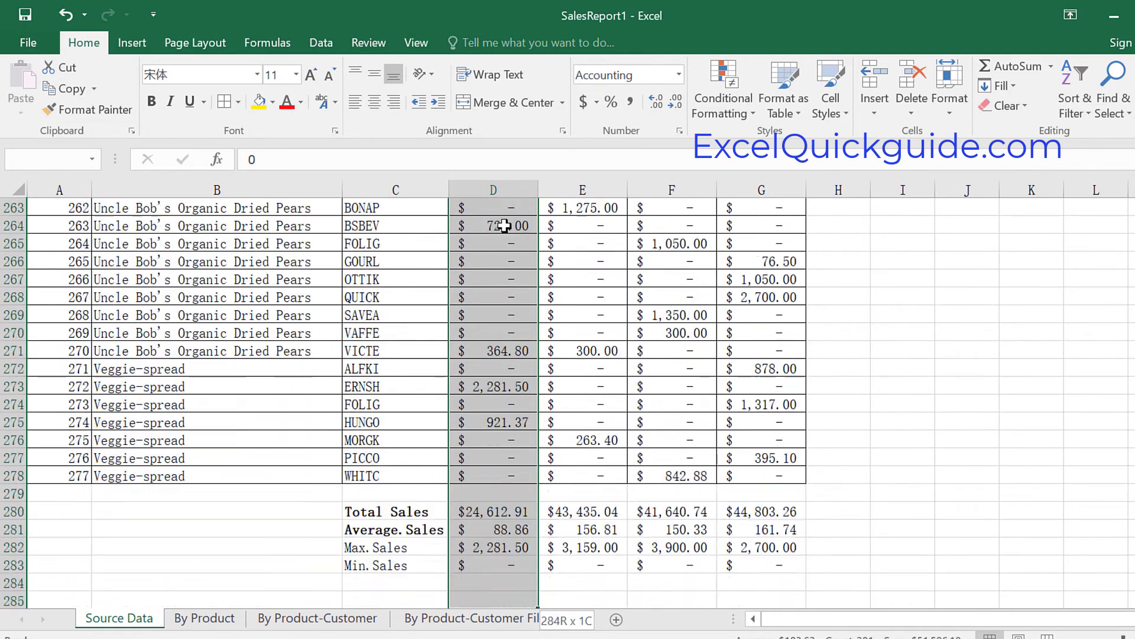
pyautogui.hotkey('shift', 'Up')
pyautogui.hotkey('shift', 'Up')
pyautogui.hotkey('shift', 'Up')
pyautogui.hotkey('shift', 'Up')
pyautogui.hotkey('shift', 'Up')
pyautogui.hotkey('shift', 'Up')
pyautogui.hotkey('shift', 'Up')
pyautogui.hotkey('shift', 'Up')
pyautogui.hotkey('shift', 'Up')
pyautogui.hotkey('shift', 'Up')
pyautogui.hotkey('shift', 'Up')
pyautogui.hotkey('shift', 'Up')
pyautogui.hotkey('shift', 'Up')
pyautogui.hotkey('shift', 'Up')
pyautogui.hotkey('shift', 'Up')
pyautogui.hotkey('shift', 'Up')
pyautogui.hotkey('shift', 'Up')
pyautogui.hotkey('shift', 'Up')
pyautogui.hotkey('shift', 'Up')
pyautogui.hotkey('shift', 'Up')
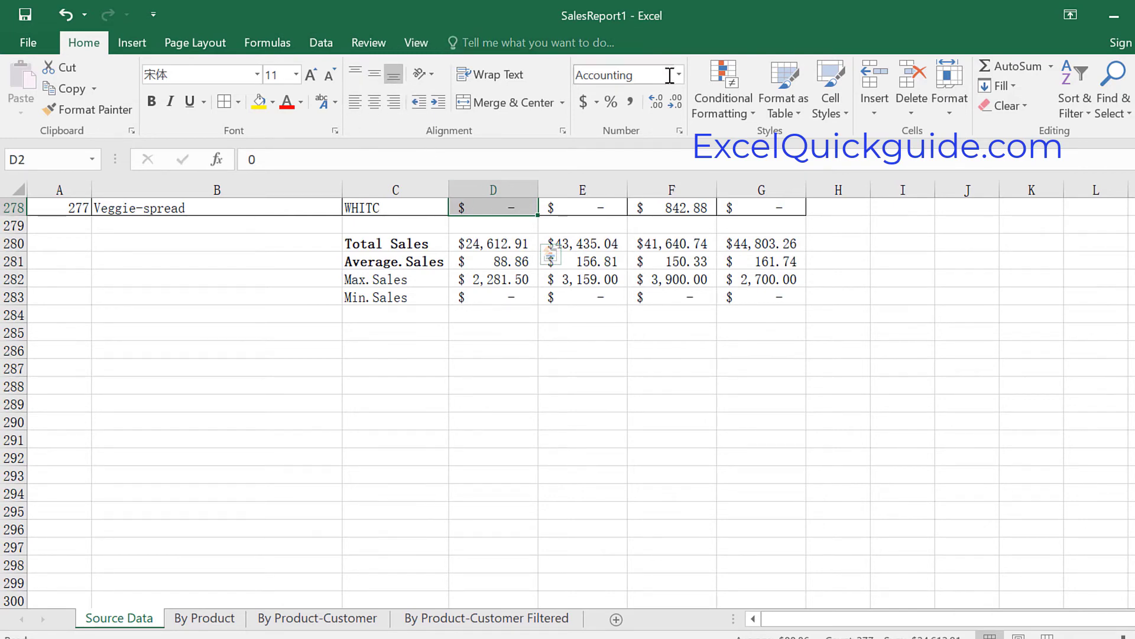
pyautogui.click(748, 108)
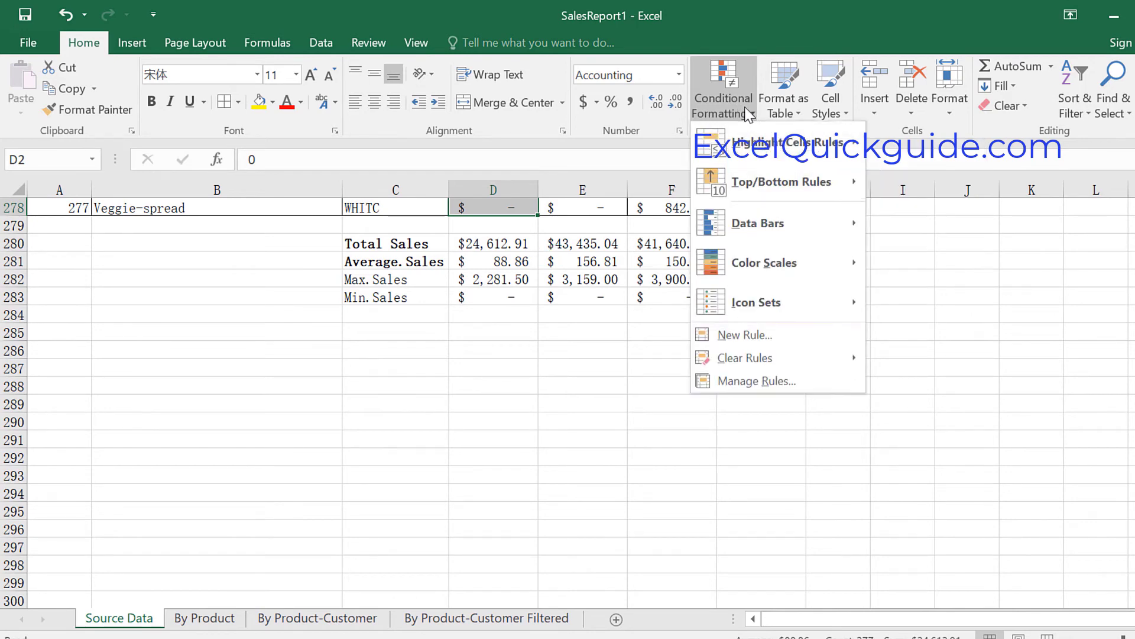
pyautogui.moveTo(742, 269)
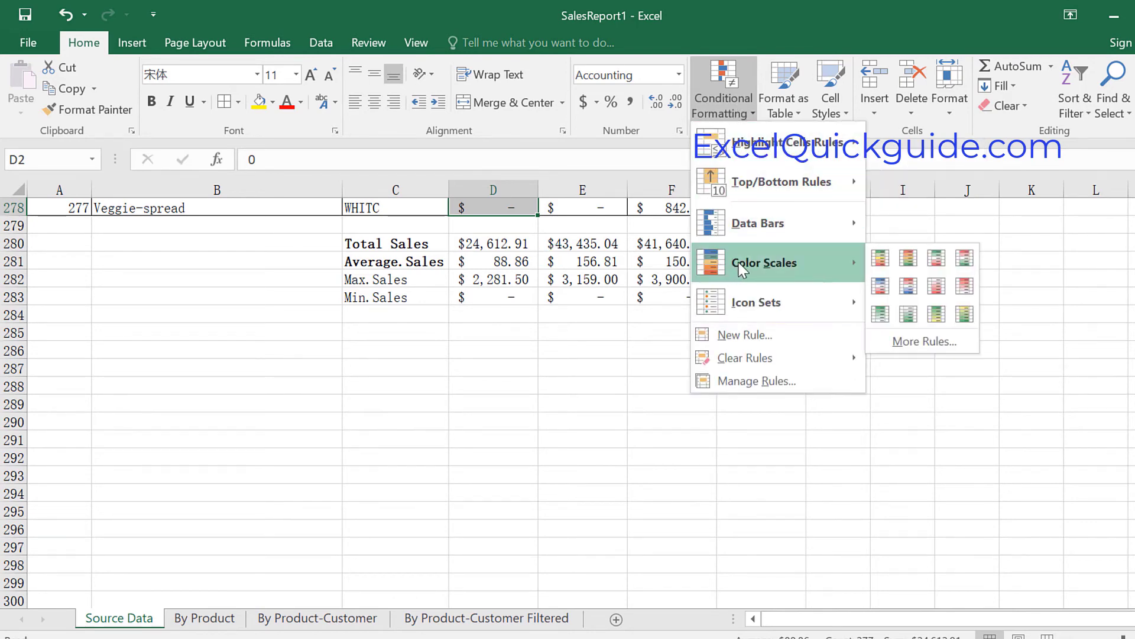
pyautogui.click(884, 261)
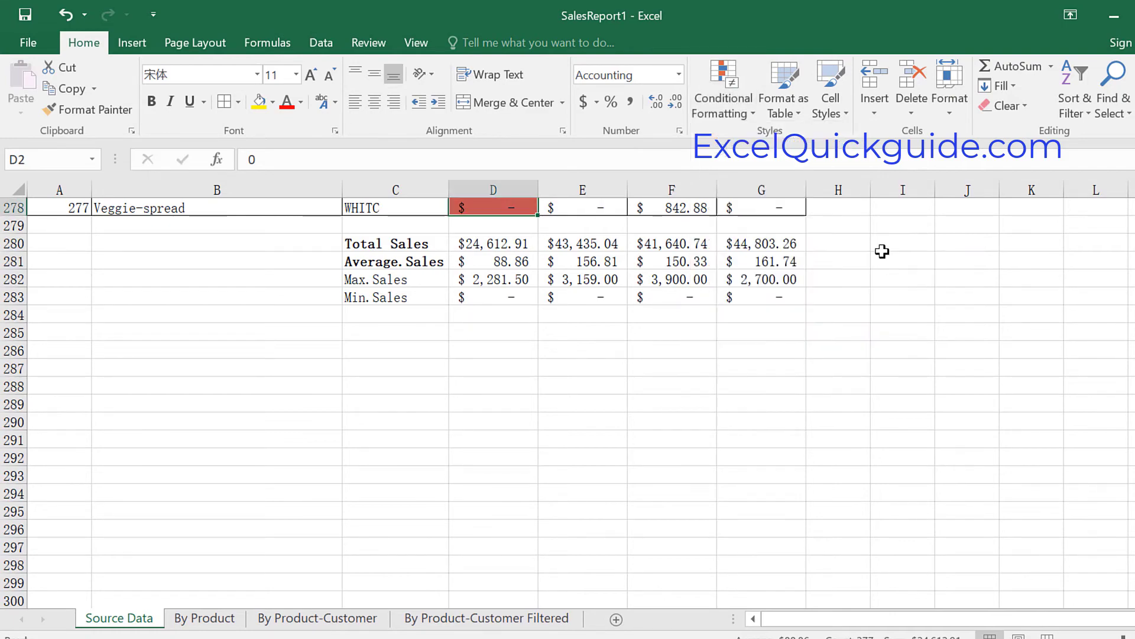
# Step: Examine the color scale shading of the Qtr 1 sales from the last record up to the header row
pyautogui.scroll(7, 903, 272)
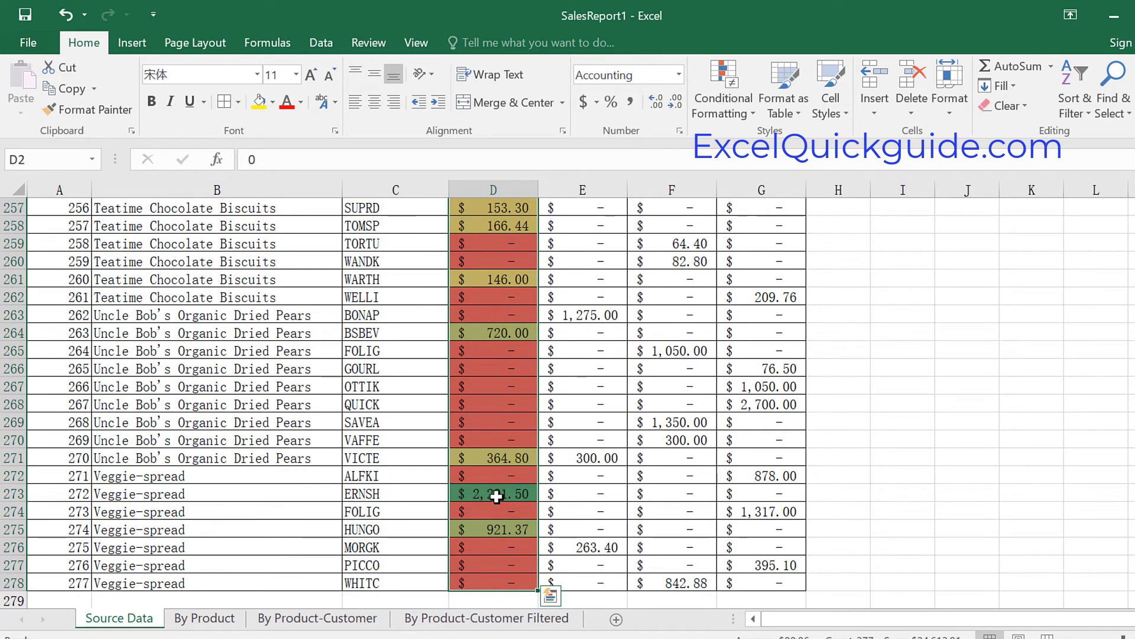
pyautogui.click(495, 497)
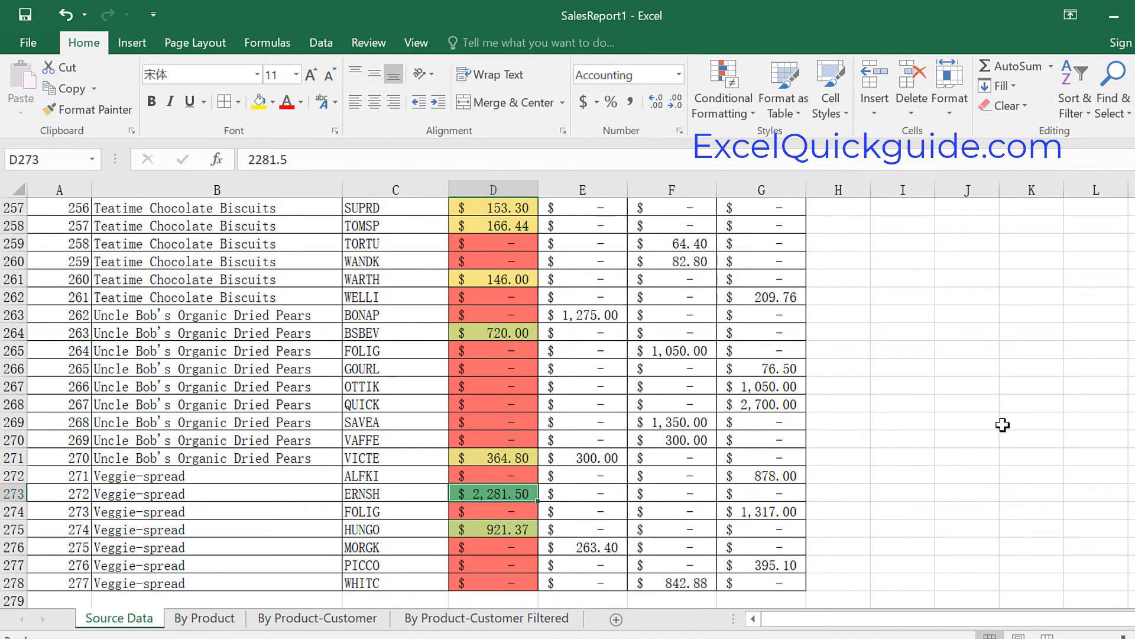
pyautogui.scroll(6, 967, 431)
pyautogui.scroll(1, 963, 435)
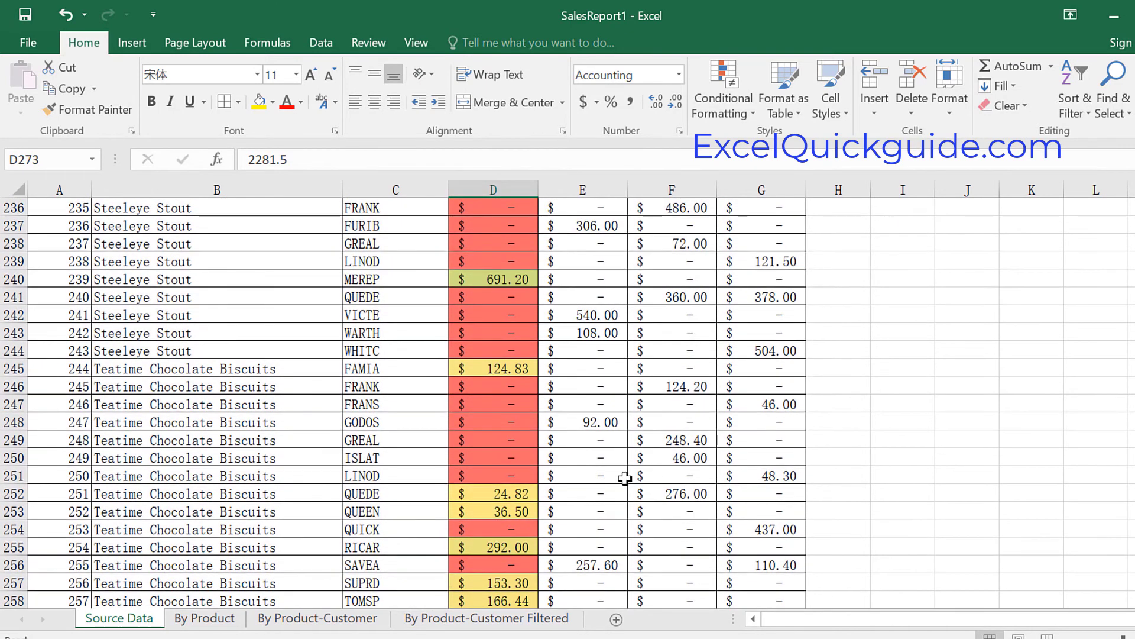
pyautogui.scroll(4, 499, 345)
pyautogui.scroll(2, 498, 345)
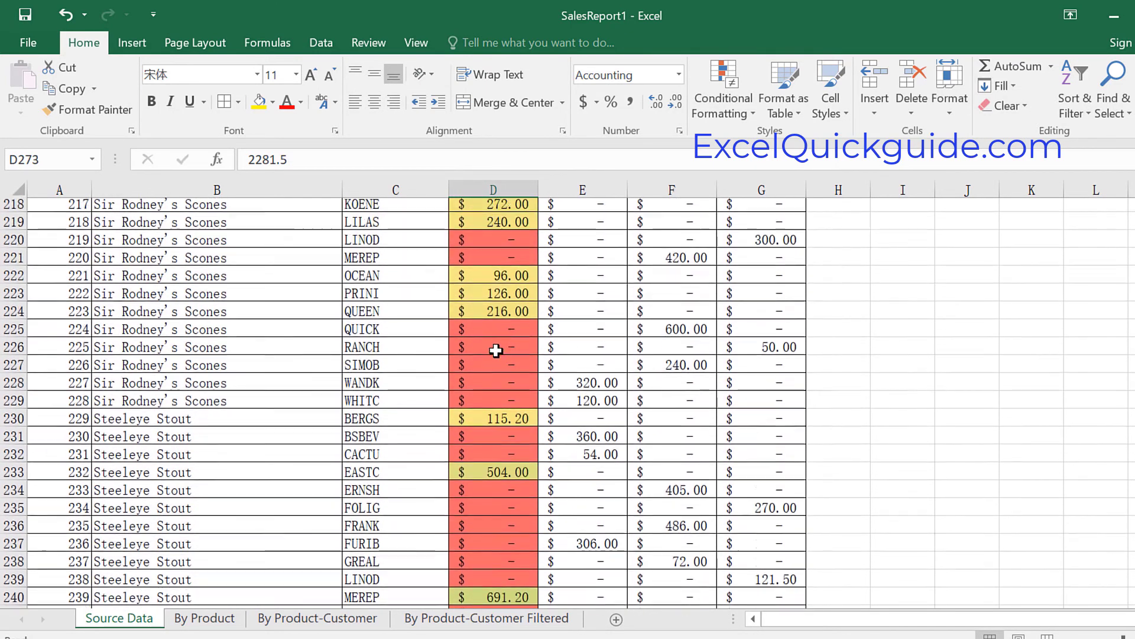
pyautogui.scroll(-4, 507, 468)
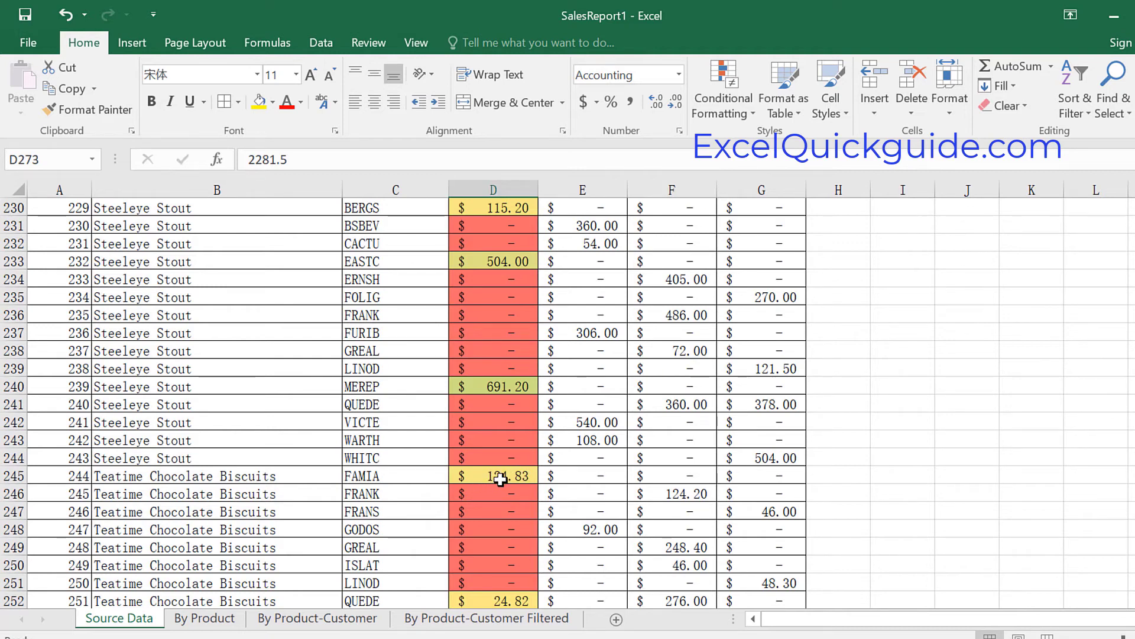
pyautogui.scroll(15, 507, 291)
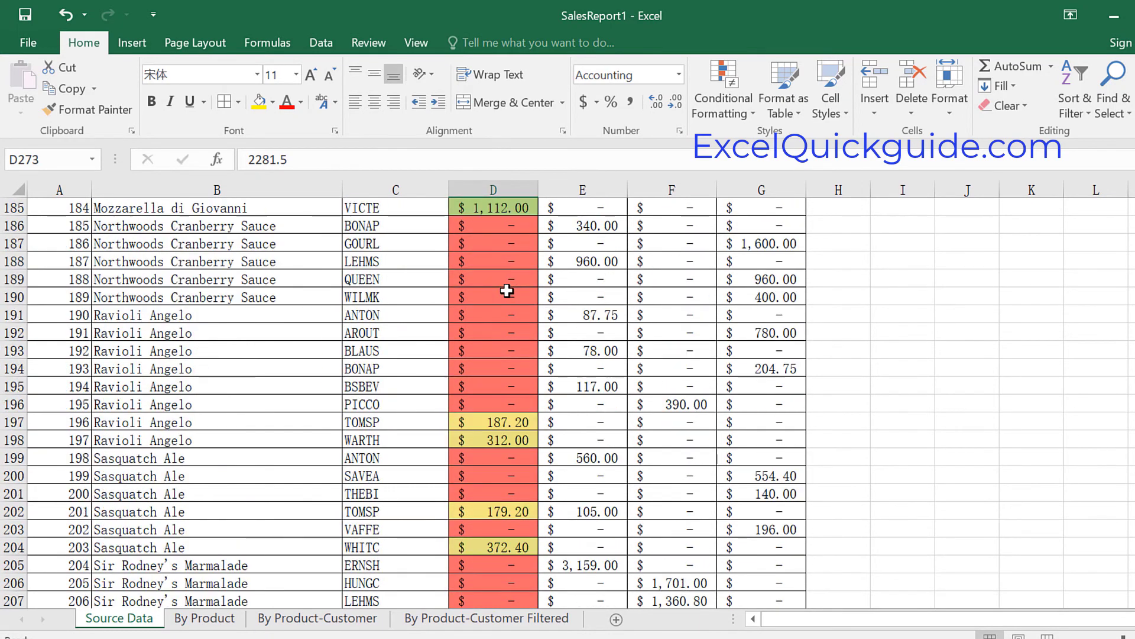
pyautogui.scroll(20, 507, 290)
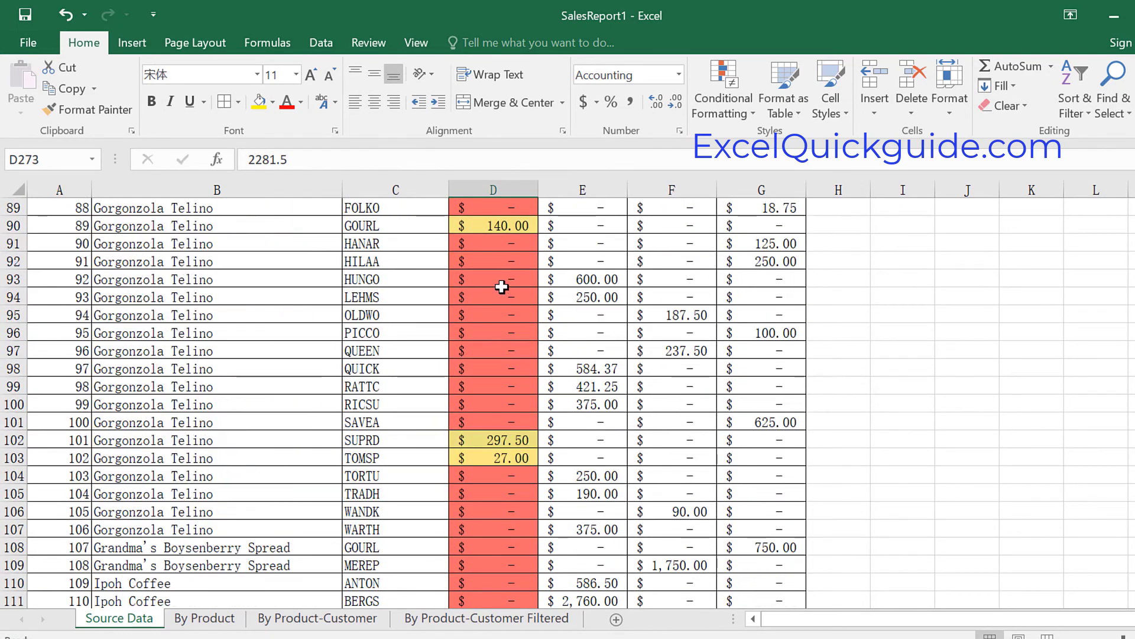
pyautogui.scroll(13, 502, 287)
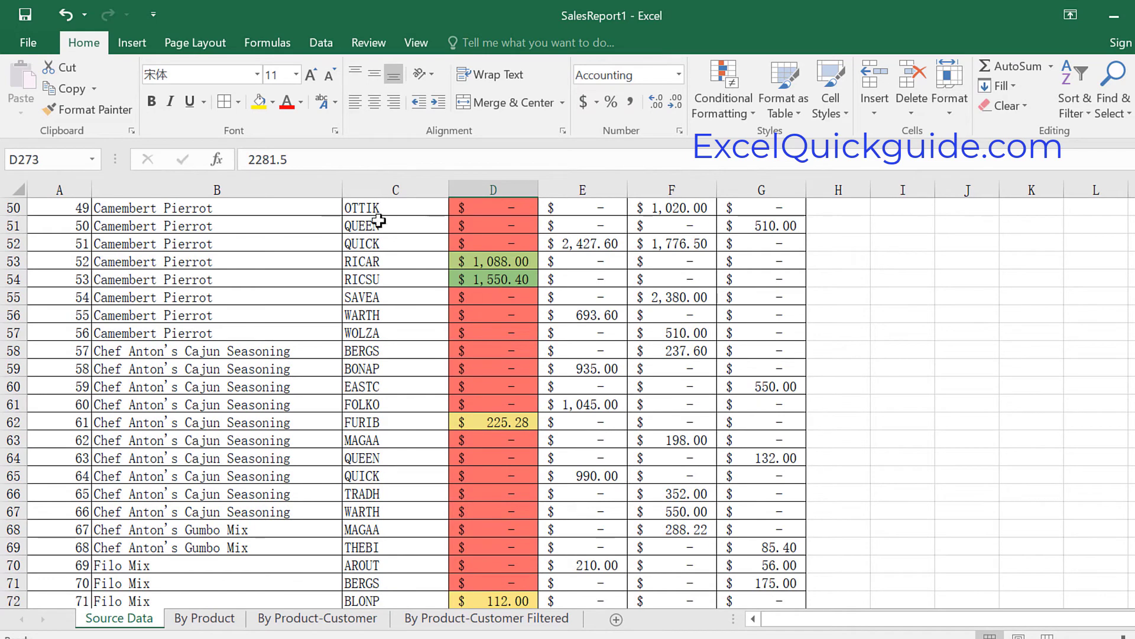
pyautogui.scroll(10, 434, 254)
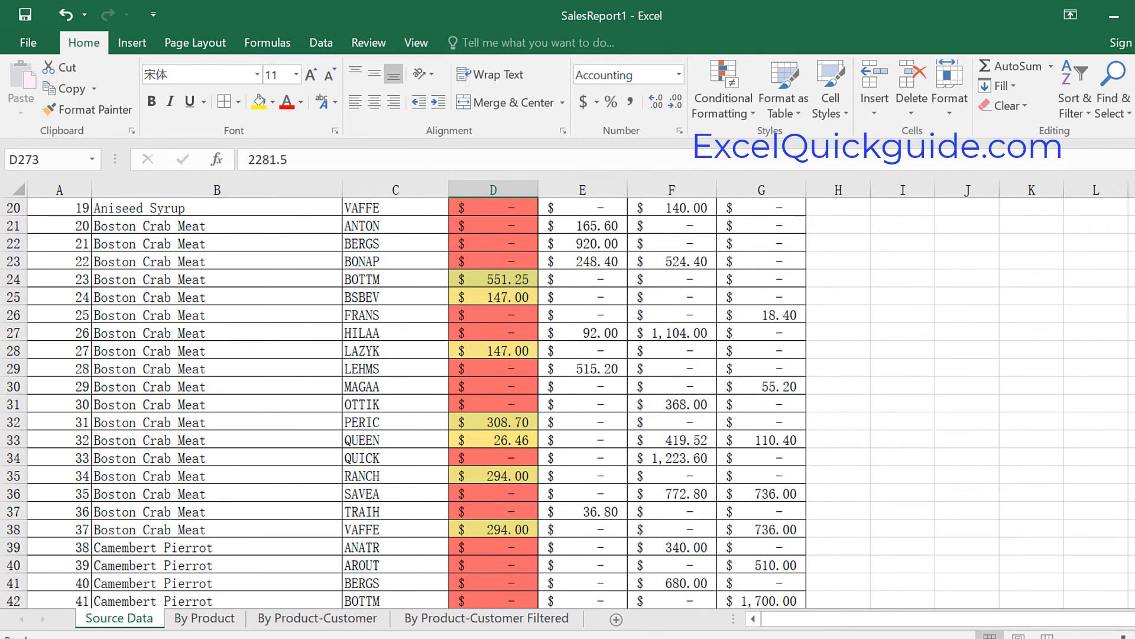
pyautogui.scroll(6, 567, 402)
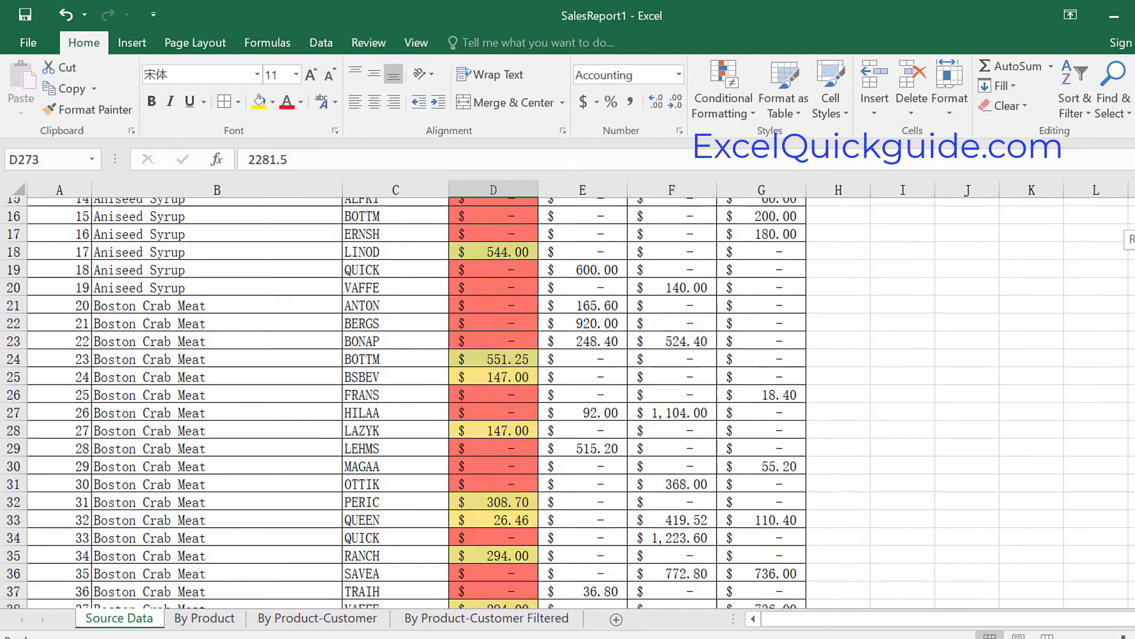
pyautogui.scroll(-6, 405, 341)
pyautogui.scroll(6, 398, 355)
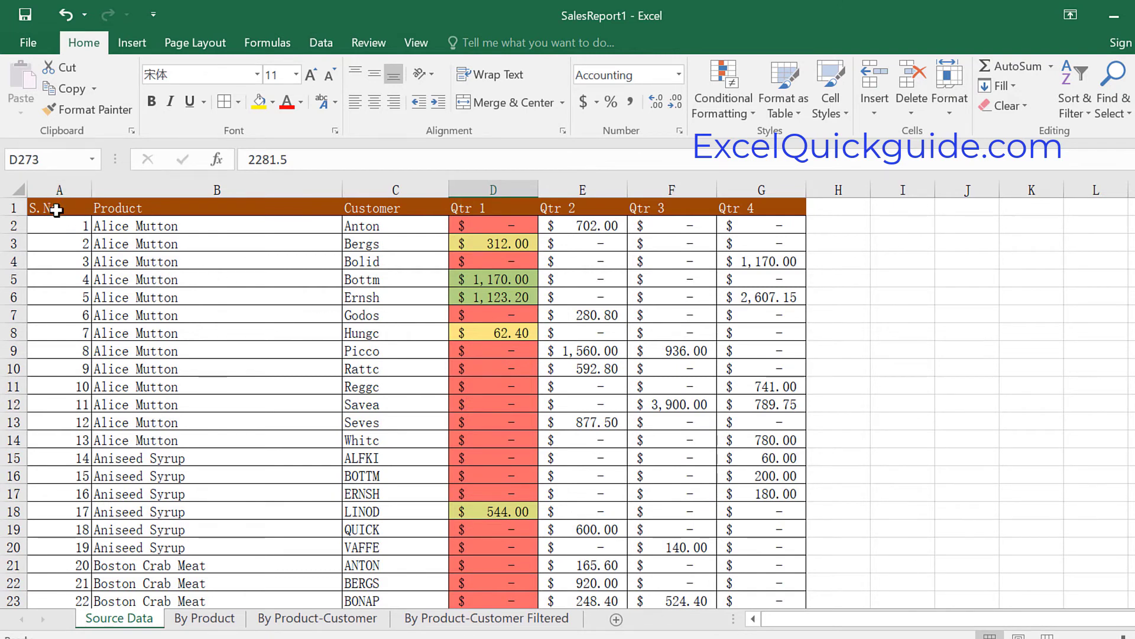
# Step: Freeze the top row with the headers S.No to Qtr 4 so it stays in view while scrolling
pyautogui.moveTo(49, 209); pyautogui.dragTo(767, 192)
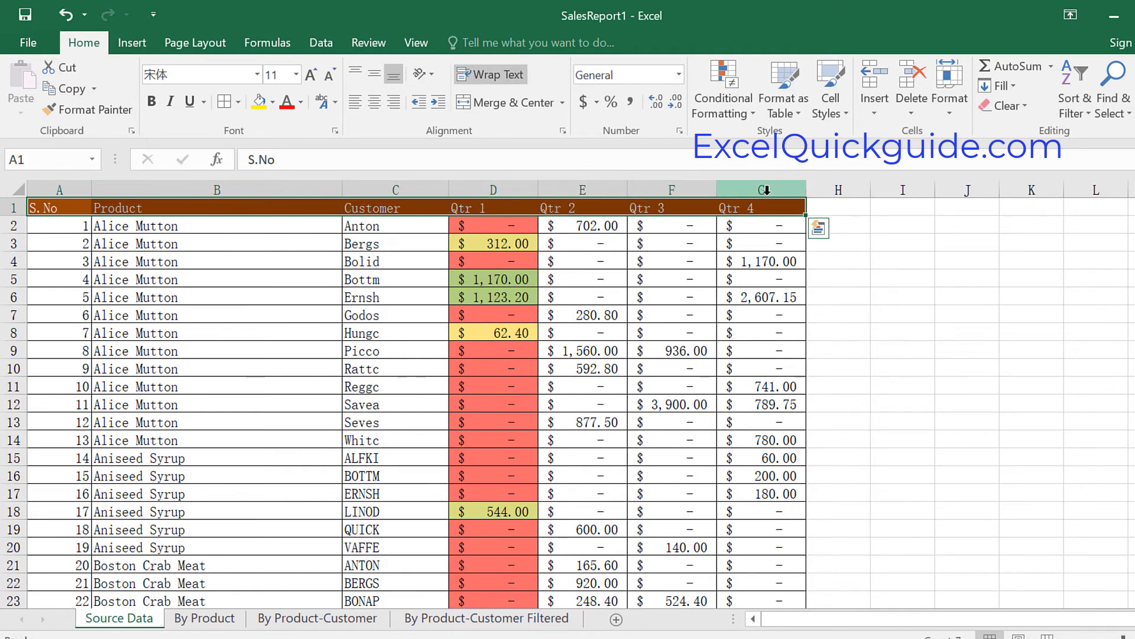
pyautogui.click(416, 45)
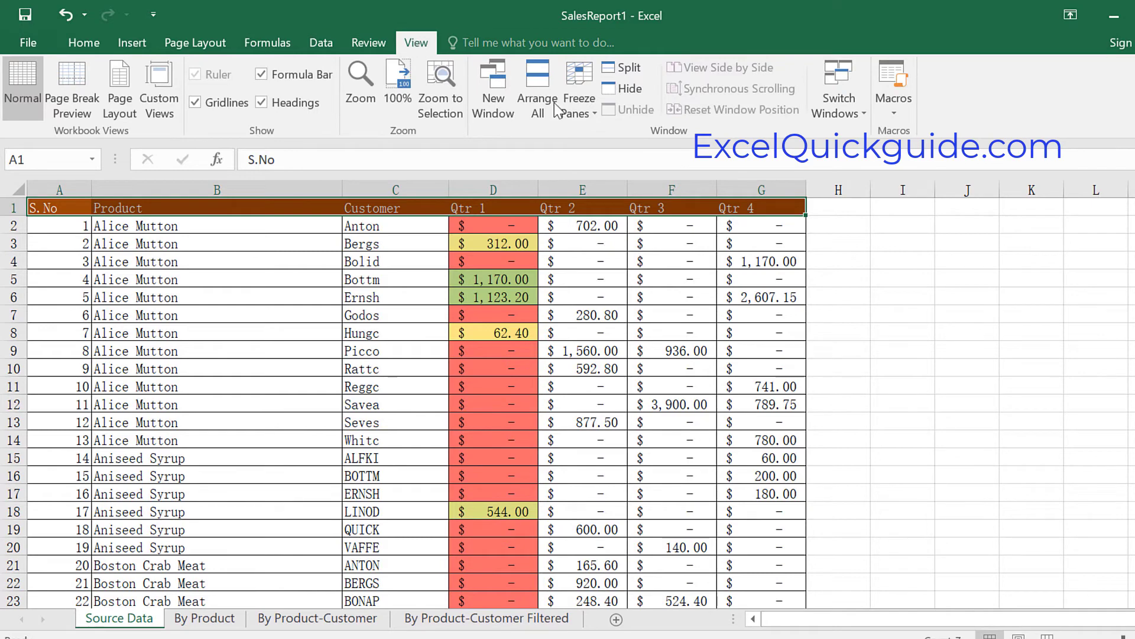
pyautogui.click(581, 105)
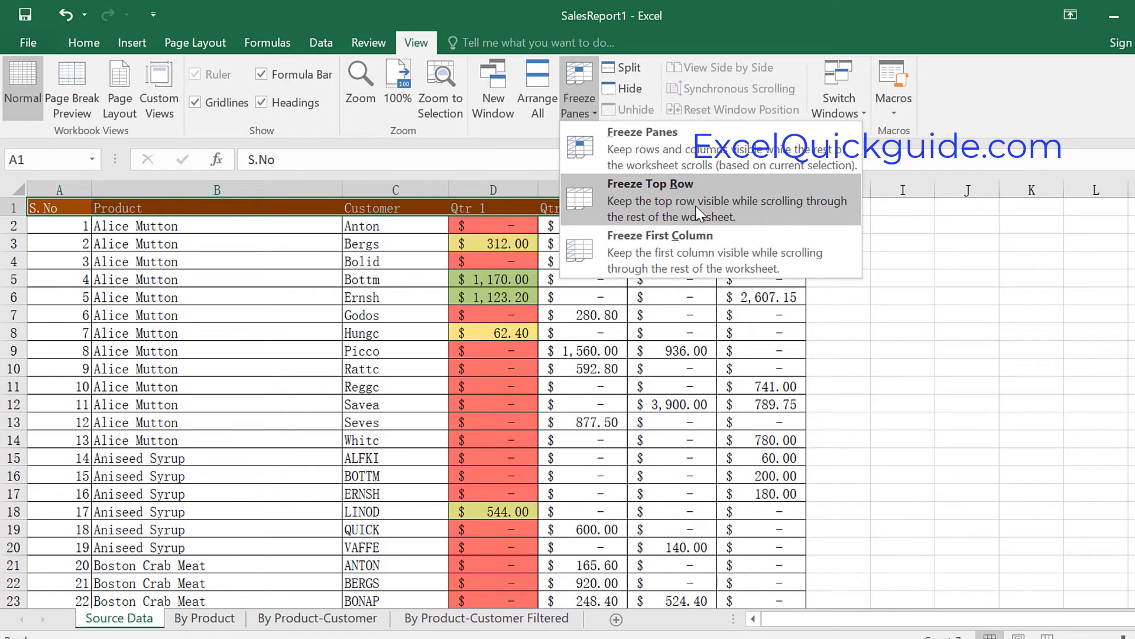
pyautogui.click(676, 201)
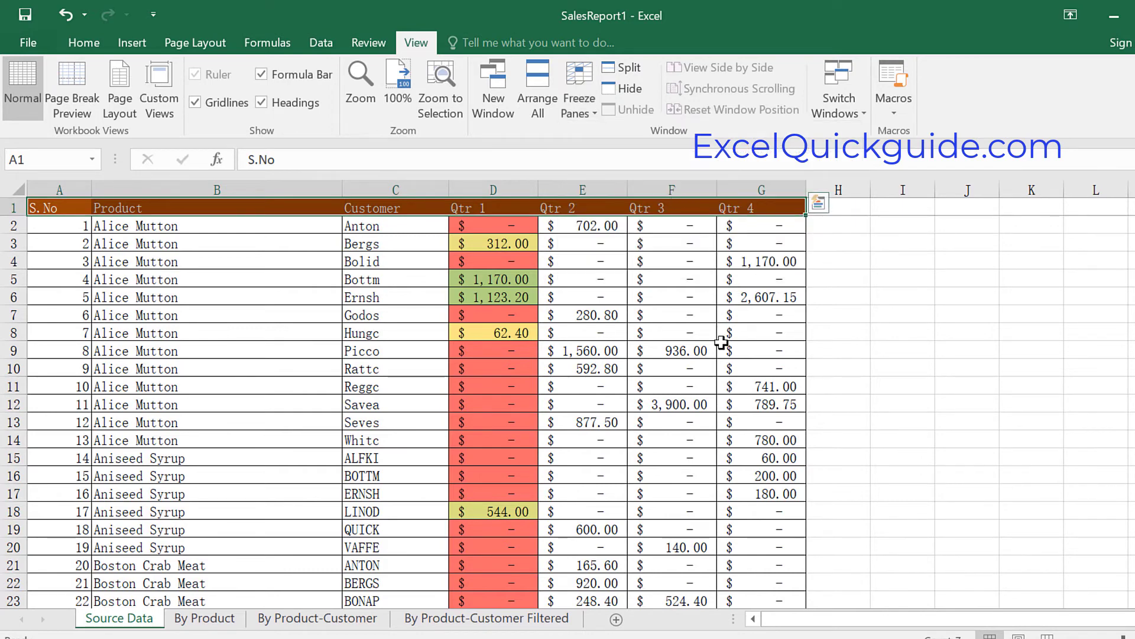
pyautogui.click(929, 333)
# Step: Check the frozen header row against the sales records further down the sheet and return to the first record
pyautogui.scroll(-10, 418, 307)
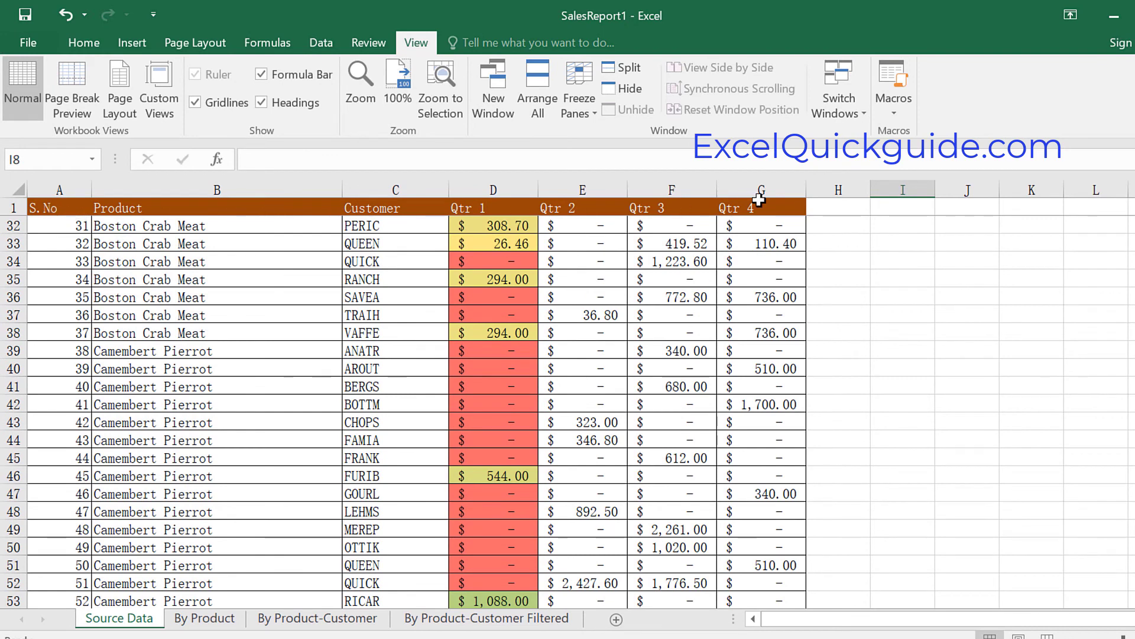
pyautogui.scroll(10, 454, 400)
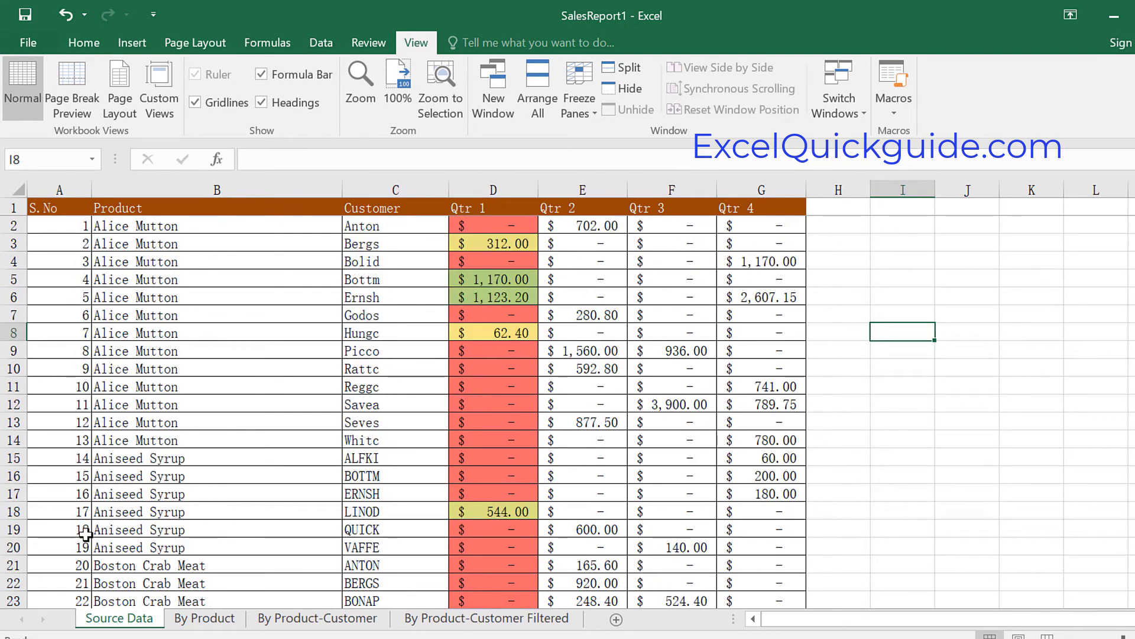
pyautogui.scroll(-4, 392, 379)
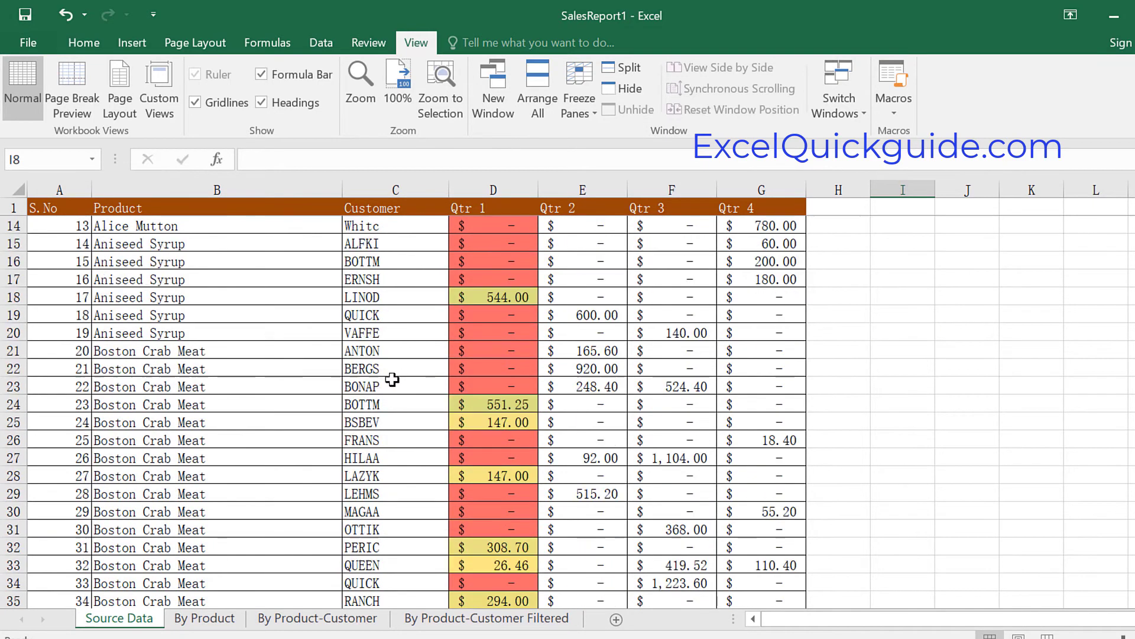
pyautogui.scroll(-20, 434, 446)
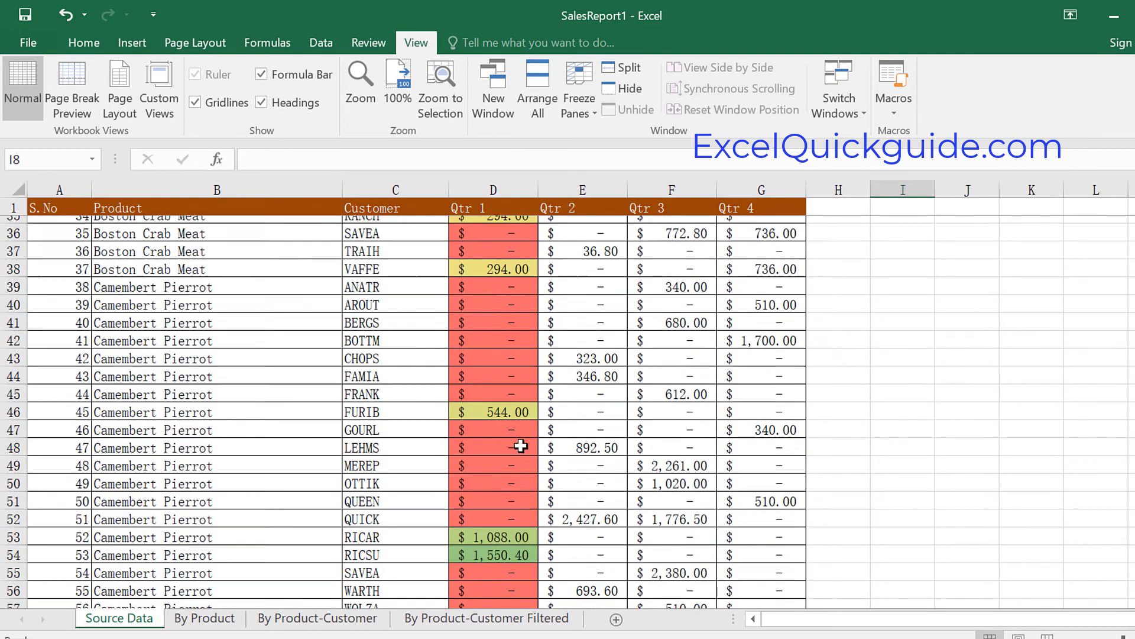
pyautogui.scroll(20, 583, 422)
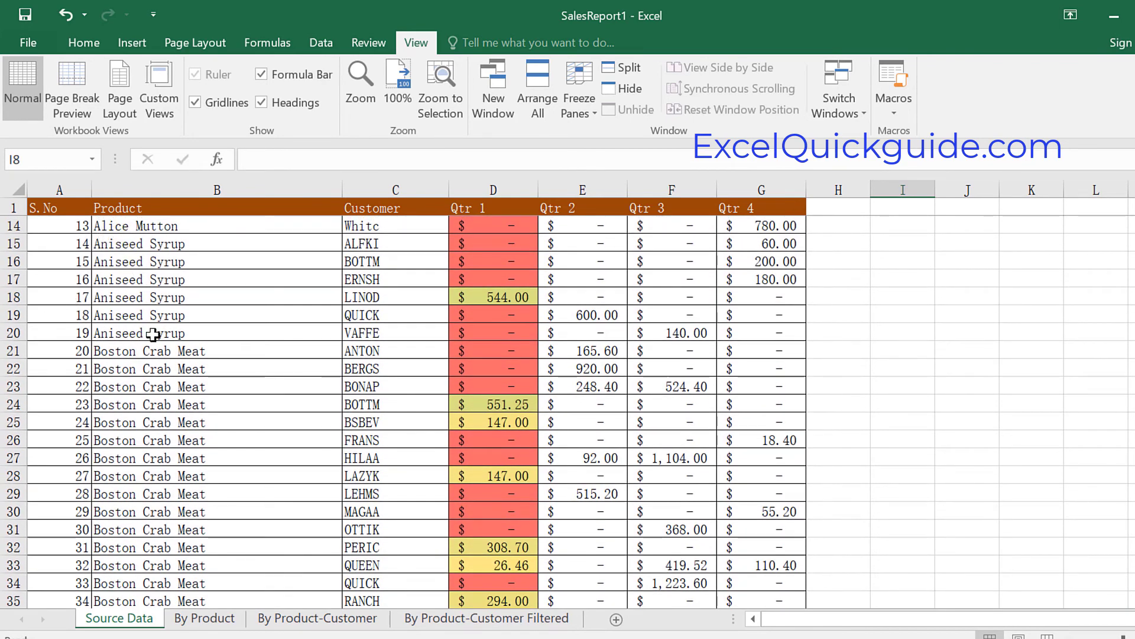
pyautogui.scroll(-1, 155, 340)
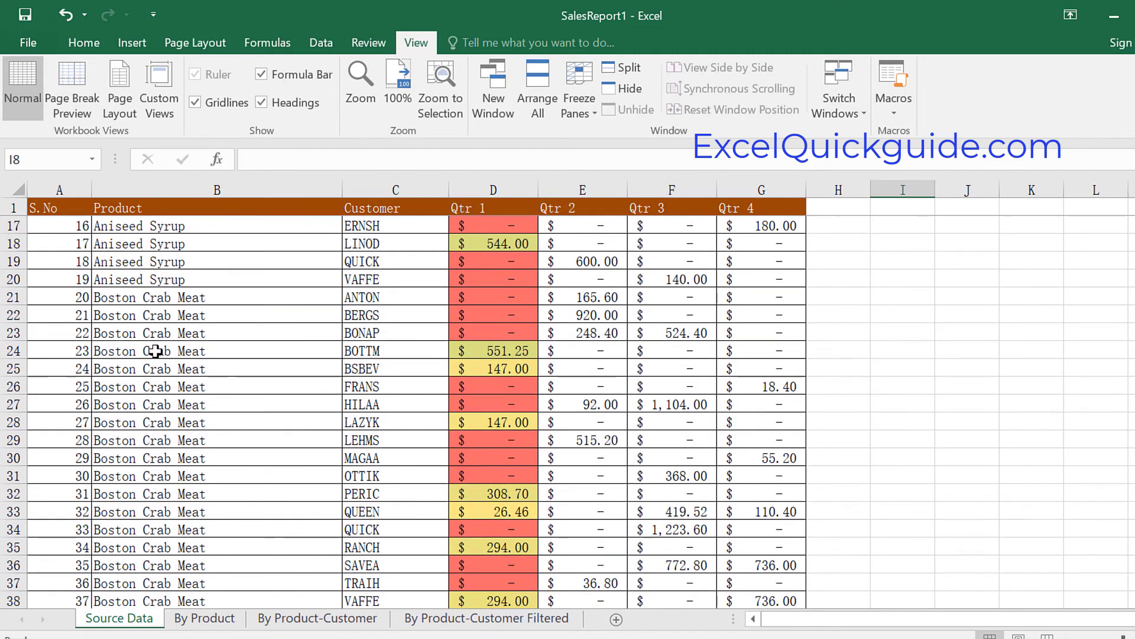
pyautogui.scroll(-8, 181, 379)
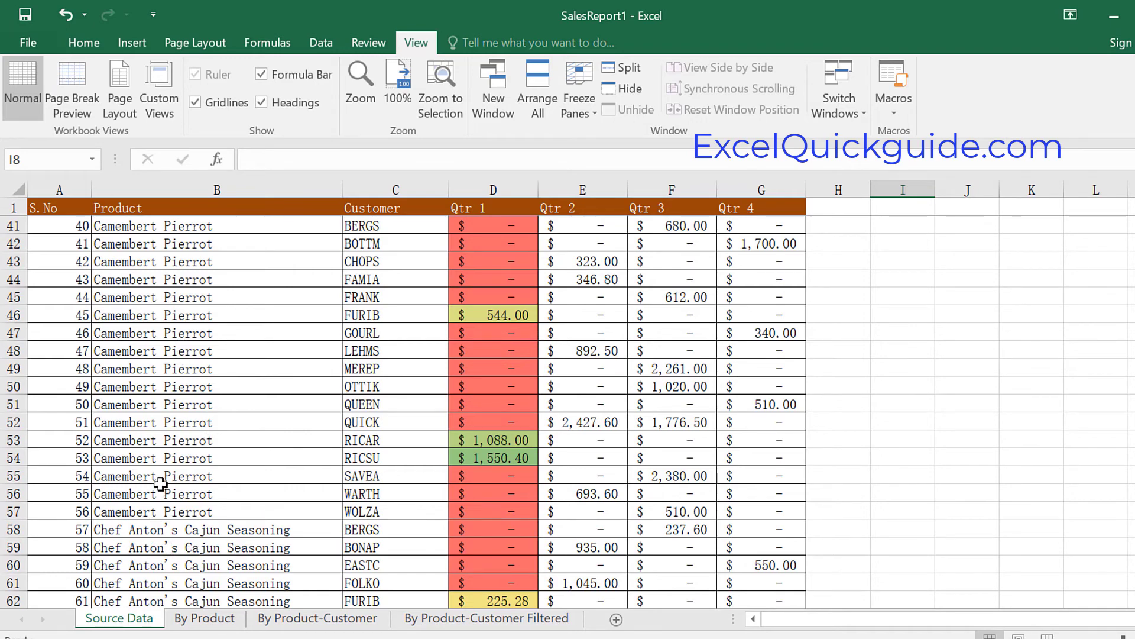
pyautogui.scroll(2, 168, 466)
pyautogui.scroll(11, 168, 466)
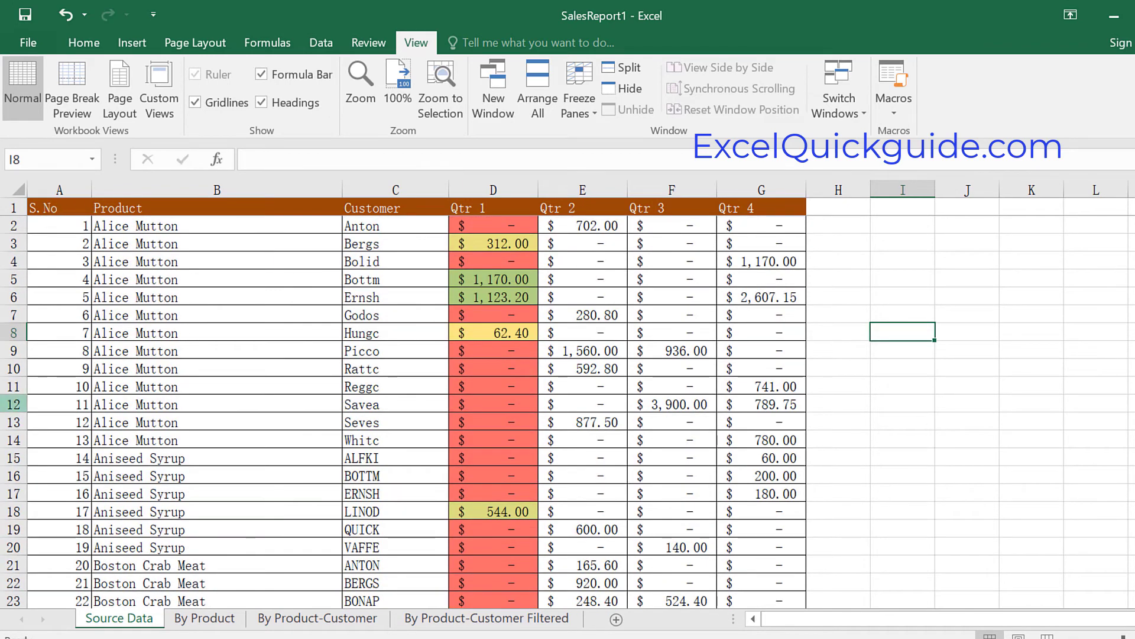
# Step: Add filter controls to the header row A1:G1, from S.No to Qtr 4
pyautogui.moveTo(52, 208); pyautogui.dragTo(816, 204)
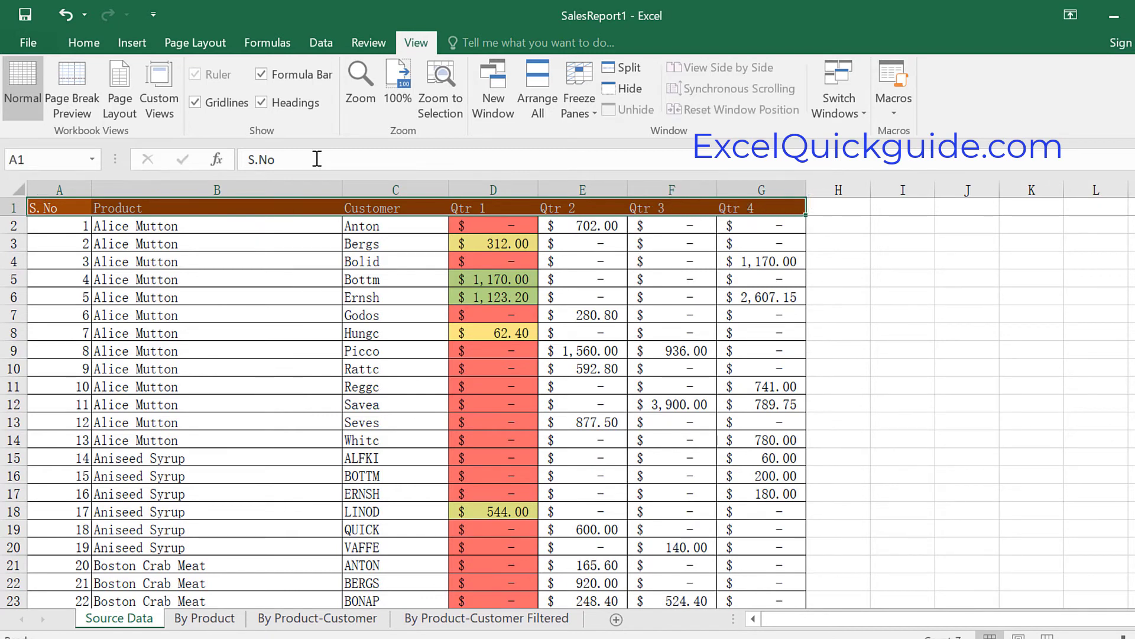
pyautogui.click(330, 47)
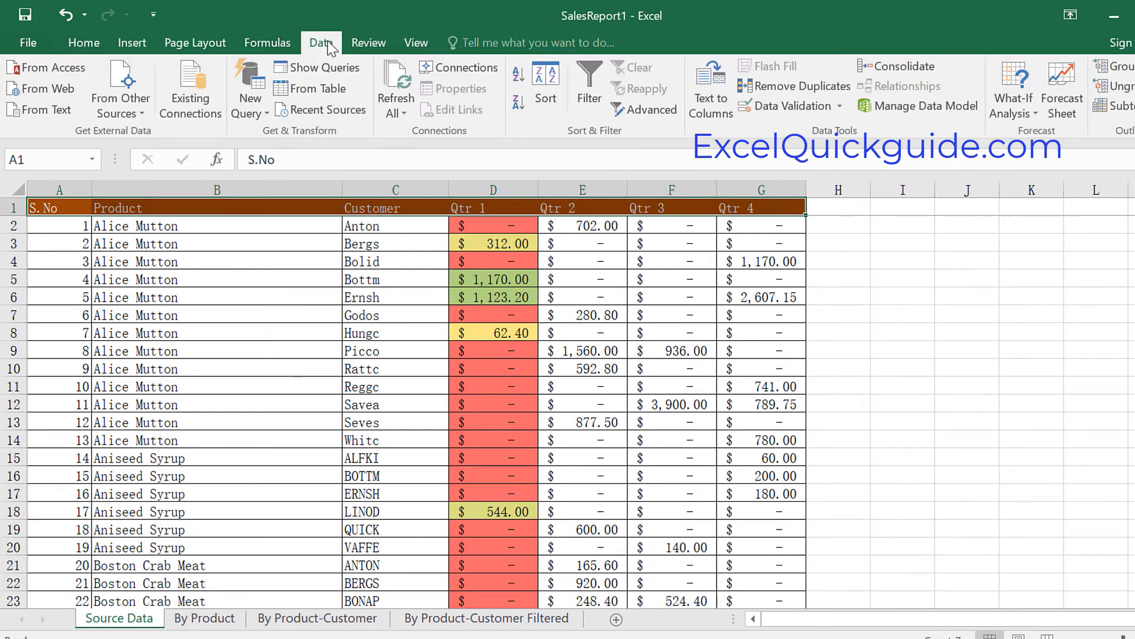
pyautogui.click(594, 74)
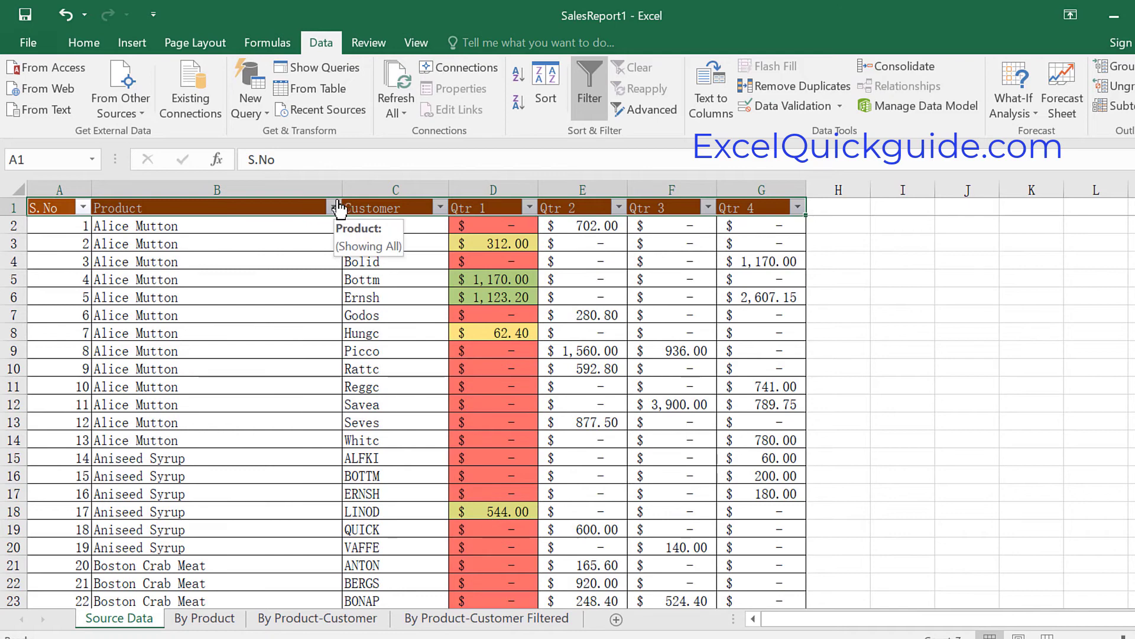
# Step: In the Product filter, keep Alice Mutton ticked and exclude the products from Aniseed Syrup through Gorgonzola Telino
pyautogui.click(333, 207)
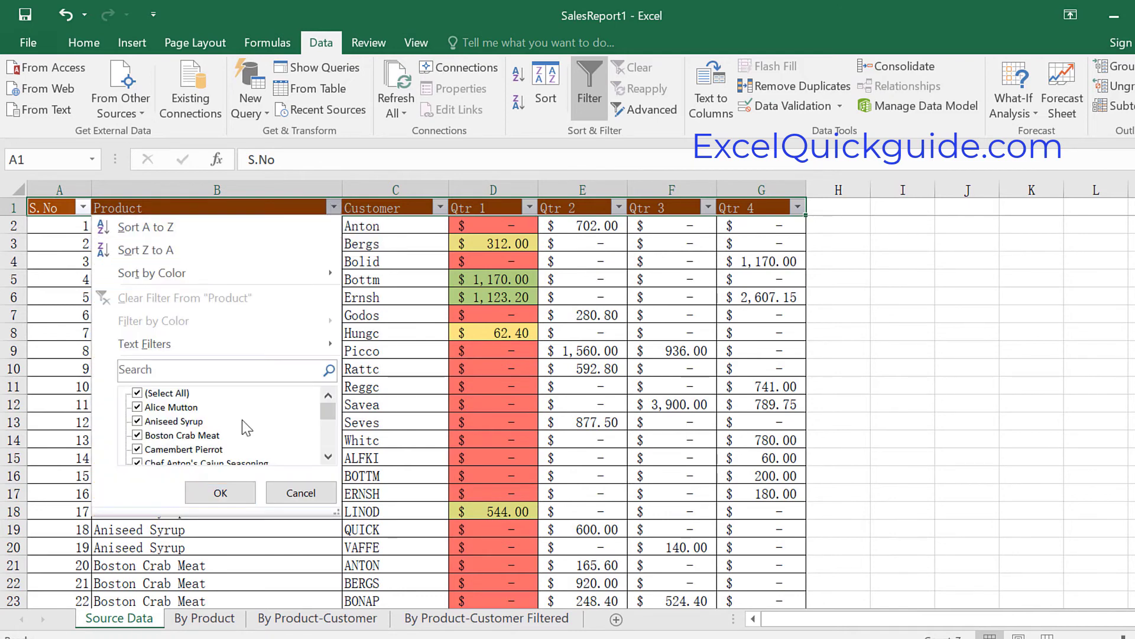
pyautogui.click(138, 408)
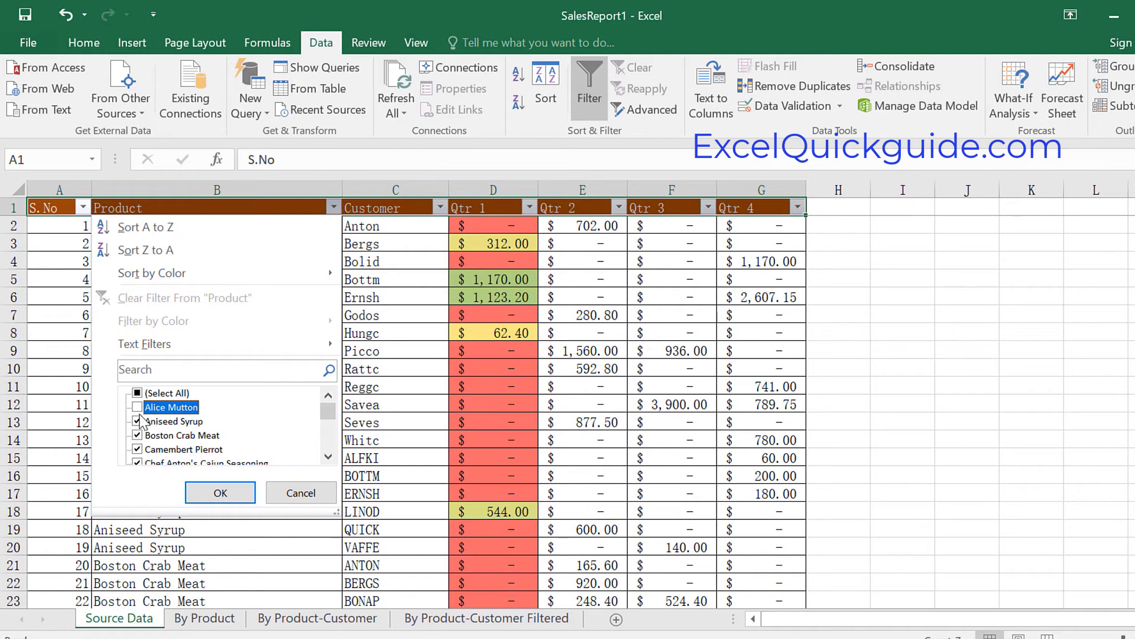
pyautogui.click(138, 421)
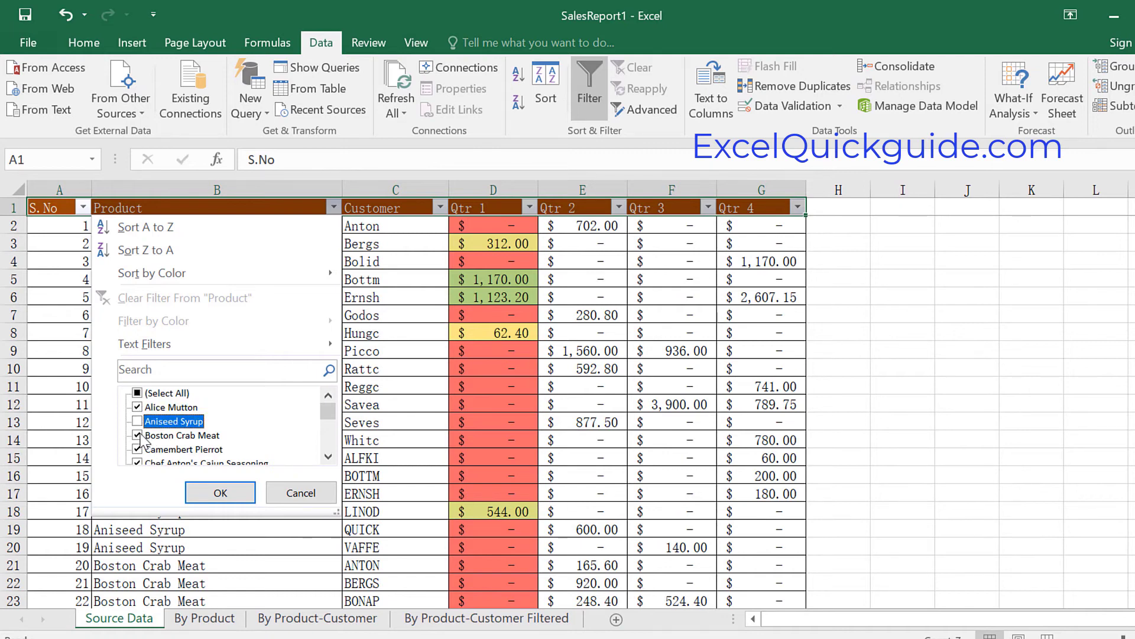
pyautogui.click(138, 436)
pyautogui.click(139, 450)
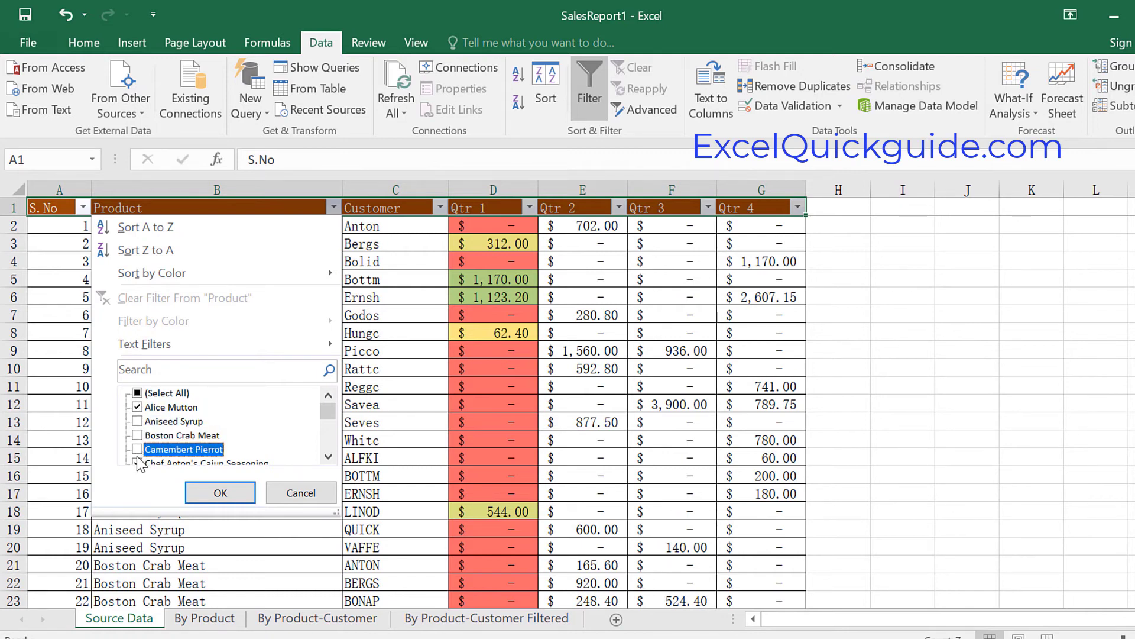
pyautogui.click(326, 458)
pyautogui.click(329, 458)
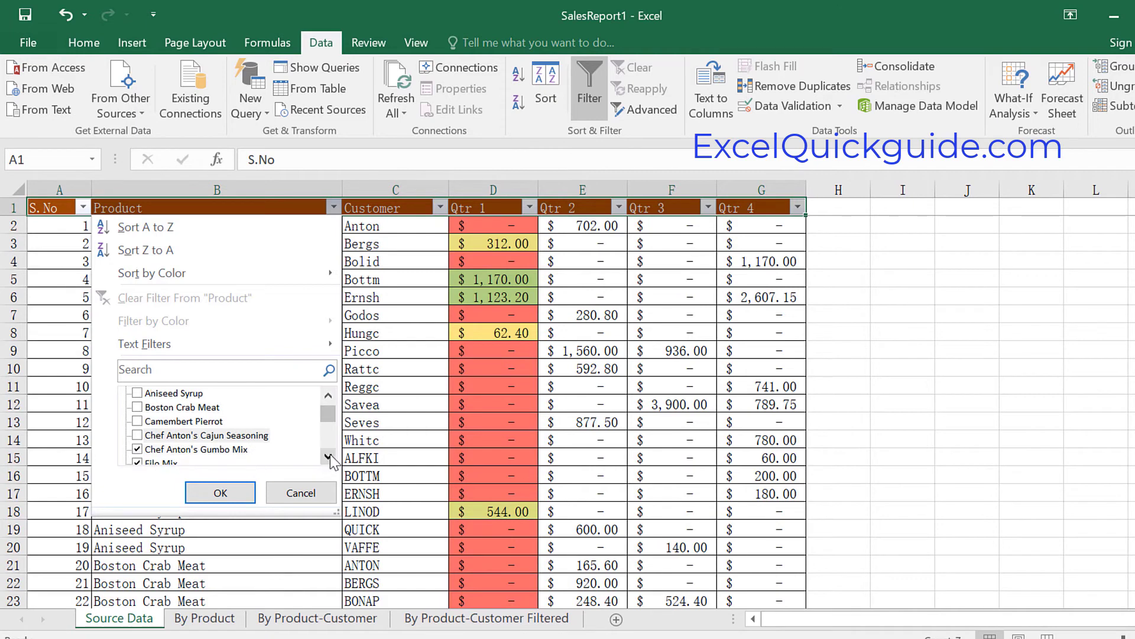
pyautogui.click(329, 458)
pyautogui.click(328, 458)
pyautogui.click(138, 421)
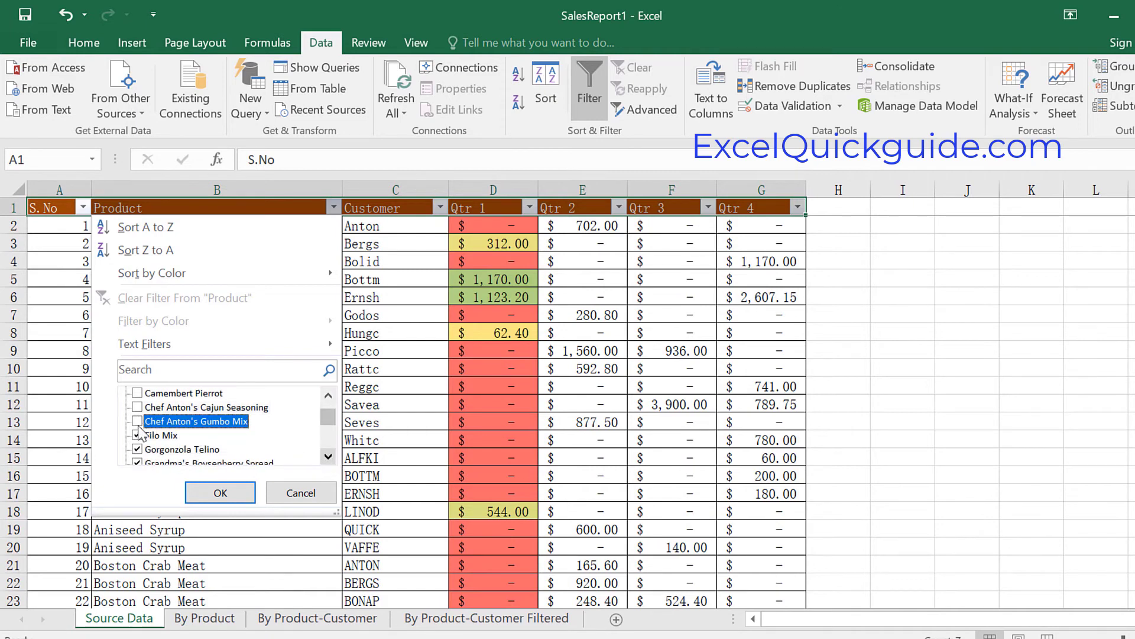
pyautogui.click(138, 435)
pyautogui.click(137, 449)
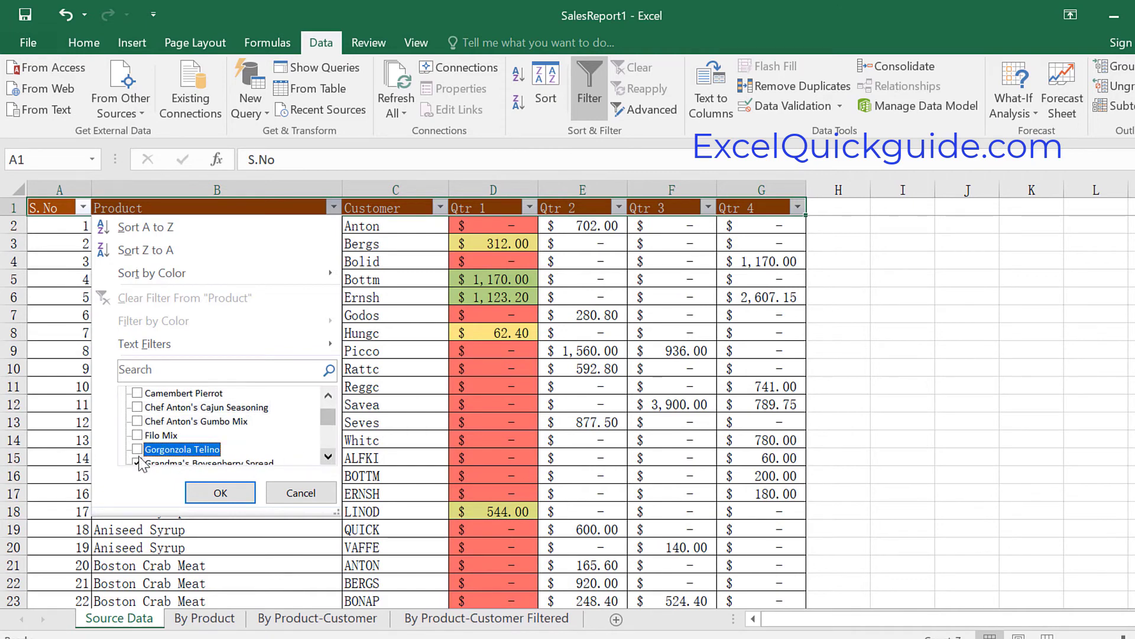
# Step: Exclude Grandma's Boysenberry Spread, Ipoh Coffee, Jack's New England Clam Chowder and the products from Longlife Tofu through Mozzarella di Giovanni in the Product filter
pyautogui.click(327, 458)
pyautogui.scroll(-2, 161, 441)
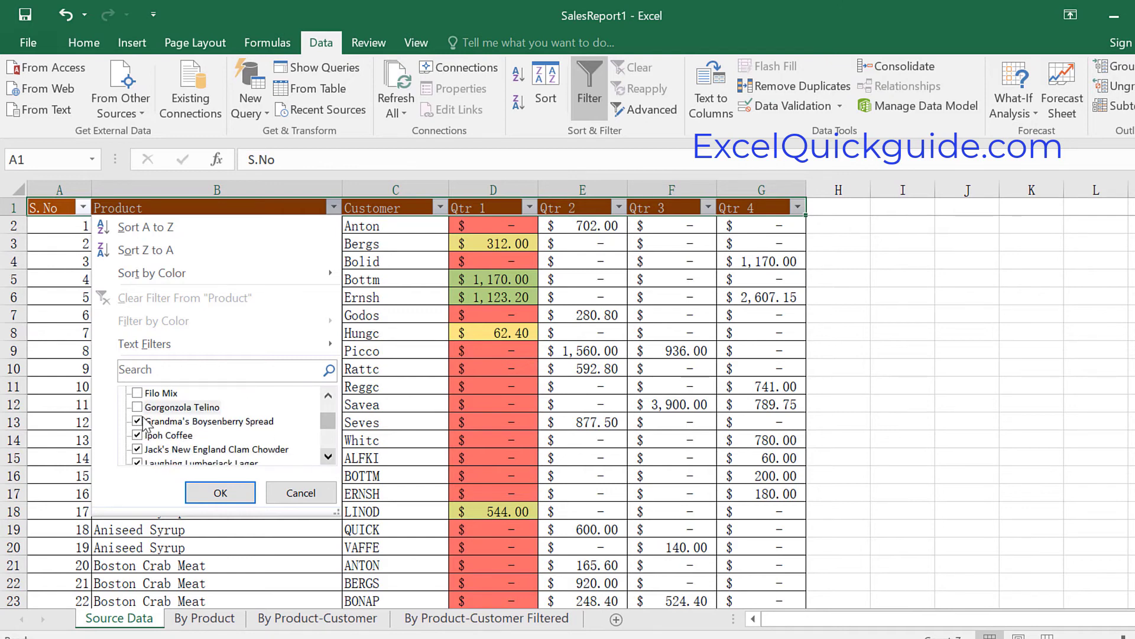
pyautogui.click(137, 421)
pyautogui.click(137, 435)
pyautogui.click(137, 449)
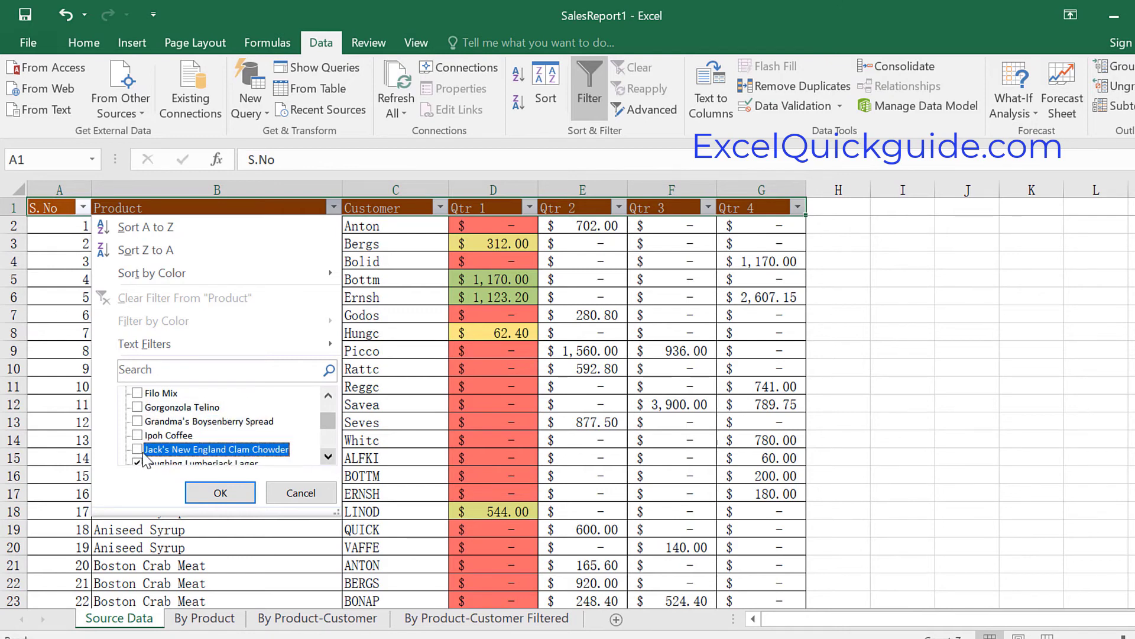
pyautogui.scroll(-5, 156, 440)
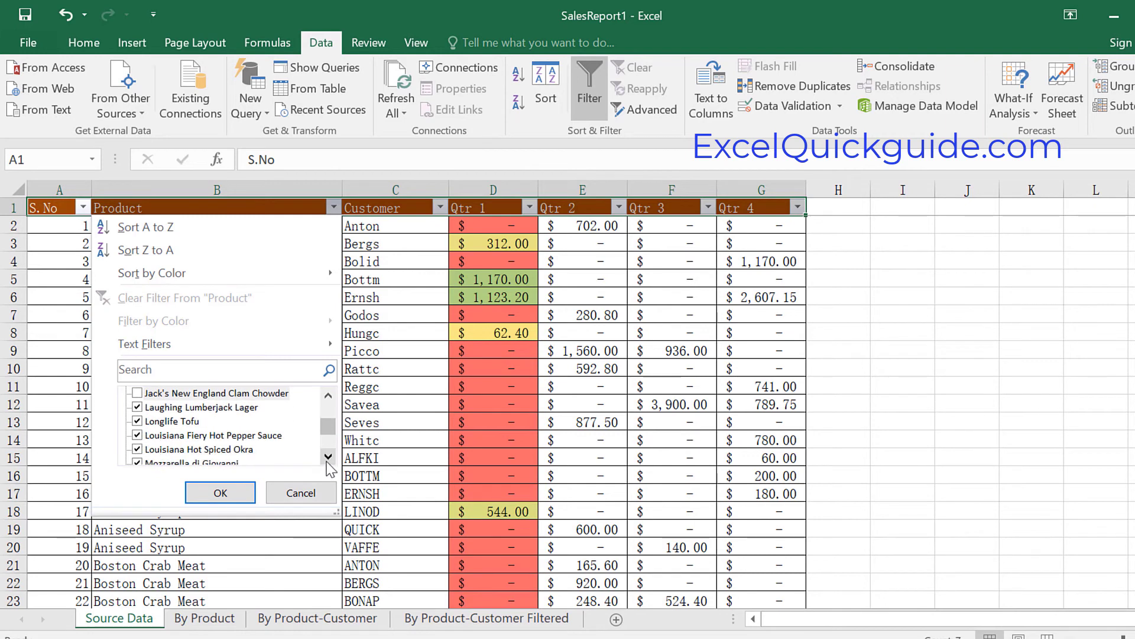
pyautogui.scroll(-1, 139, 461)
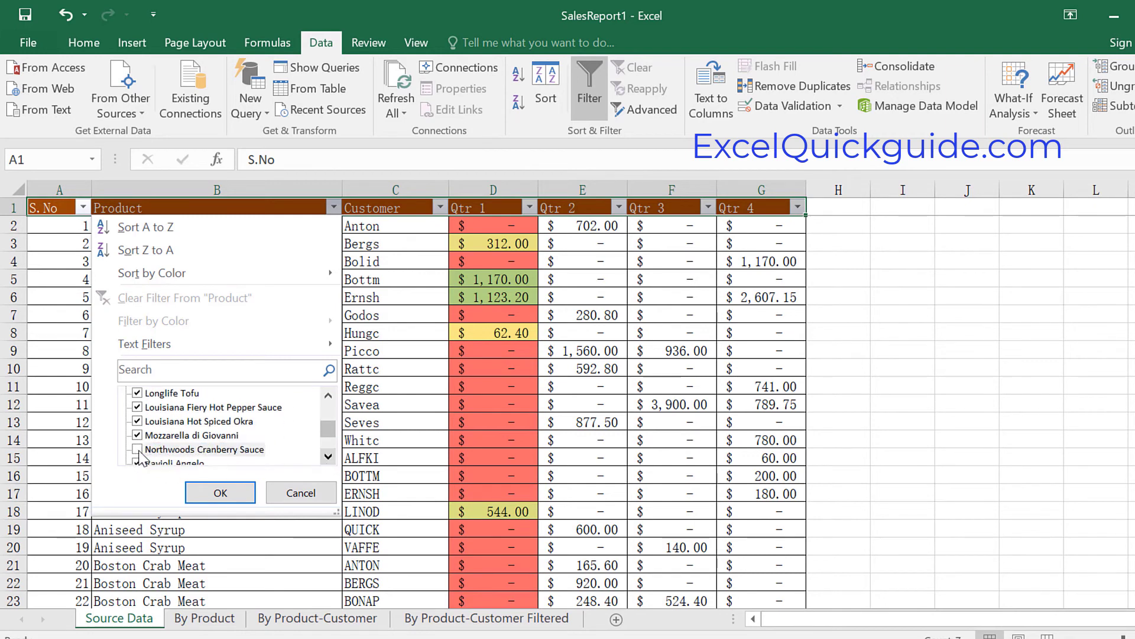
pyautogui.click(137, 421)
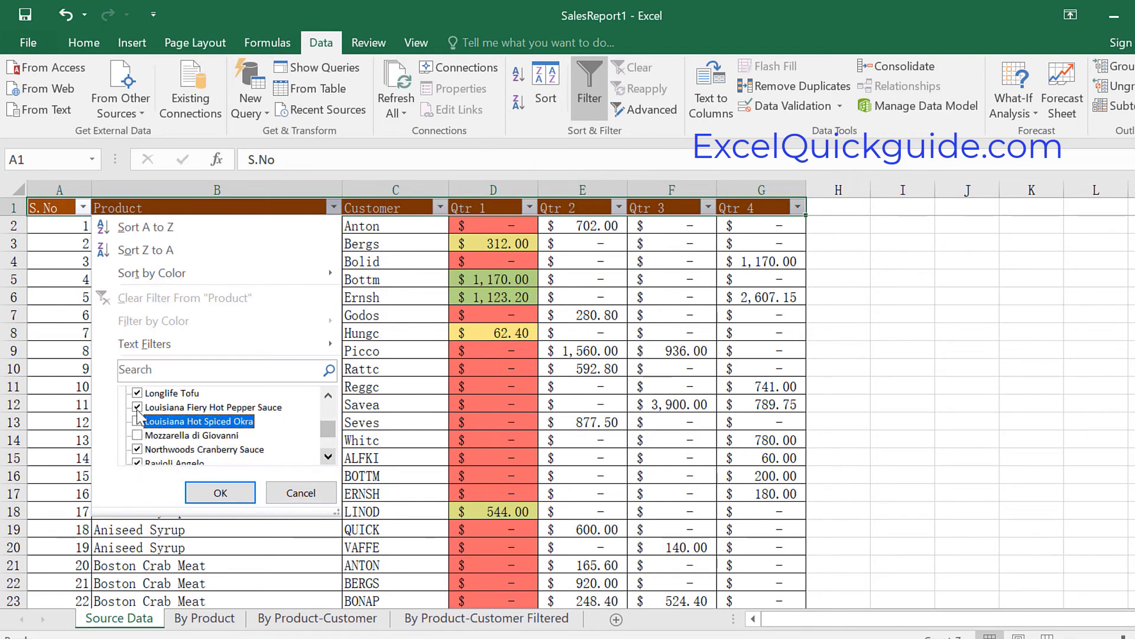
pyautogui.click(137, 407)
pyautogui.click(137, 393)
pyautogui.click(138, 463)
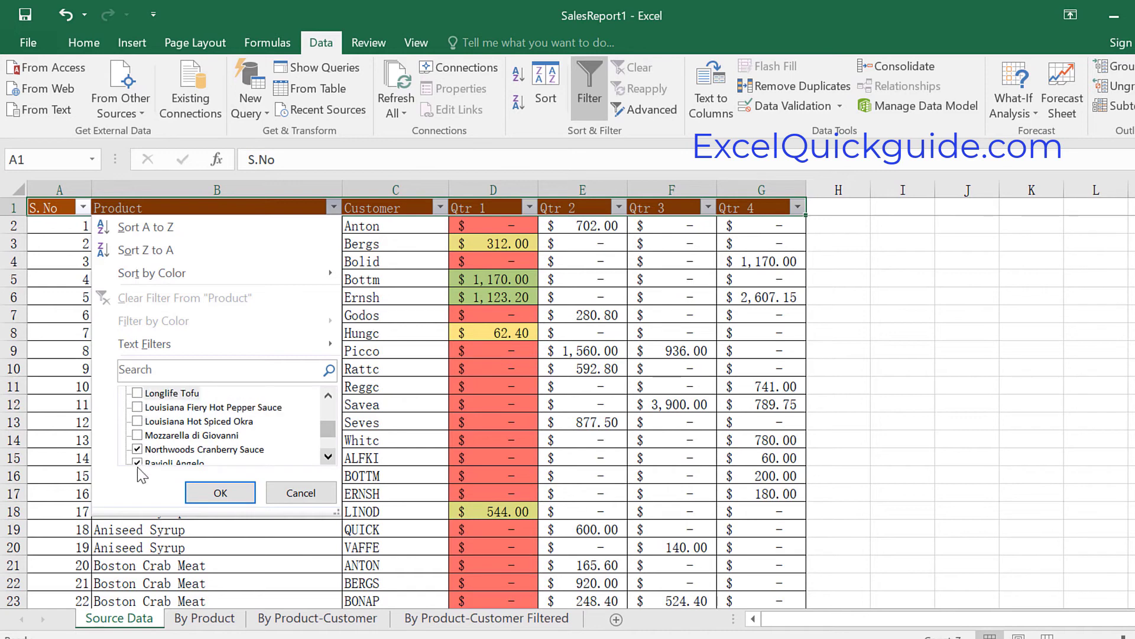
pyautogui.click(136, 448)
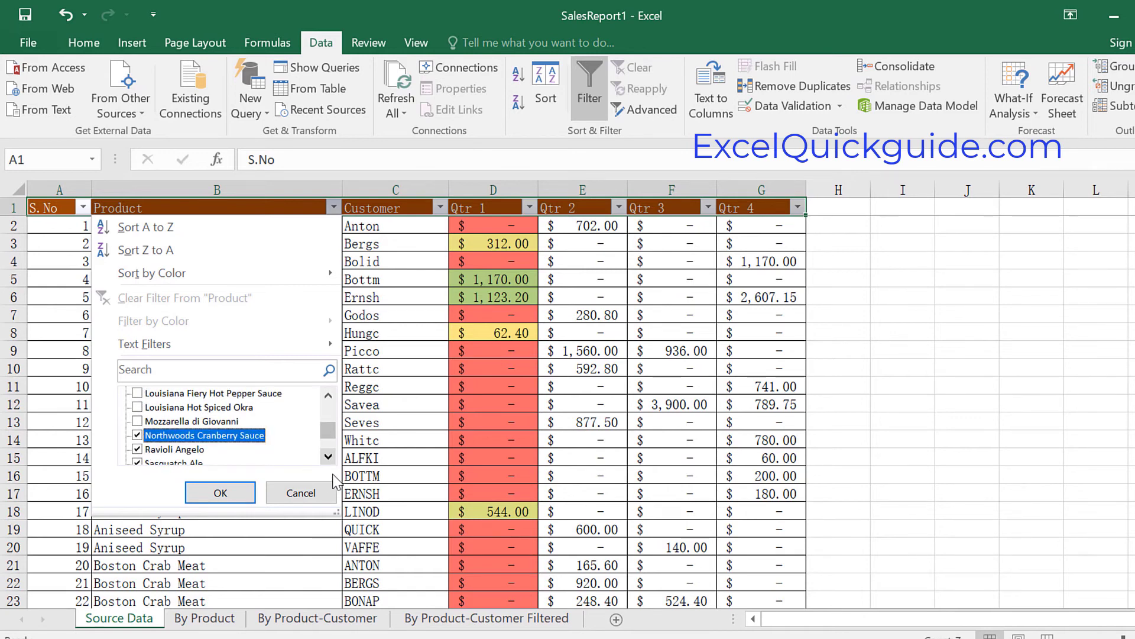
# Step: Exclude the products from Northwoods Cranberry Sauce through Veggie-spread in the Product filter
pyautogui.scroll(-2, 265, 448)
pyautogui.click(148, 462)
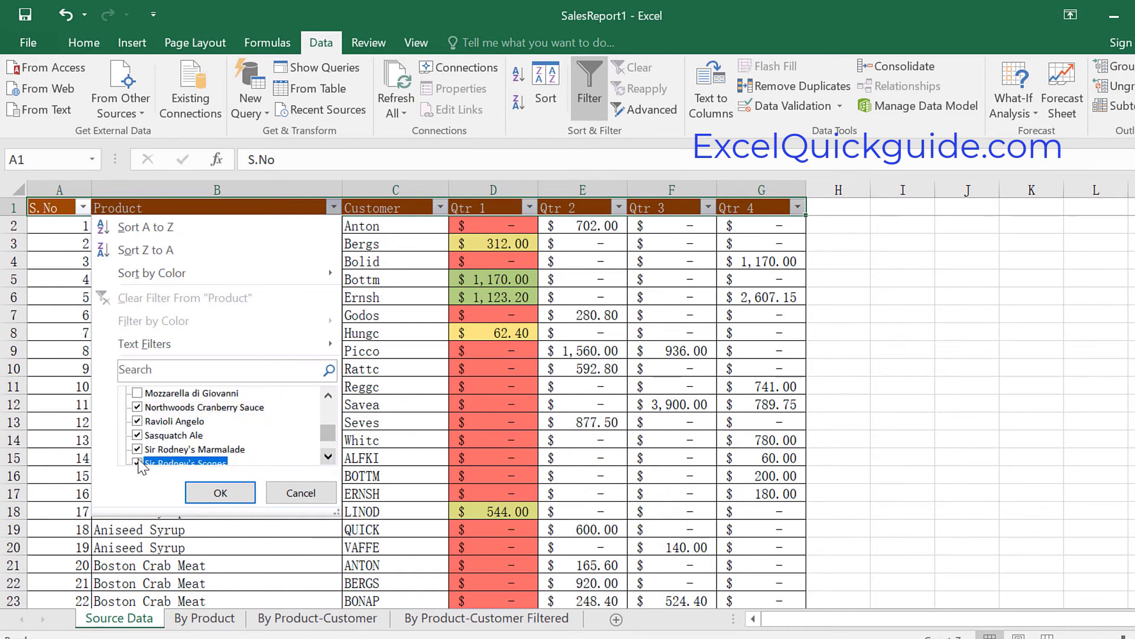
pyautogui.click(137, 435)
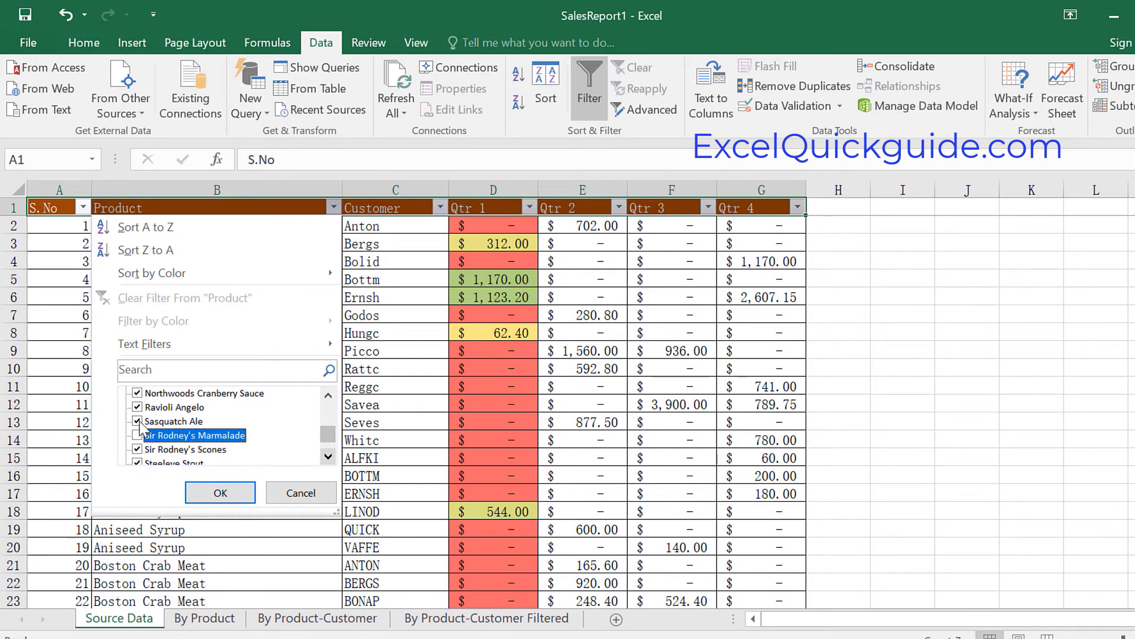
pyautogui.click(140, 423)
pyautogui.click(137, 408)
pyautogui.click(137, 393)
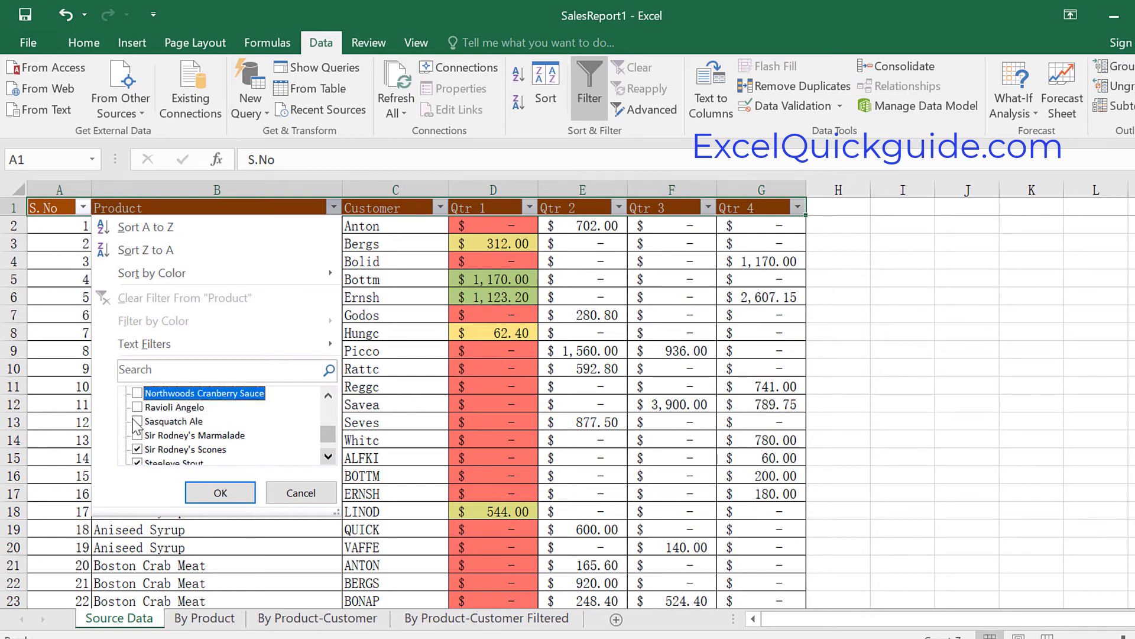
pyautogui.click(137, 449)
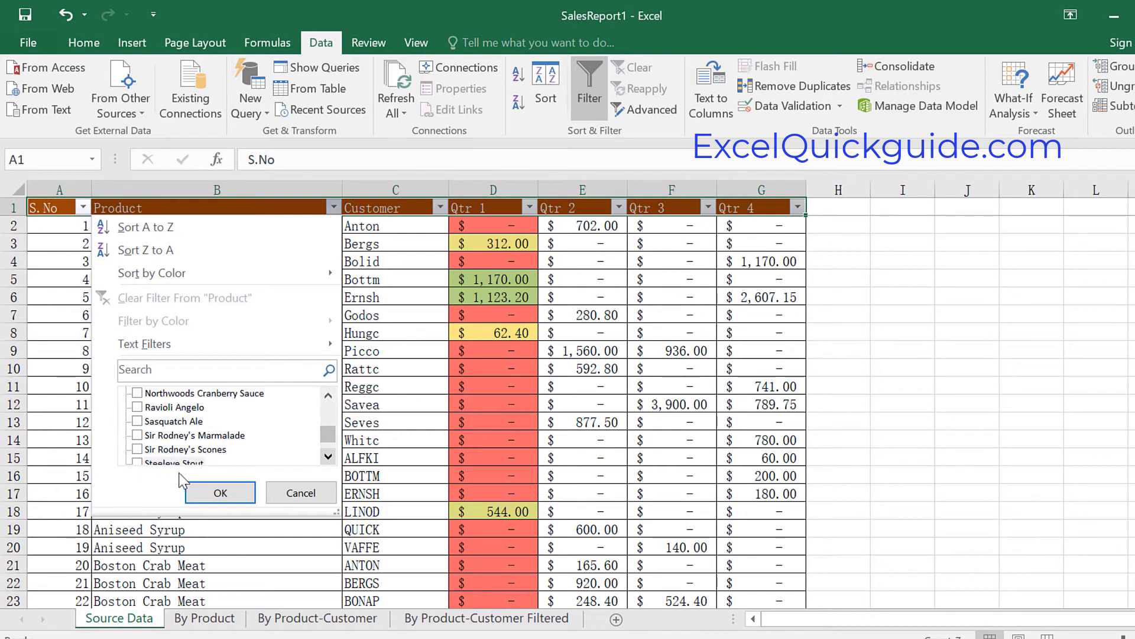
pyautogui.click(137, 462)
pyautogui.click(329, 459)
pyautogui.click(329, 457)
pyautogui.click(329, 457)
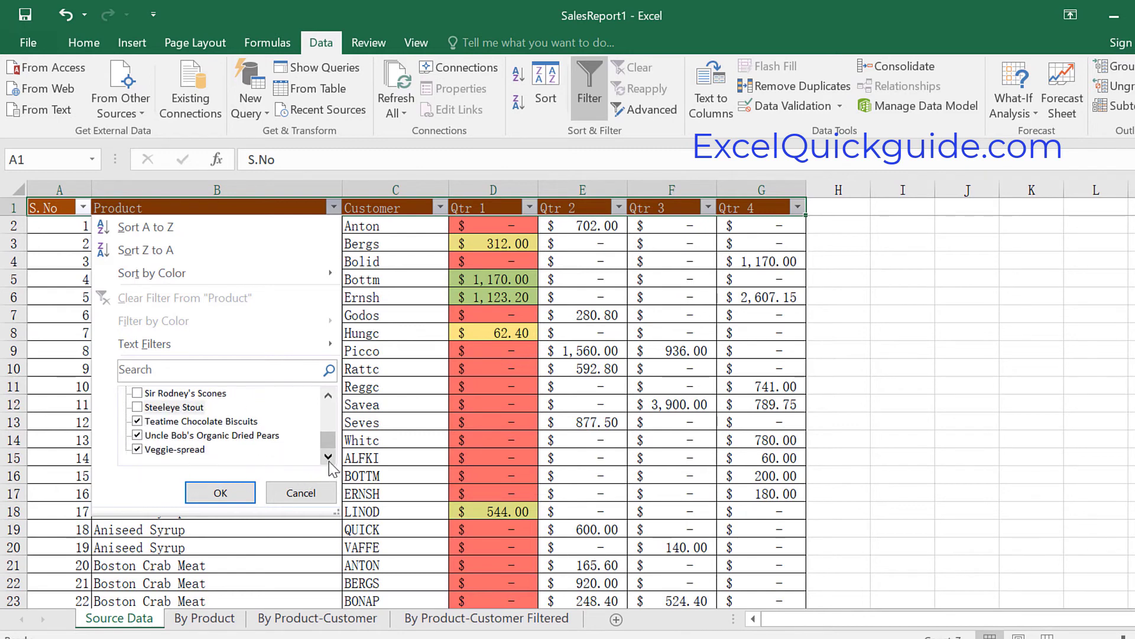
pyautogui.click(137, 450)
pyautogui.click(137, 435)
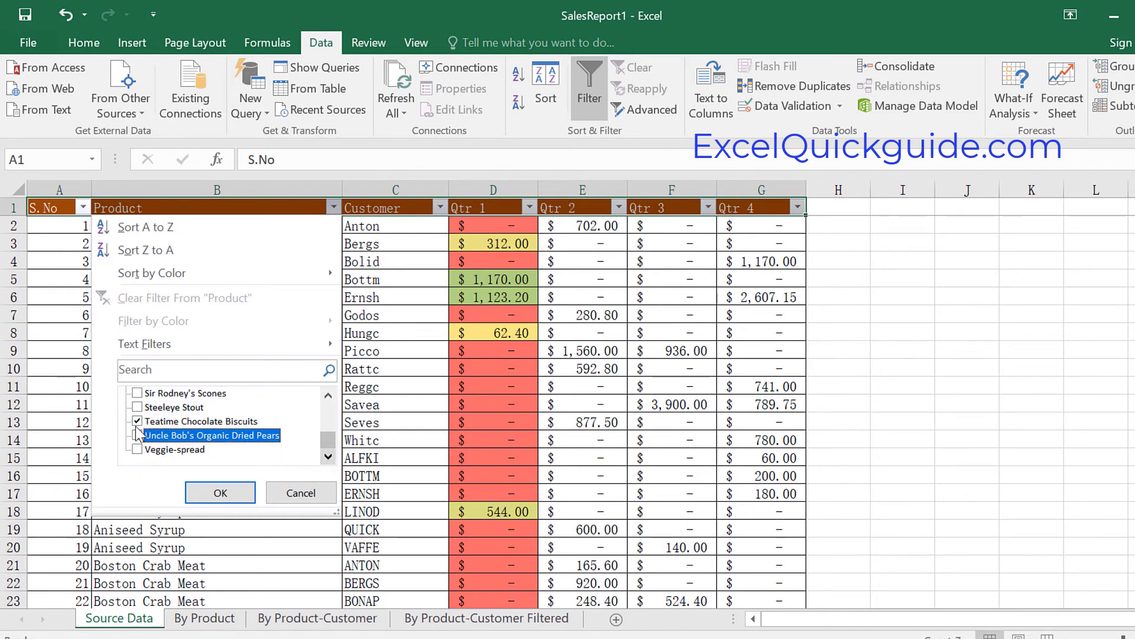
pyautogui.click(137, 421)
# Step: Exclude Laughing Lumberjack Lager as well and apply the Product filter with only Alice Mutton selected
pyautogui.moveTo(330, 452); pyautogui.dragTo(330, 432)
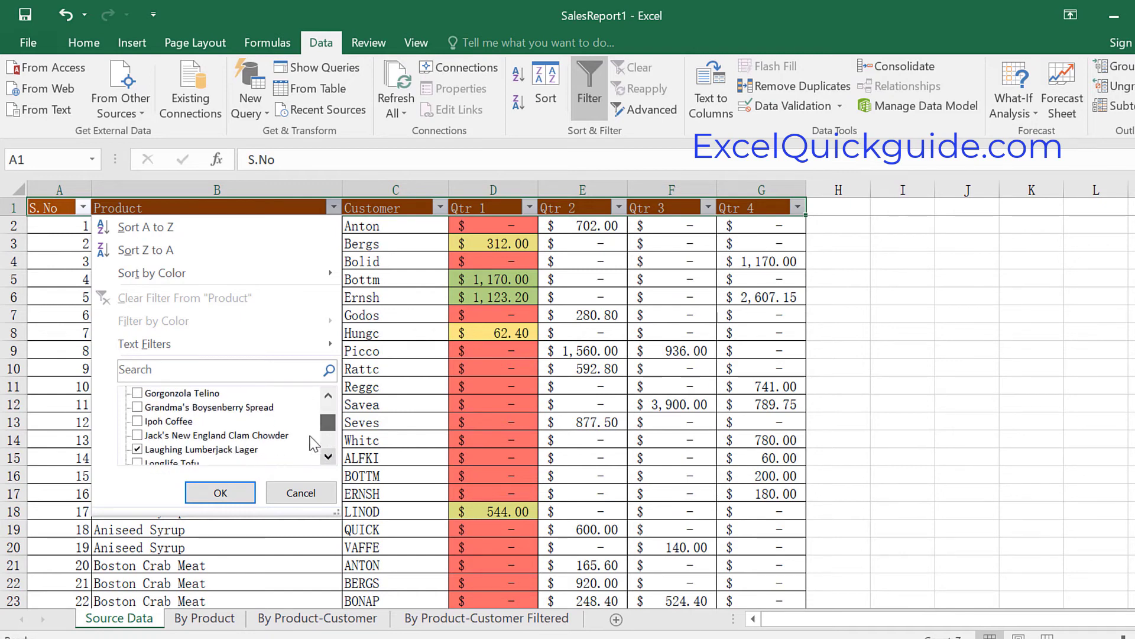
pyautogui.click(145, 451)
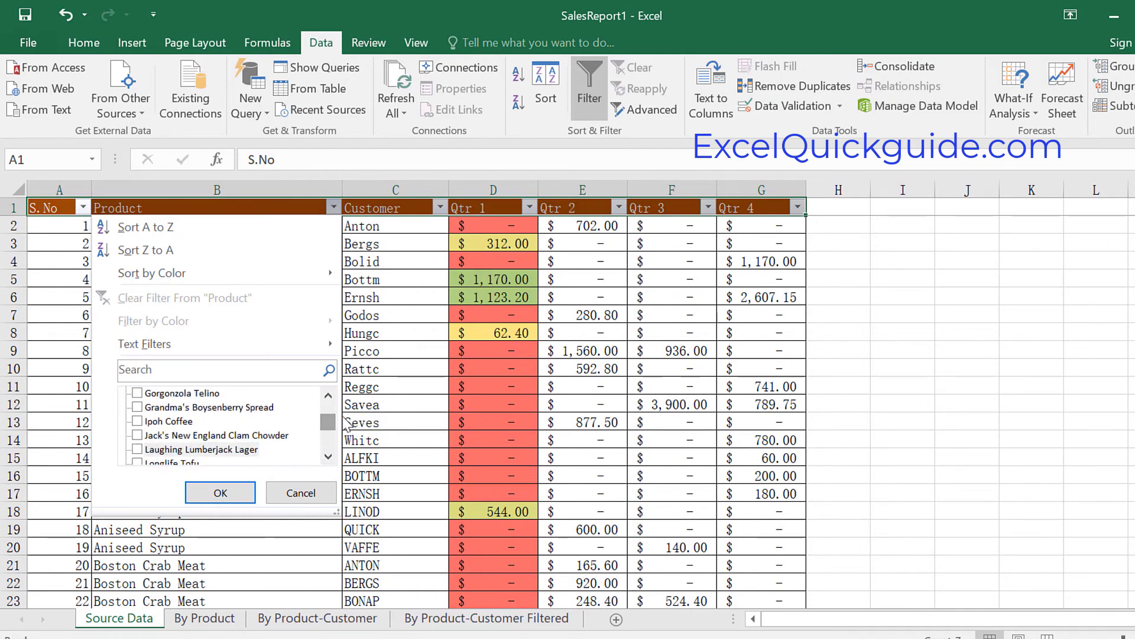
pyautogui.moveTo(329, 423); pyautogui.dragTo(347, 404)
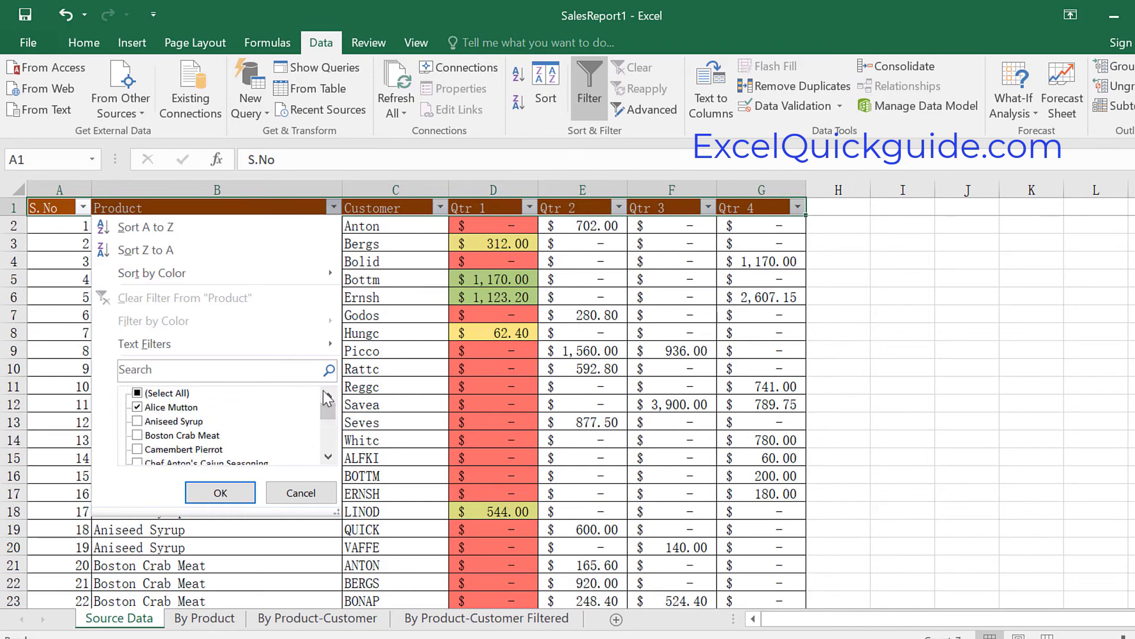
pyautogui.click(222, 495)
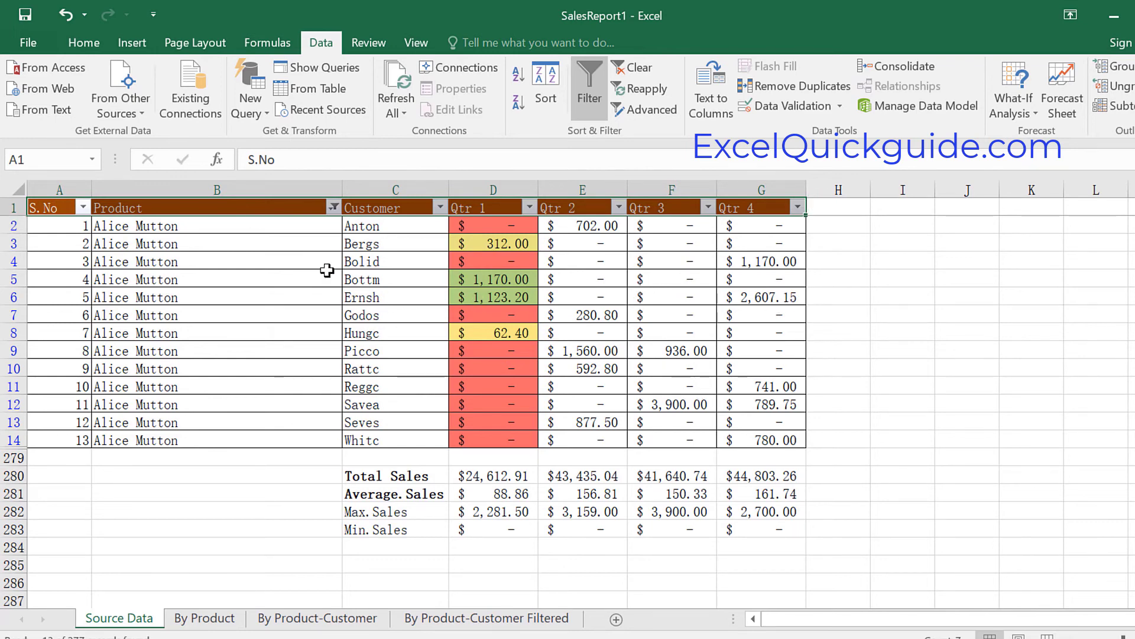
# Step: Reopen and close the Product filter list, and undo the Alice Mutton filter
pyautogui.click(333, 207)
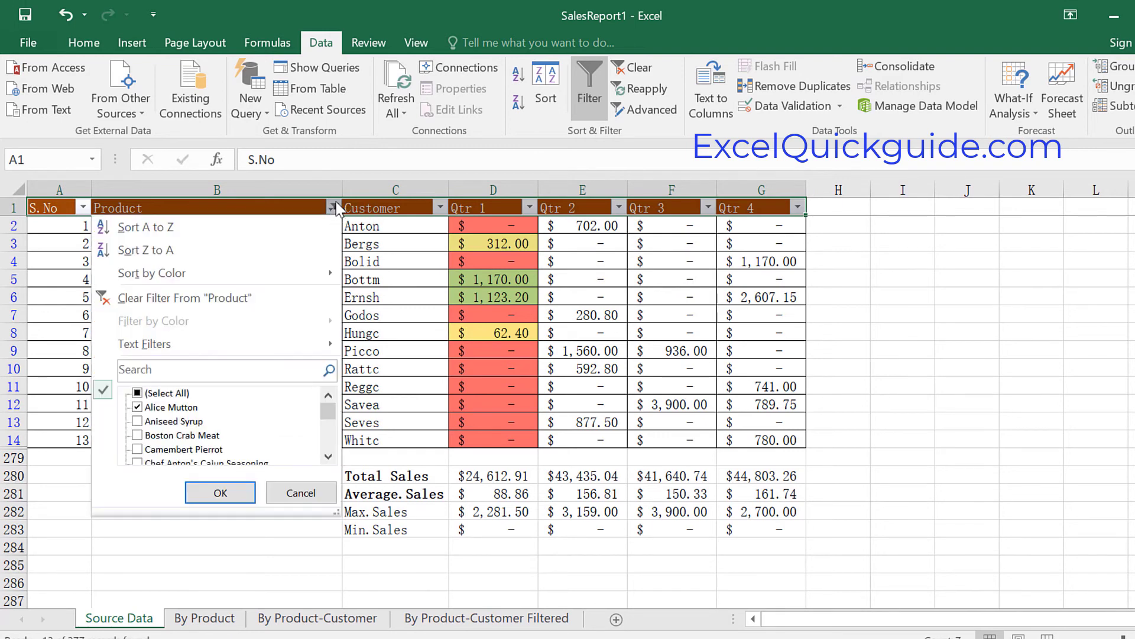
pyautogui.click(335, 208)
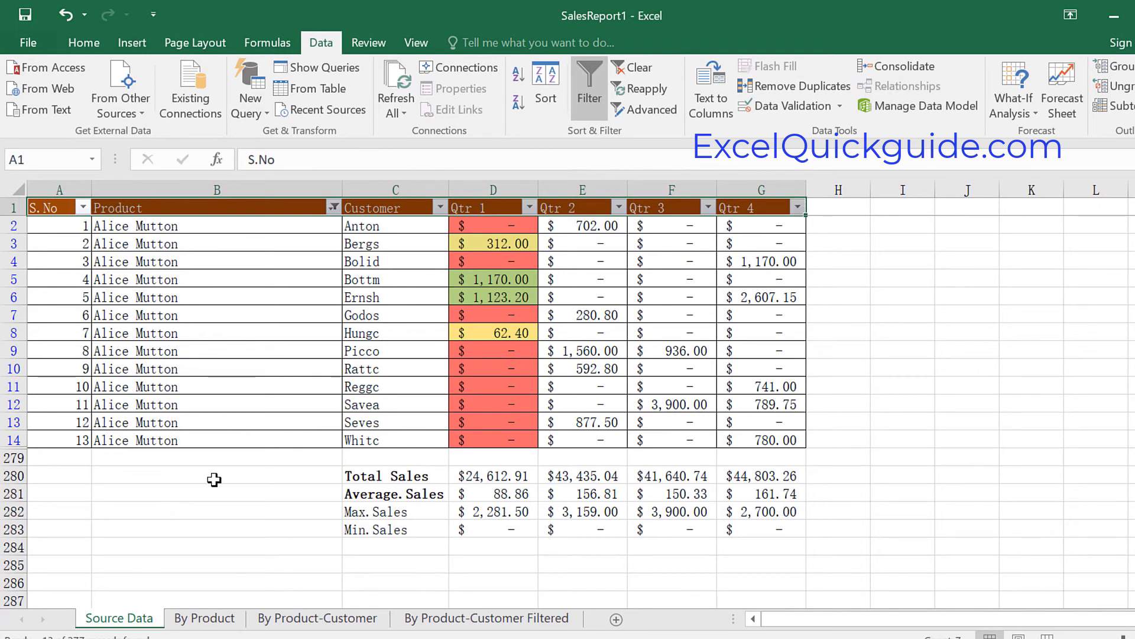
pyautogui.hotkey('ctrl', 'z')
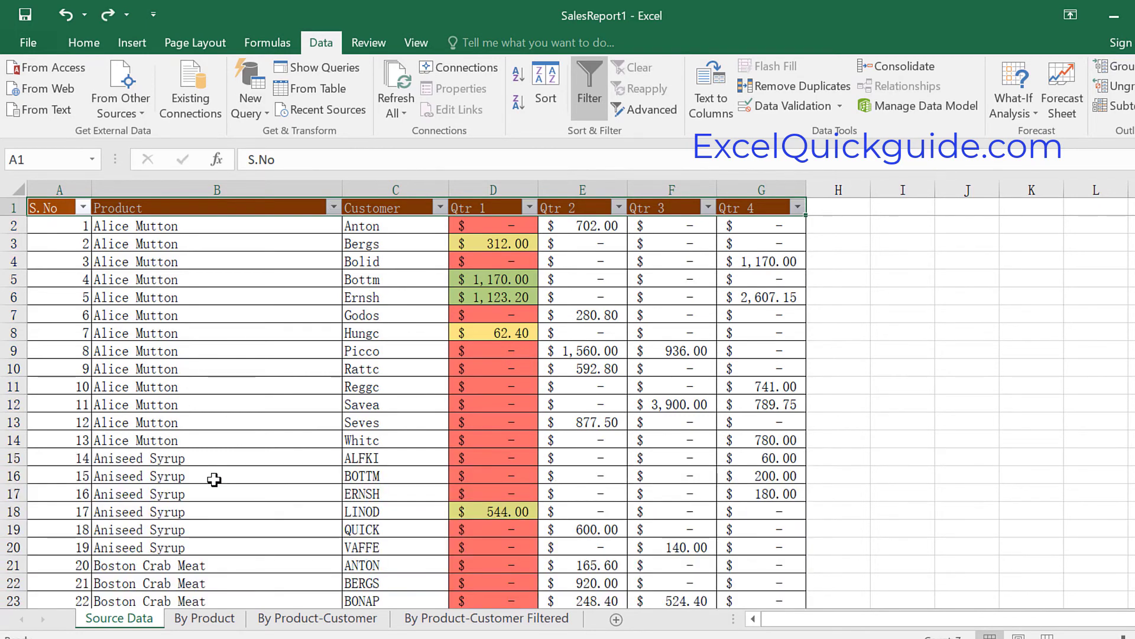
# Step: Examine the unfiltered sales records from Alice Mutton down to the Gorgonzola Telino rows
pyautogui.scroll(-2, 269, 429)
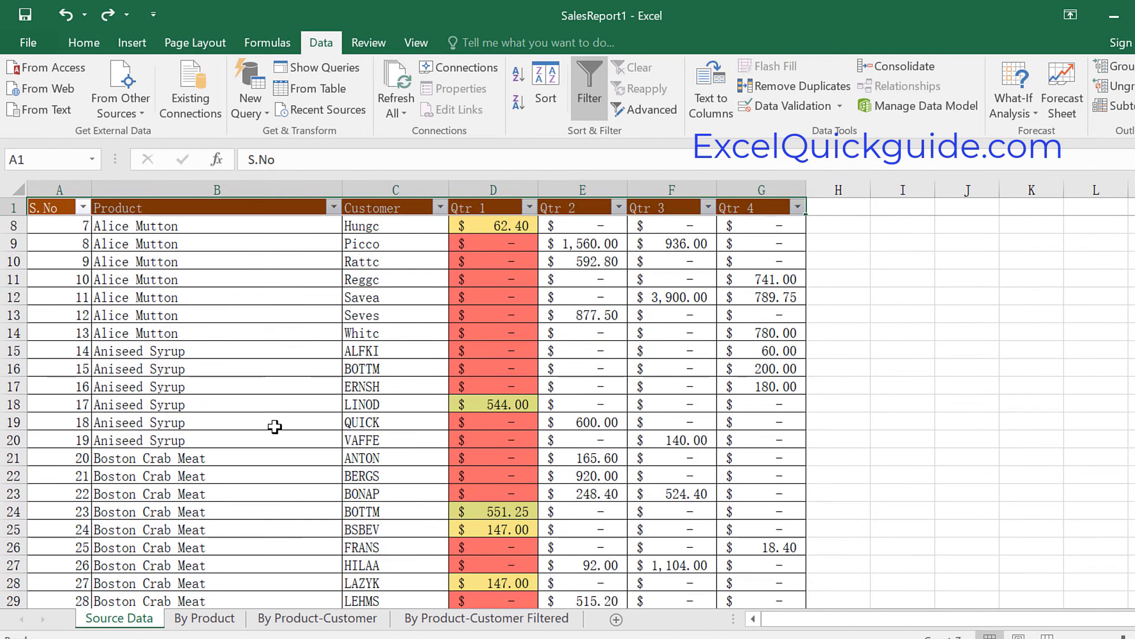
pyautogui.scroll(-3, 275, 426)
pyautogui.scroll(-5, 155, 237)
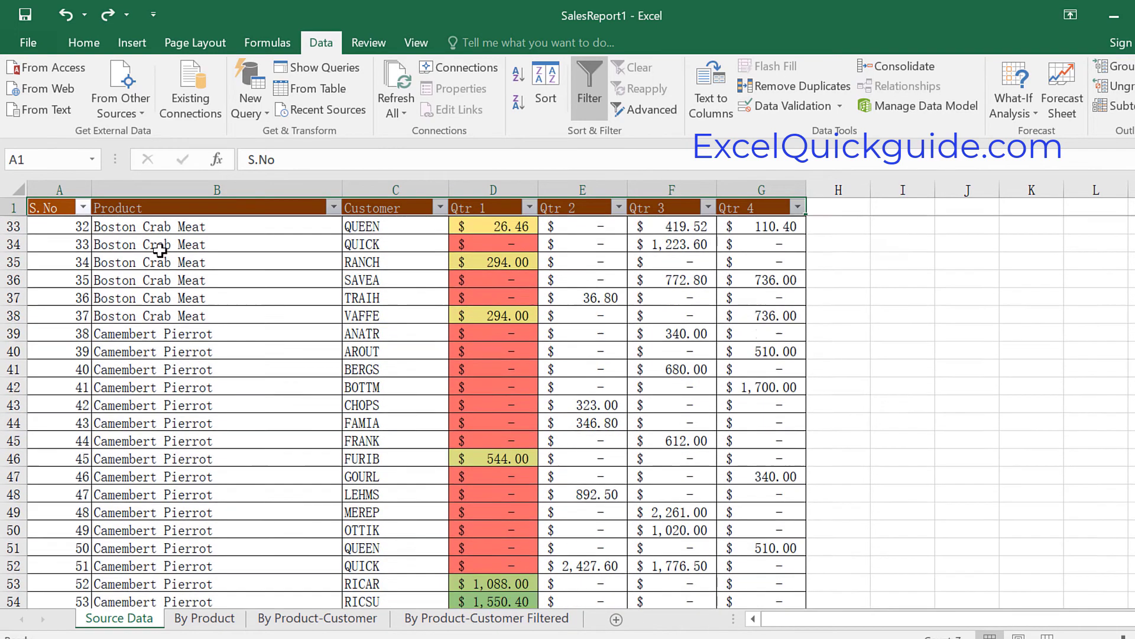
pyautogui.scroll(-2, 160, 250)
pyautogui.scroll(-6, 170, 267)
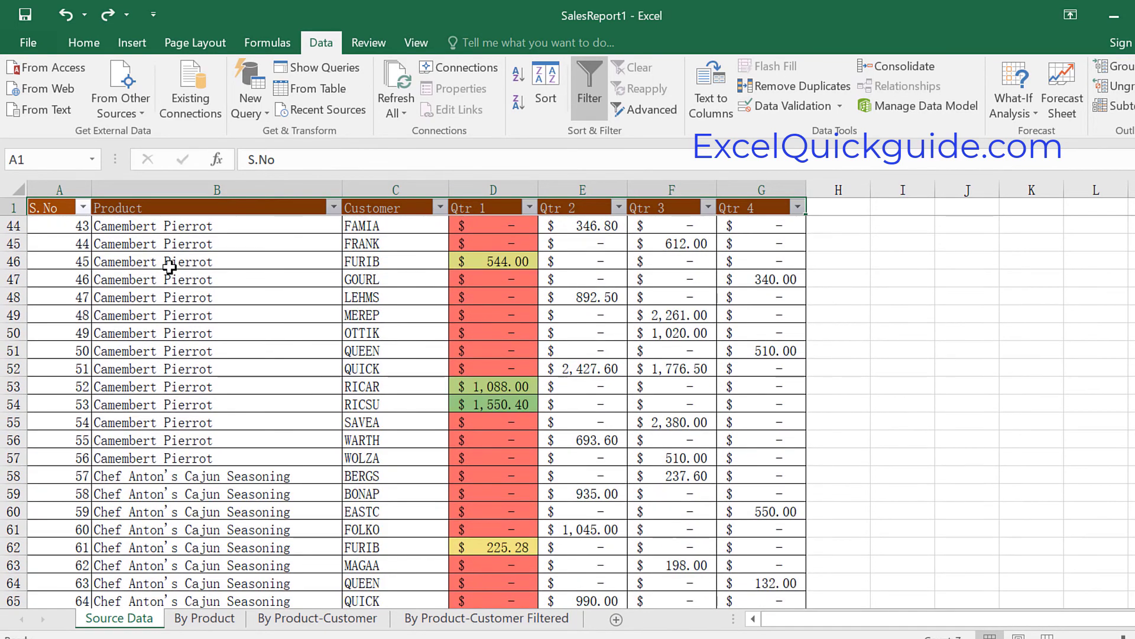
pyautogui.scroll(-4, 166, 272)
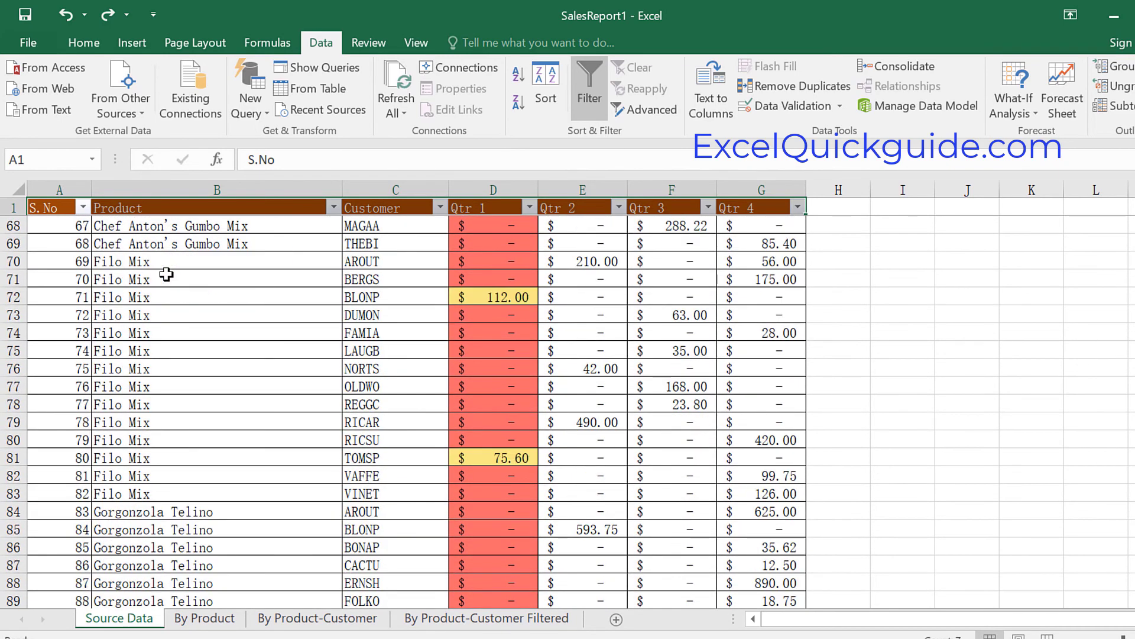
pyautogui.scroll(-6, 166, 277)
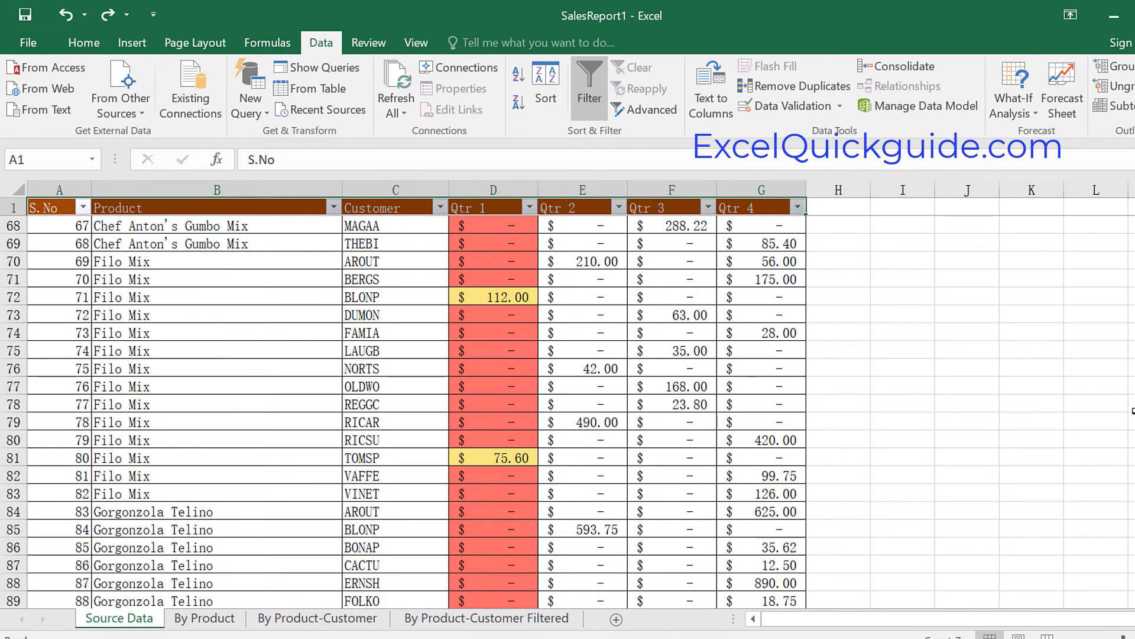
# Step: Enter 1 in cell H2 and 2 in cell H3 beside the sales table
pyautogui.scroll(20, 1098, 400)
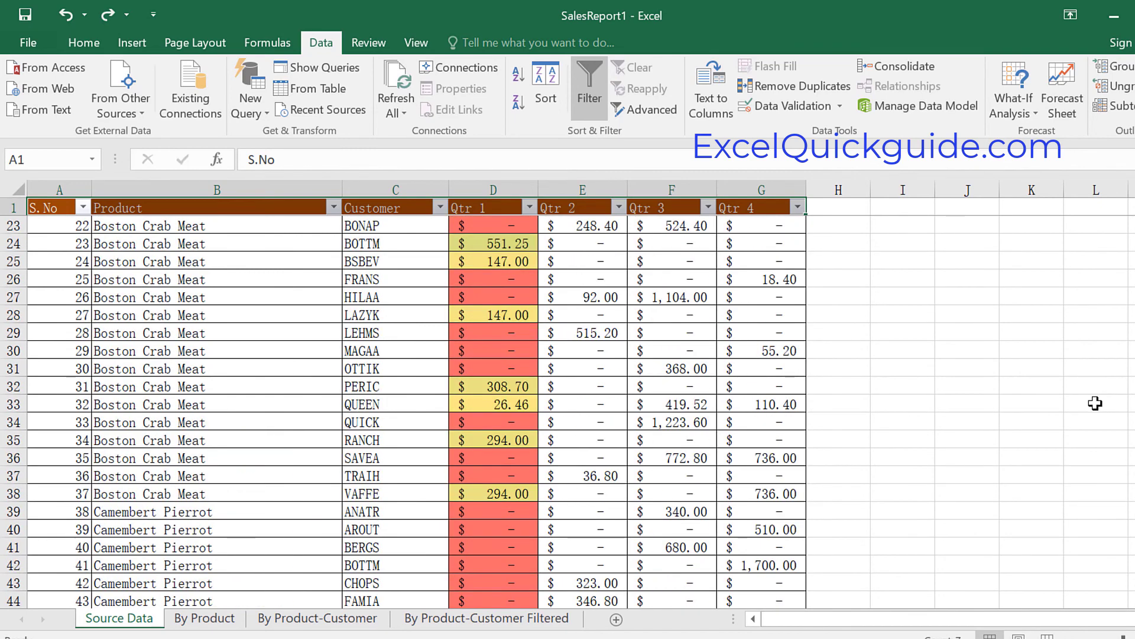
pyautogui.click(853, 226)
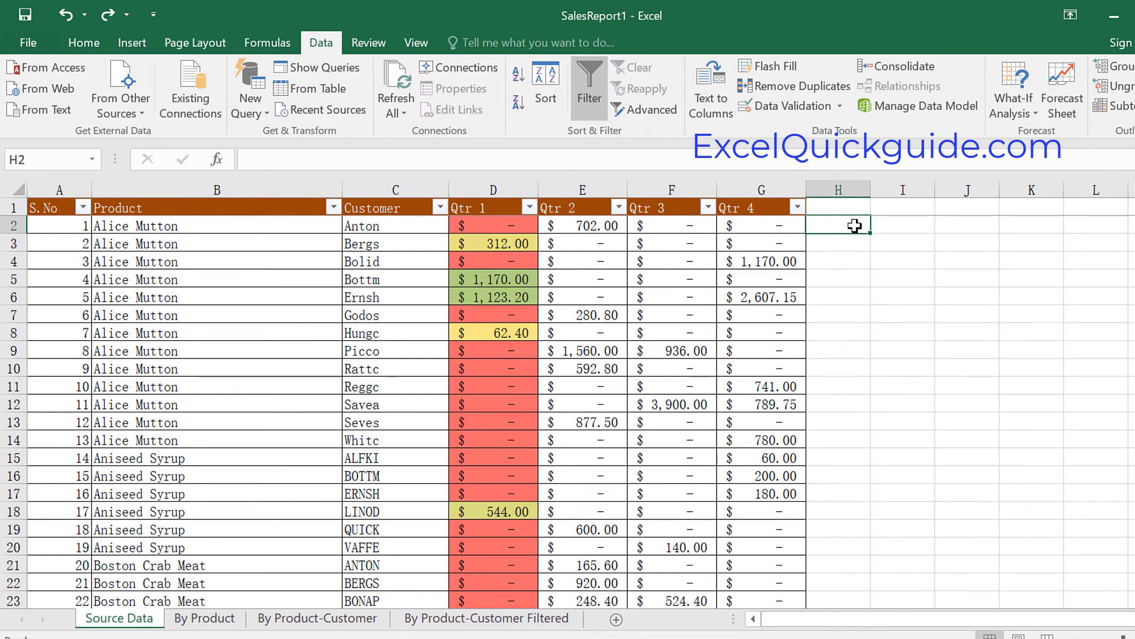
pyautogui.write('1')
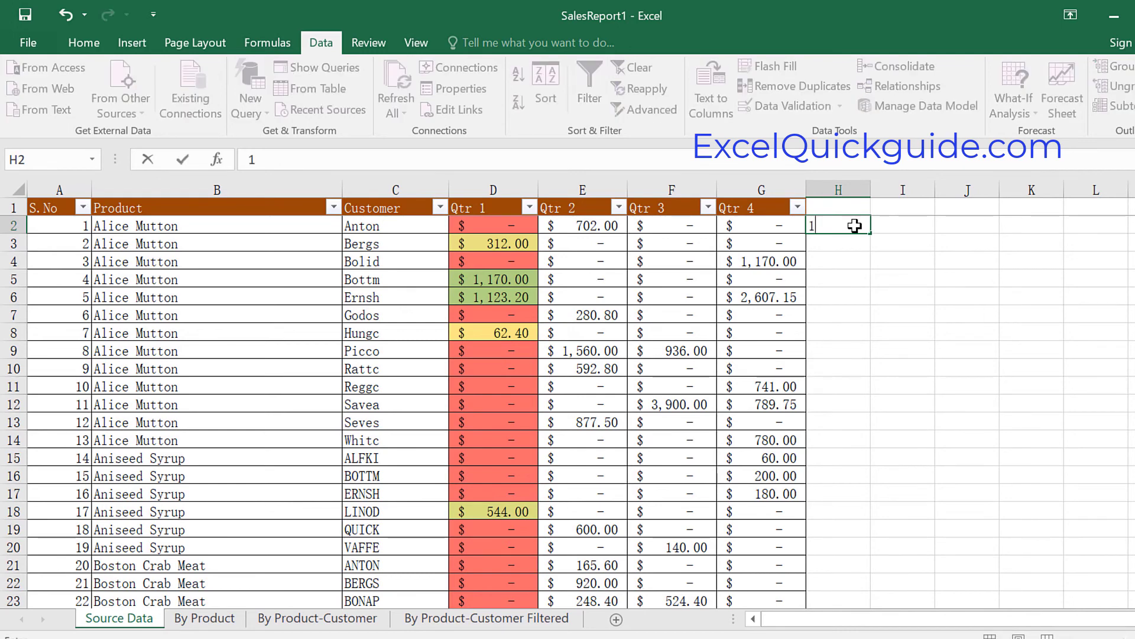
pyautogui.press('Return')
pyautogui.write('2')
pyautogui.press('Return')
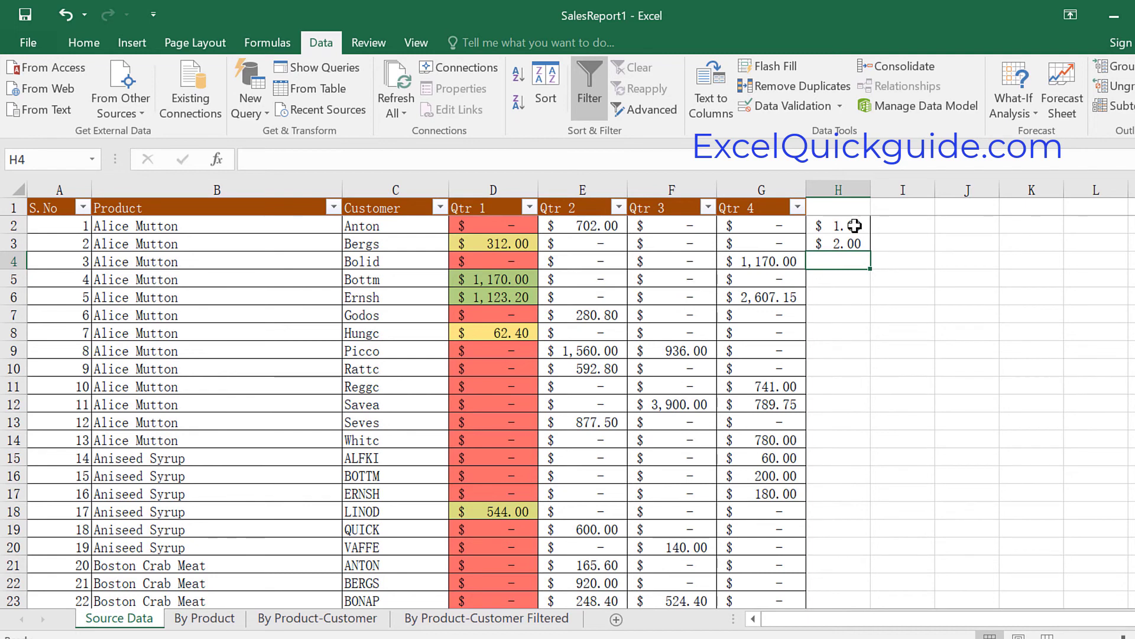
pyautogui.press('Return')
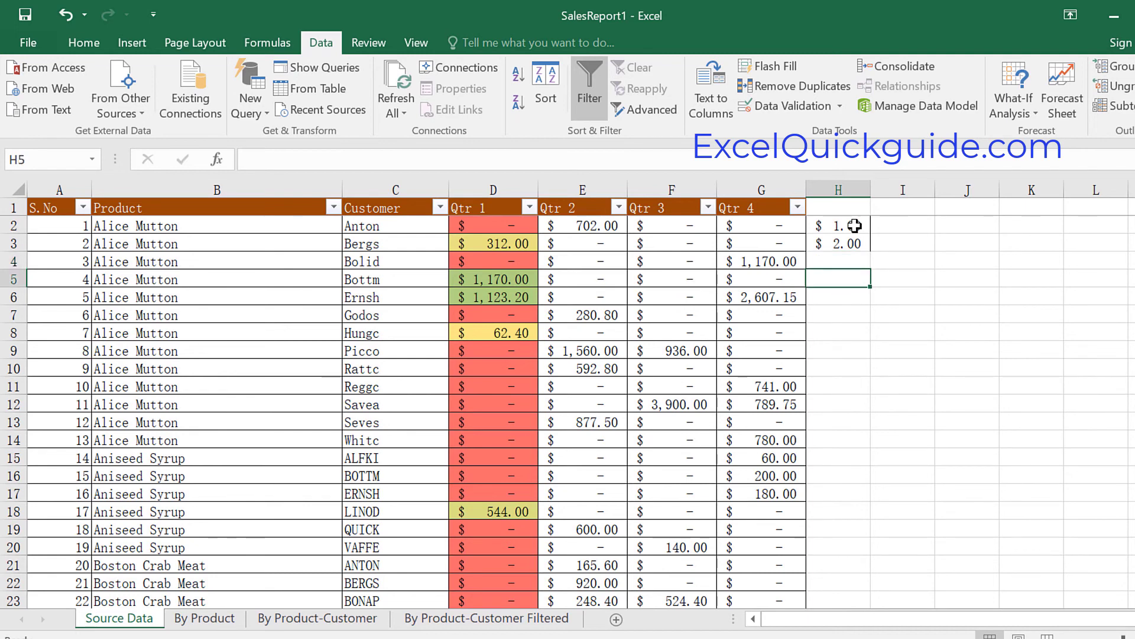
# Step: Extend the number series from H2:H3 down column H to cell H36
pyautogui.click(855, 225)
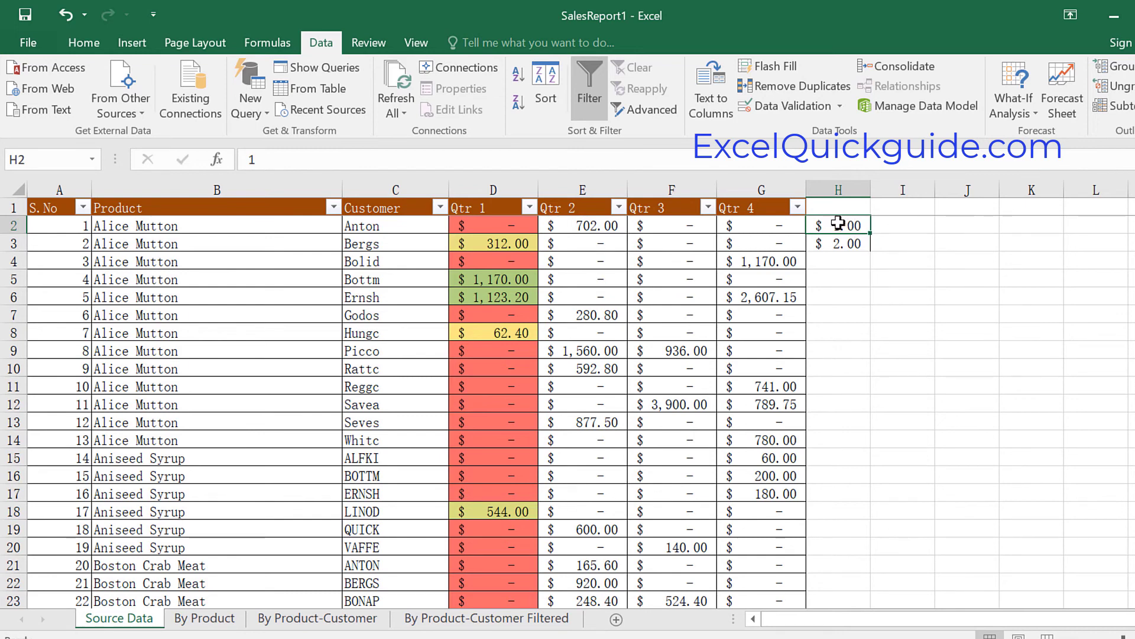
pyautogui.moveTo(838, 233); pyautogui.dragTo(838, 244)
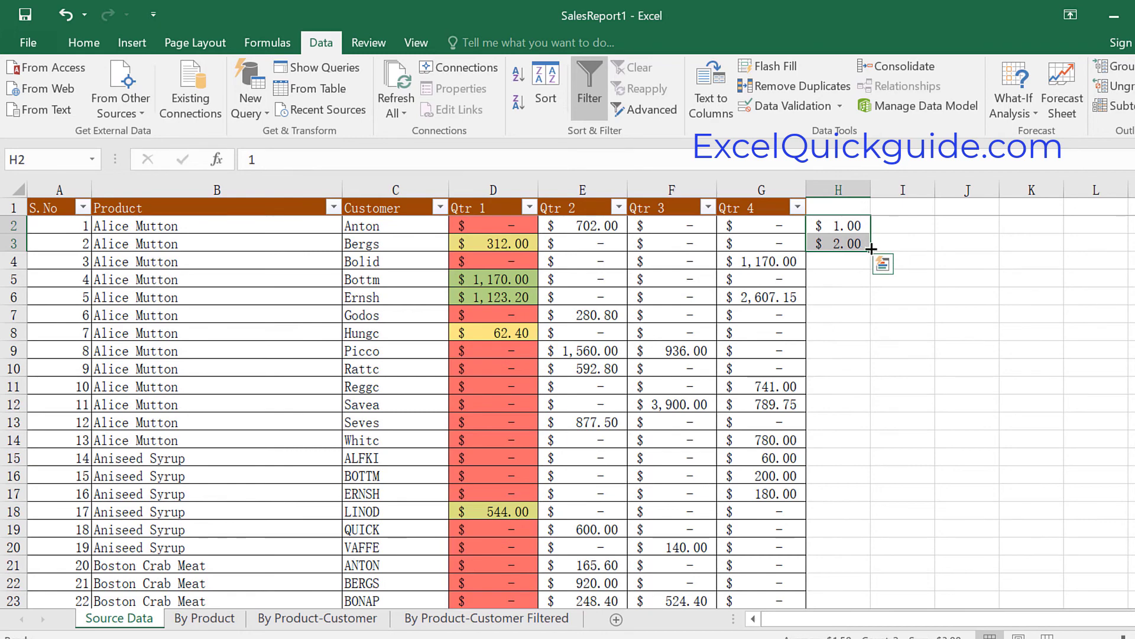
pyautogui.moveTo(871, 249); pyautogui.dragTo(881, 589)
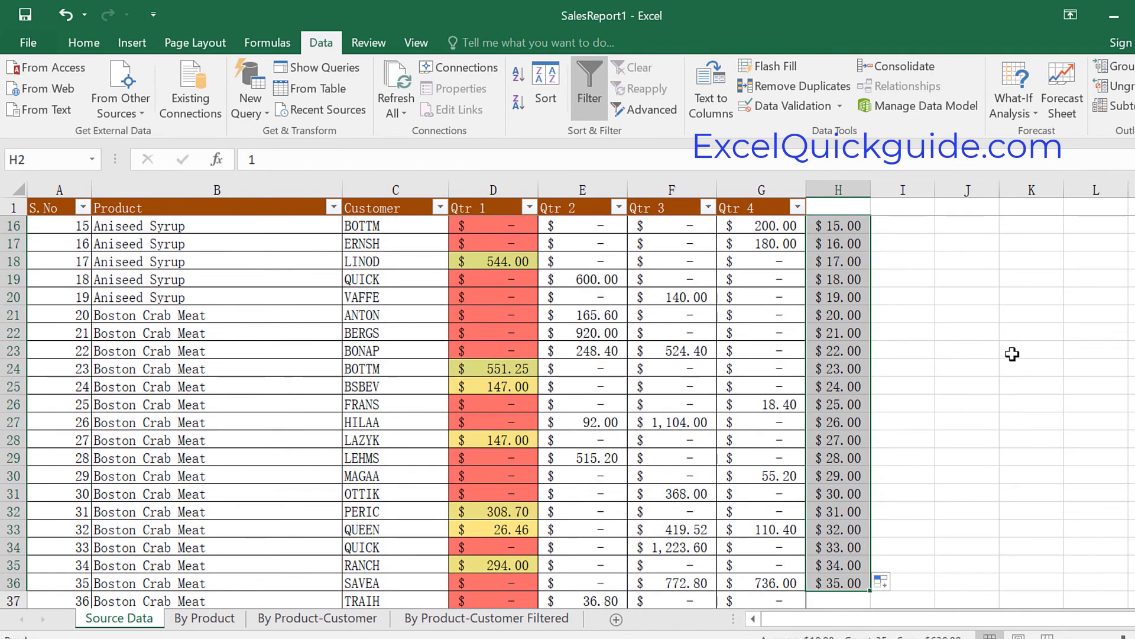
pyautogui.scroll(-2, 952, 349)
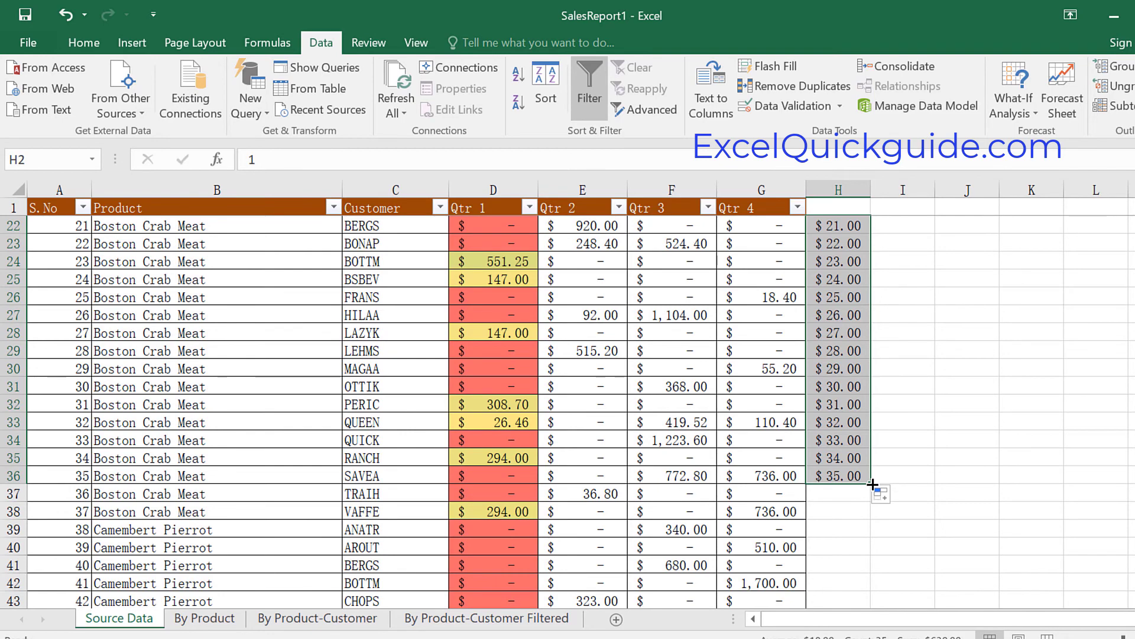
# Step: Undo the number series in column H together with its starting values
pyautogui.hotkey('ctrl', 'z')
pyautogui.hotkey('ctrl', 'z')
pyautogui.hotkey('ctrl', 'z')
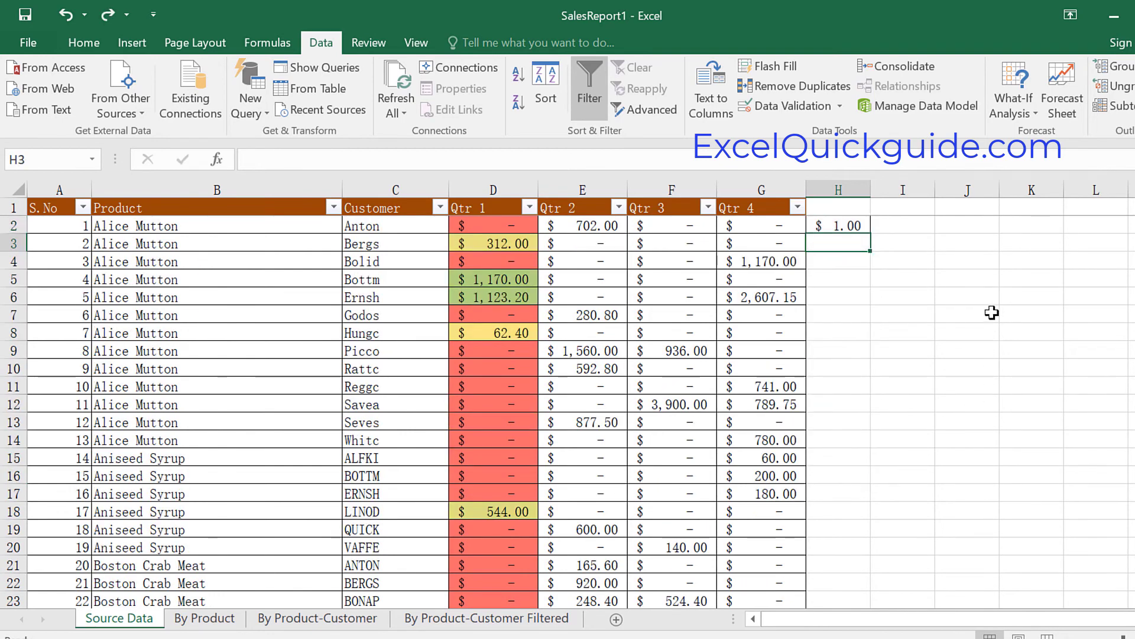
# Step: Enter 1 in cell K2 and select that cell as the start of a series
pyautogui.click(1028, 223)
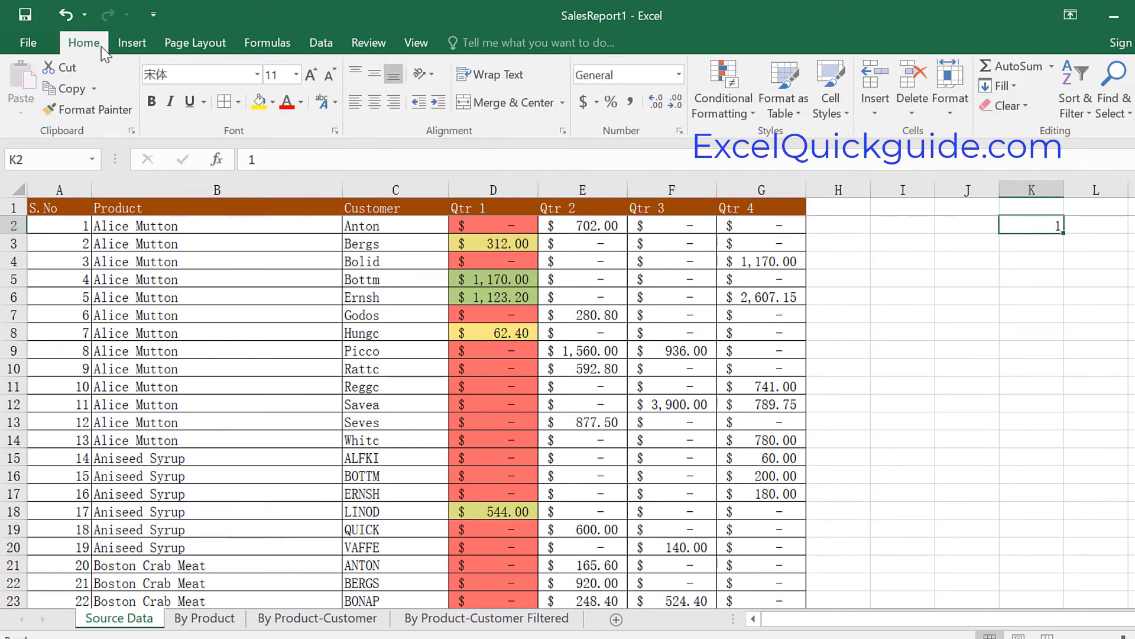
pyautogui.click(1044, 240)
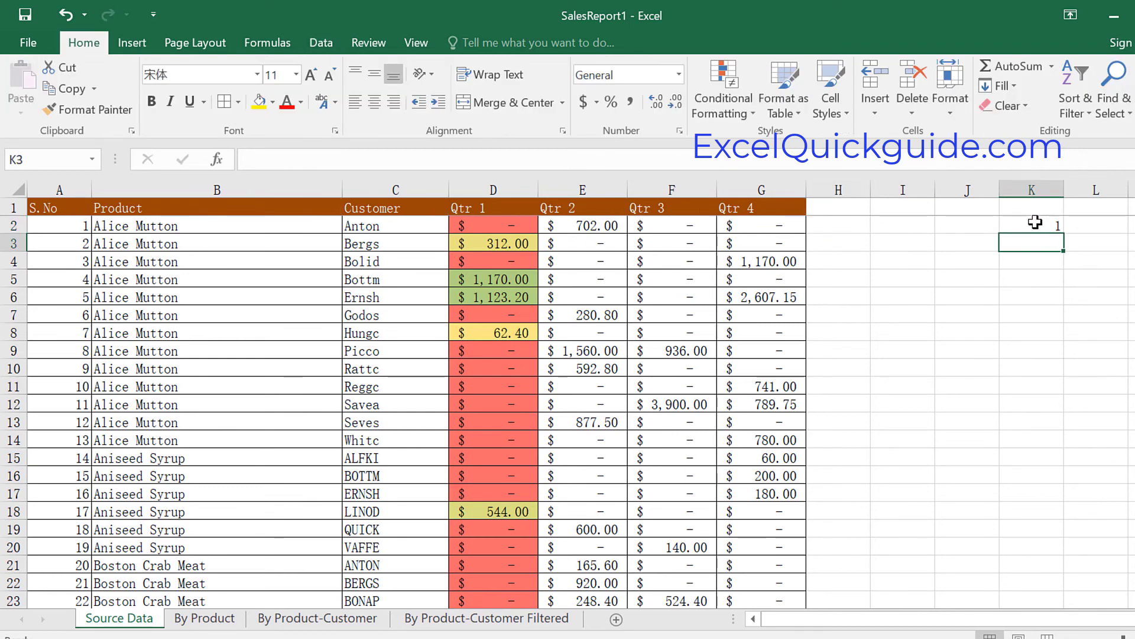
pyautogui.click(1036, 225)
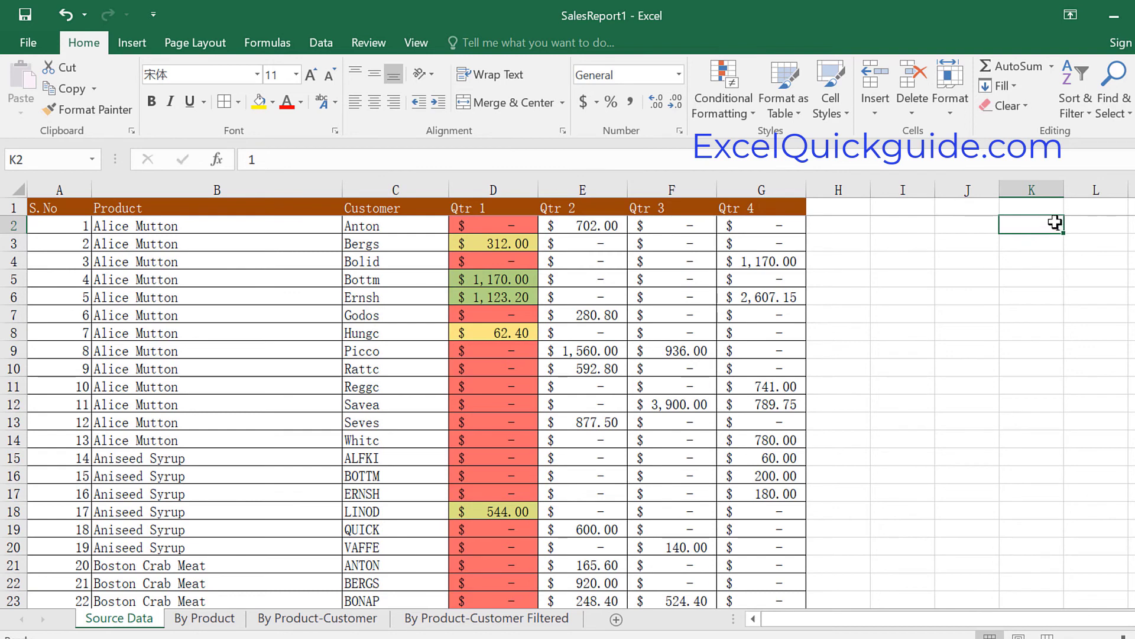
# Step: Fill column K with a linear series by columns, using step value 1 and stop value 500
pyautogui.click(1014, 86)
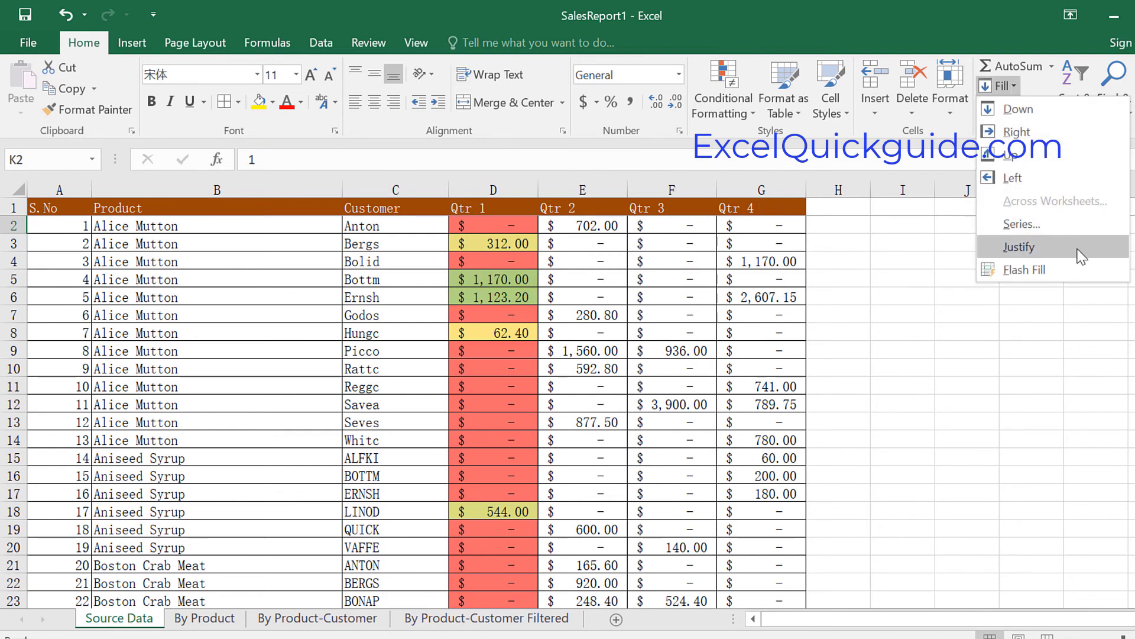
pyautogui.click(1026, 224)
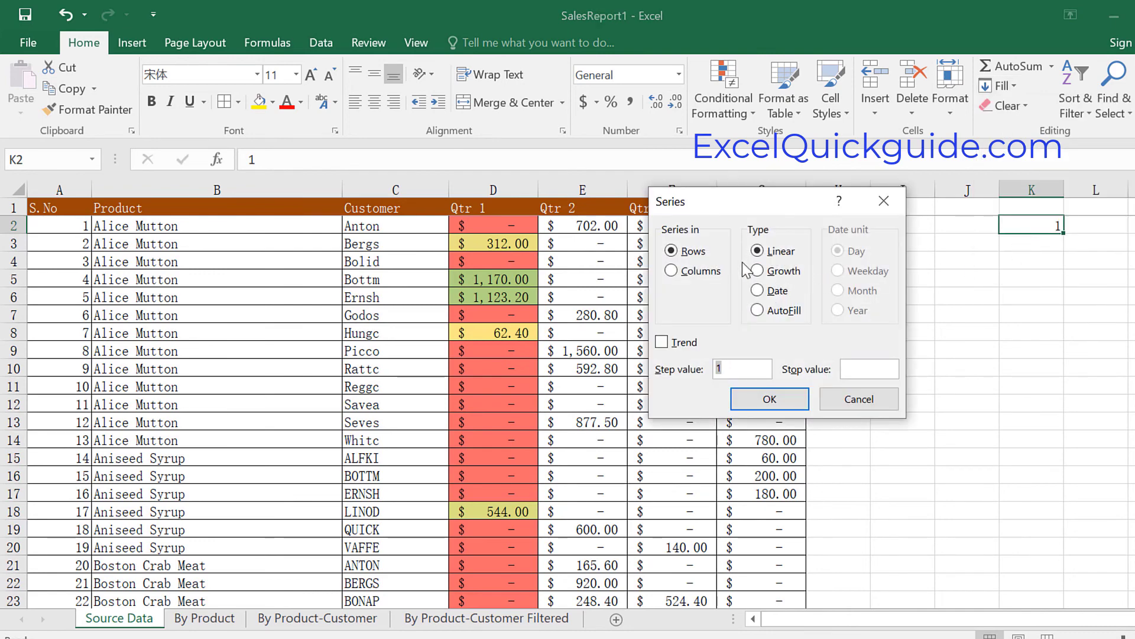
pyautogui.click(672, 271)
pyautogui.click(733, 368)
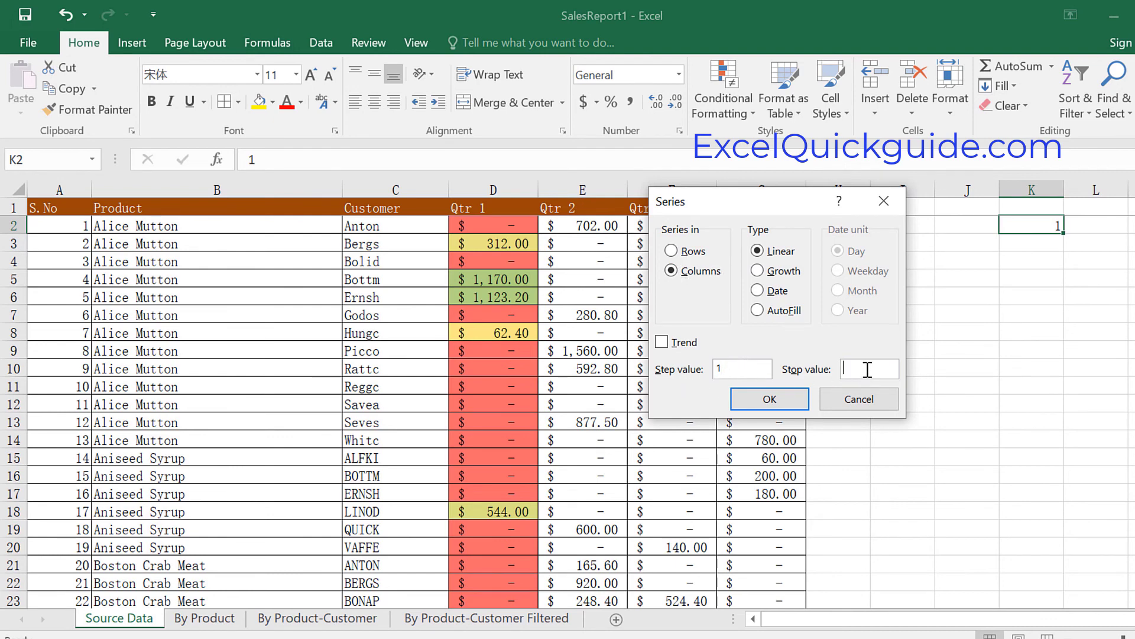
pyautogui.write('500')
pyautogui.click(770, 399)
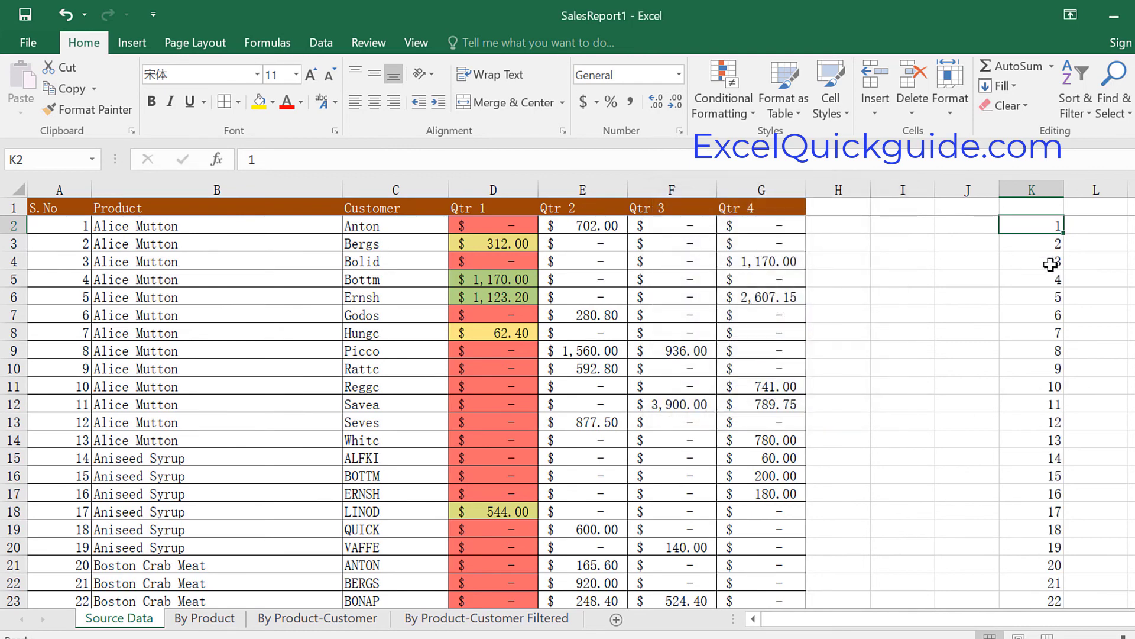
# Step: Examine the generated series in column K all the way down to its last number
pyautogui.scroll(-3, 1048, 333)
pyautogui.scroll(-20, 1048, 333)
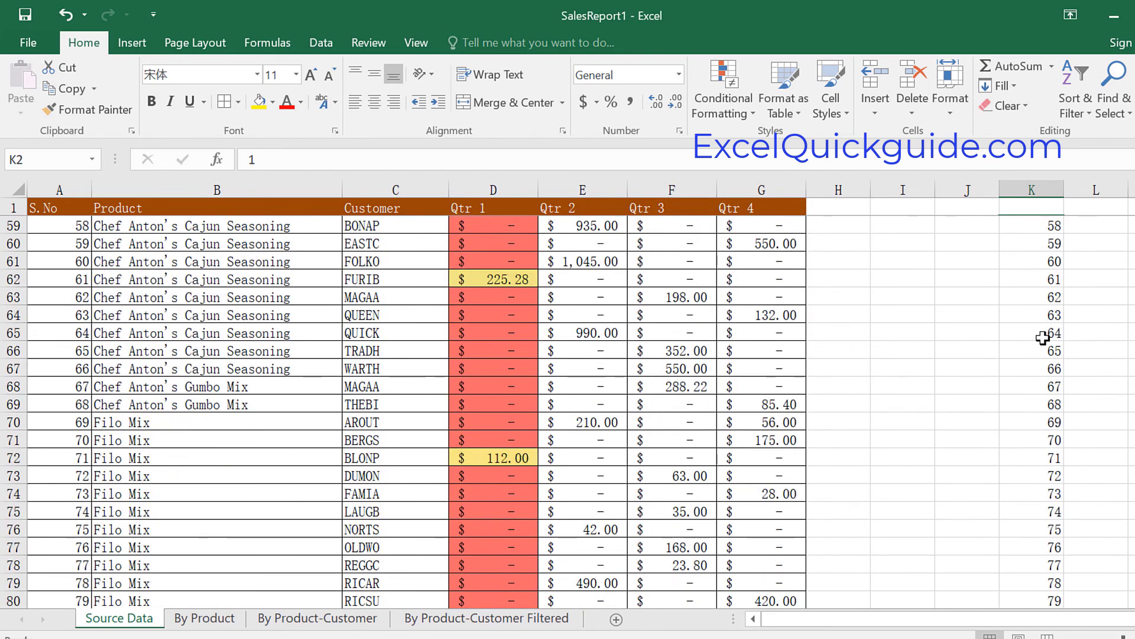
pyautogui.scroll(-20, 1042, 341)
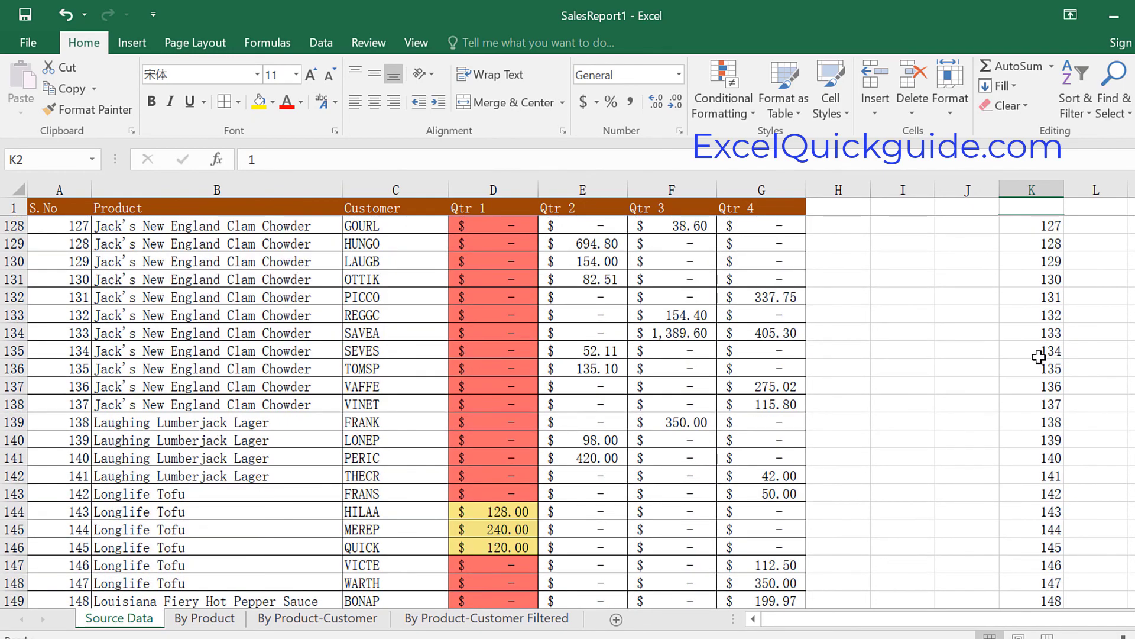
pyautogui.scroll(-15, 1039, 357)
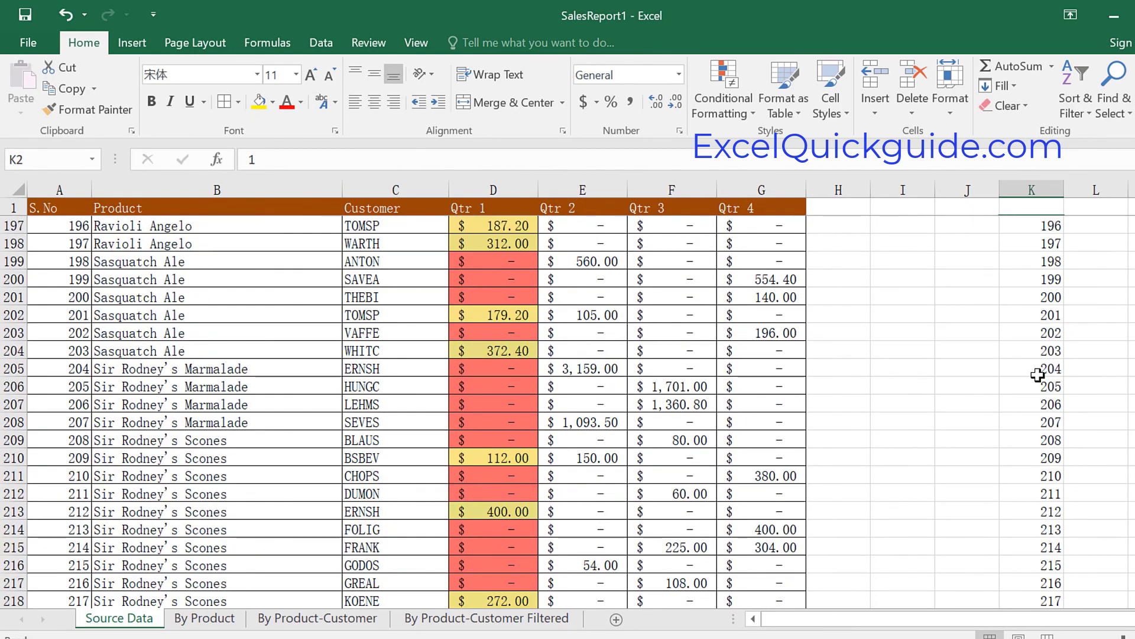
pyautogui.scroll(-6, 1040, 385)
pyautogui.scroll(-20, 1042, 404)
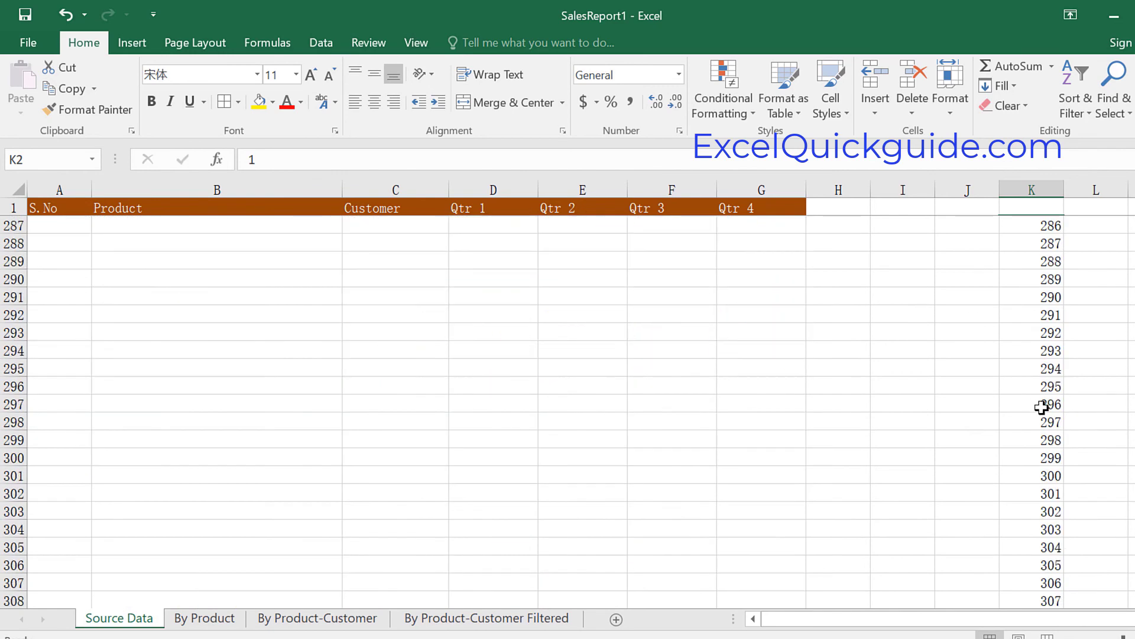
pyautogui.scroll(-20, 1042, 418)
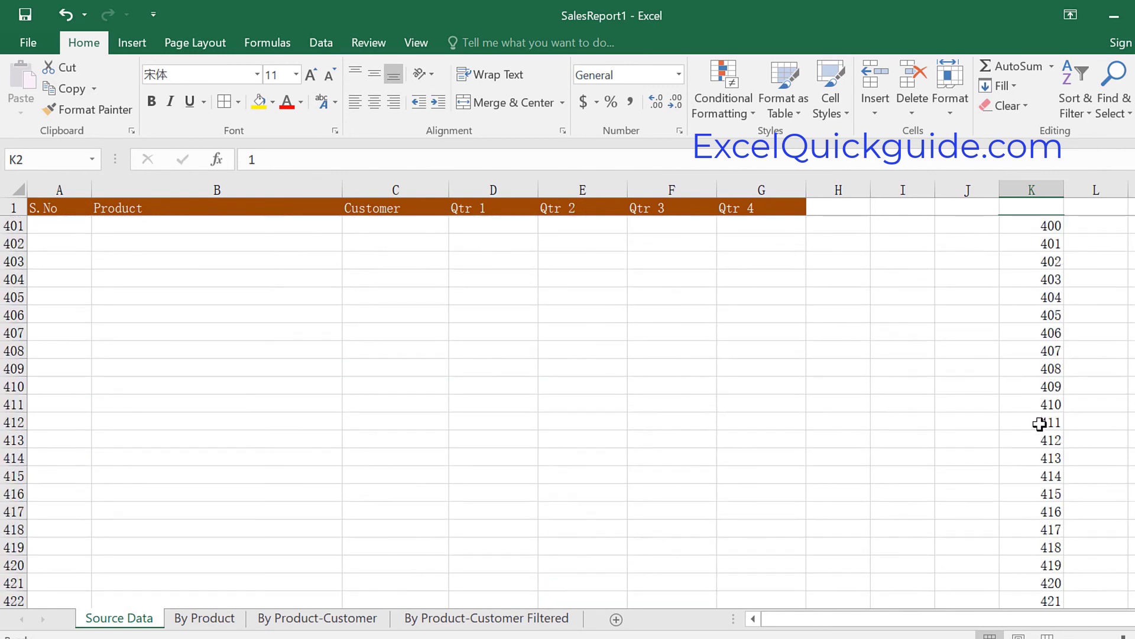
pyautogui.scroll(-20, 1044, 423)
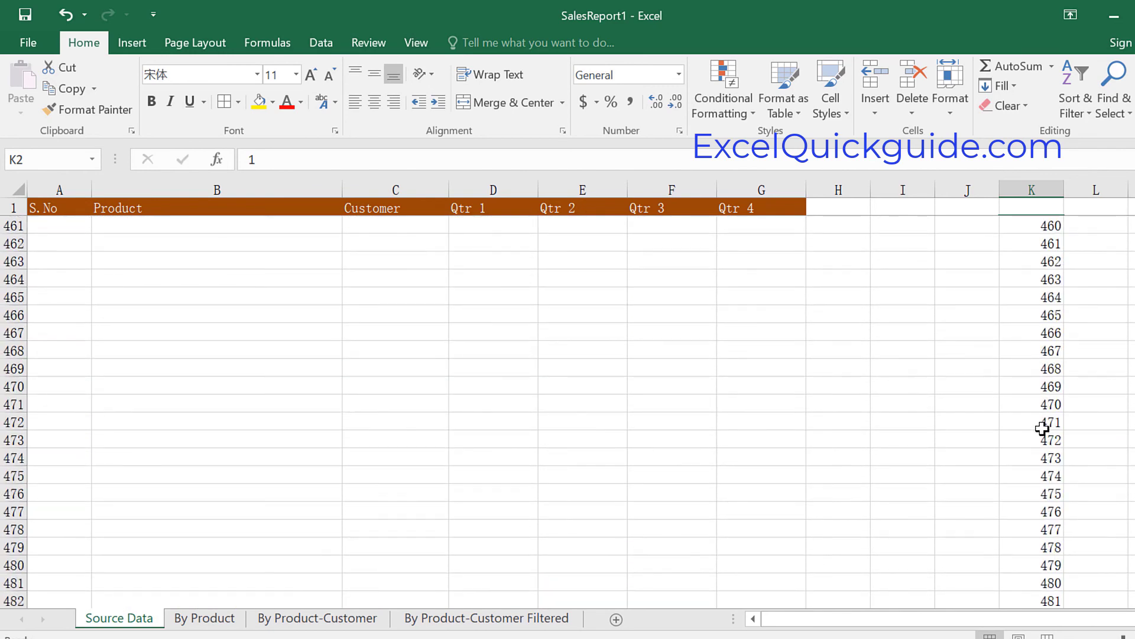
pyautogui.scroll(7, 1042, 424)
pyautogui.scroll(-7, 1047, 388)
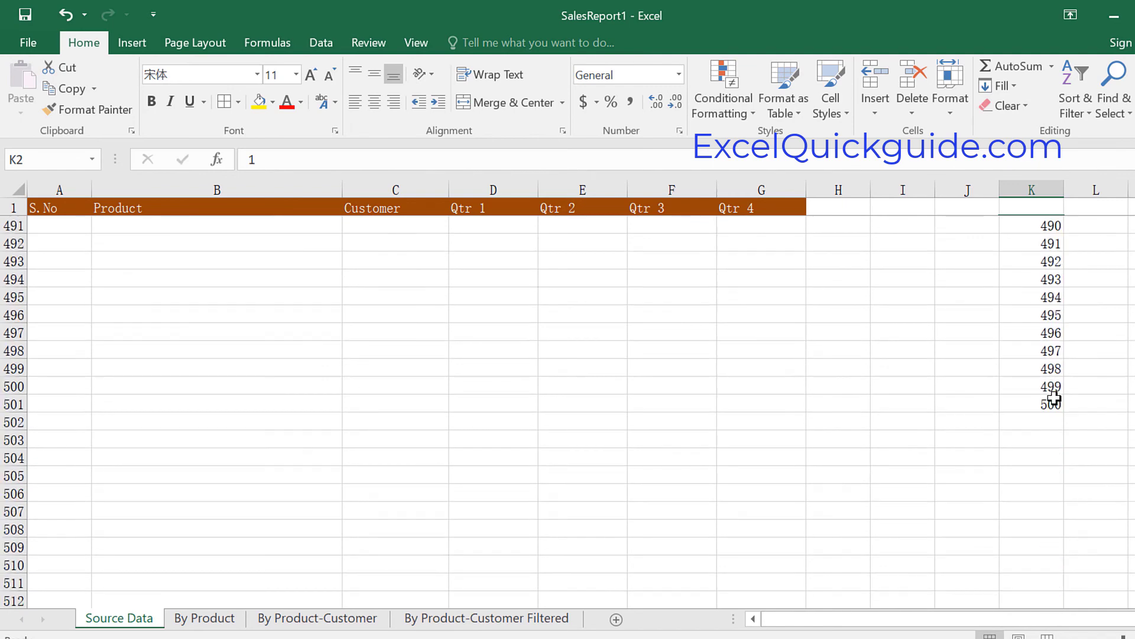
pyautogui.moveTo(1099, 493); pyautogui.dragTo(1110, 534)
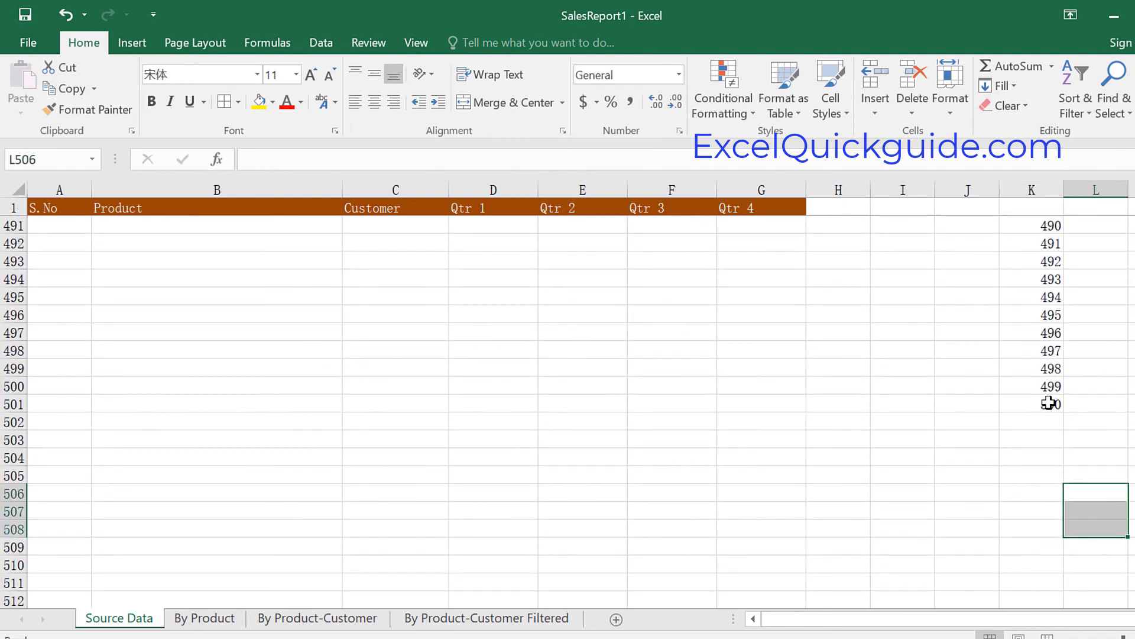
# Step: Undo the column K series and restore the filter controls on the table header
pyautogui.hotkey('ctrl', 'z')
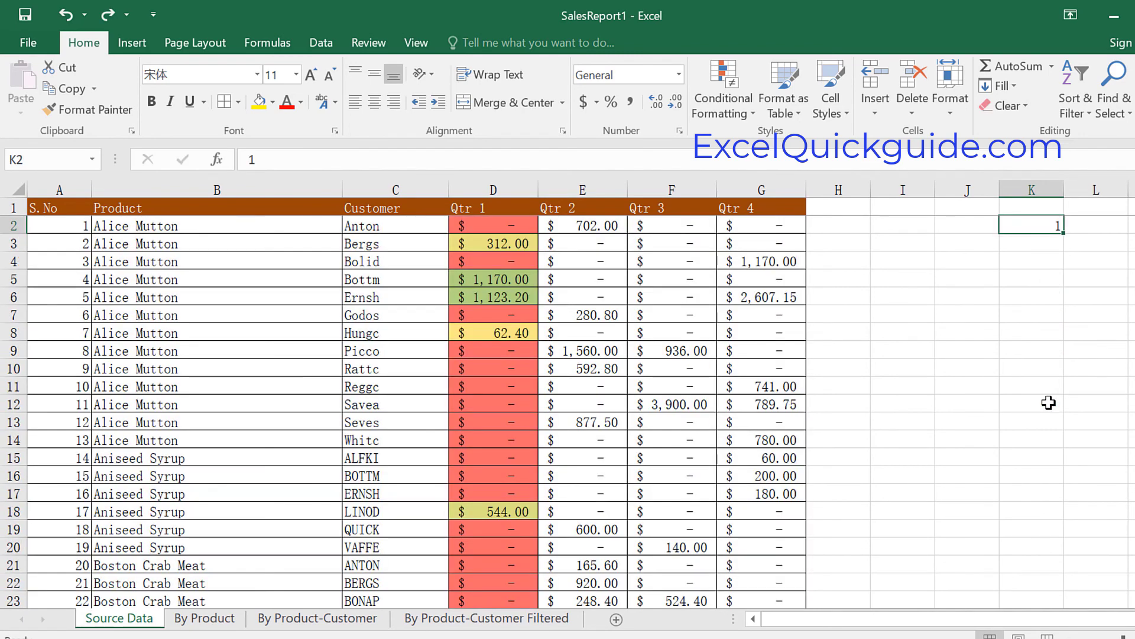
pyautogui.hotkey('ctrl', 'shift', 'l')
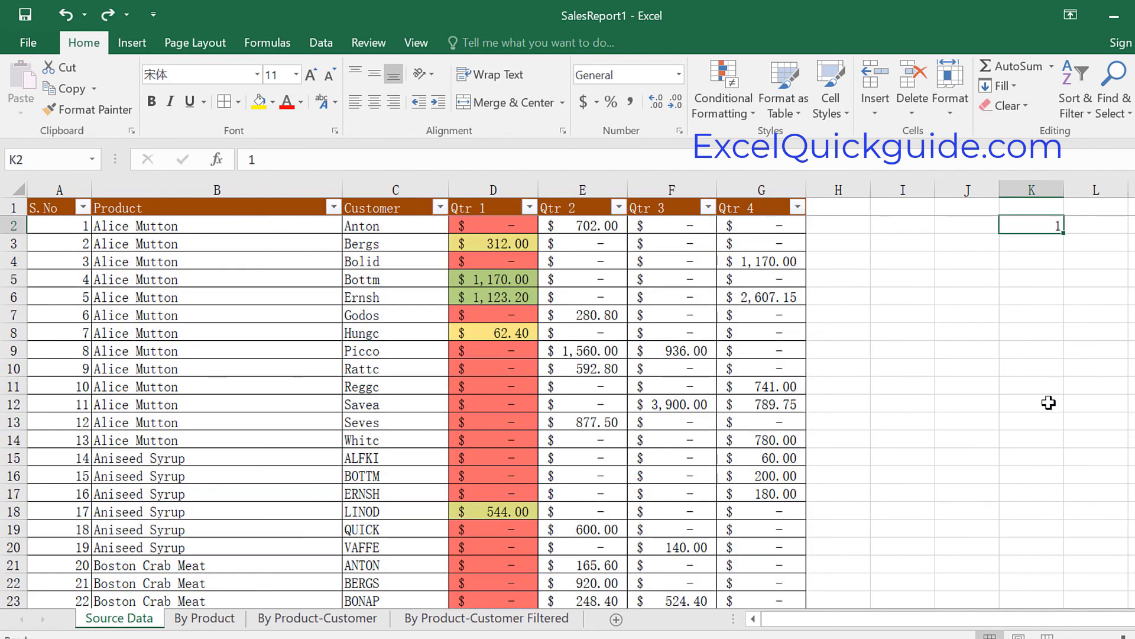
# Step: Clear the starting number from cell K2
pyautogui.click(1044, 331)
pyautogui.click(1042, 227)
pyautogui.click(1040, 258)
pyautogui.click(1057, 223)
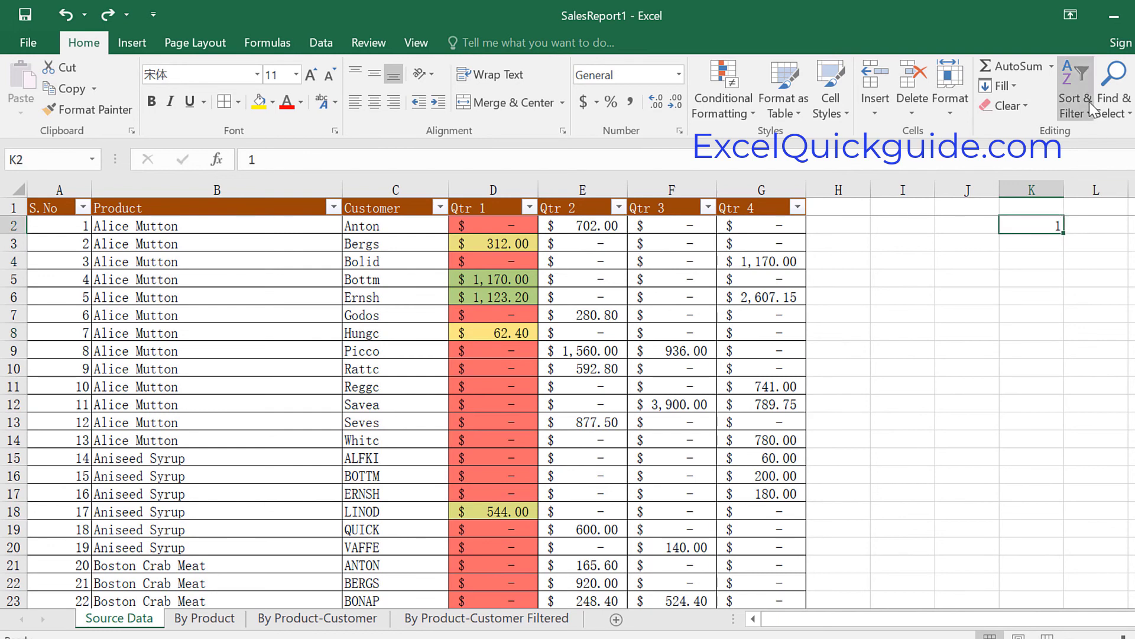
pyautogui.click(1024, 101)
pyautogui.click(1028, 123)
pyautogui.click(1044, 294)
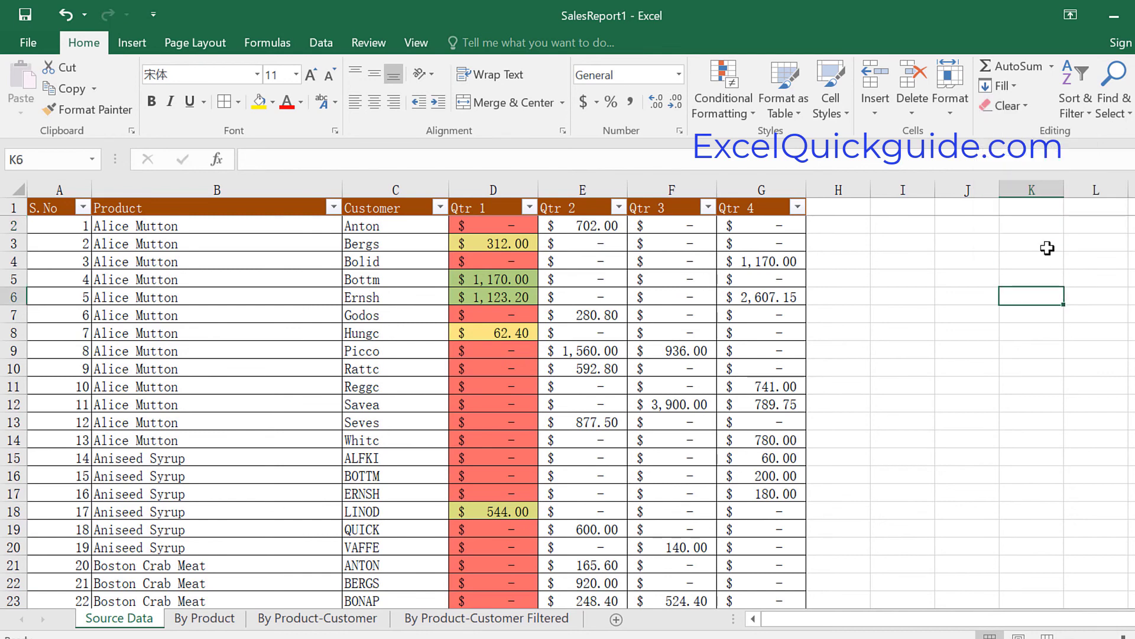
# Step: Enter 1 in cell K2 again and select the cell
pyautogui.click(1044, 227)
pyautogui.write('1')
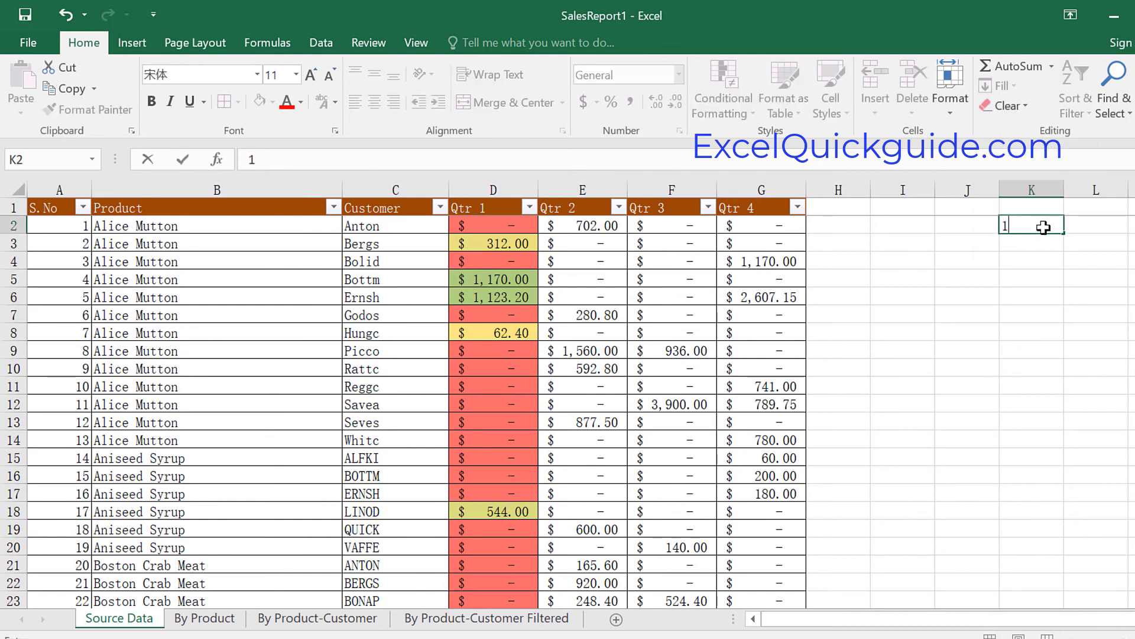
pyautogui.press('Return')
pyautogui.click(1044, 227)
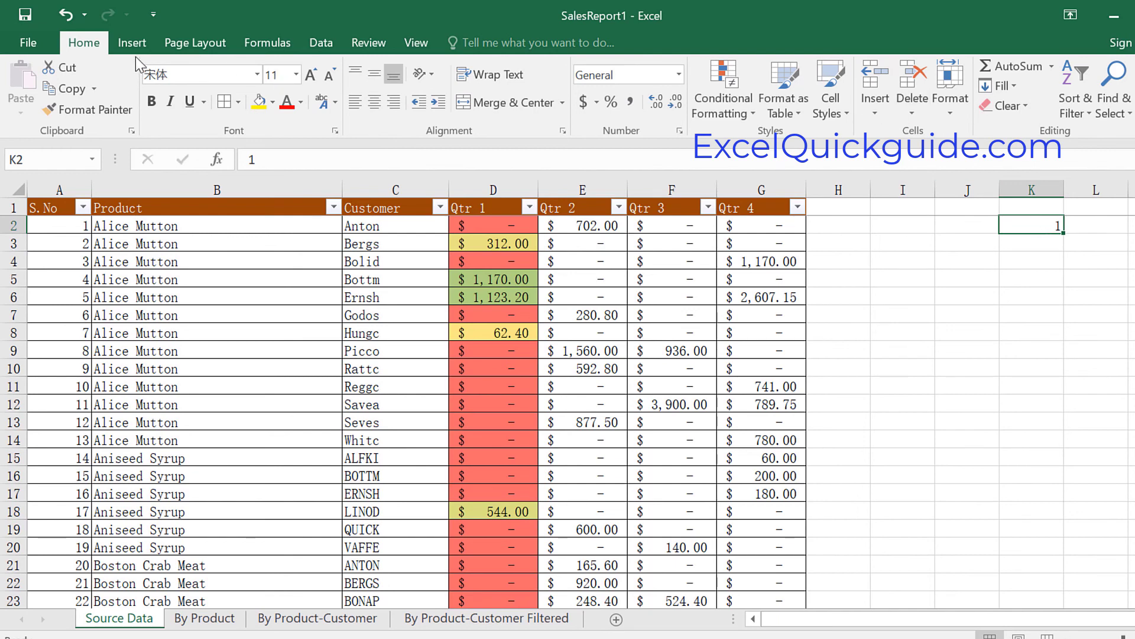
# Step: Fill column K downward from cell K2 with a linear series using step value 1 and stop value 1000
pyautogui.click(1017, 84)
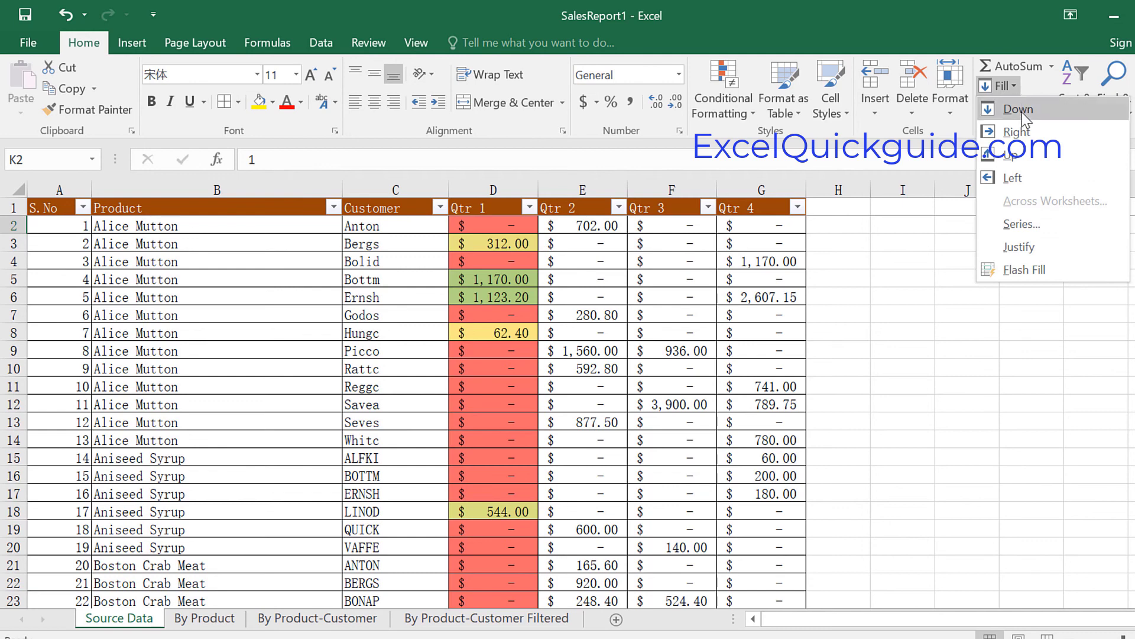
pyautogui.click(1023, 224)
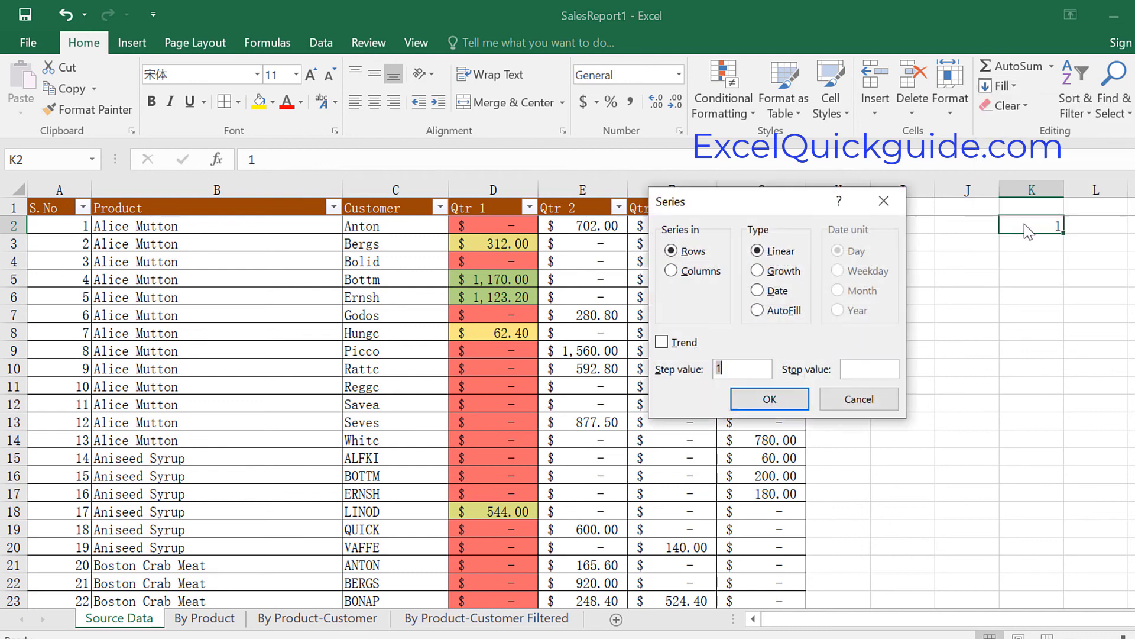
pyautogui.click(730, 367)
pyautogui.click(703, 270)
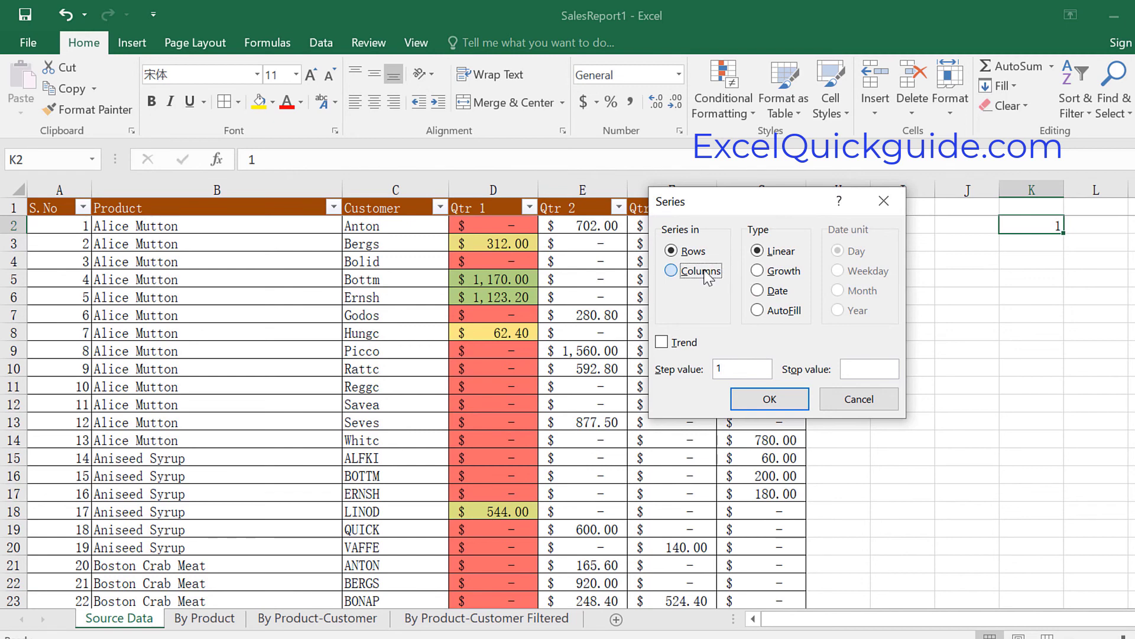
pyautogui.click(874, 369)
pyautogui.write('1000')
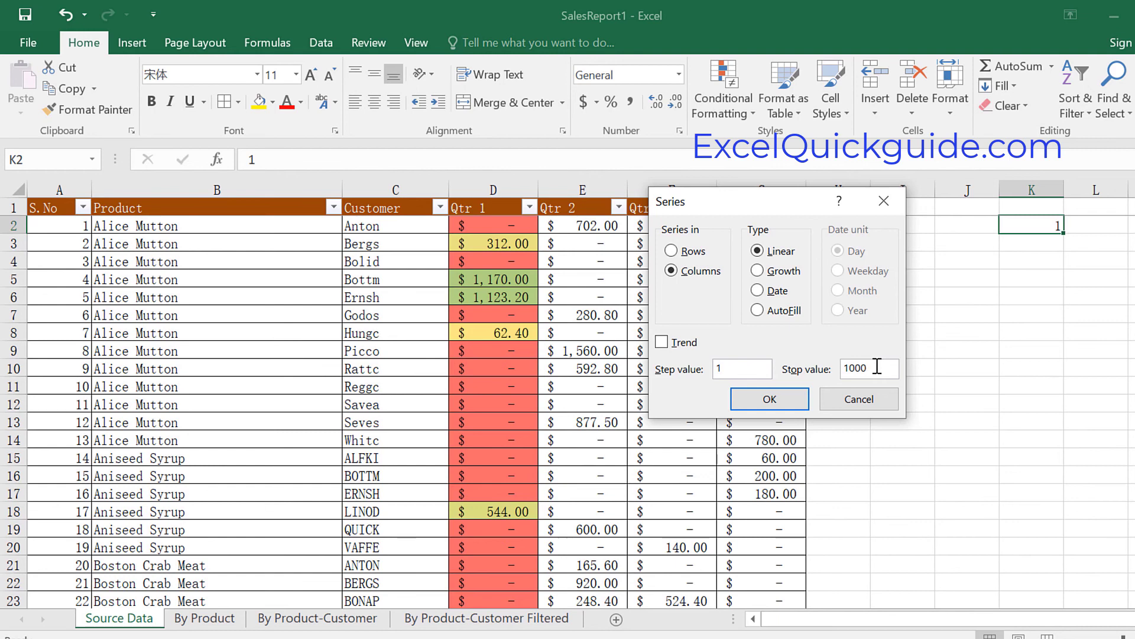
pyautogui.press('Return')
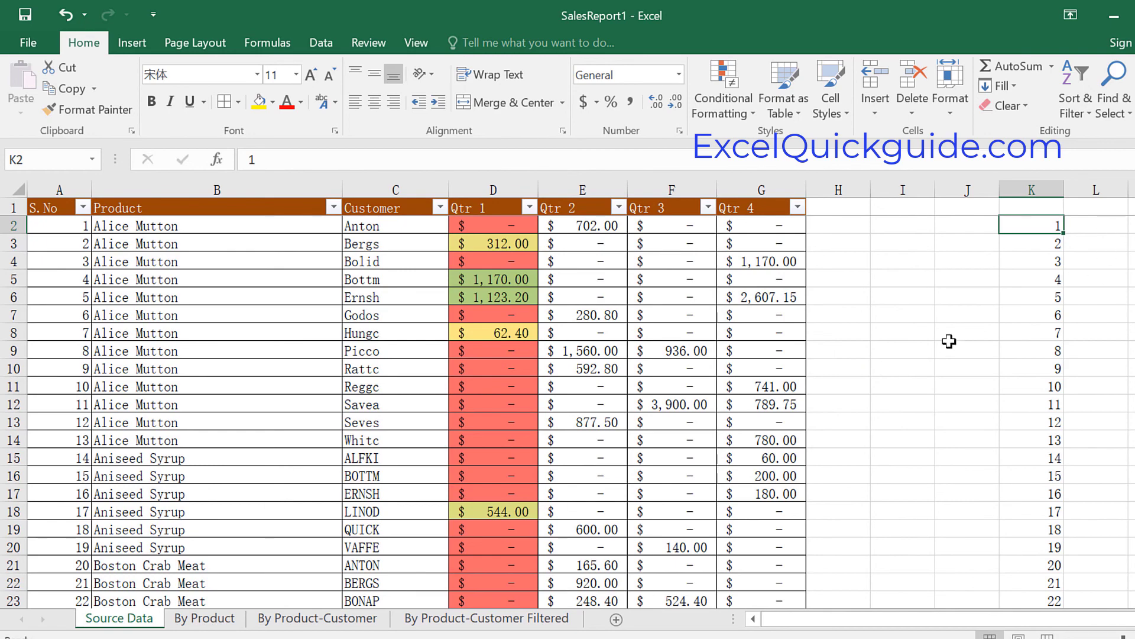
# Step: Undo the column K series and the starting number entered in cell K2
pyautogui.scroll(-7, 1009, 431)
pyautogui.scroll(-20, 1042, 430)
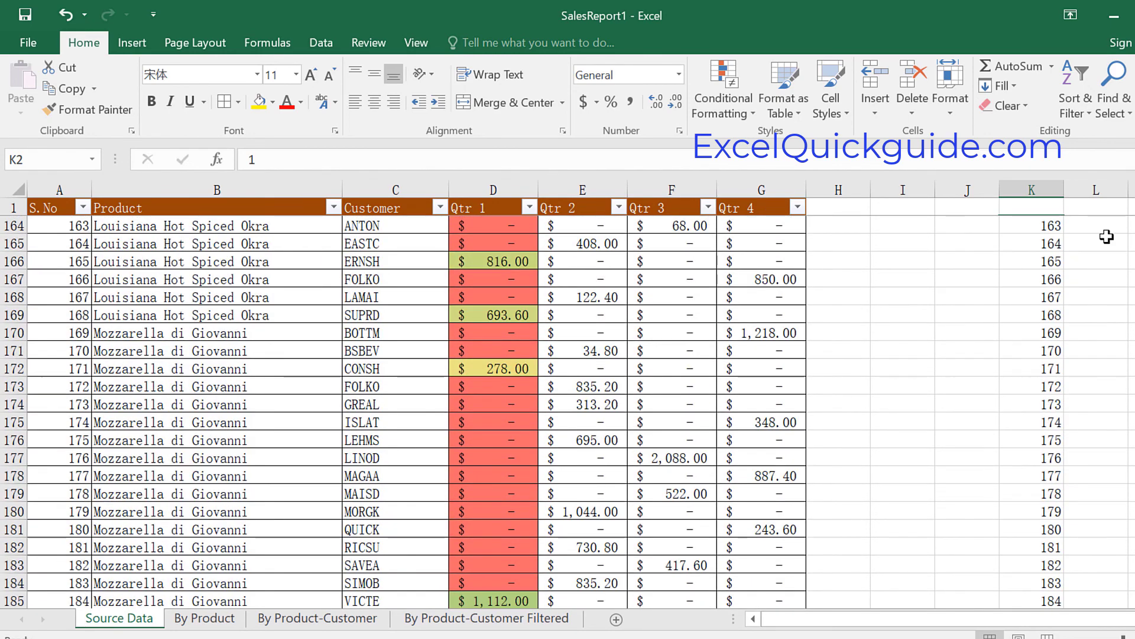
pyautogui.moveTo(1134, 271); pyautogui.dragTo(1133, 213)
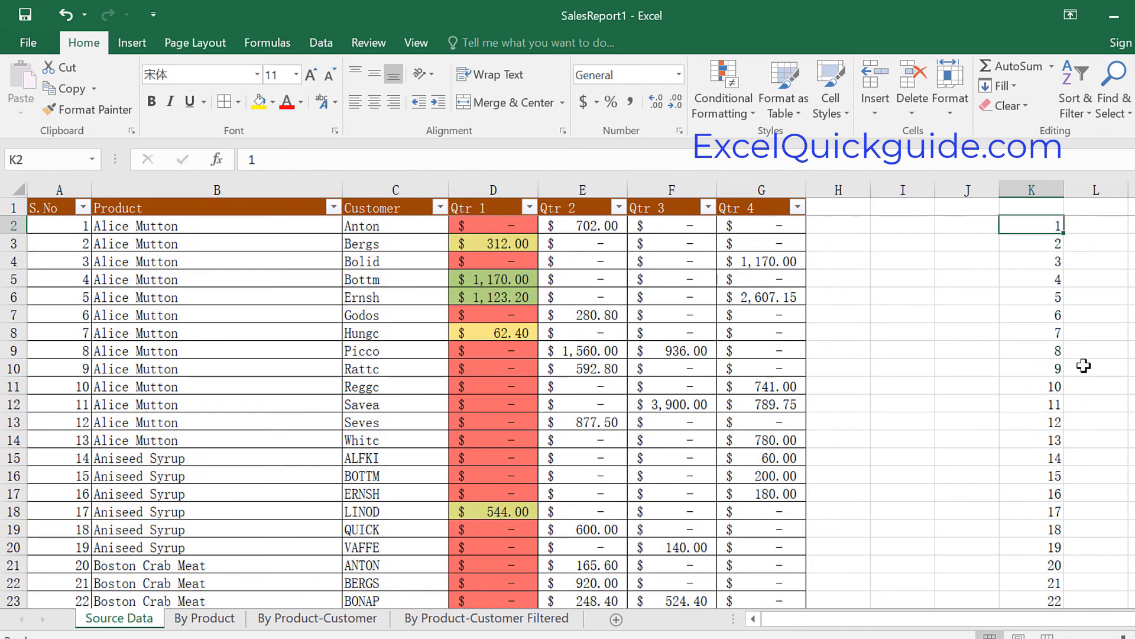
pyautogui.hotkey('ctrl', 'z')
pyautogui.hotkey('ctrl', 'z')
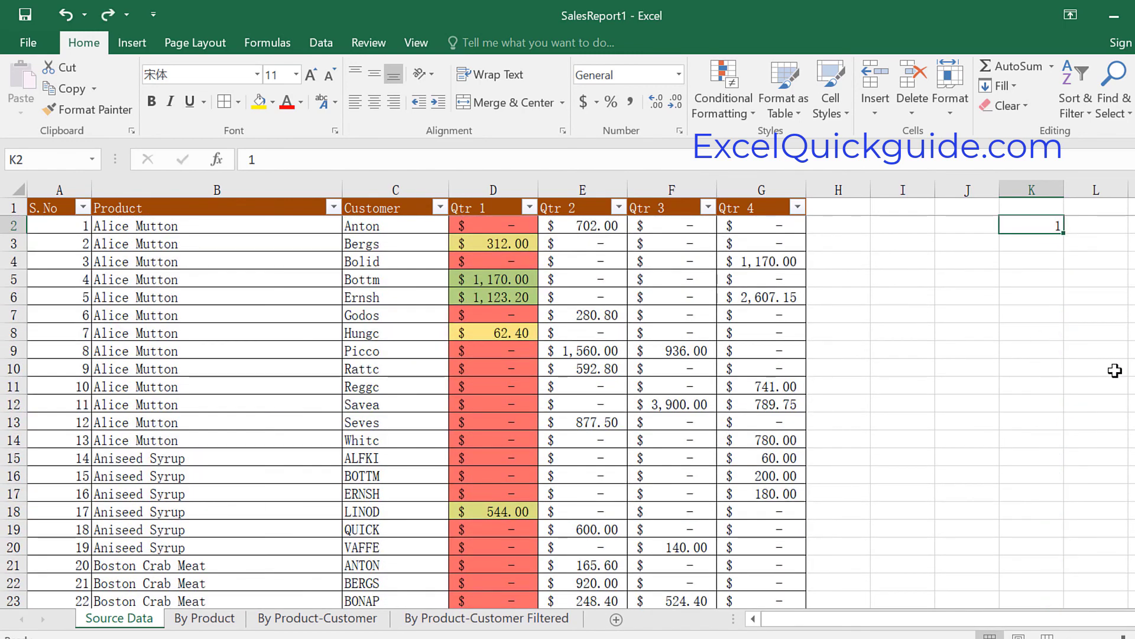
pyautogui.click(1004, 389)
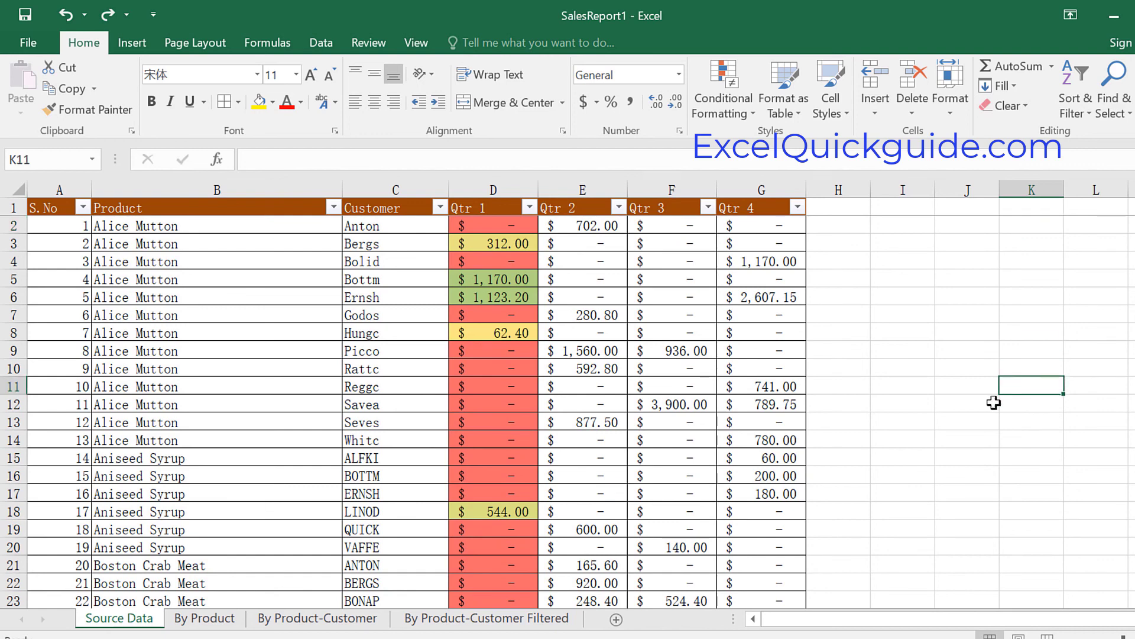
# Step: Examine the Source Data table from its header row down to the summary rows, and return to the first record
pyautogui.click(160, 205)
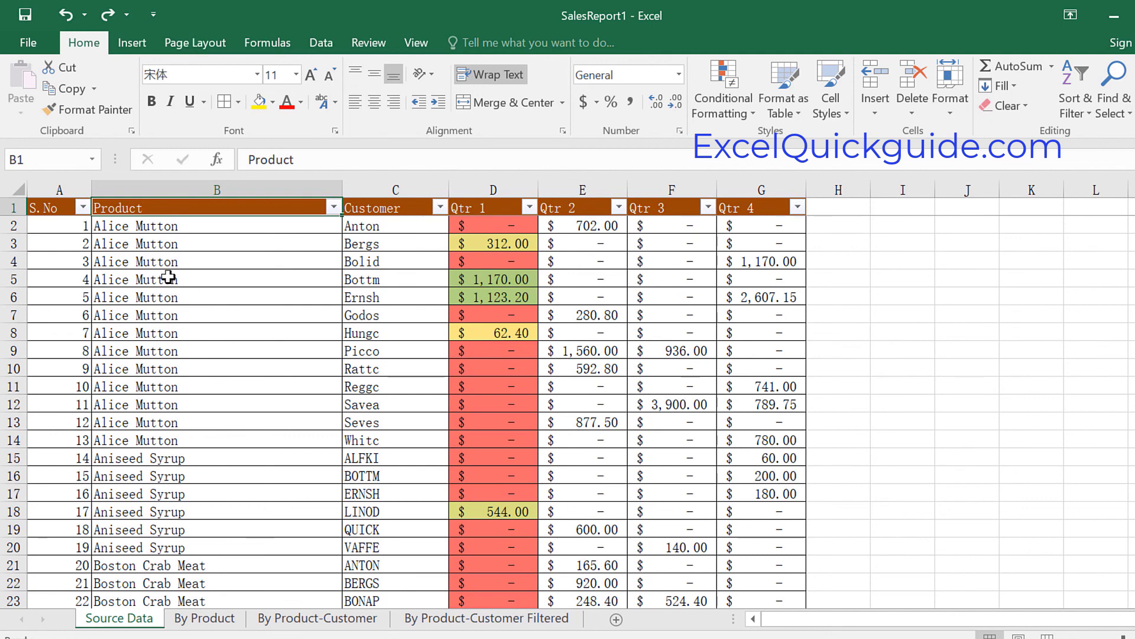
pyautogui.click(41, 205)
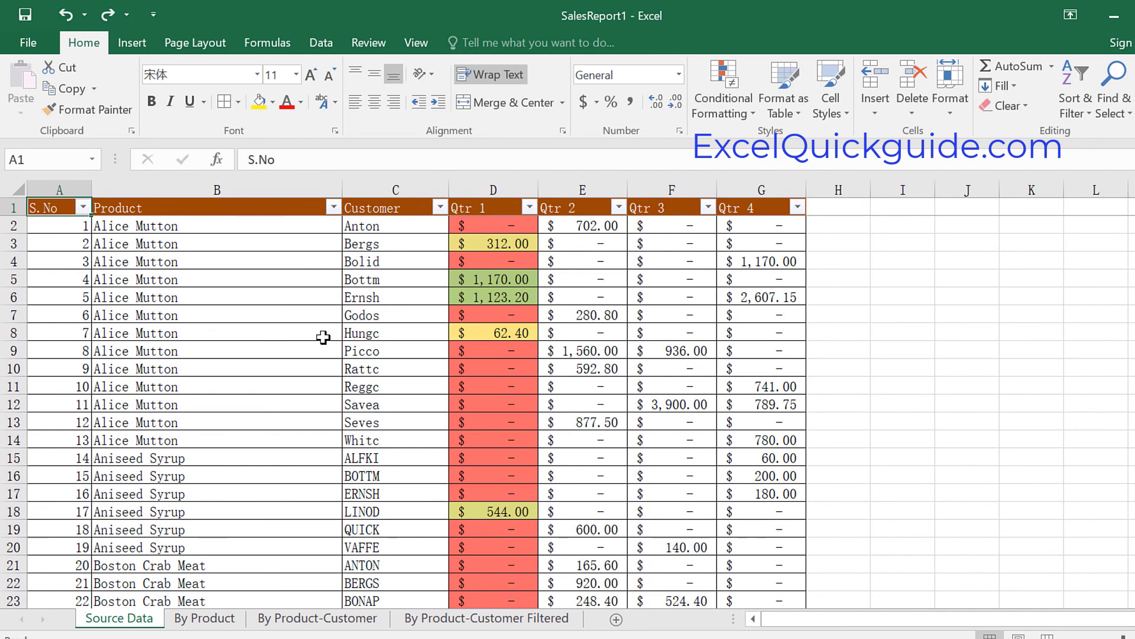
pyautogui.scroll(-14, 322, 337)
pyautogui.scroll(-15, 320, 378)
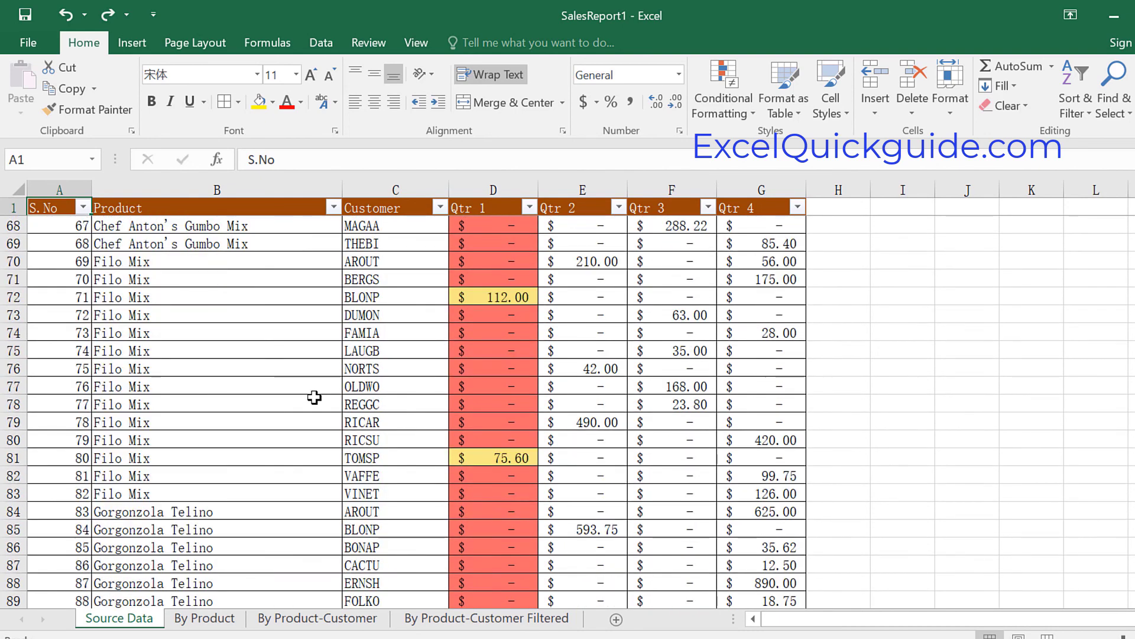
pyautogui.scroll(7, 309, 413)
pyautogui.scroll(14, 308, 413)
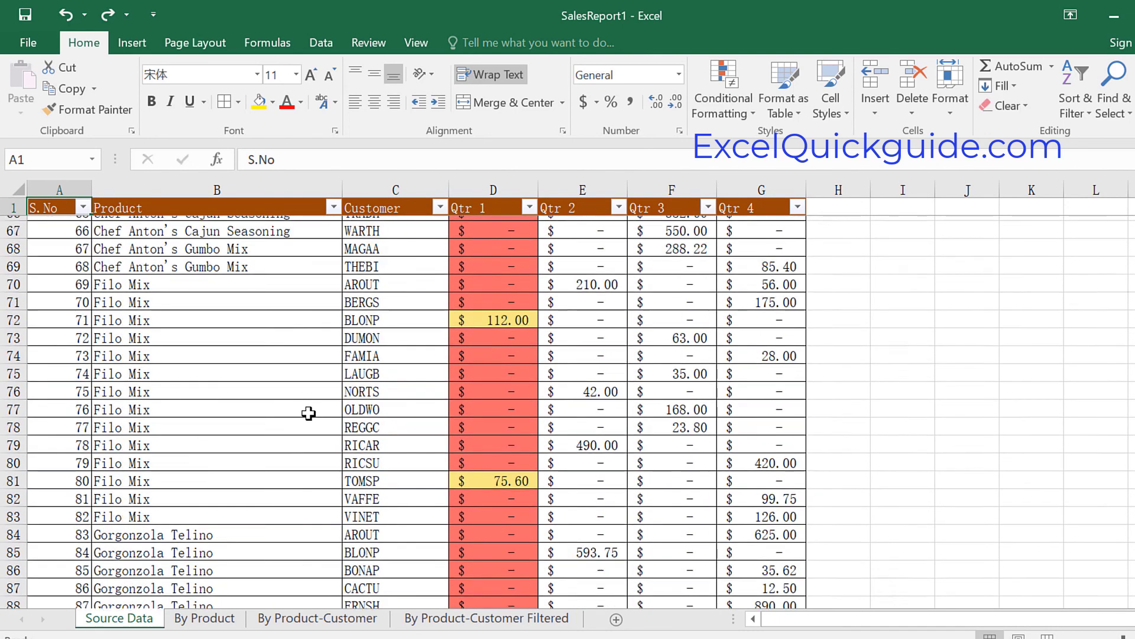
pyautogui.scroll(8, 303, 413)
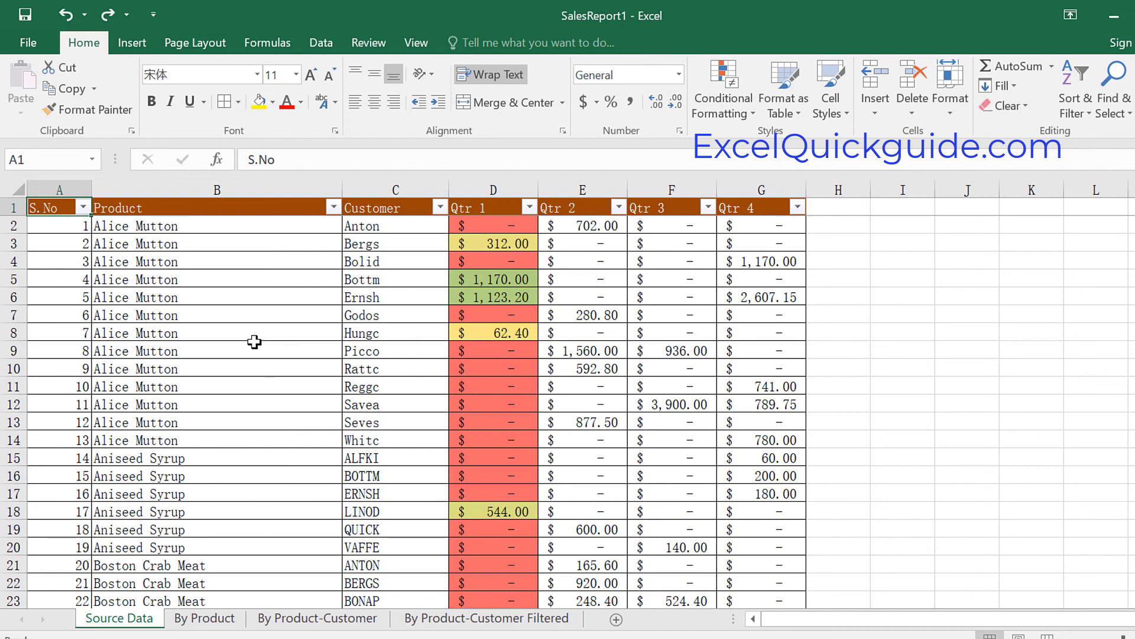
pyautogui.hotkey('ctrl', 'End')
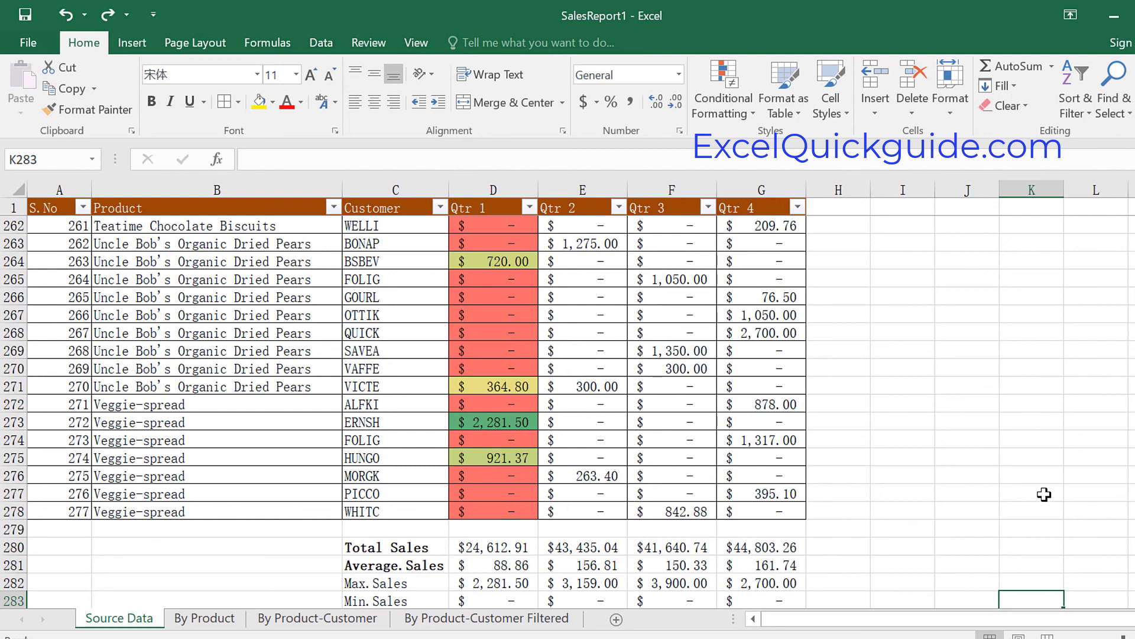
pyautogui.hotkey('ctrl', 'Home')
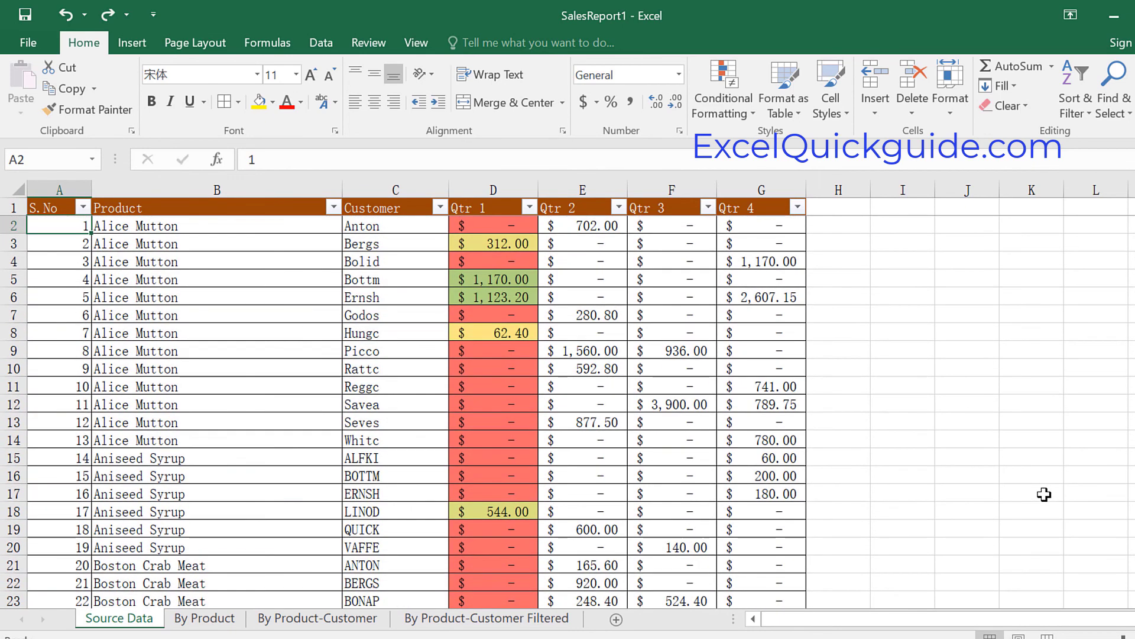